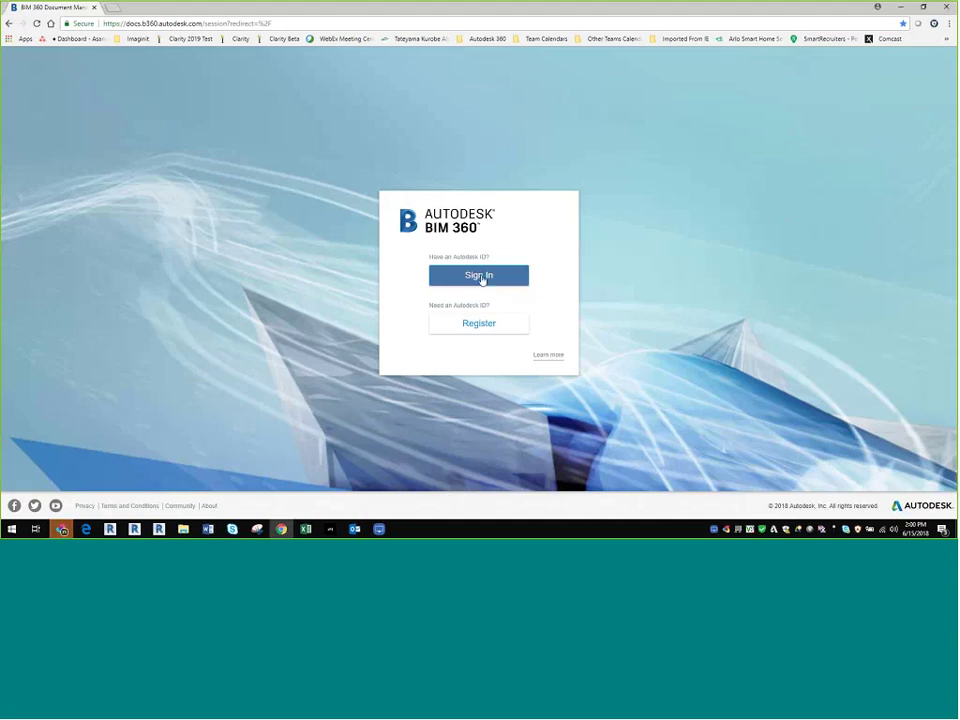
Step: Sign in to BIM 360 with the autofilled account and its saved password
click(482, 276)
click(482, 279)
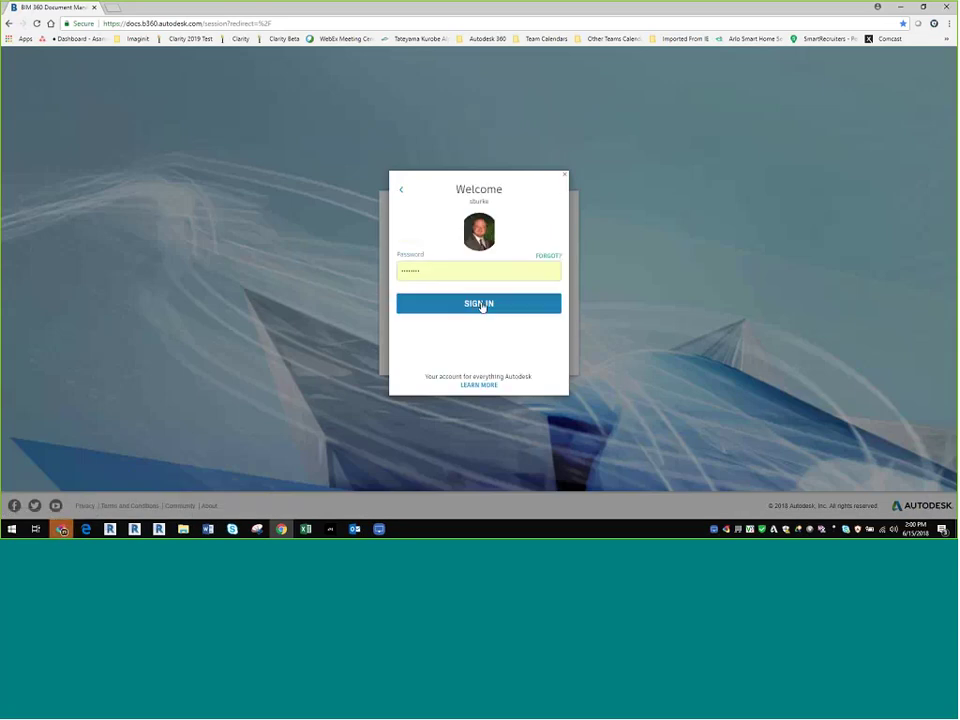
click(481, 304)
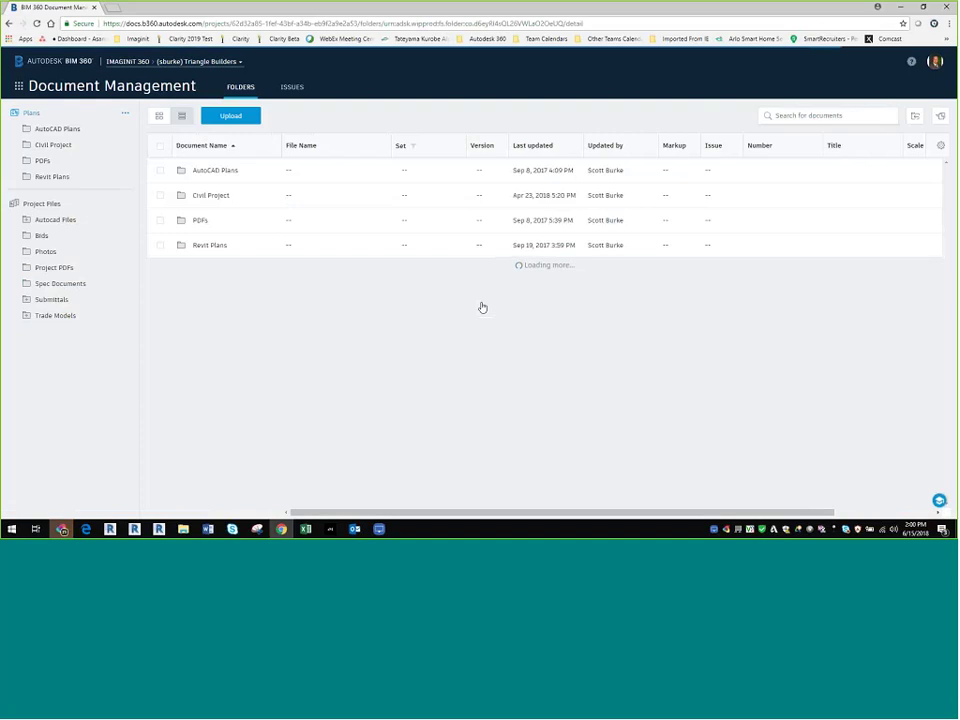
Step: Browse the project list and available accounts, staying on IMAGINiT 360's Triangle Builders project
click(224, 62)
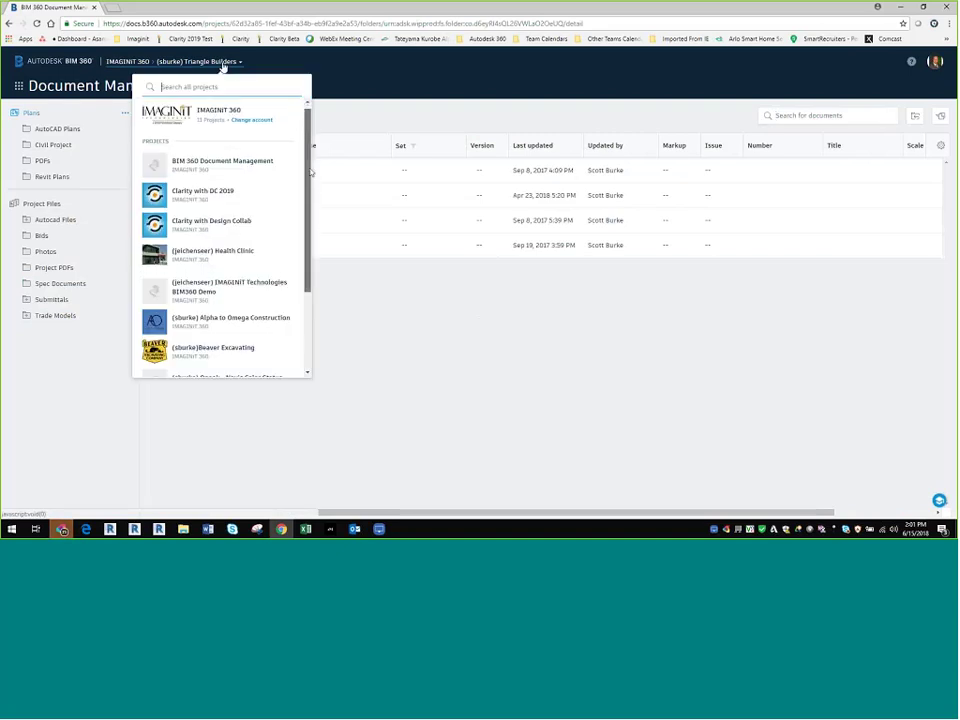
scroll(300, 220, down, 5)
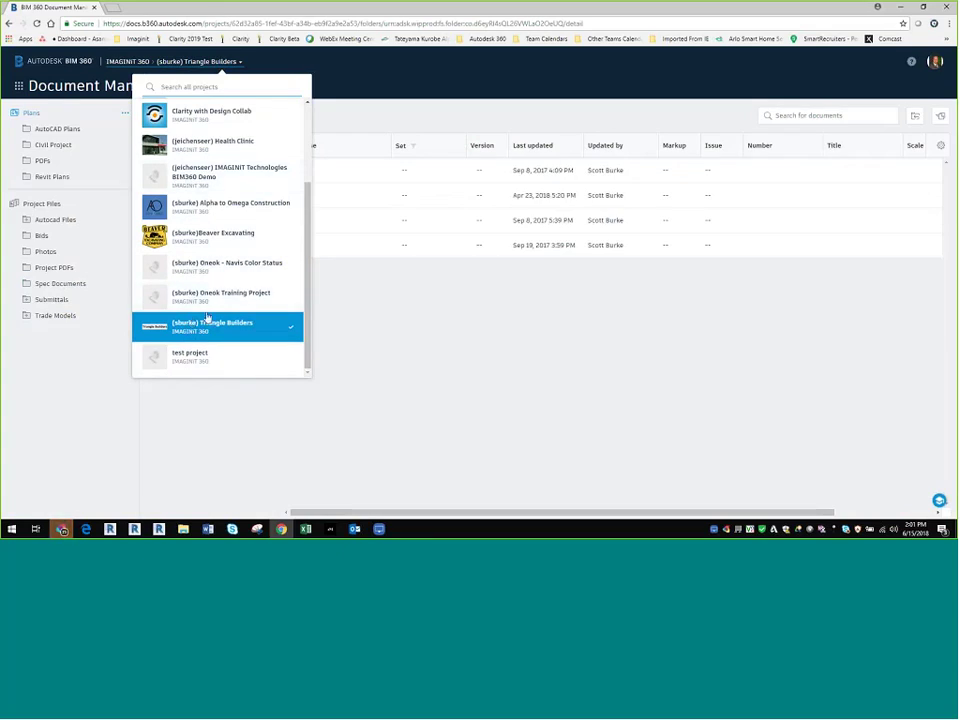
scroll(207, 318, up, 3)
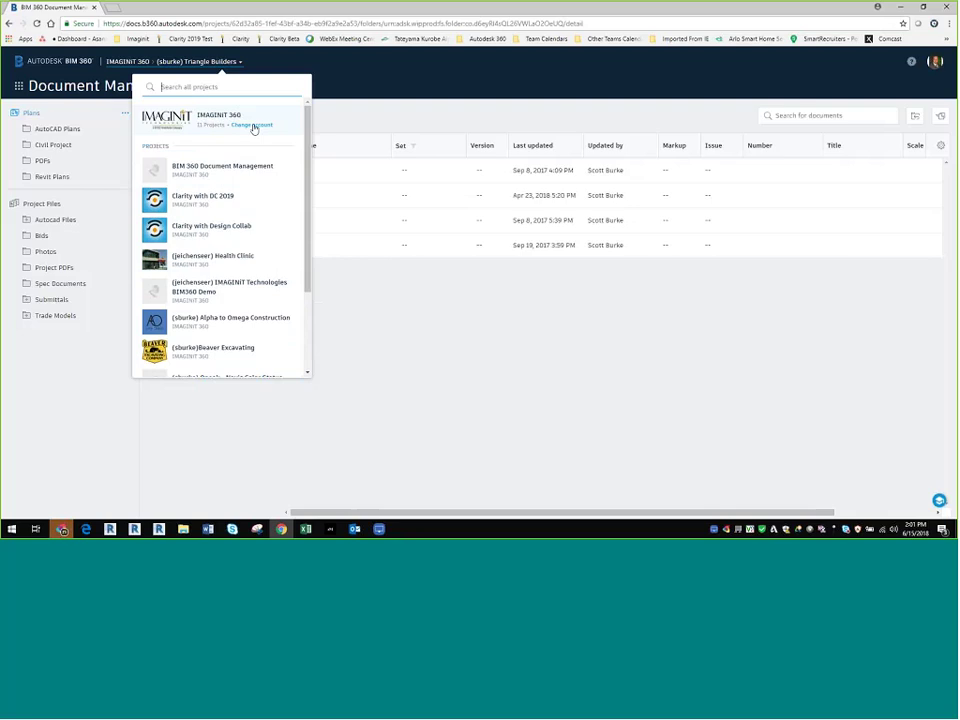
click(254, 128)
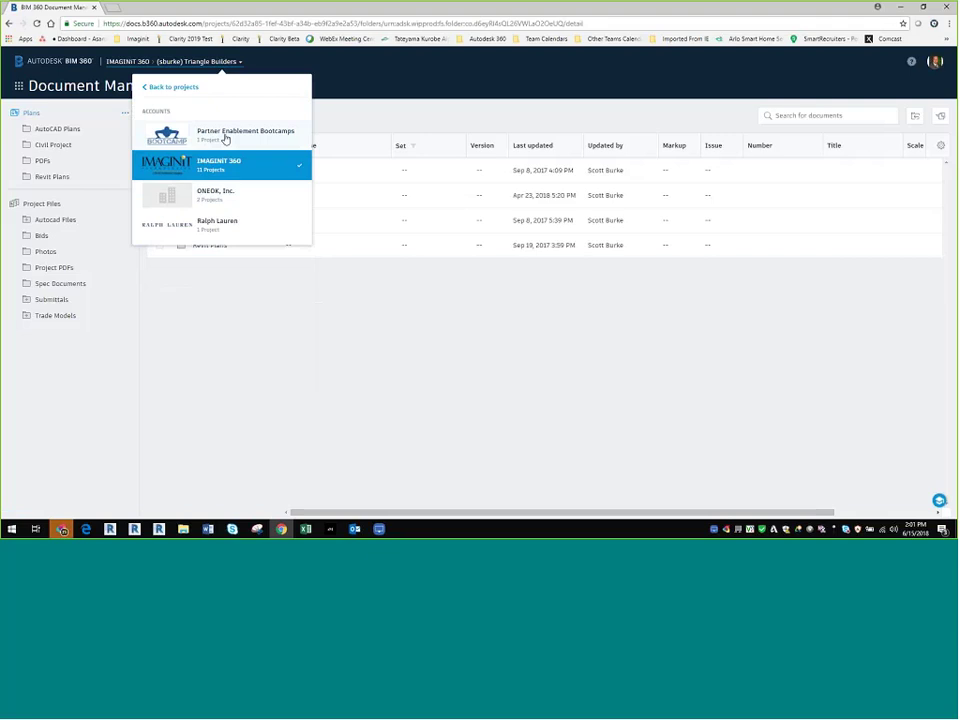
click(214, 163)
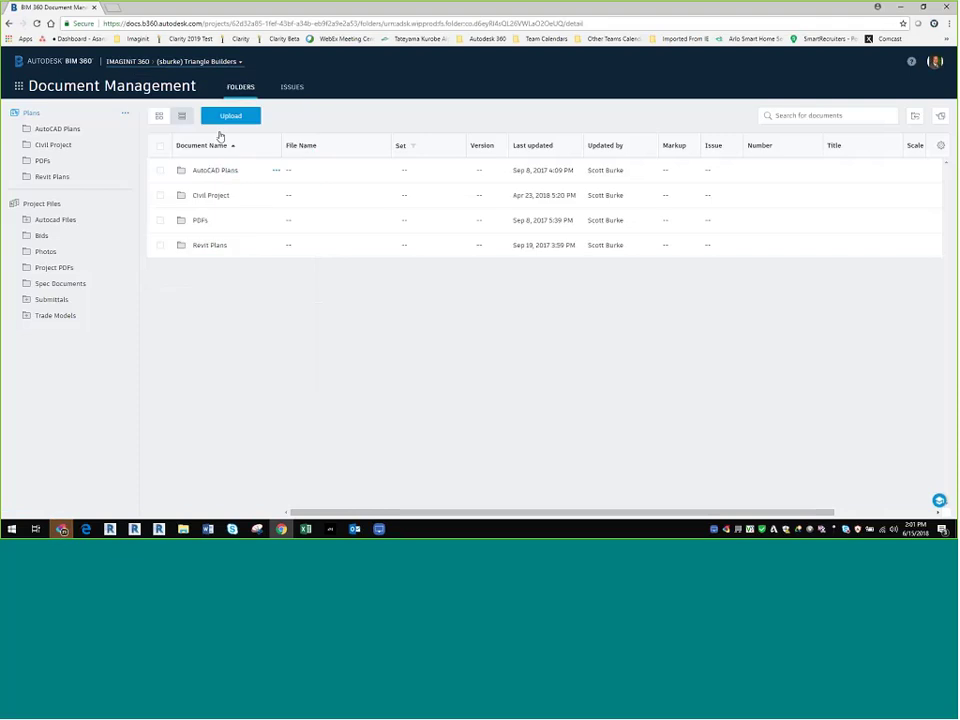
click(212, 62)
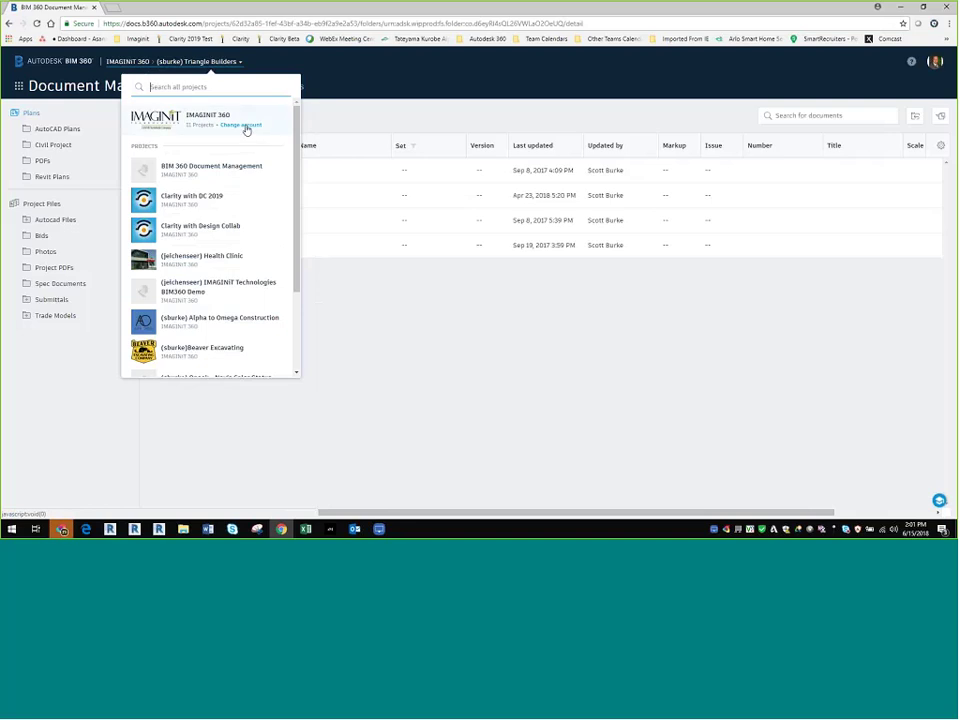
click(227, 62)
click(189, 62)
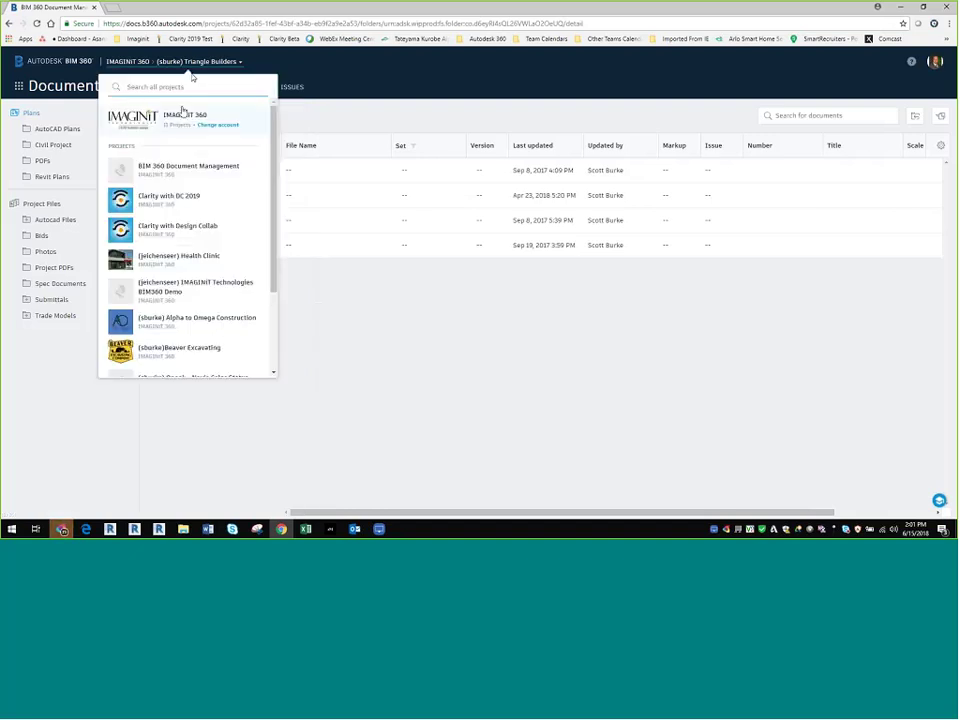
click(174, 86)
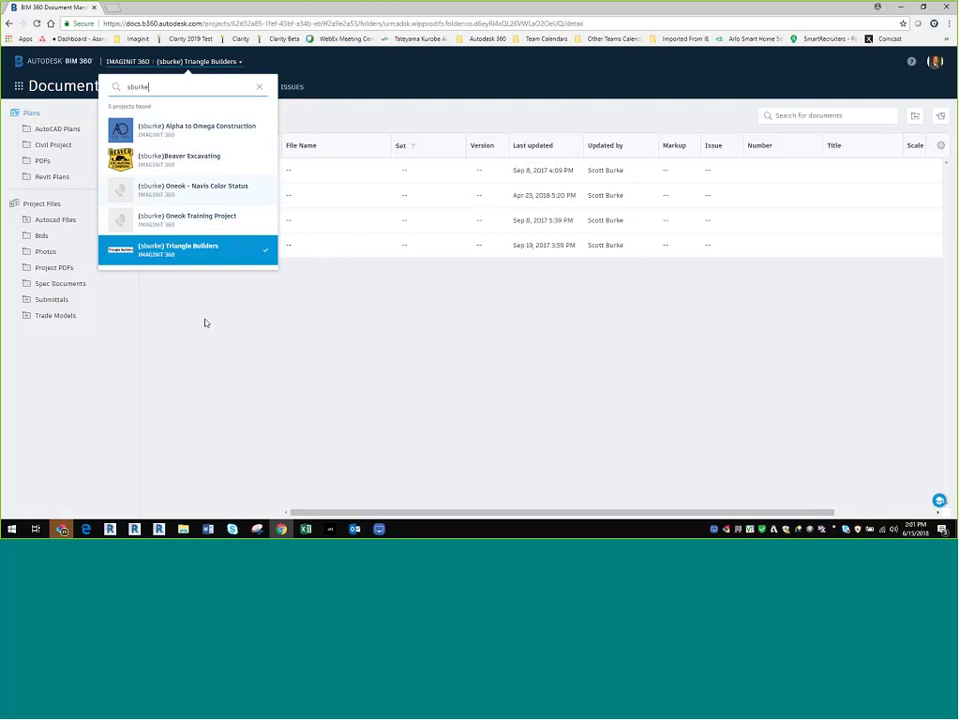
click(259, 87)
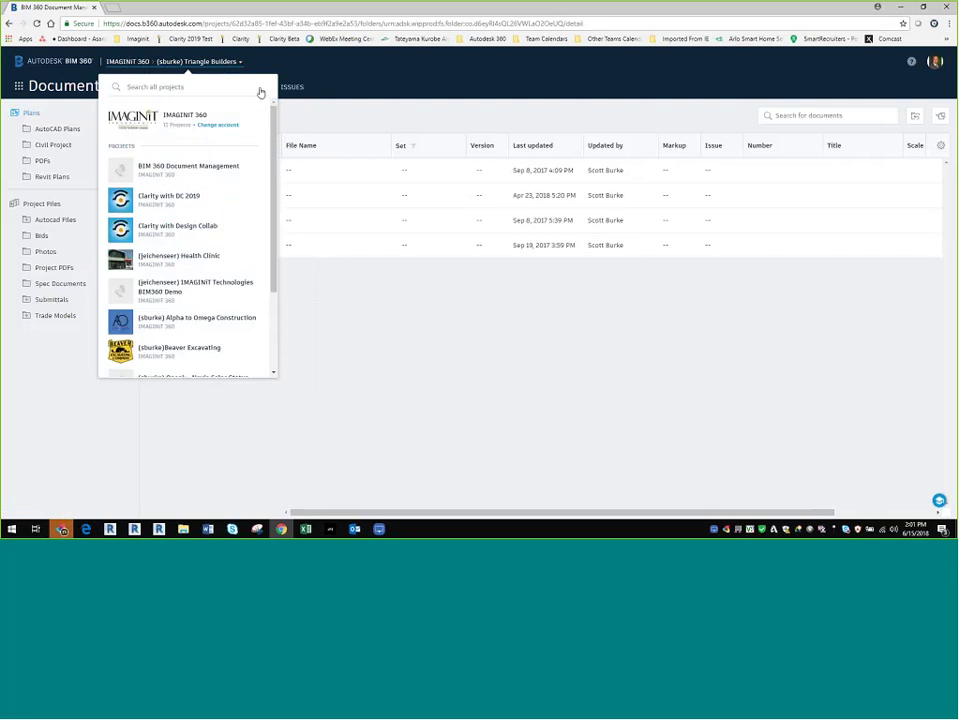
key(Escape)
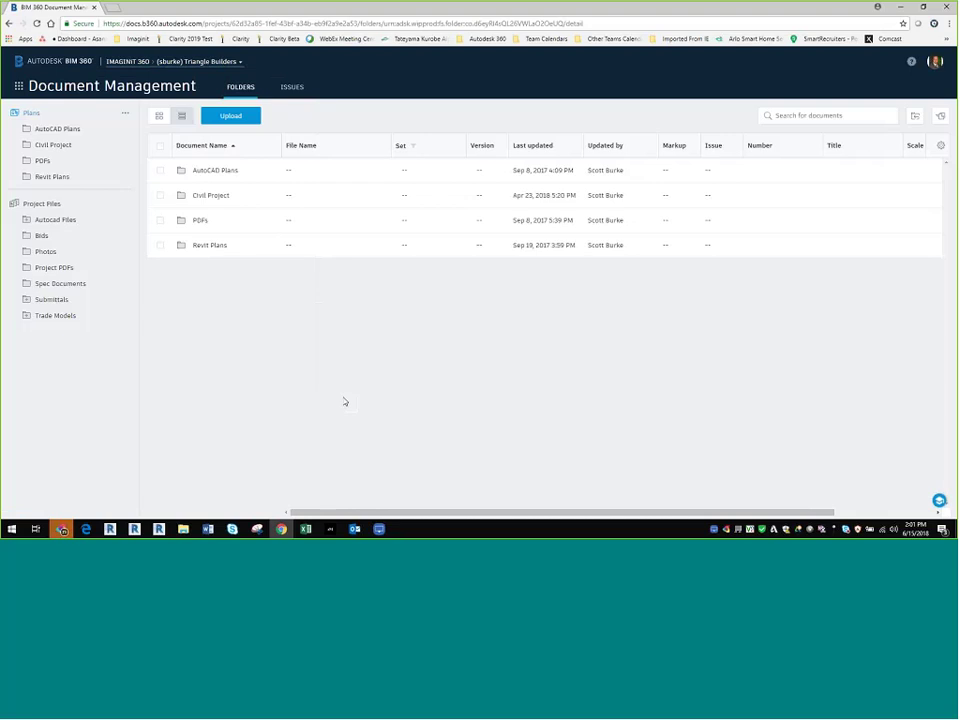
Step: Look over the help, profile and project menus, then bring up the BIM 360 module list
click(912, 63)
click(936, 62)
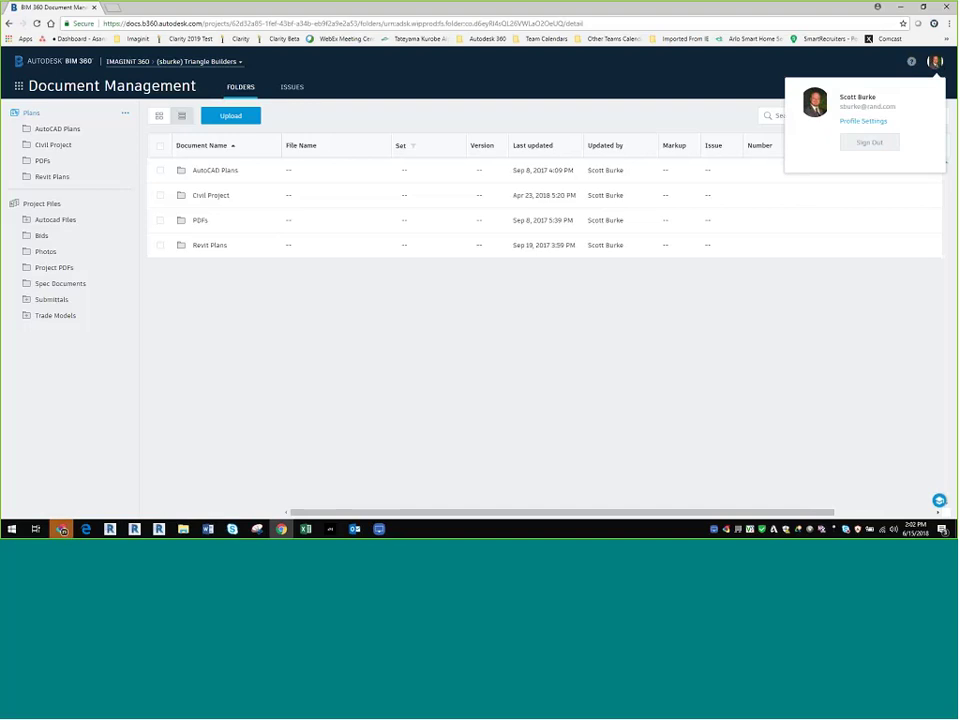
click(727, 77)
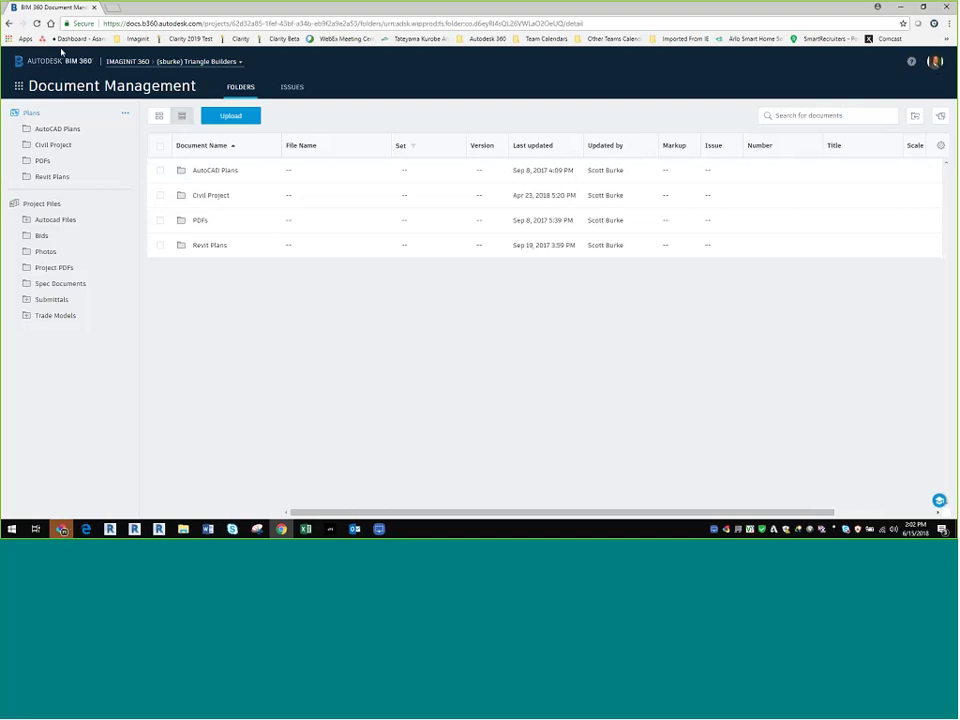
click(146, 63)
click(146, 64)
click(18, 89)
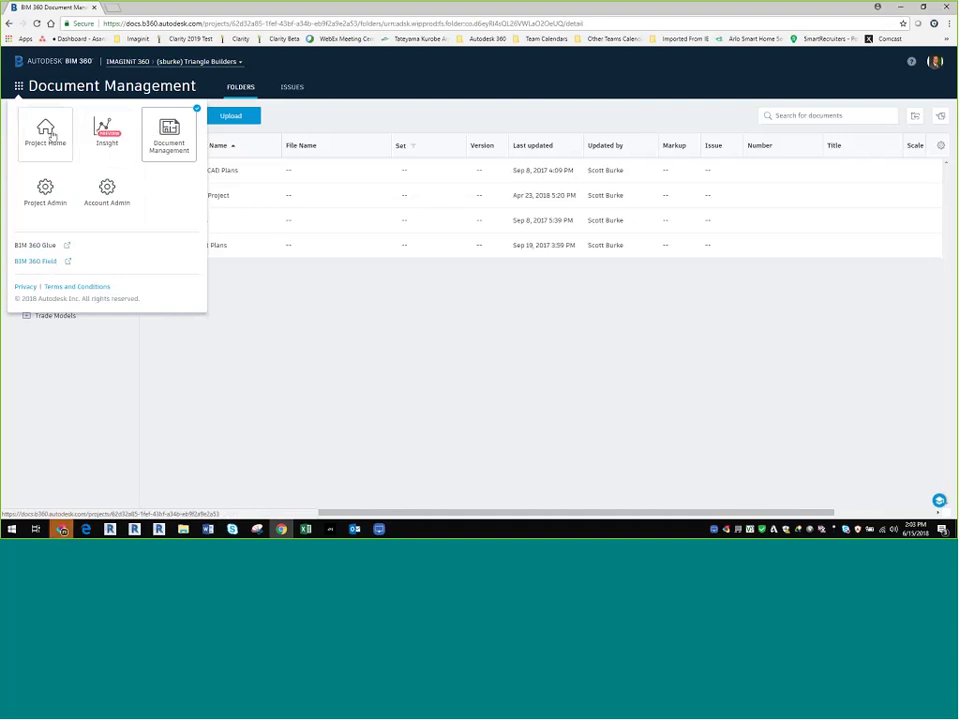
Step: Go to Project Home, list all Document Issues, and open the card Customize dialog
click(158, 132)
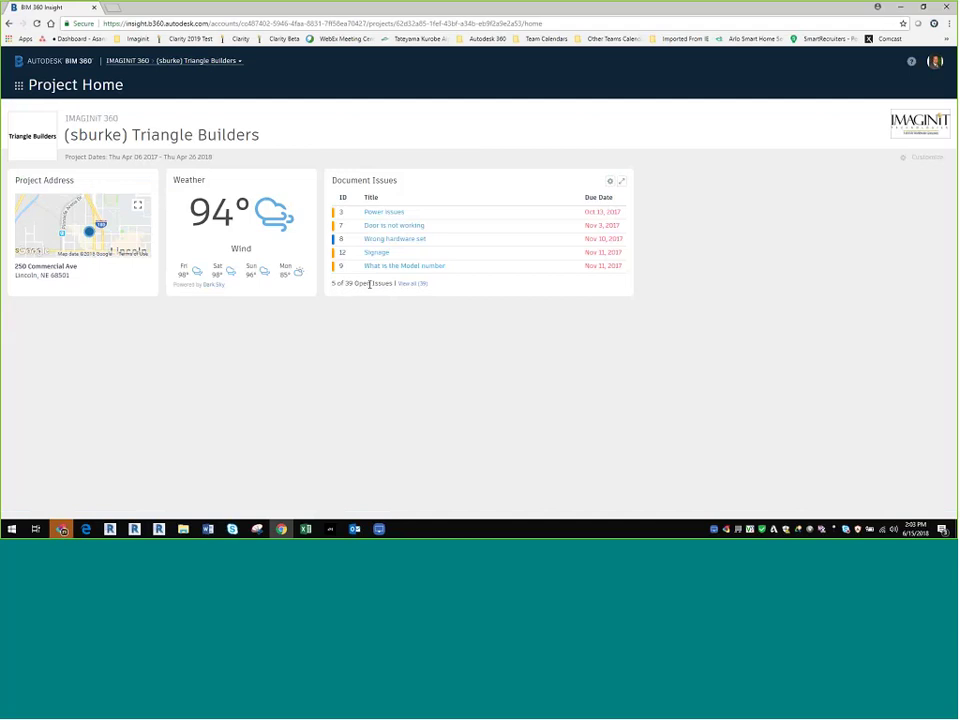
click(412, 284)
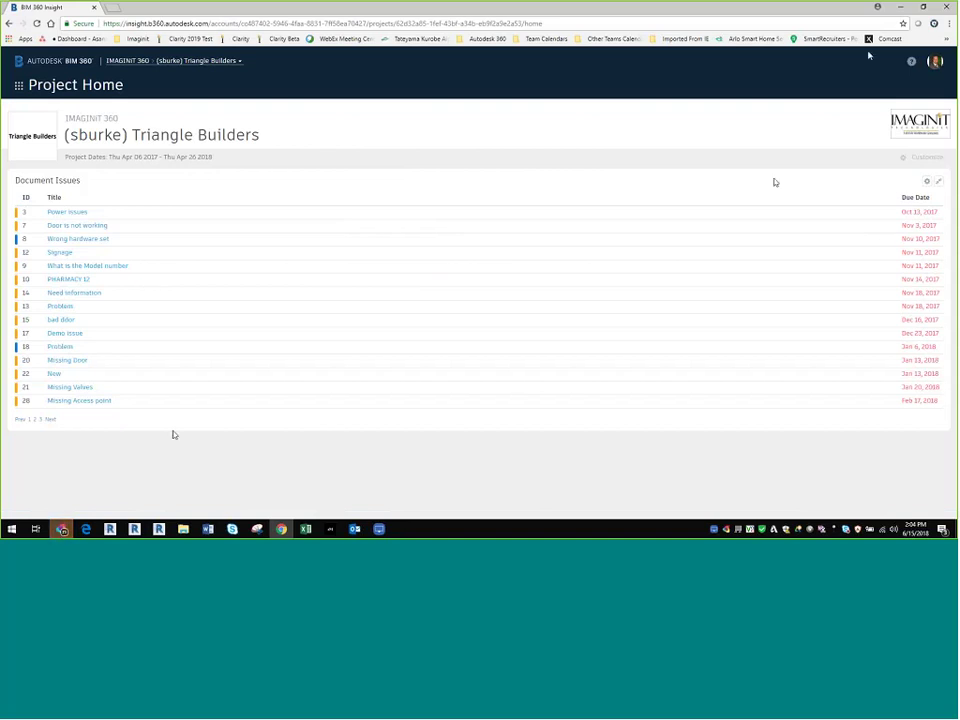
click(925, 158)
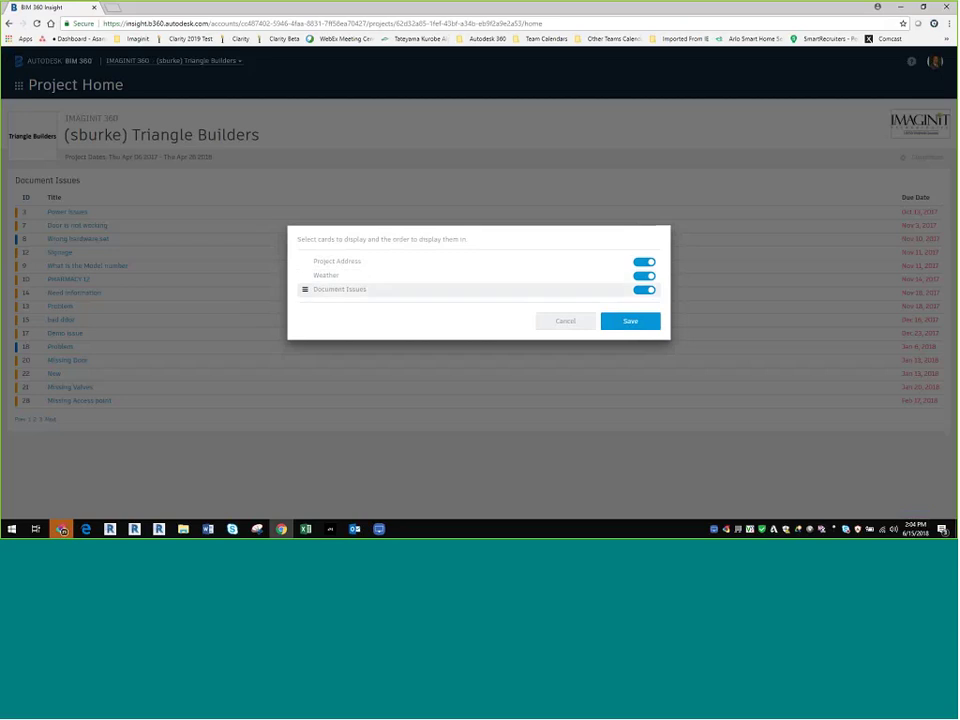
Step: Cancel the card settings dialog without changes and bring up the module menu
click(570, 322)
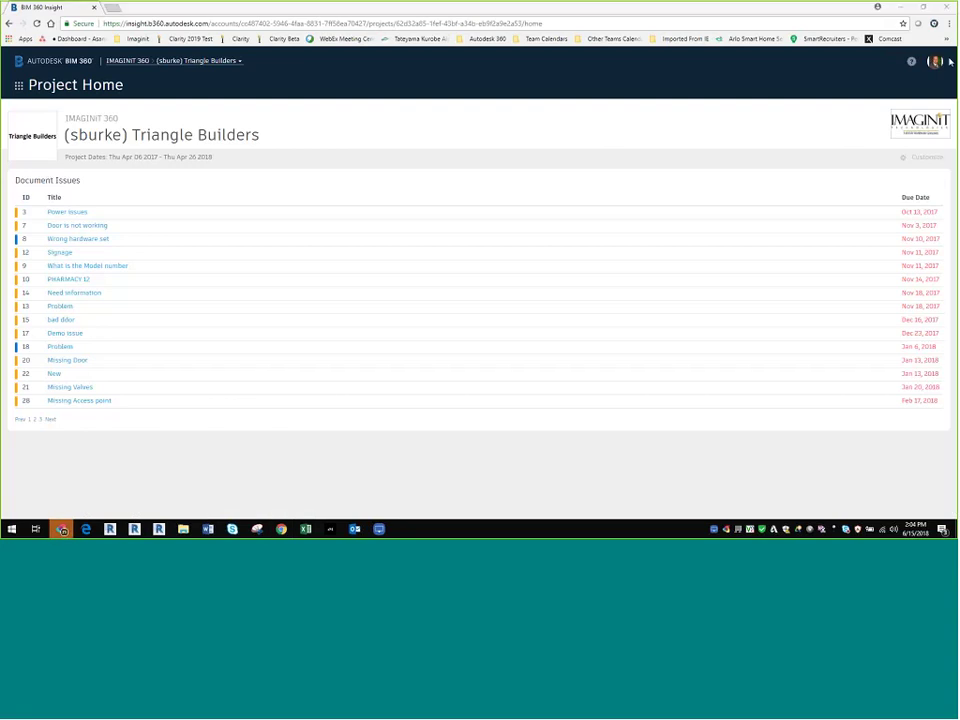
click(54, 90)
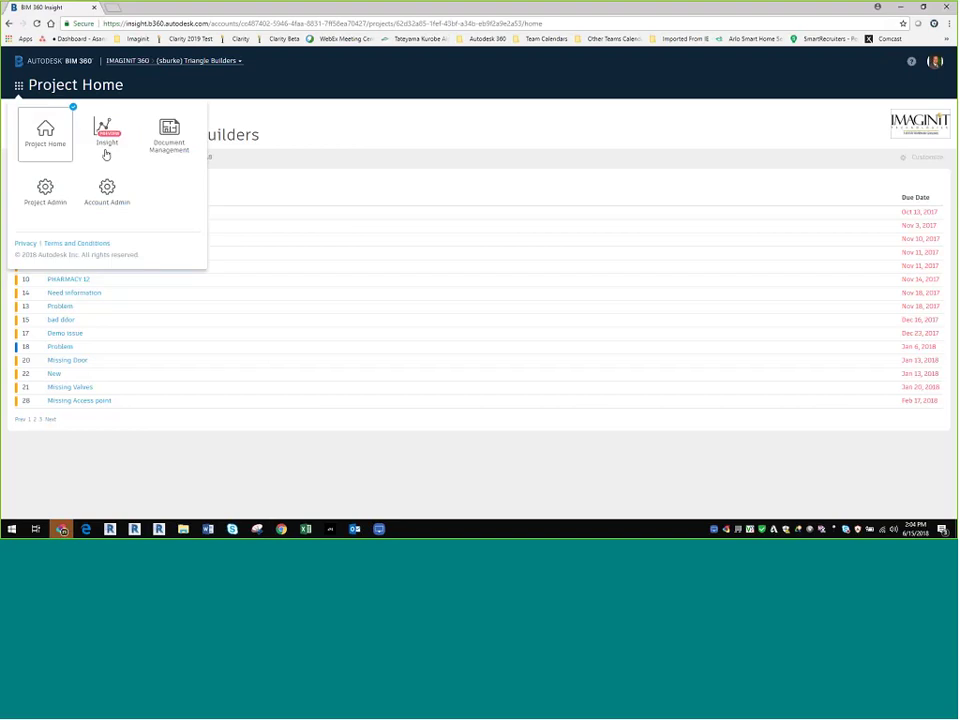
click(54, 131)
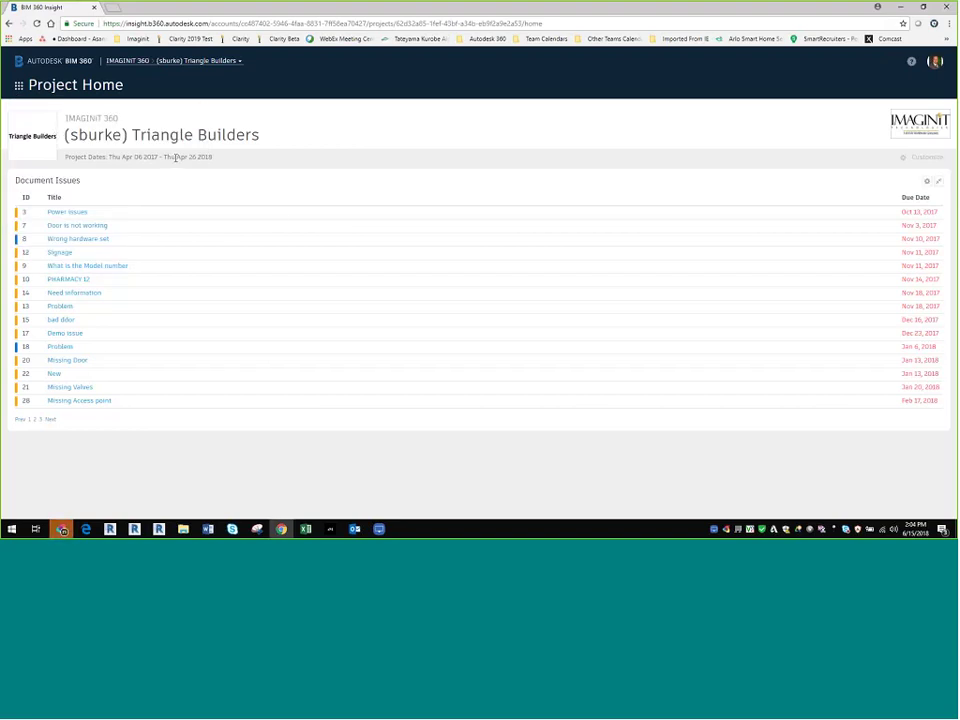
click(20, 82)
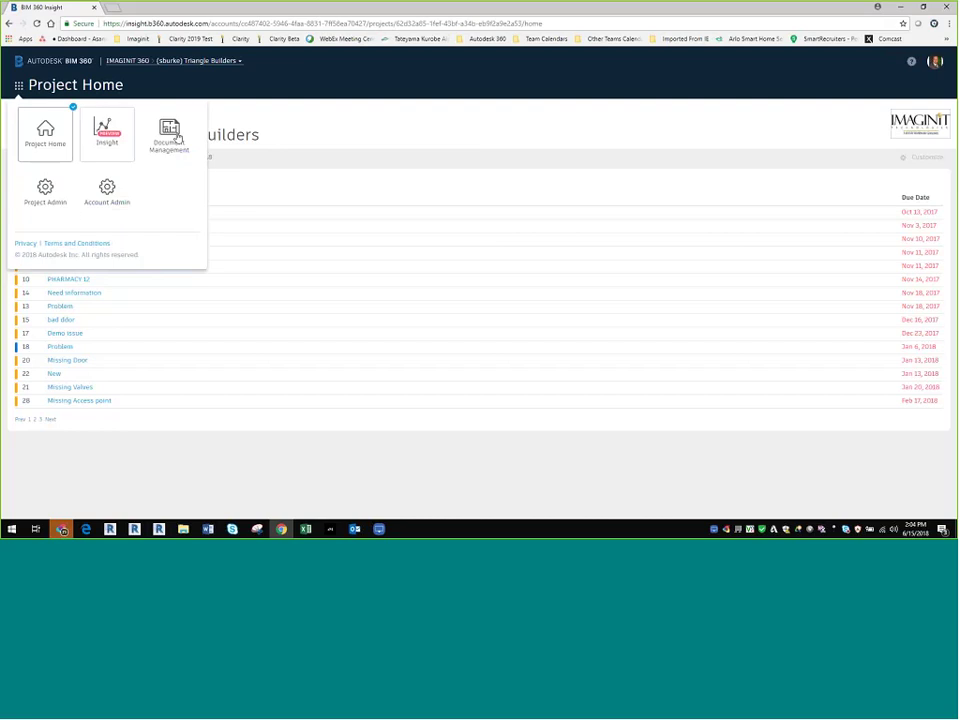
Step: Switch to Document Management and collapse the Project Files folder
click(176, 138)
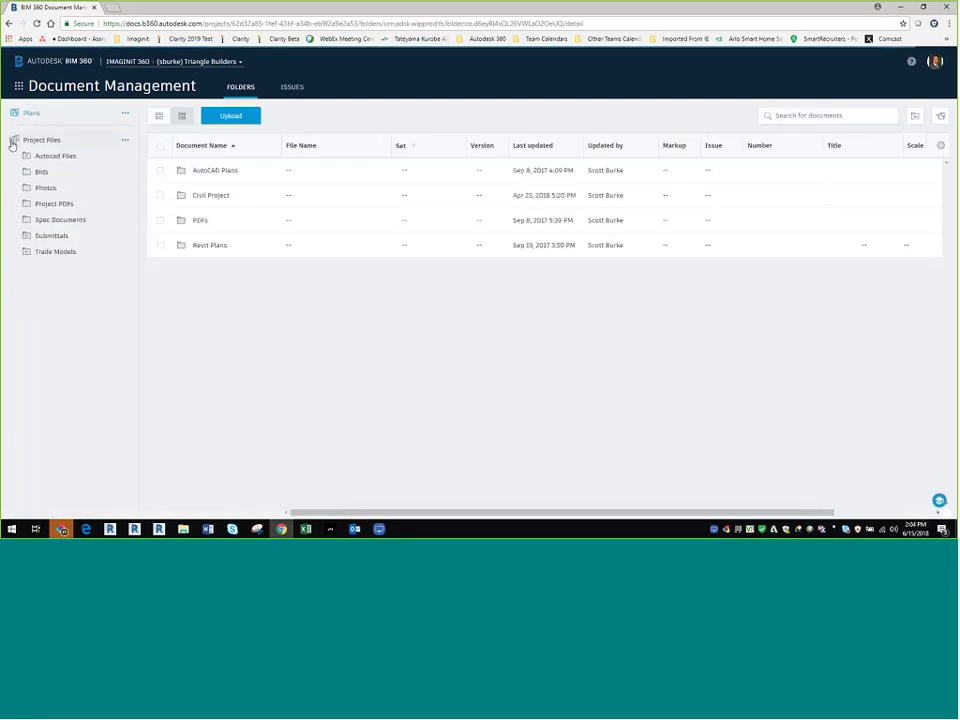
click(13, 141)
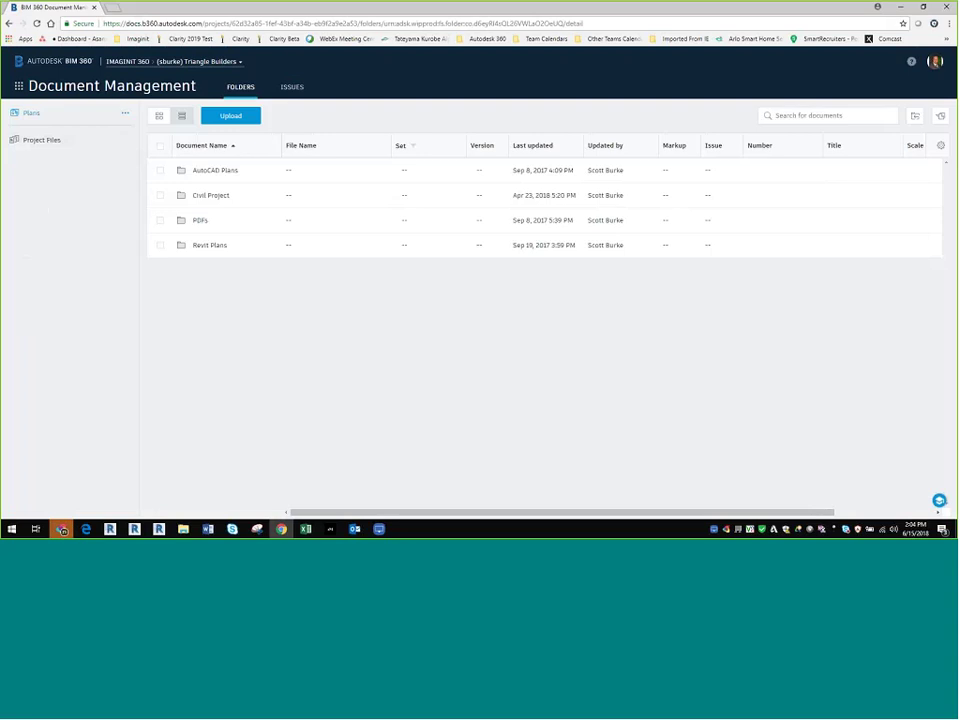
Step: Check the Plans folder's action menu, then expand Plans to show its four subfolders
click(125, 114)
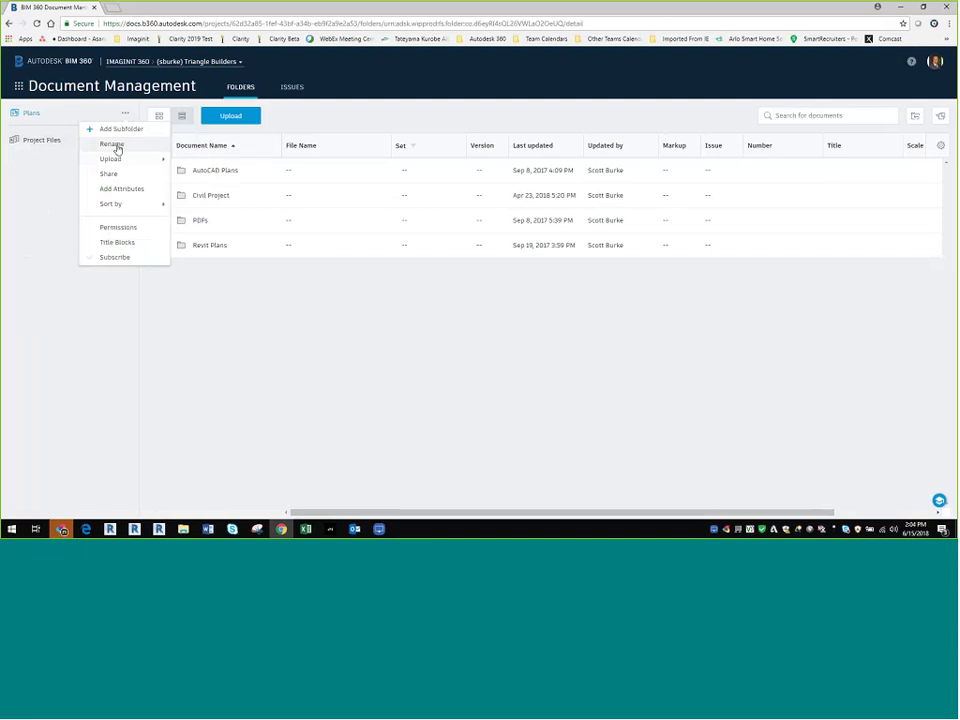
click(70, 160)
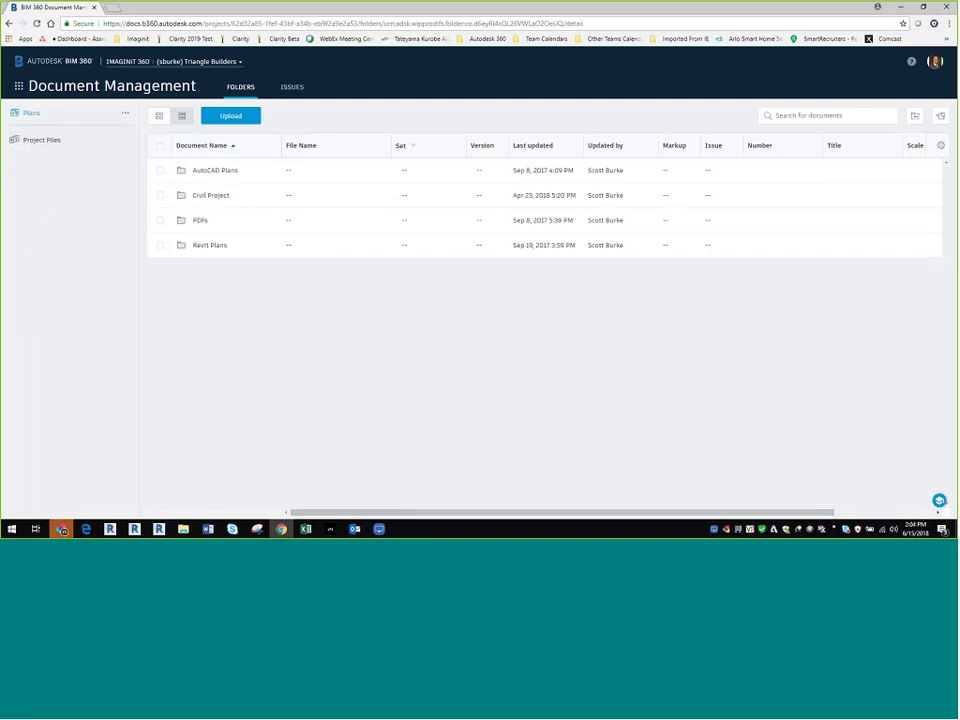
click(13, 116)
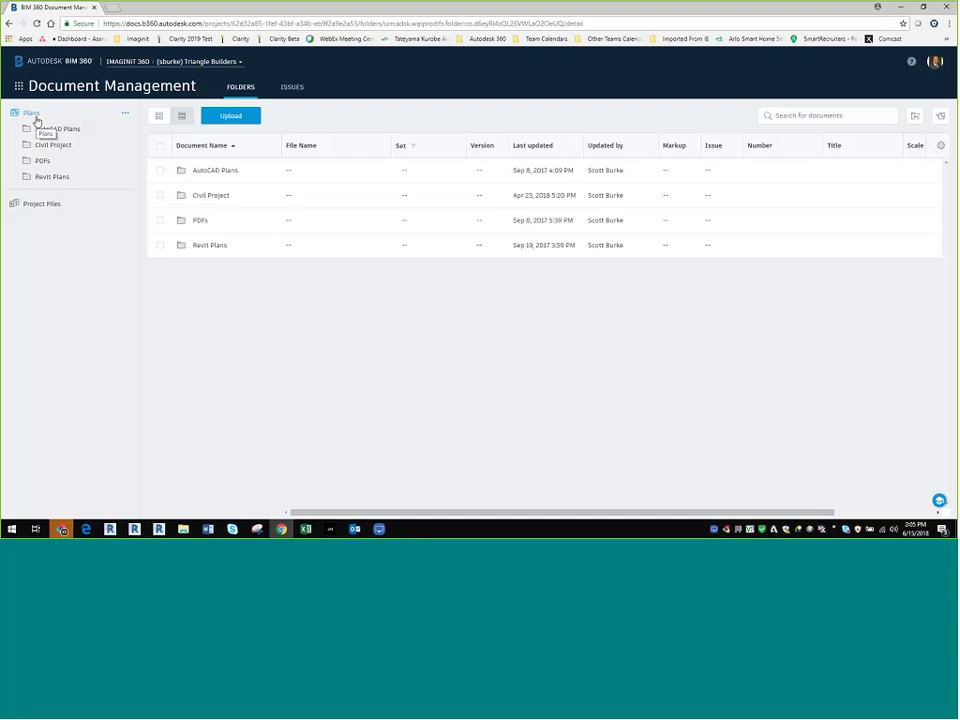
click(16, 206)
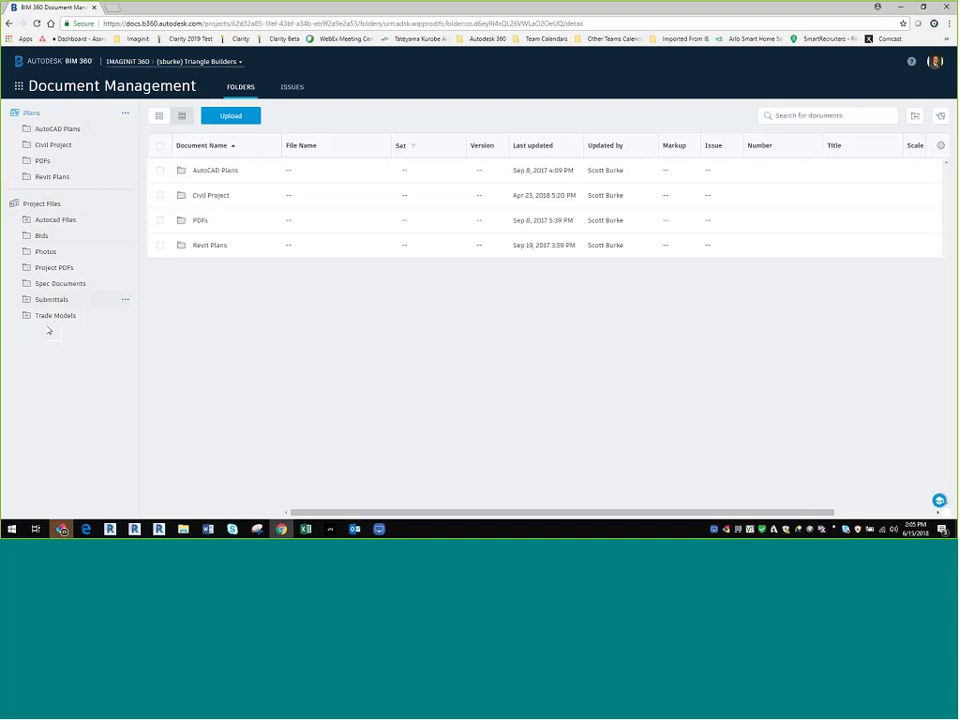
click(14, 206)
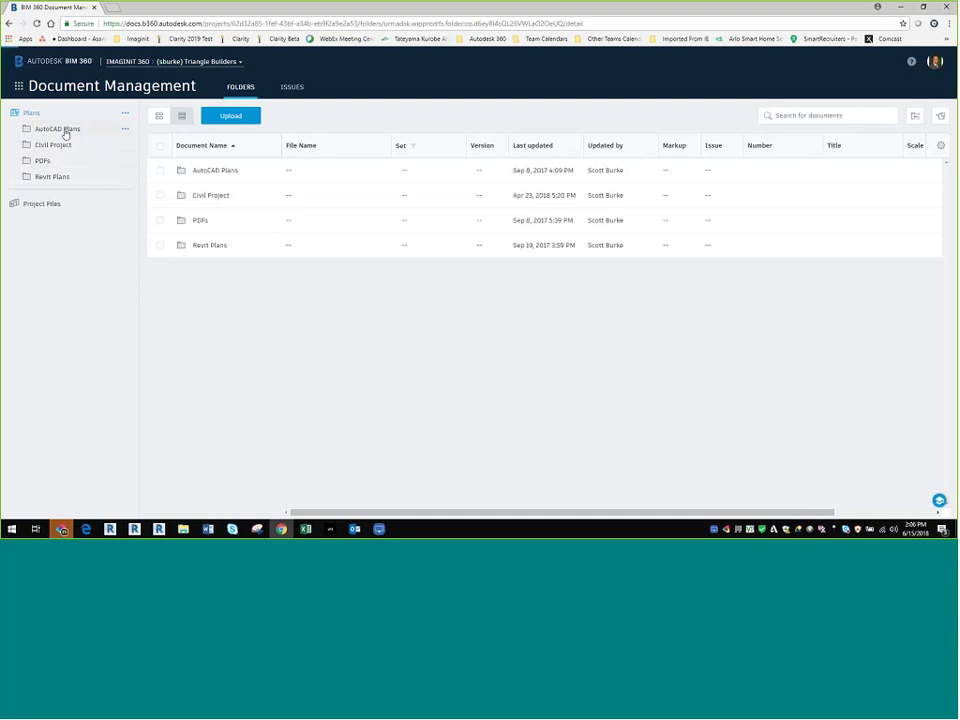
Step: Open AutoCAD Plans, check the Upload options, and widen the Document Name column
click(64, 131)
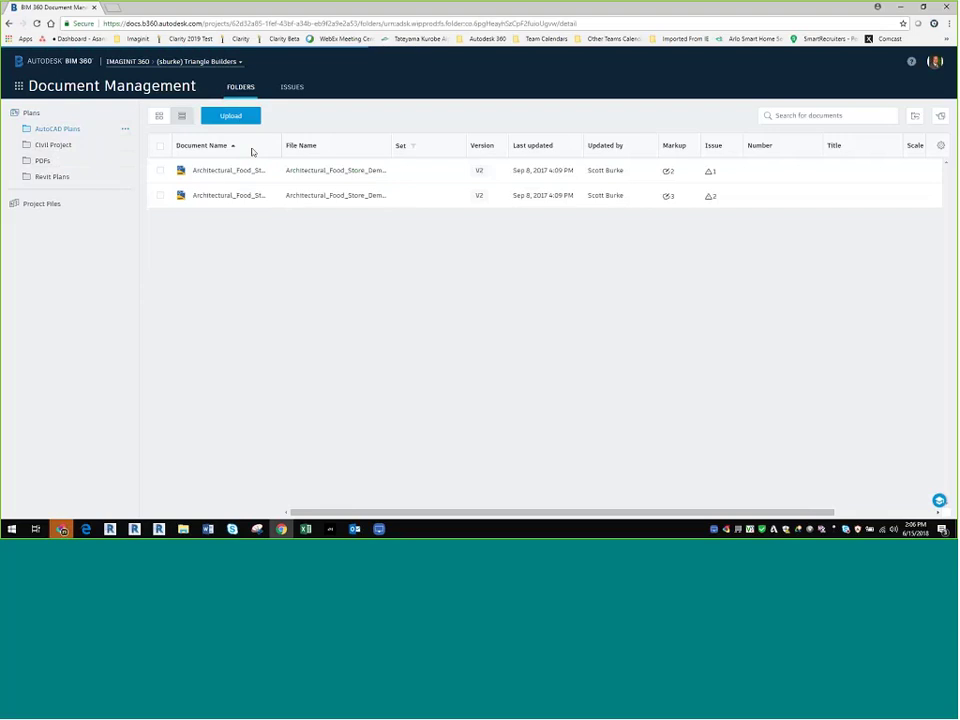
click(228, 117)
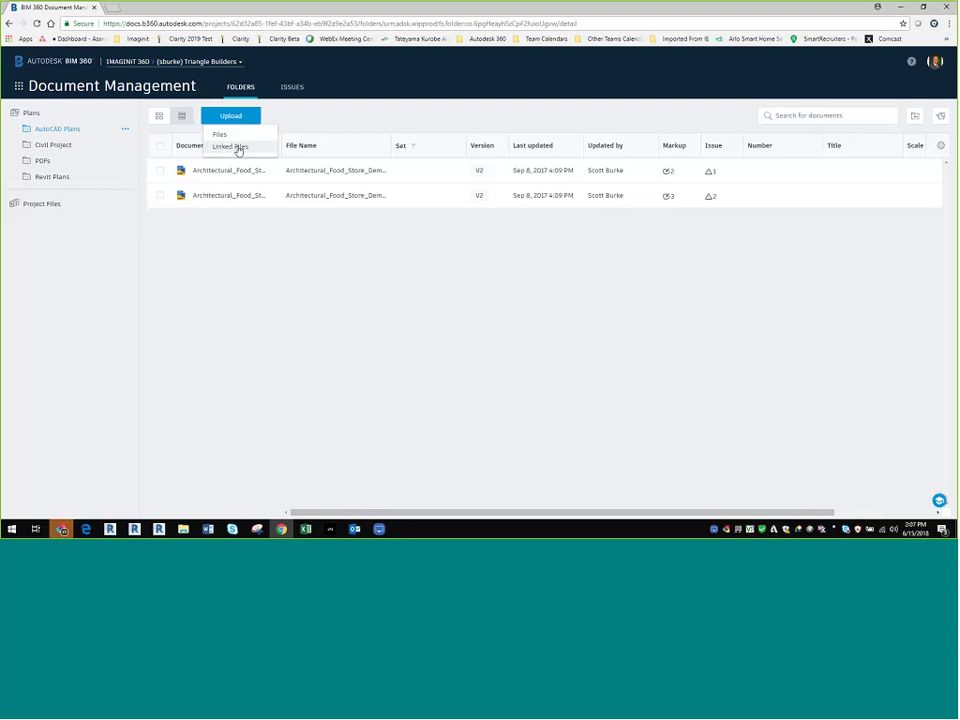
click(378, 228)
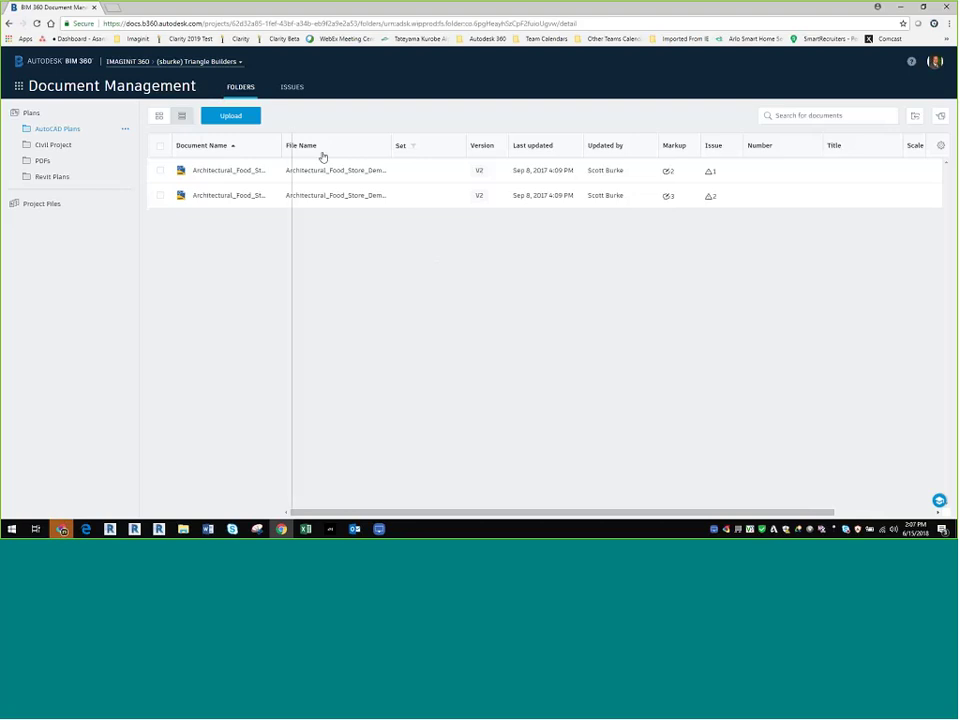
drag(284, 148, 351, 152)
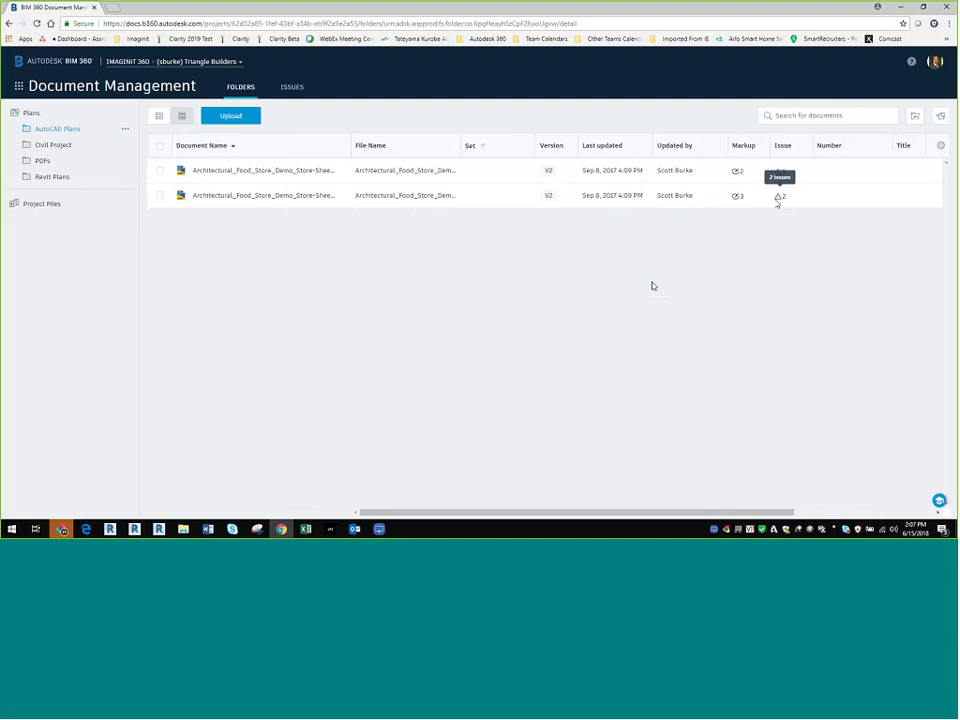
Step: Open the A-01 Main Level sheet in the viewer on its Layout1 sheet
click(225, 171)
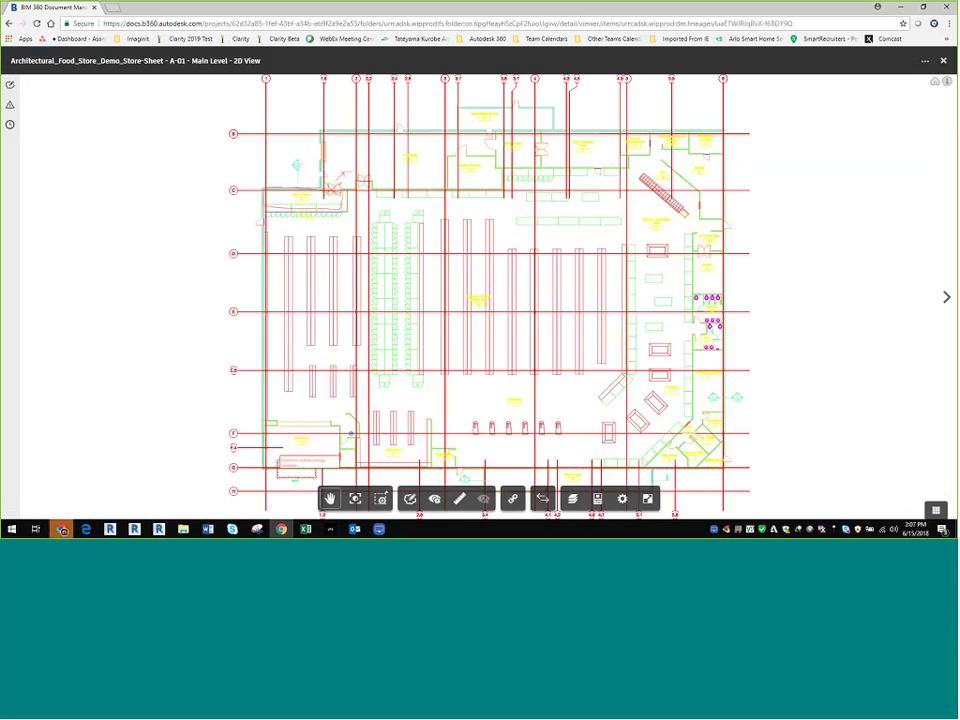
click(946, 297)
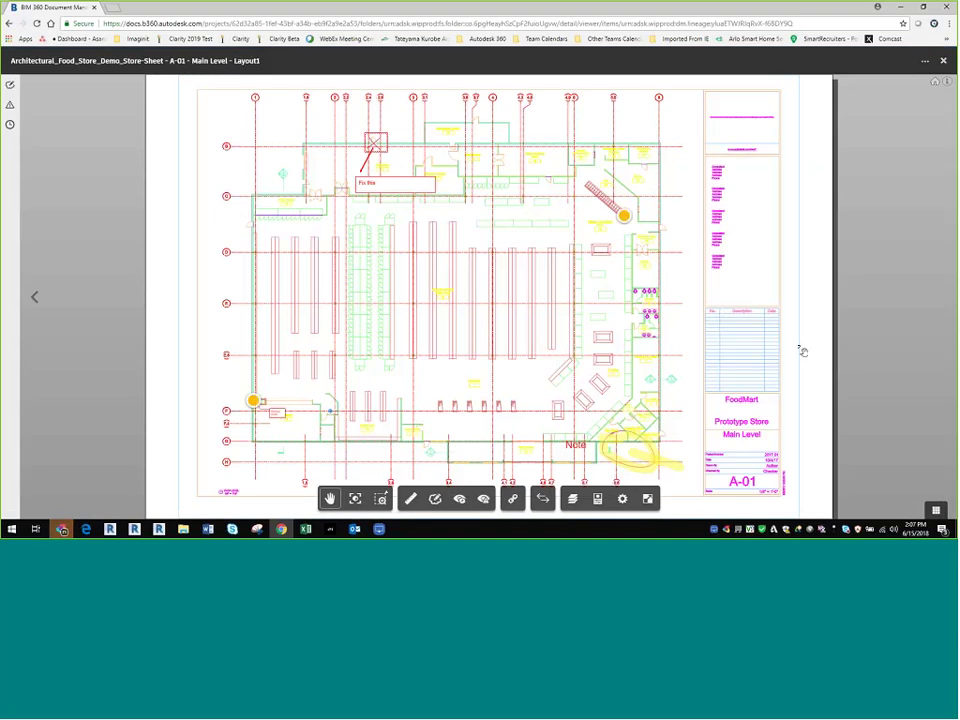
scroll(668, 360, up, 10)
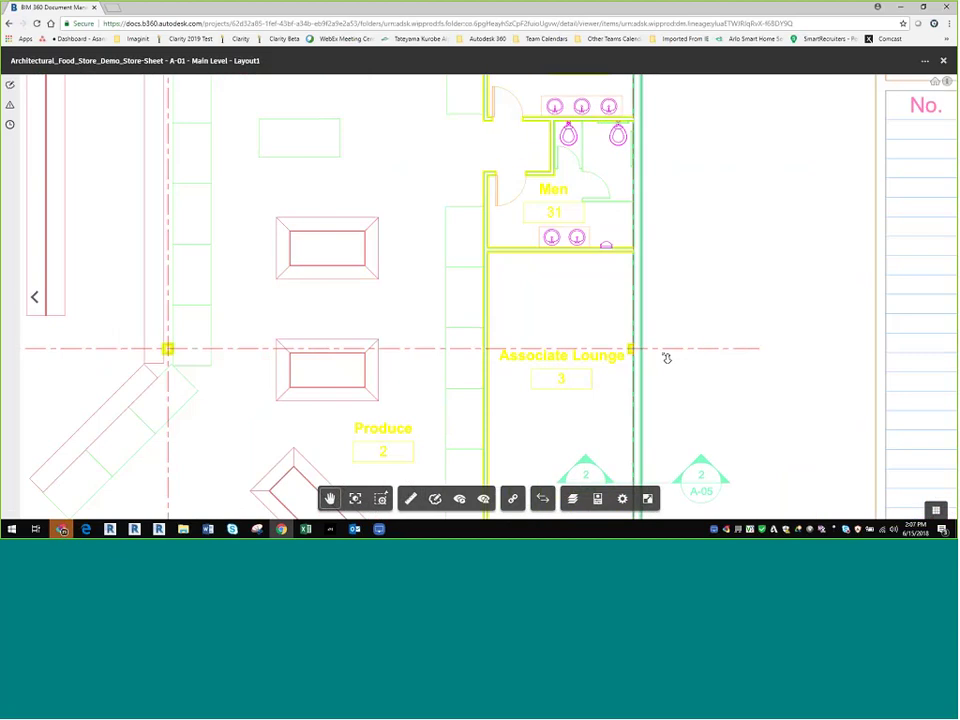
click(572, 498)
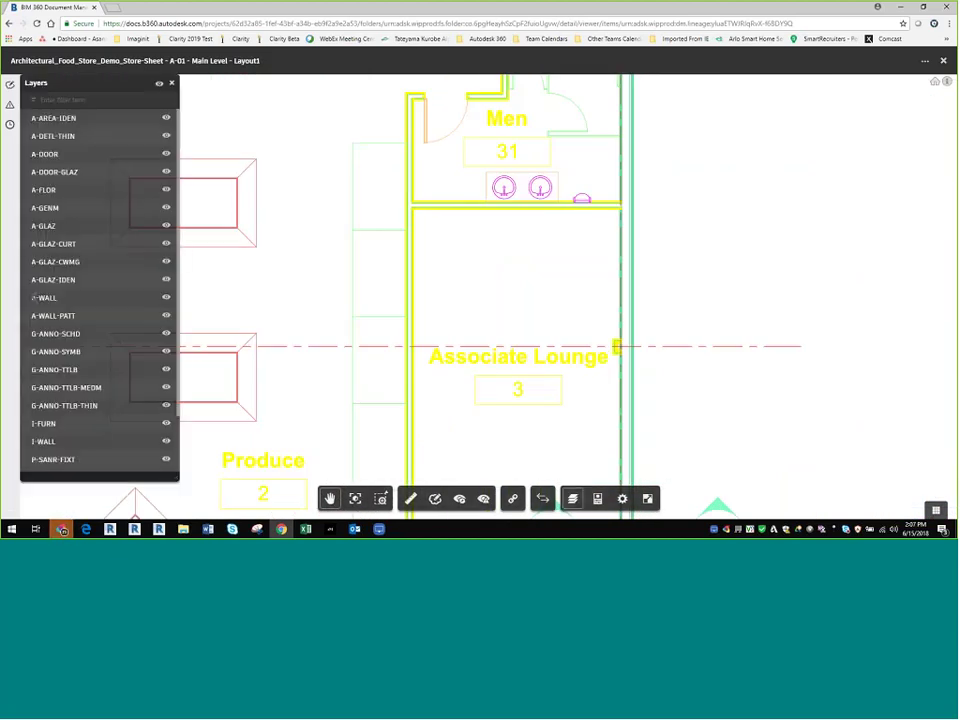
click(166, 297)
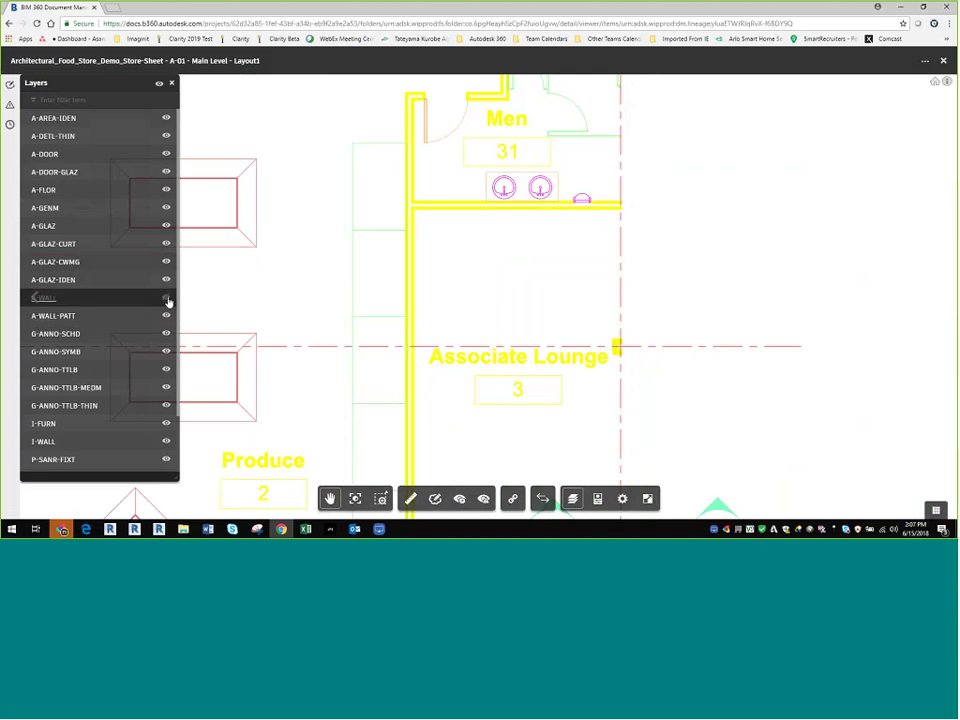
click(166, 298)
scroll(572, 317, down, 4)
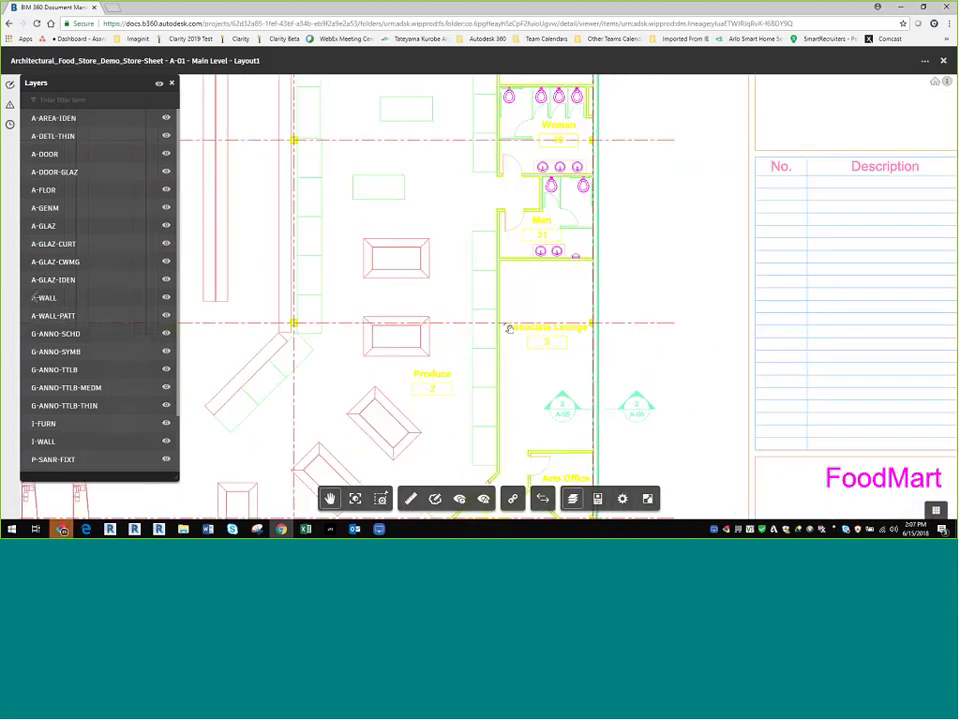
scroll(495, 330, down, 2)
scroll(479, 333, down, 6)
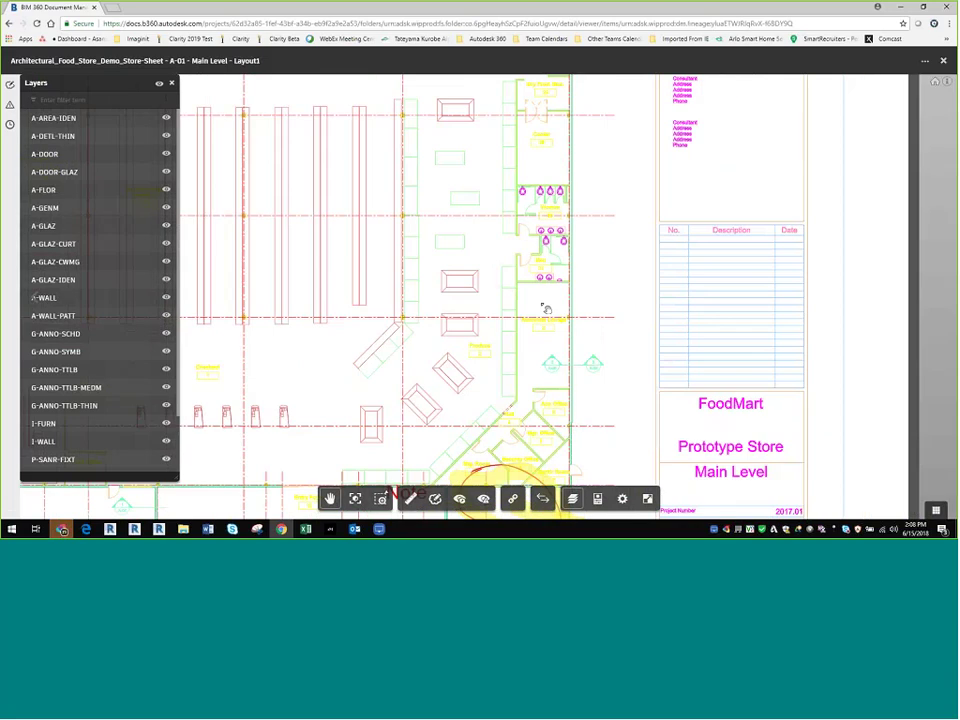
click(172, 86)
scroll(745, 325, up, 5)
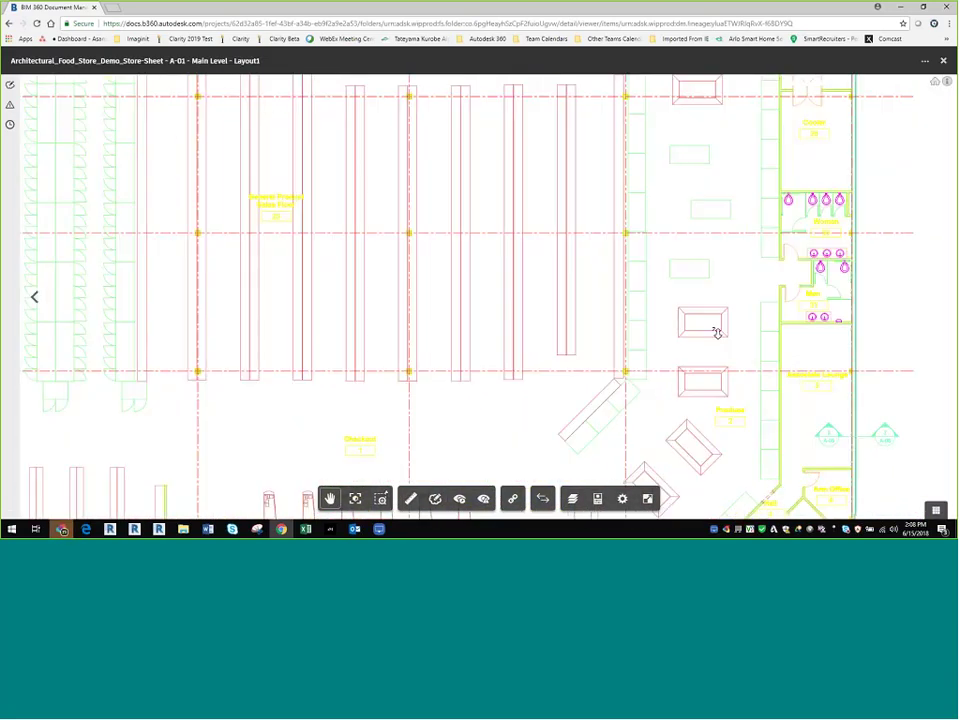
click(718, 340)
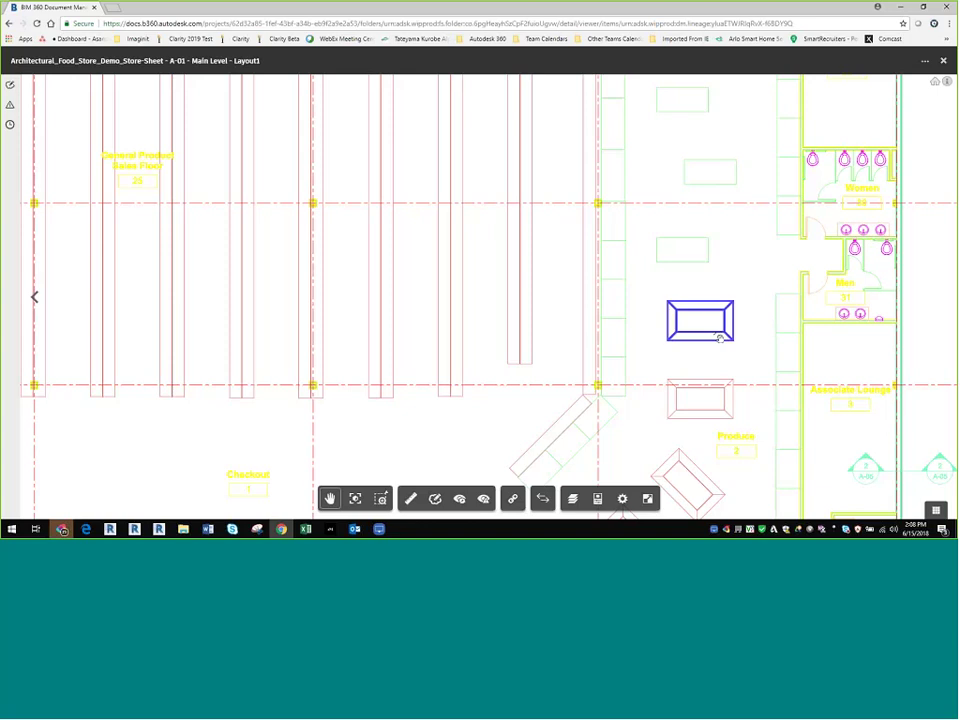
click(599, 500)
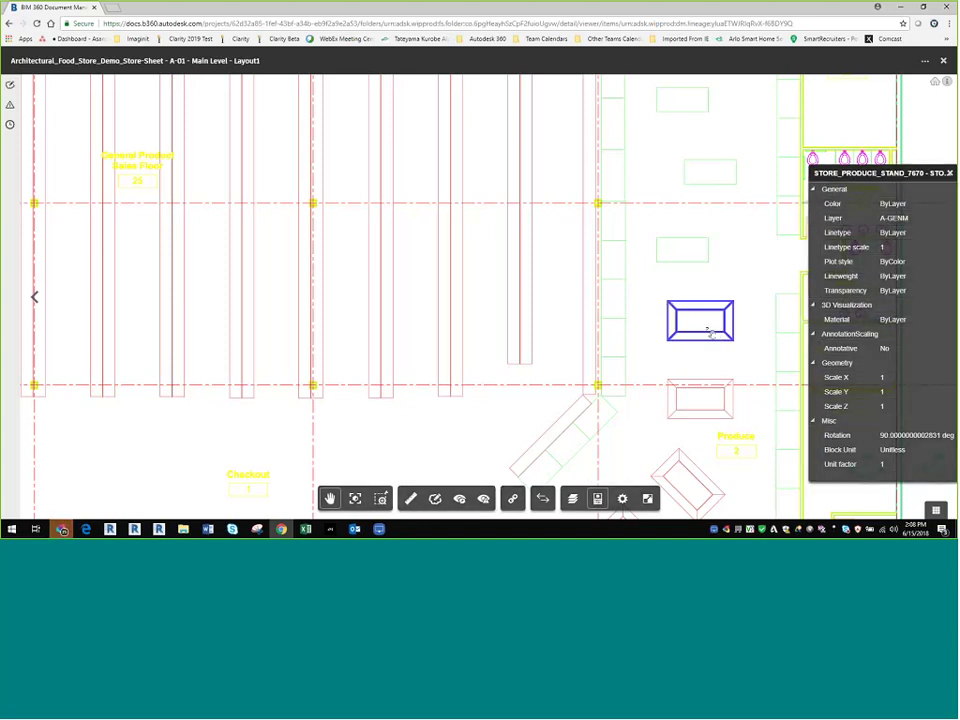
click(949, 174)
scroll(647, 373, down, 5)
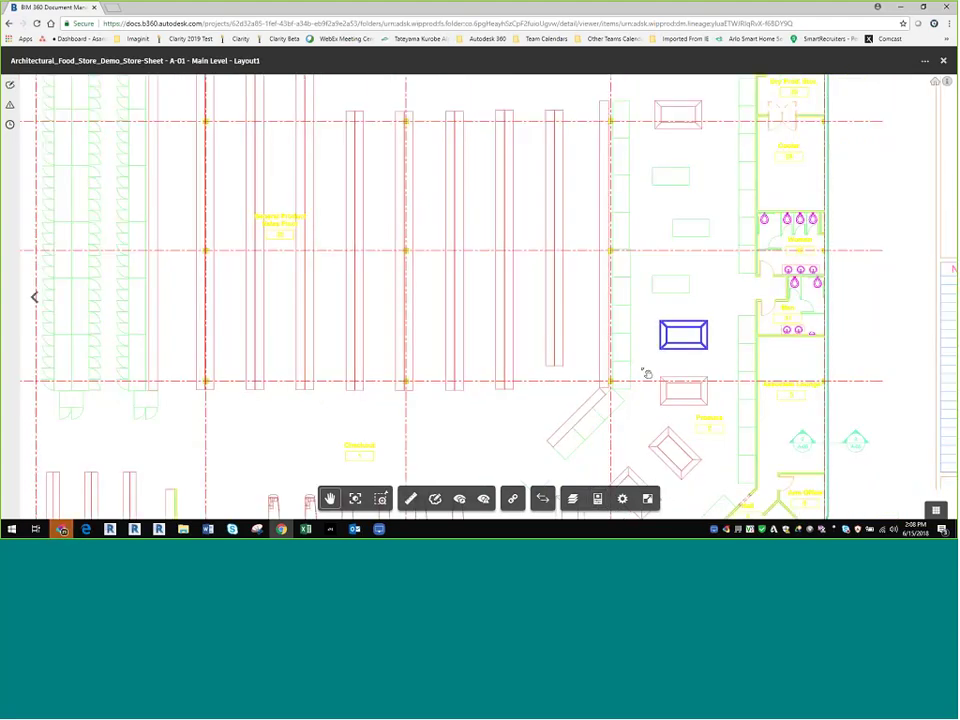
scroll(537, 314, down, 5)
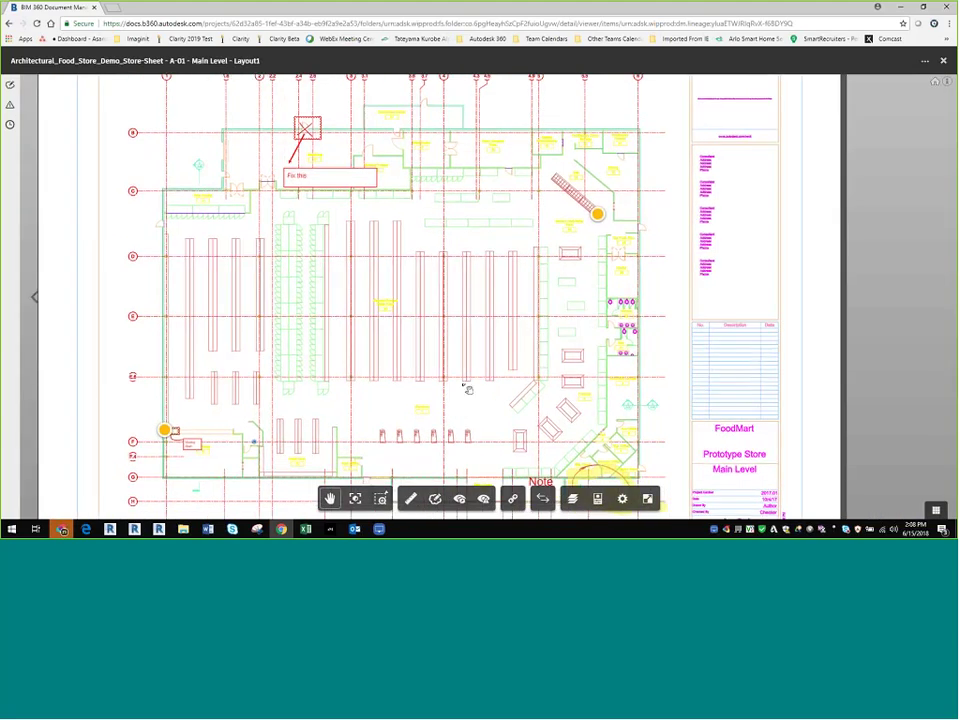
drag(468, 389, 522, 387)
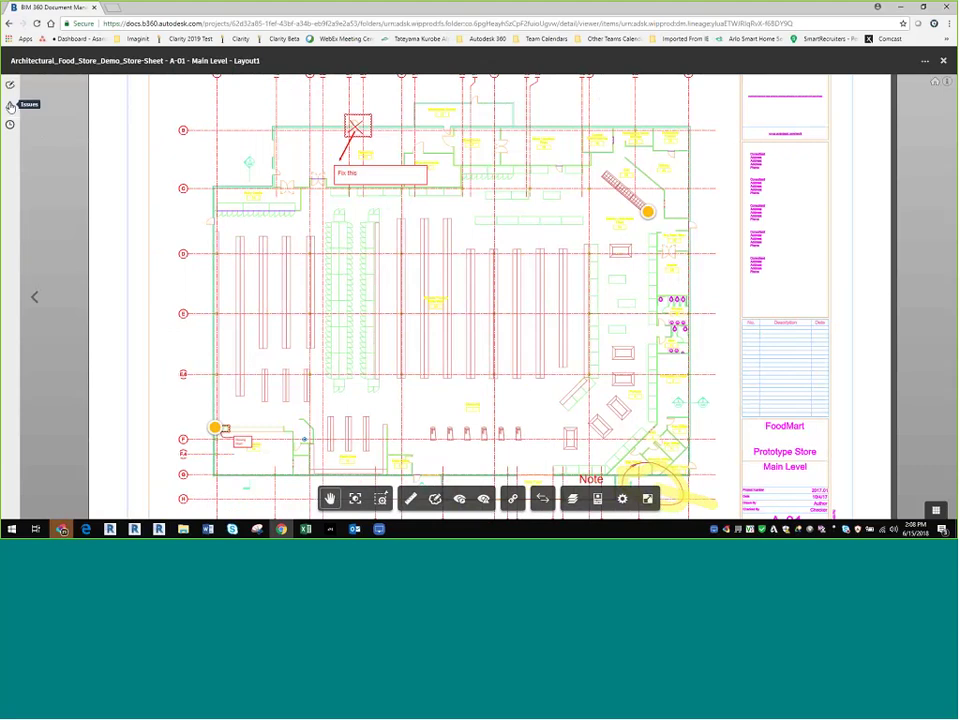
Step: Start a new issue from the Issues panel and pin it at the door near gridline C
click(10, 106)
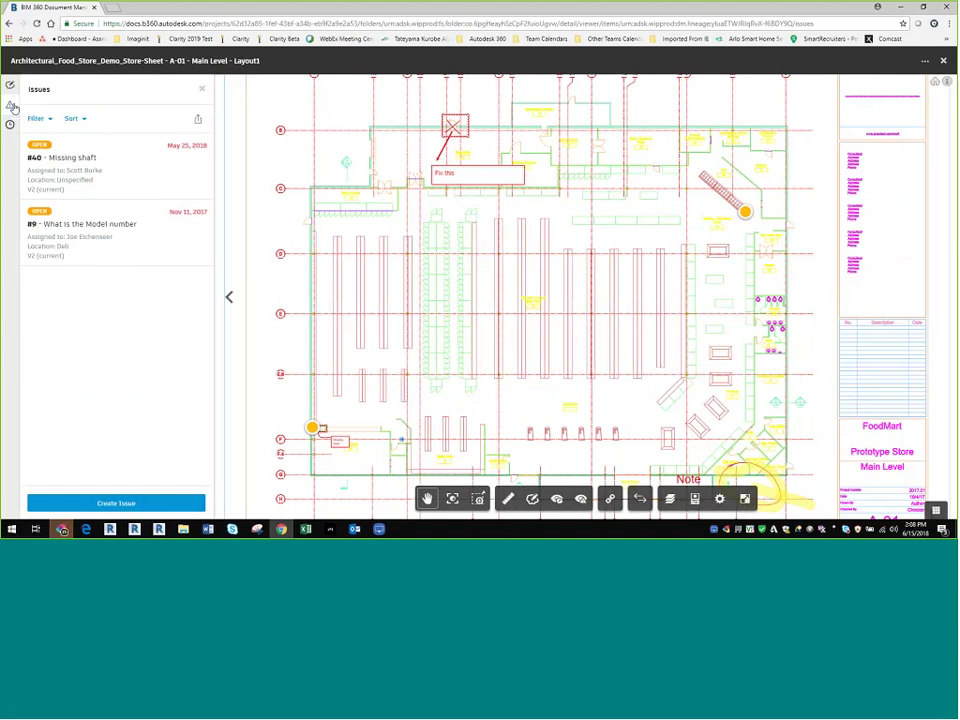
click(115, 503)
scroll(333, 175, up, 1)
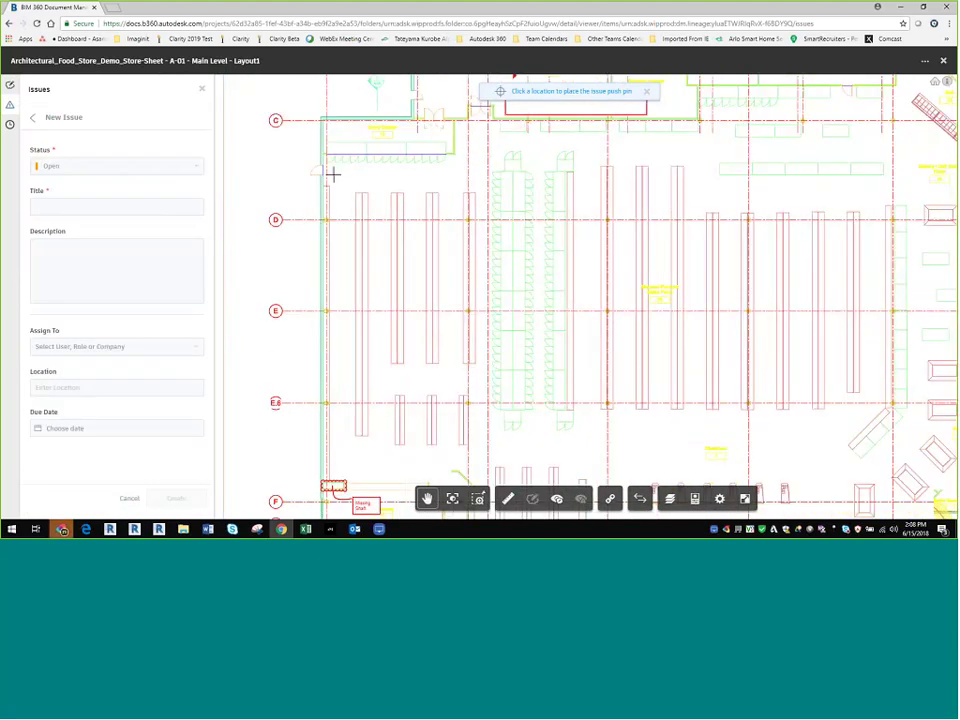
scroll(333, 175, up, 5)
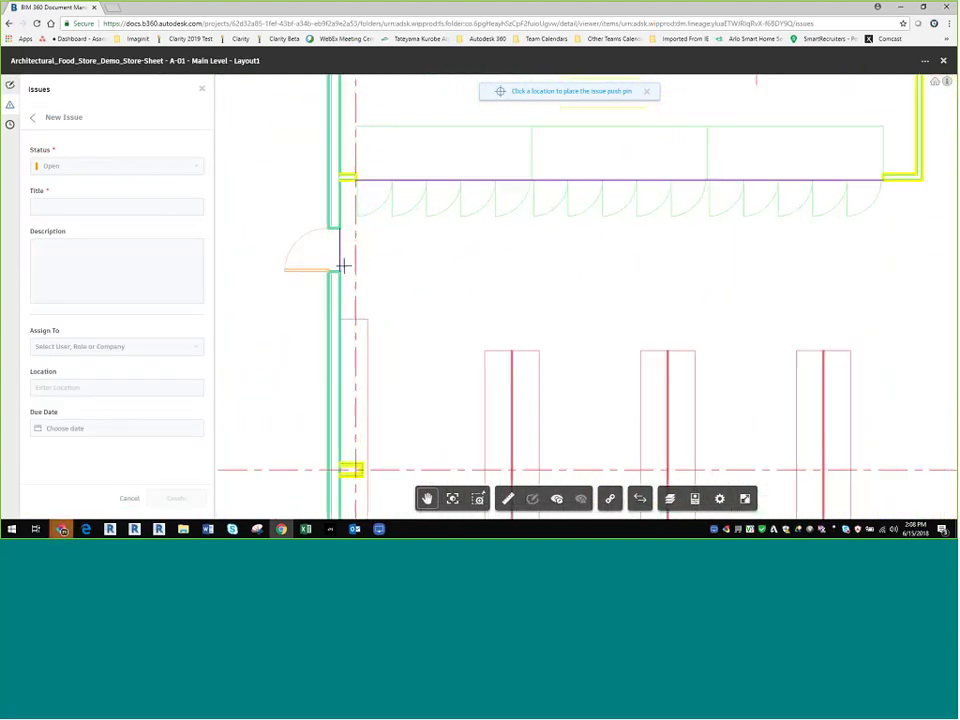
drag(343, 265, 510, 274)
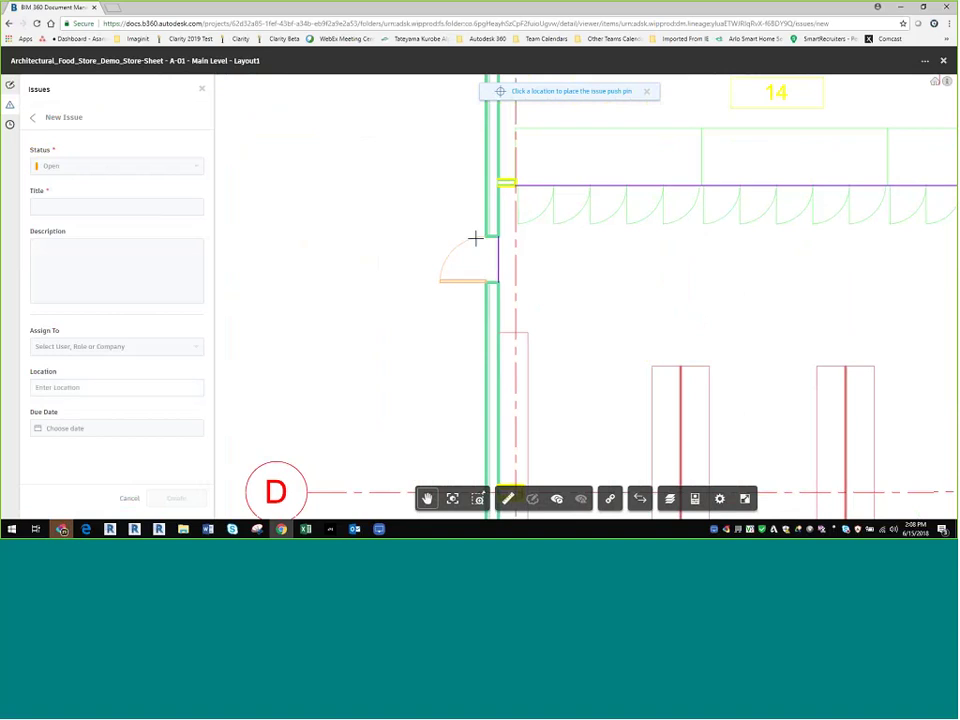
click(475, 238)
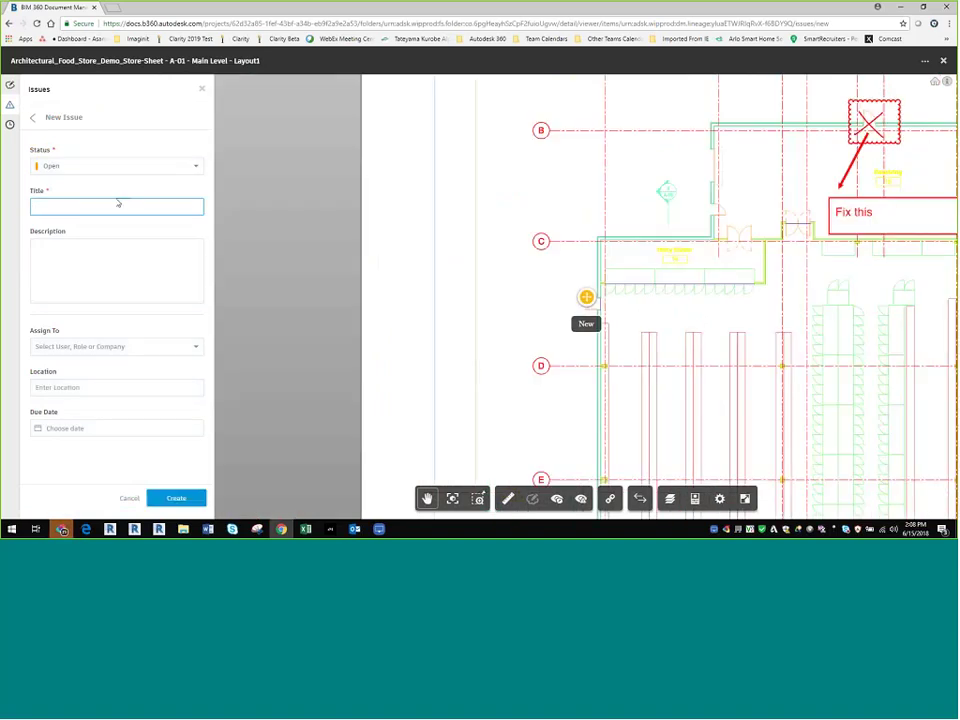
Step: Title the new issue 'Door Issues' with the description 'Lockset is missing'
text(Door Issues)
click(99, 246)
text(s)
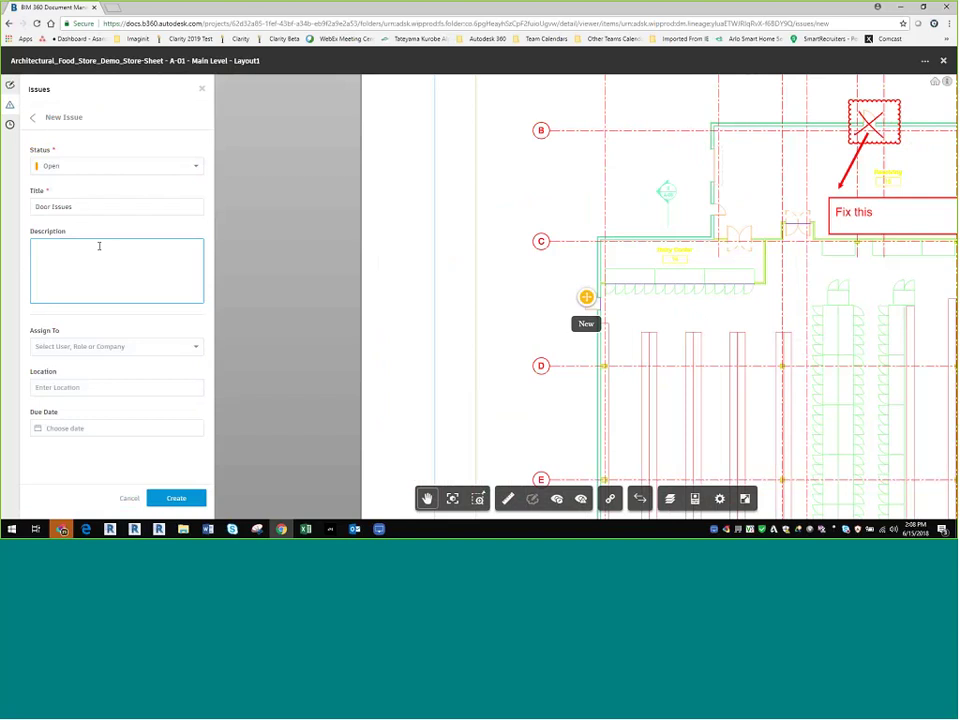
text(Lockset is mis)
text(sing)
Step: Assign the issue to the Subcontractor role
click(87, 346)
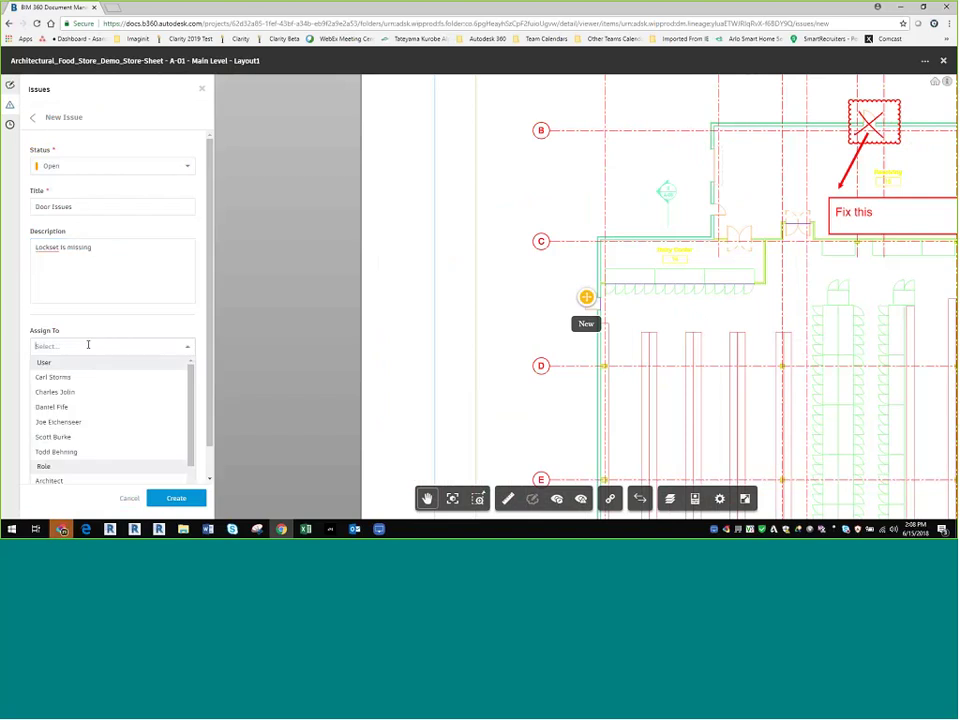
scroll(102, 386, down, 1)
scroll(103, 386, up, 1)
click(59, 437)
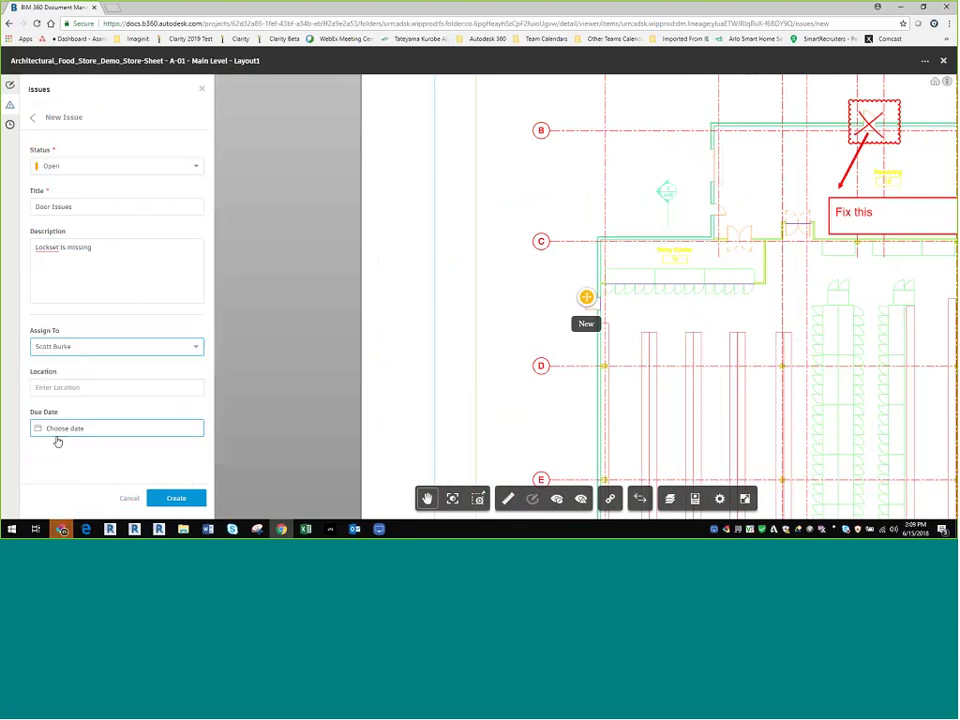
click(95, 352)
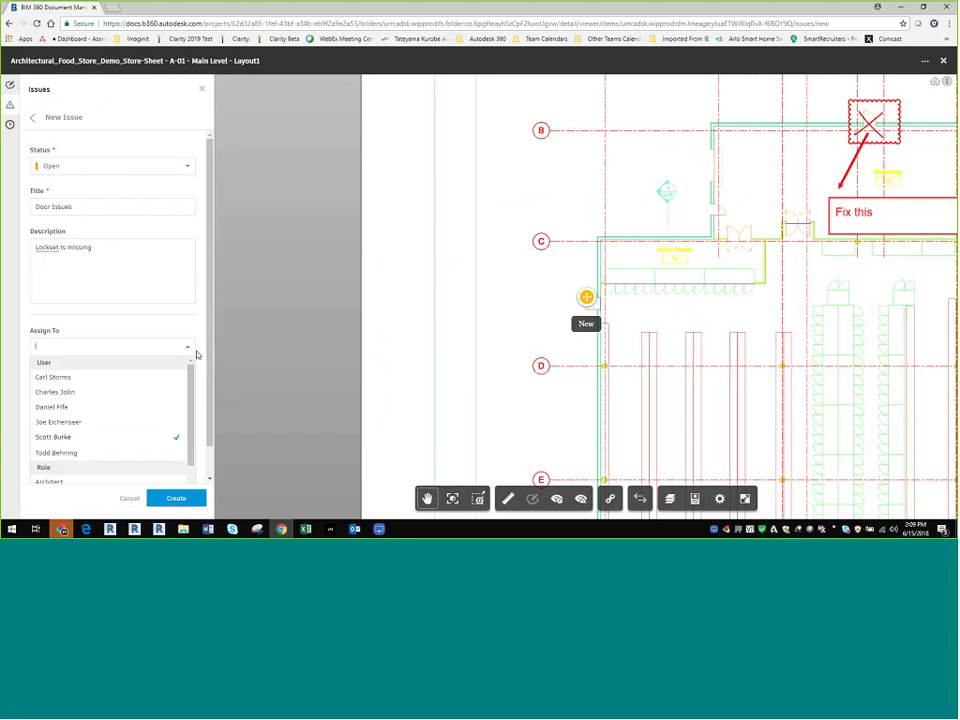
scroll(190, 442, down, 3)
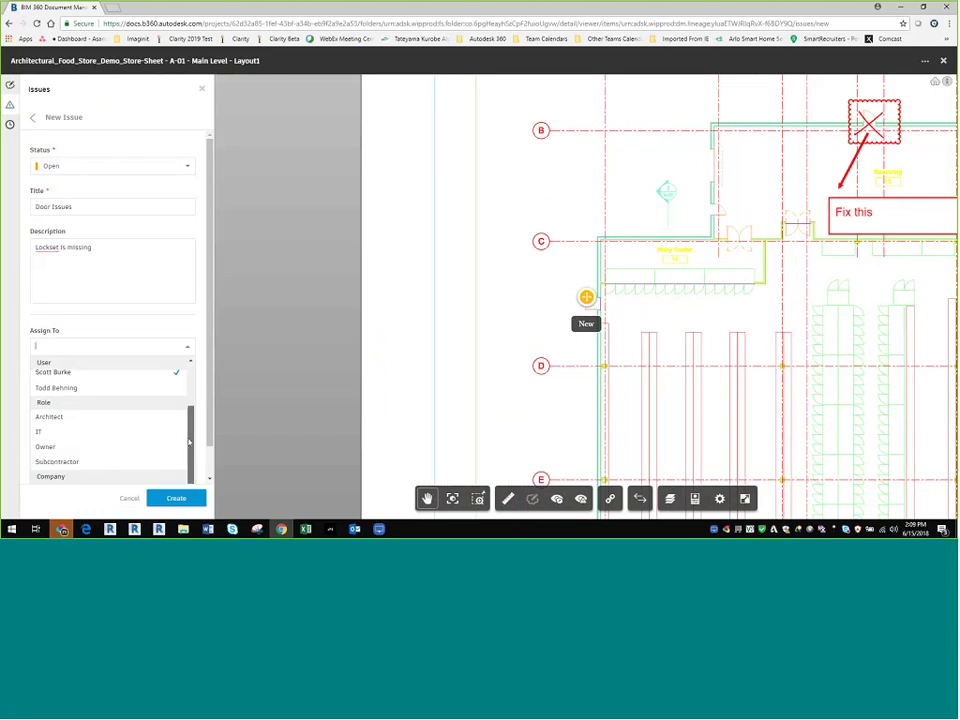
click(62, 462)
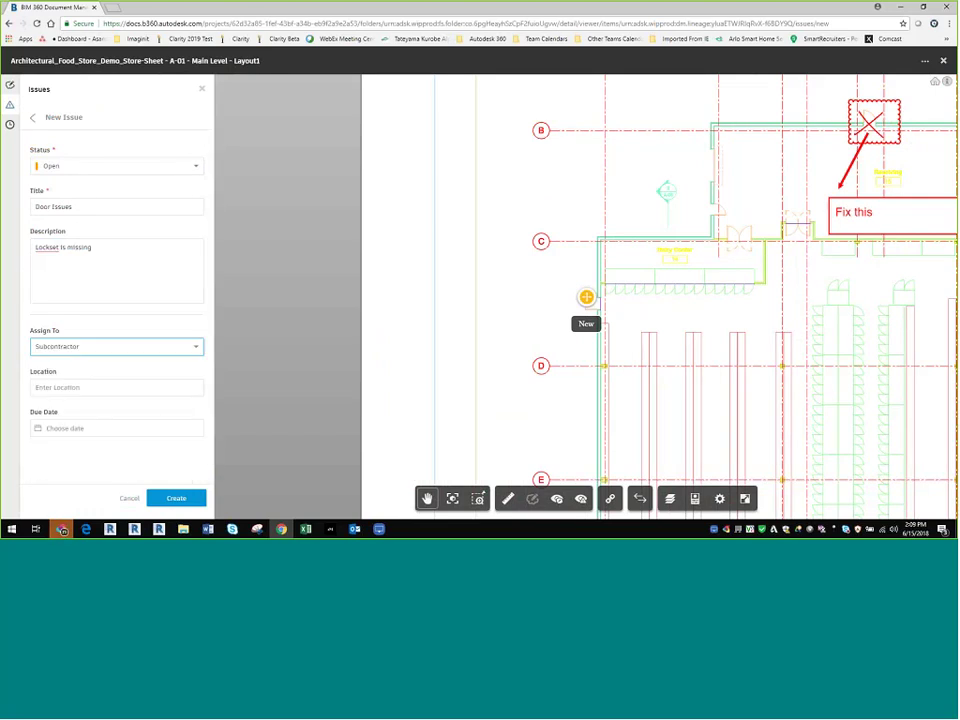
click(196, 347)
scroll(189, 426, down, 3)
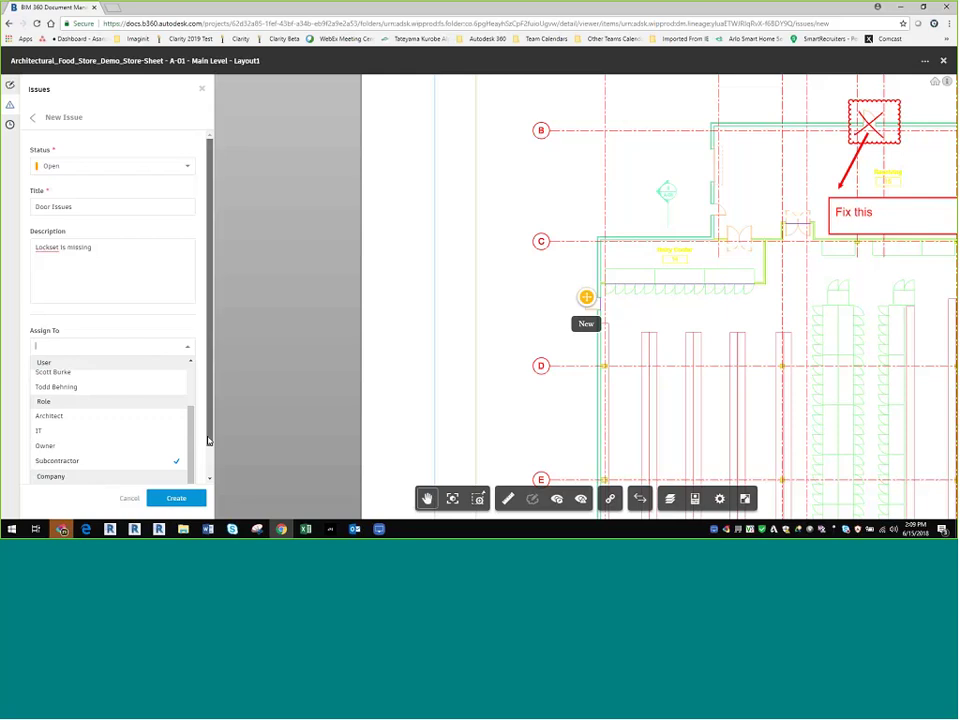
scroll(59, 464, down, 2)
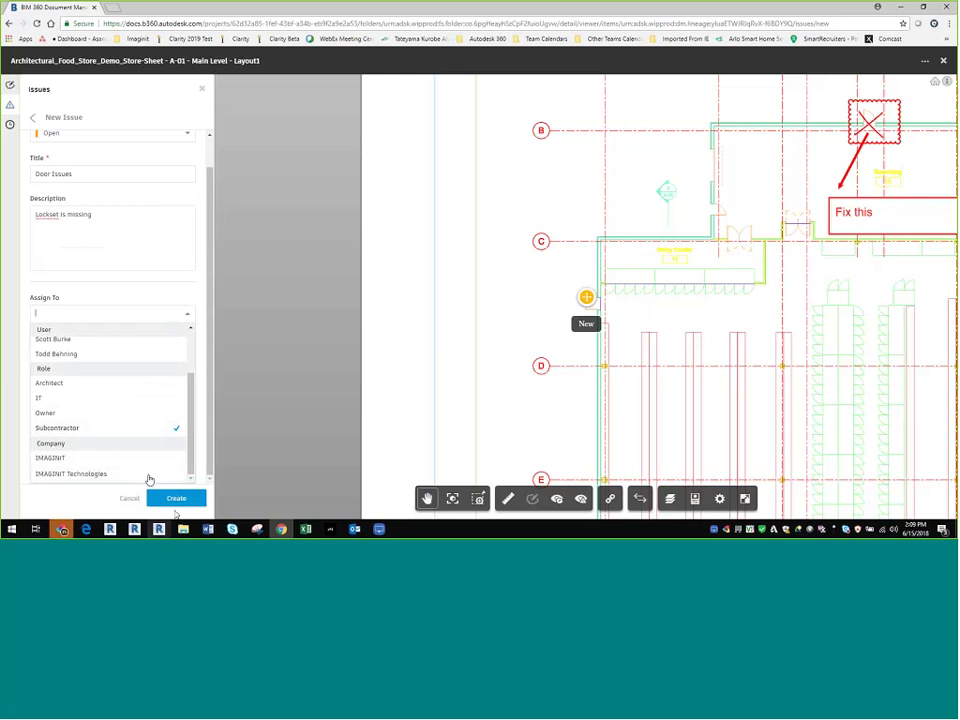
click(192, 293)
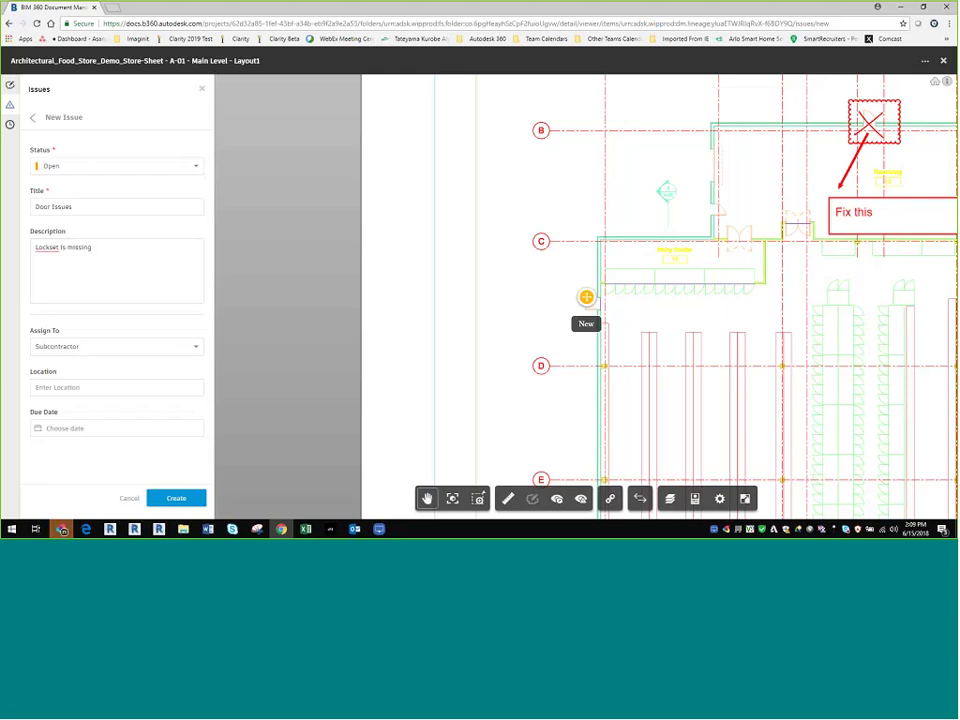
Step: Set the due date to June 22, keep status Open, and create issue #50
click(60, 428)
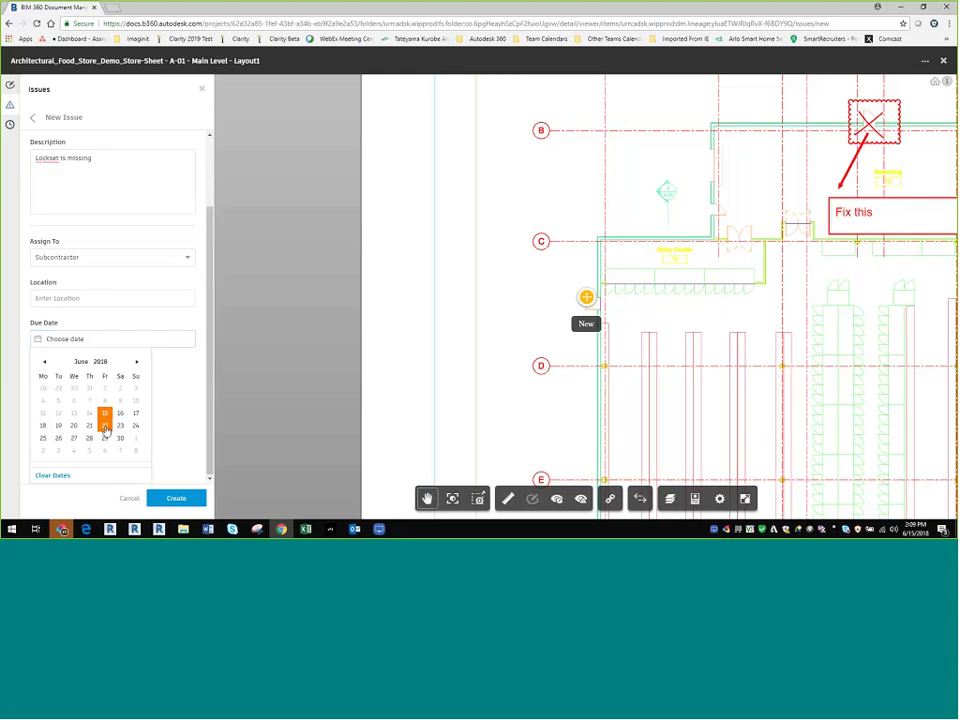
click(104, 426)
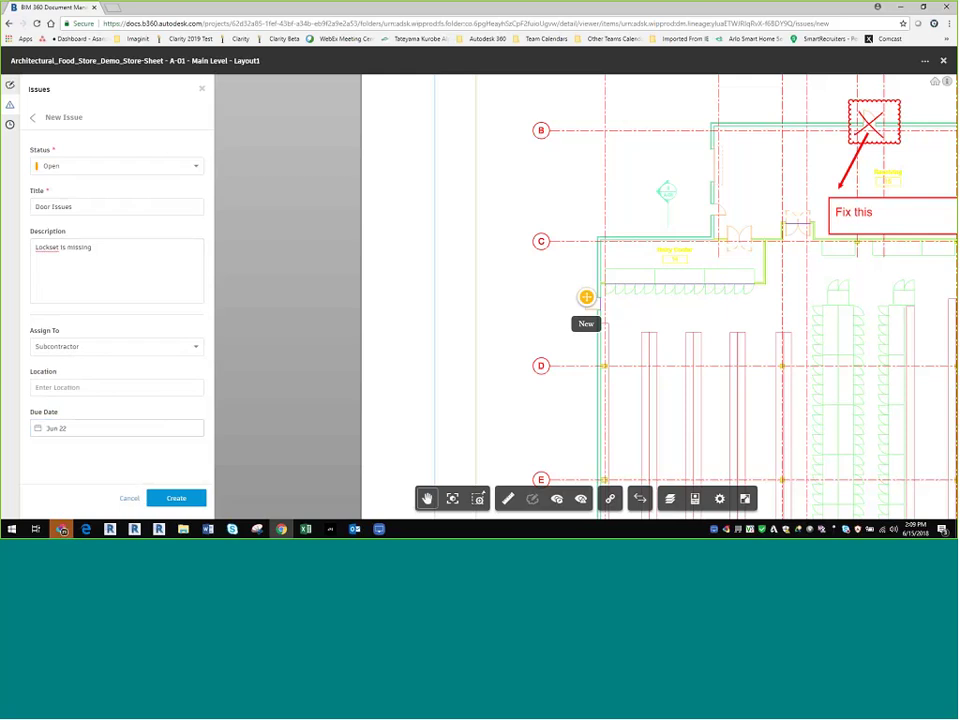
click(49, 169)
click(49, 169)
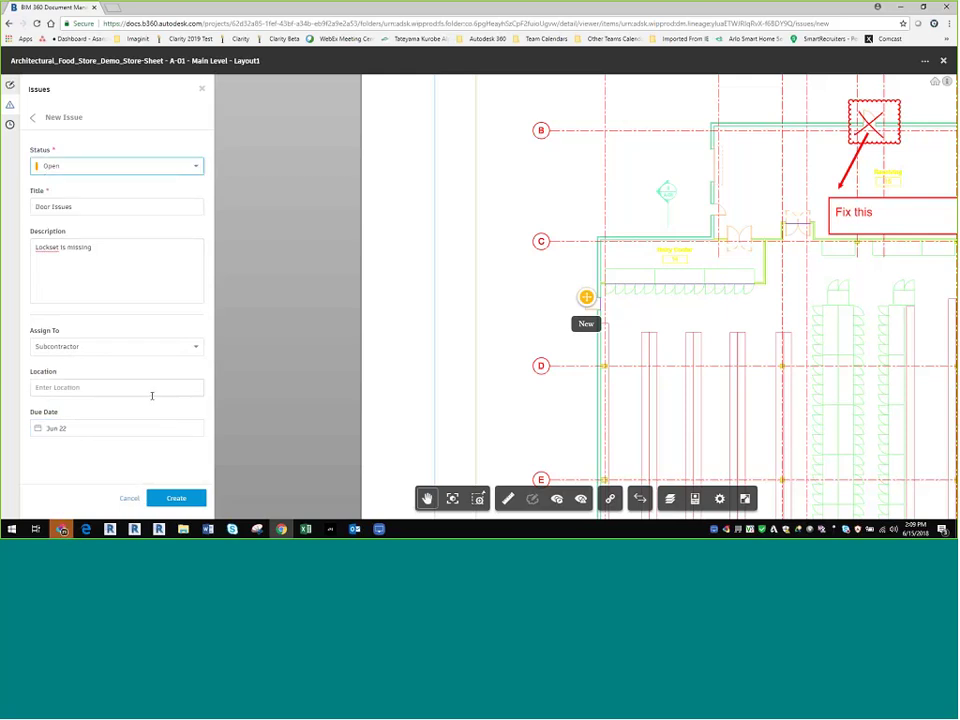
click(178, 501)
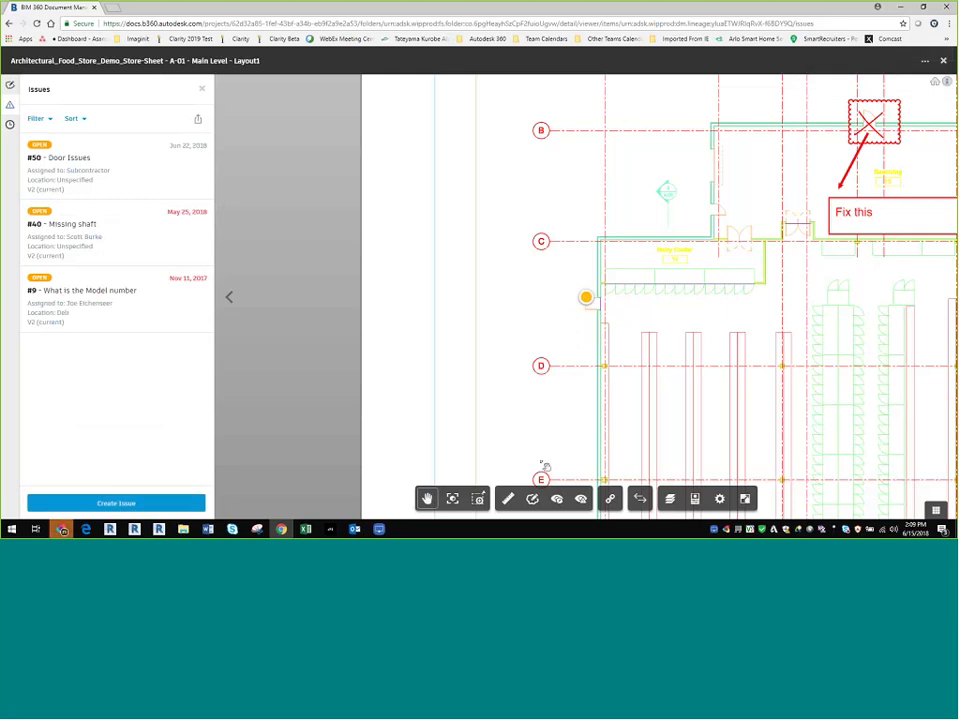
Step: Zoom and pan the sheet to show the door near grid C close up
scroll(388, 354, up, 10)
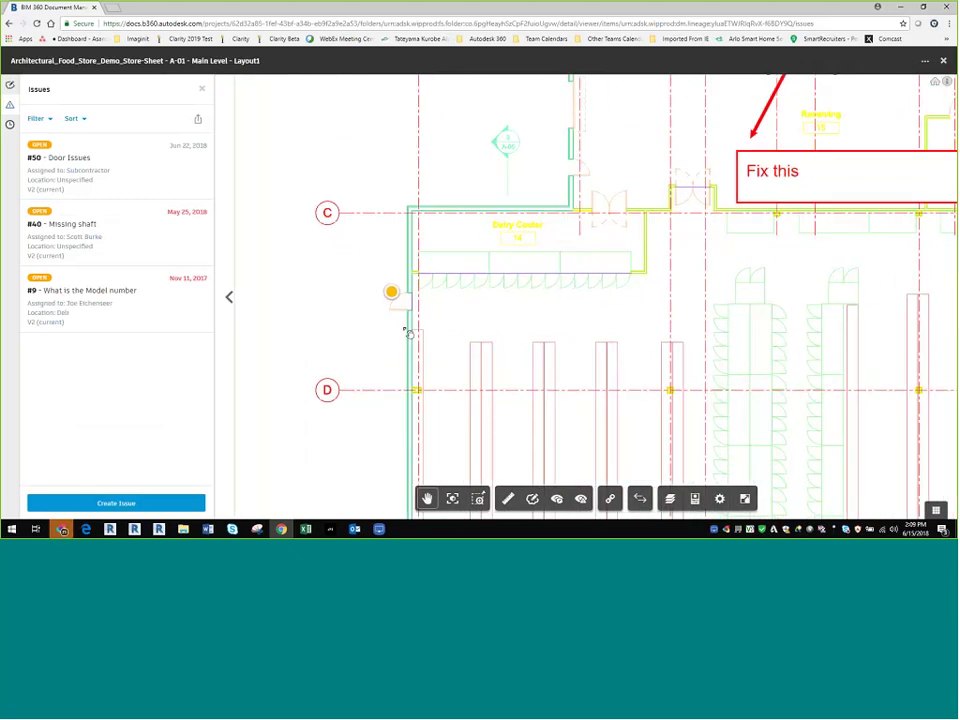
drag(400, 338, 458, 348)
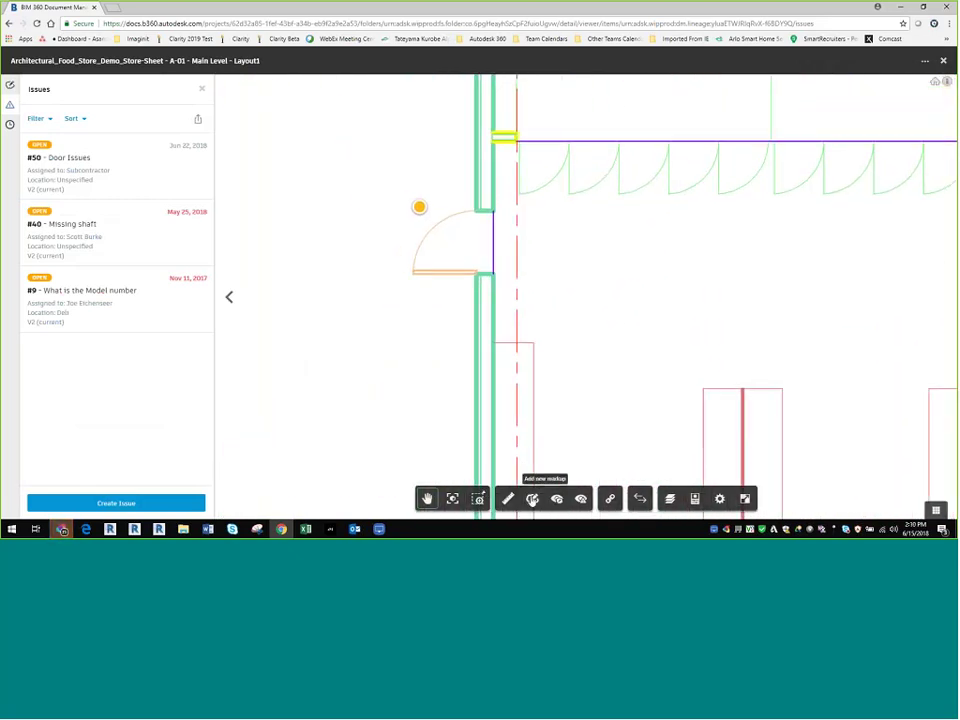
click(532, 499)
Step: Draw a red revision cloud around the door
click(472, 498)
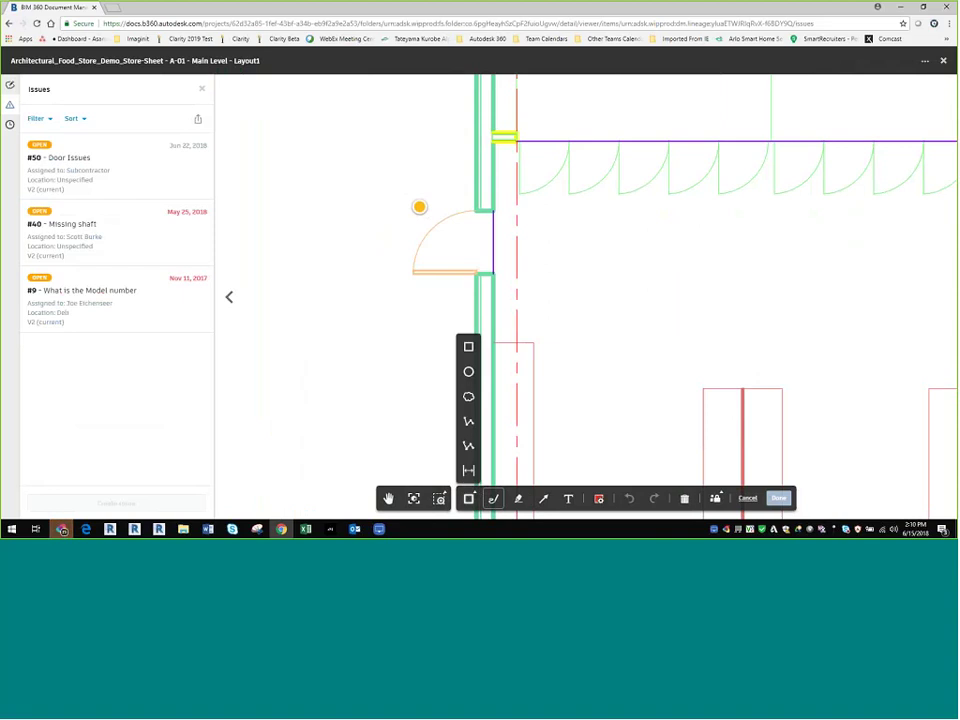
click(470, 398)
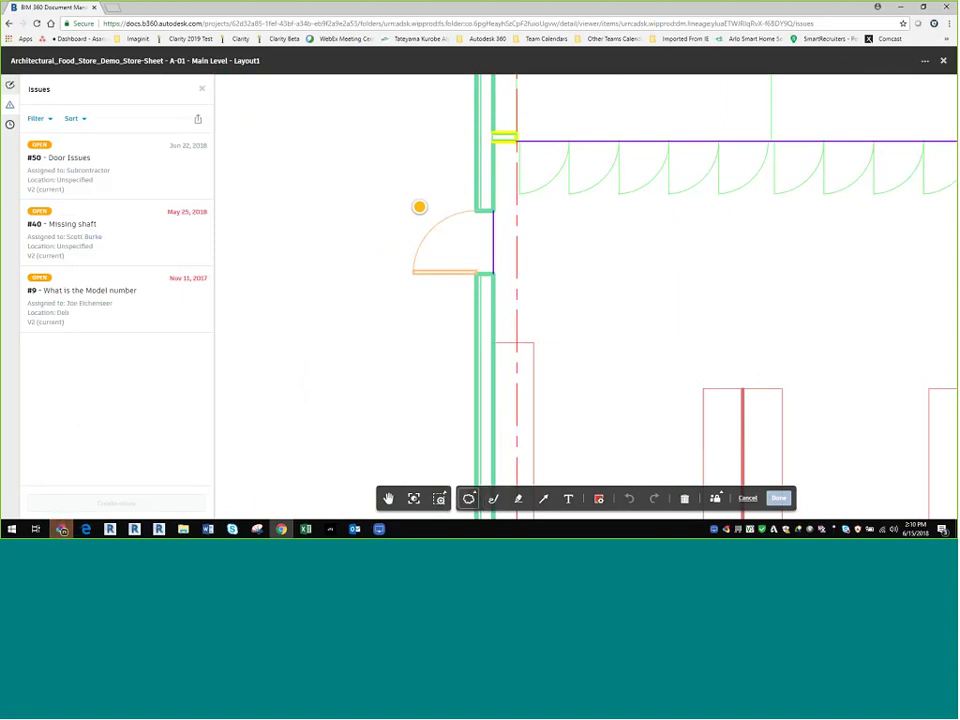
drag(383, 188, 572, 315)
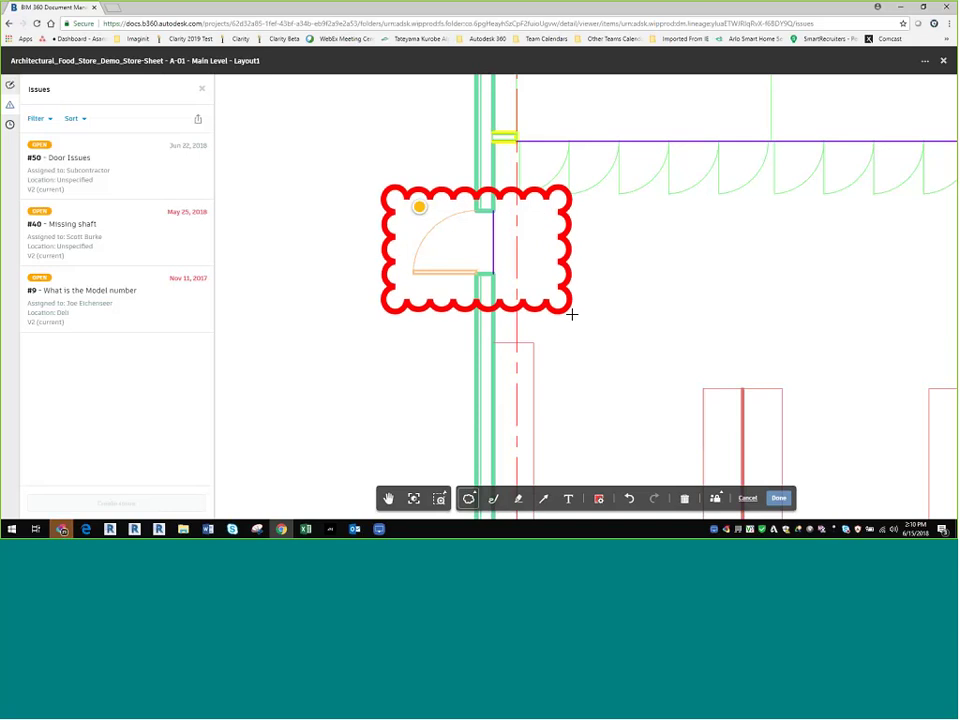
Step: Draw a freehand leader line from the door out to the right
click(497, 498)
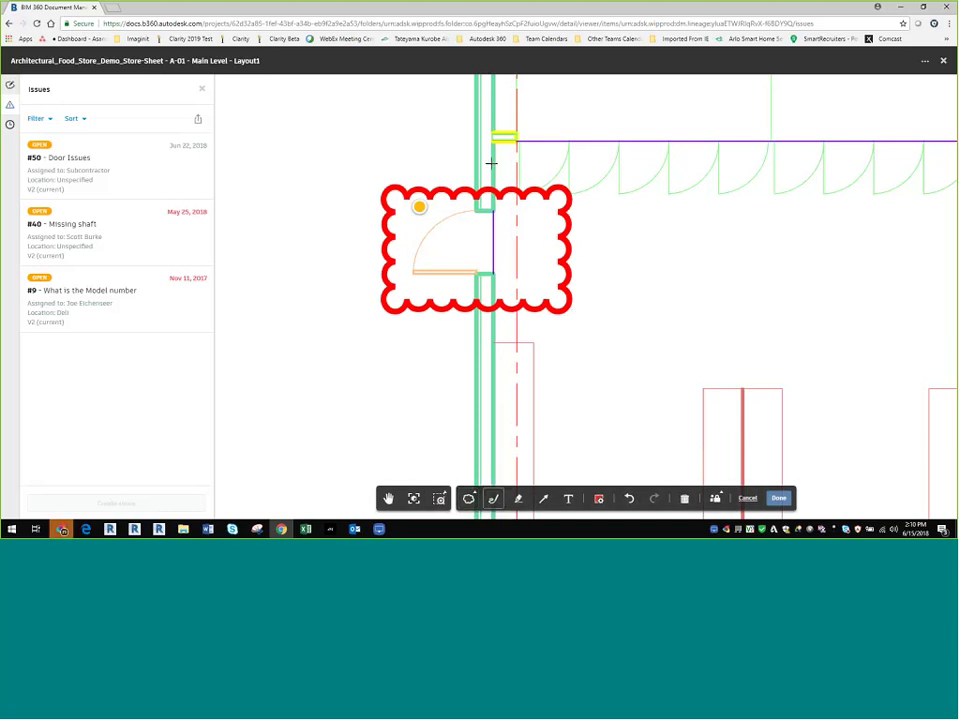
mouse_move(426, 270)
mouse_down()
mouse_move(446, 242)
mouse_move(631, 240)
mouse_up()
drag(632, 240, 640, 241)
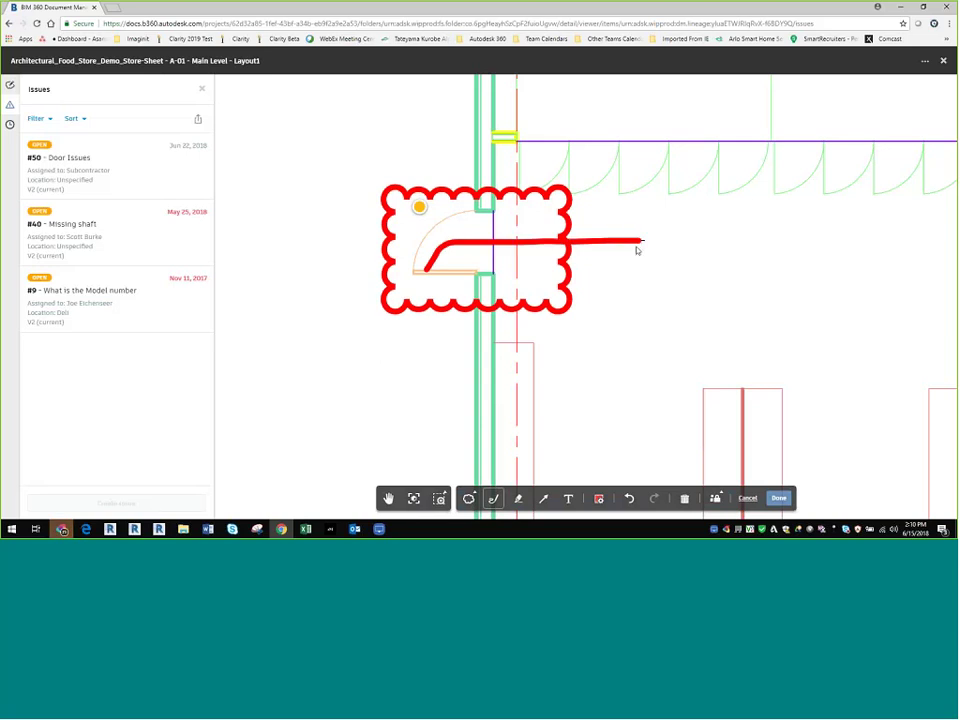
click(599, 498)
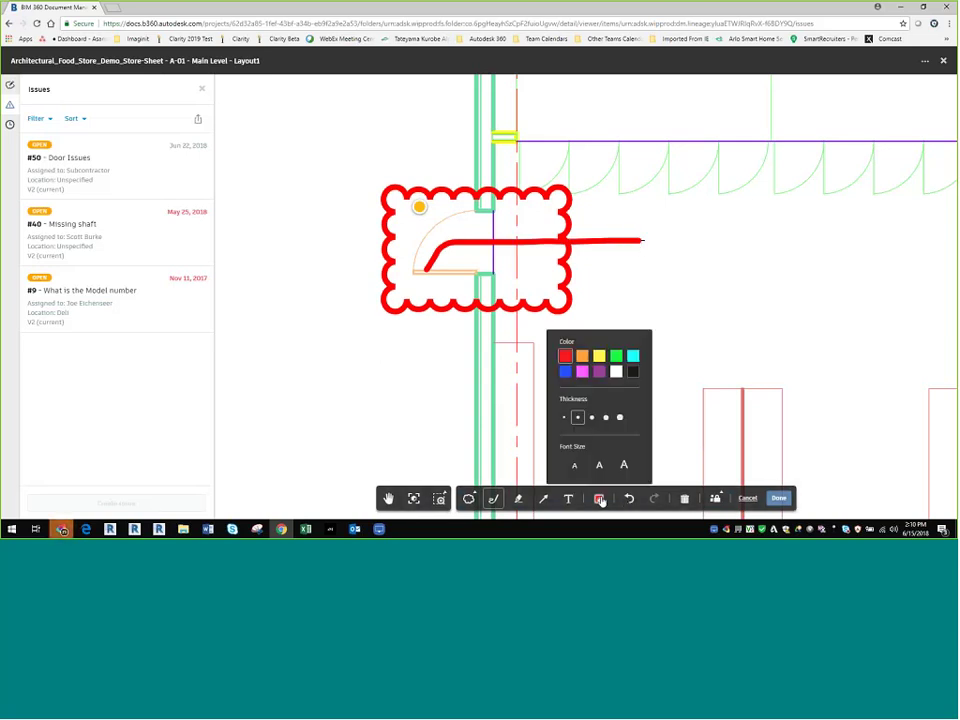
click(575, 462)
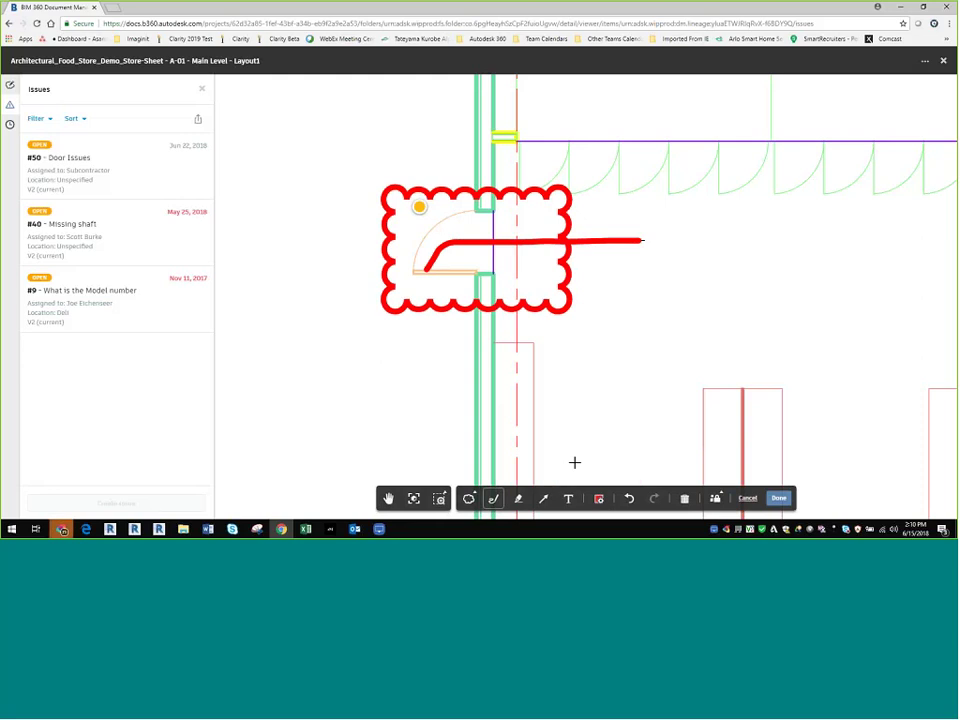
Step: Add the note 'No Lock Here' at the leader's end, make it public, and save
click(568, 498)
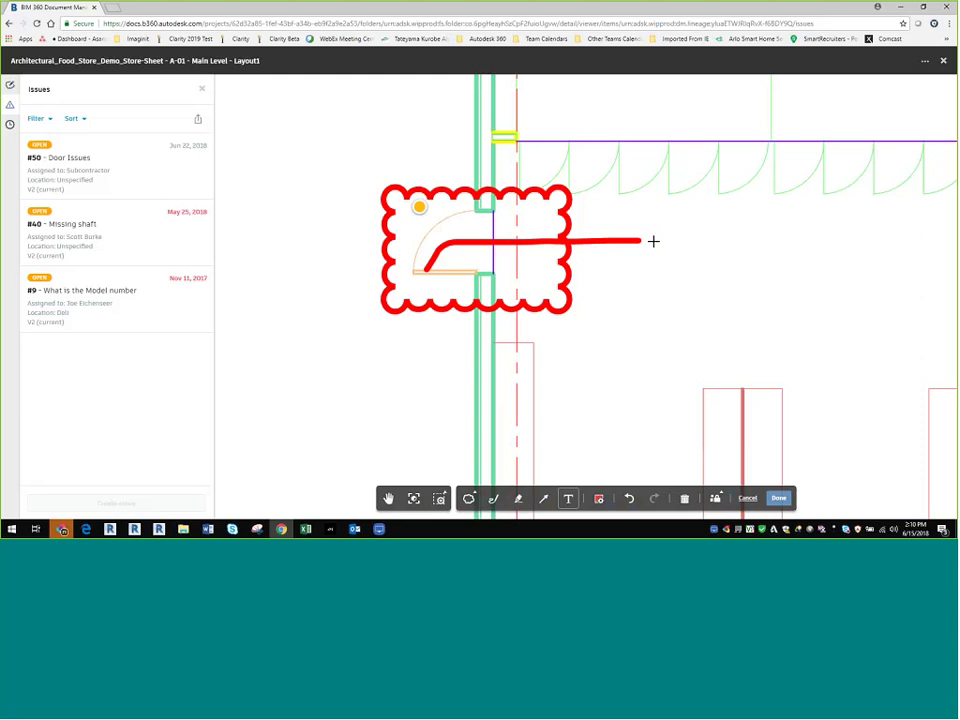
click(653, 241)
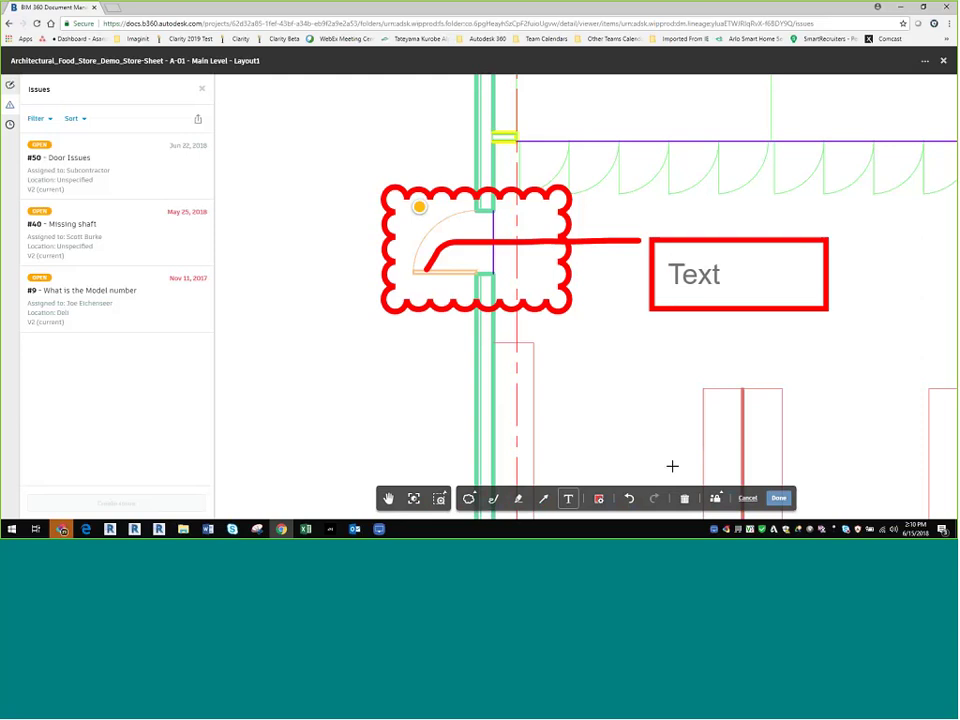
text(No )
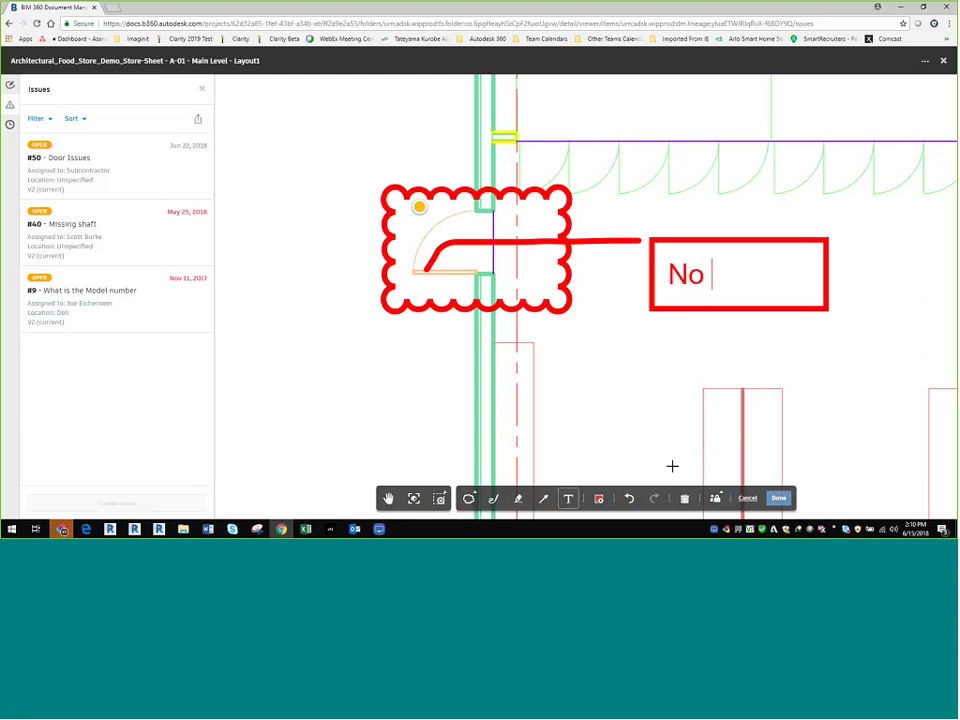
text(Lock )
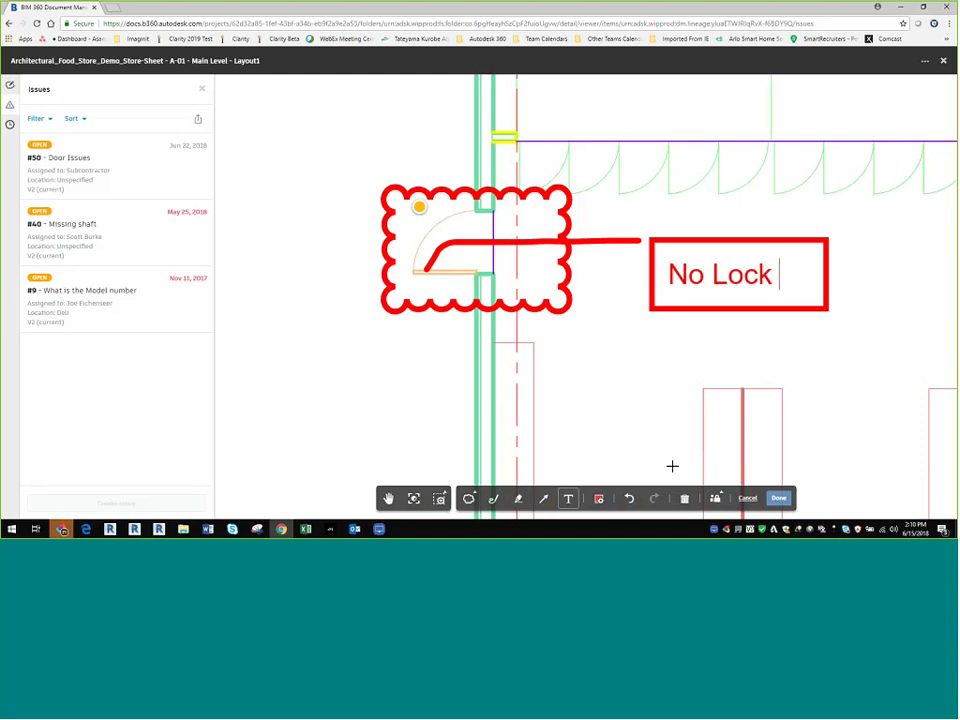
text(Here)
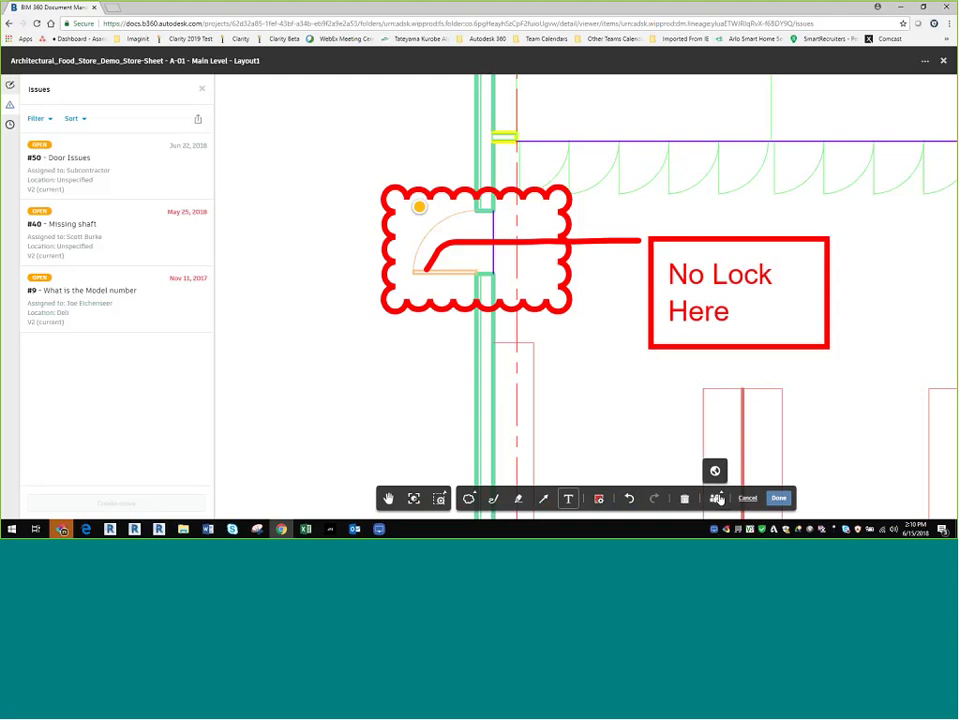
click(716, 471)
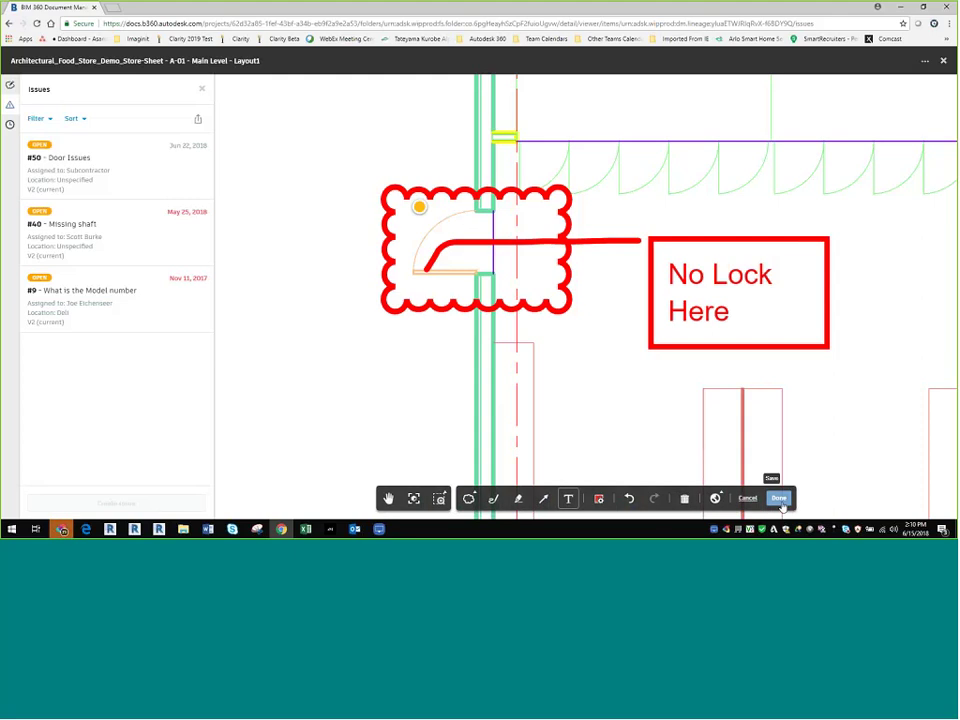
click(778, 498)
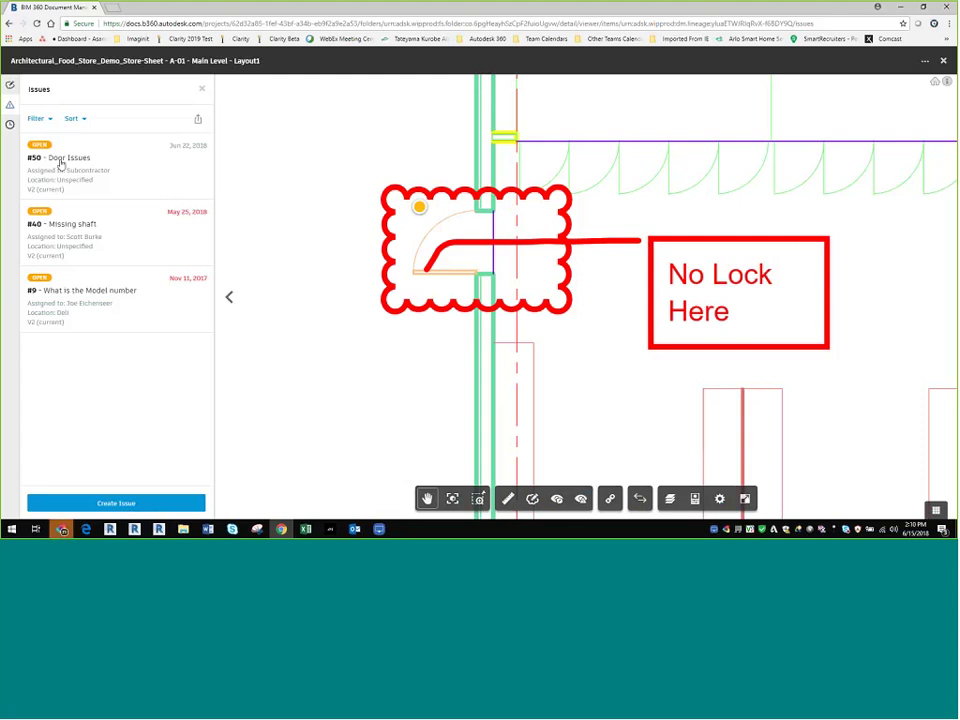
Step: View the details of issues #40 Missing shaft and #9 What is the Model number
click(84, 247)
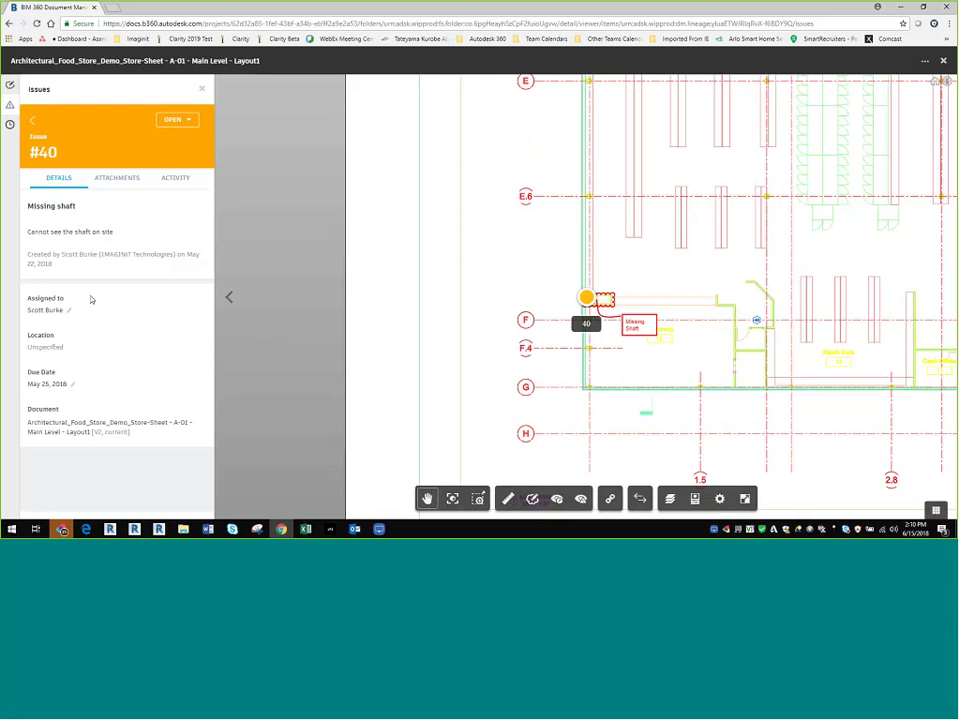
key(Escape)
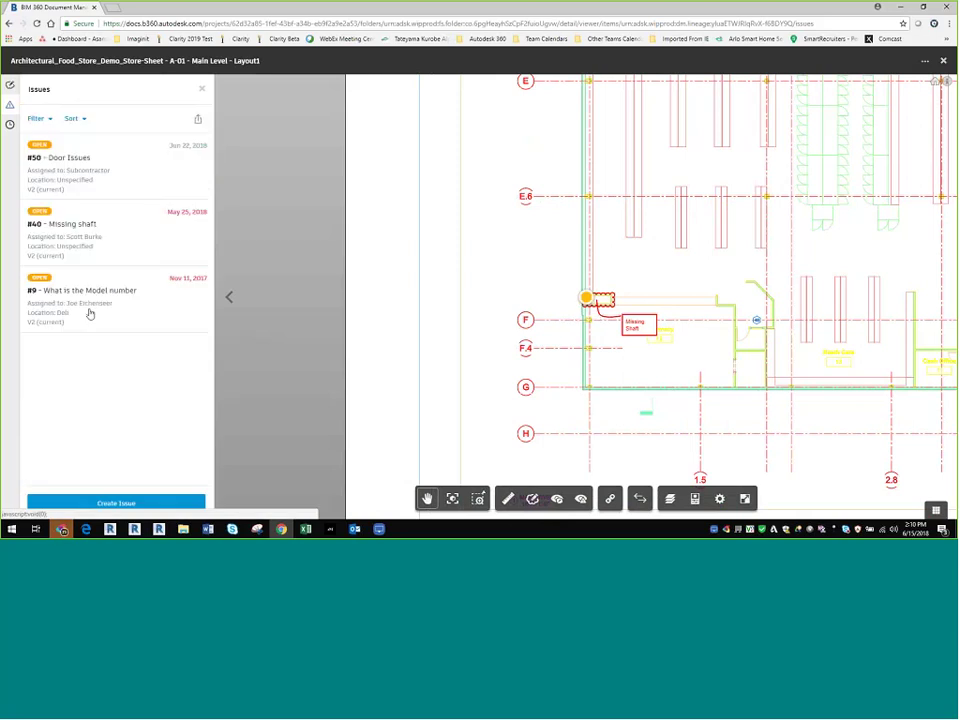
click(89, 314)
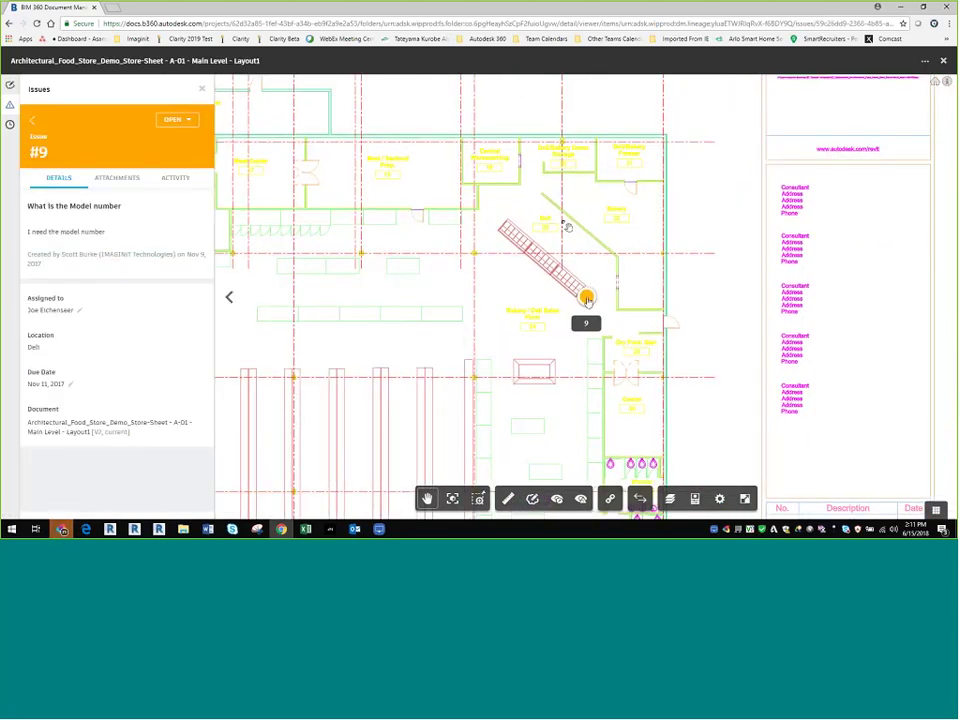
key(Escape)
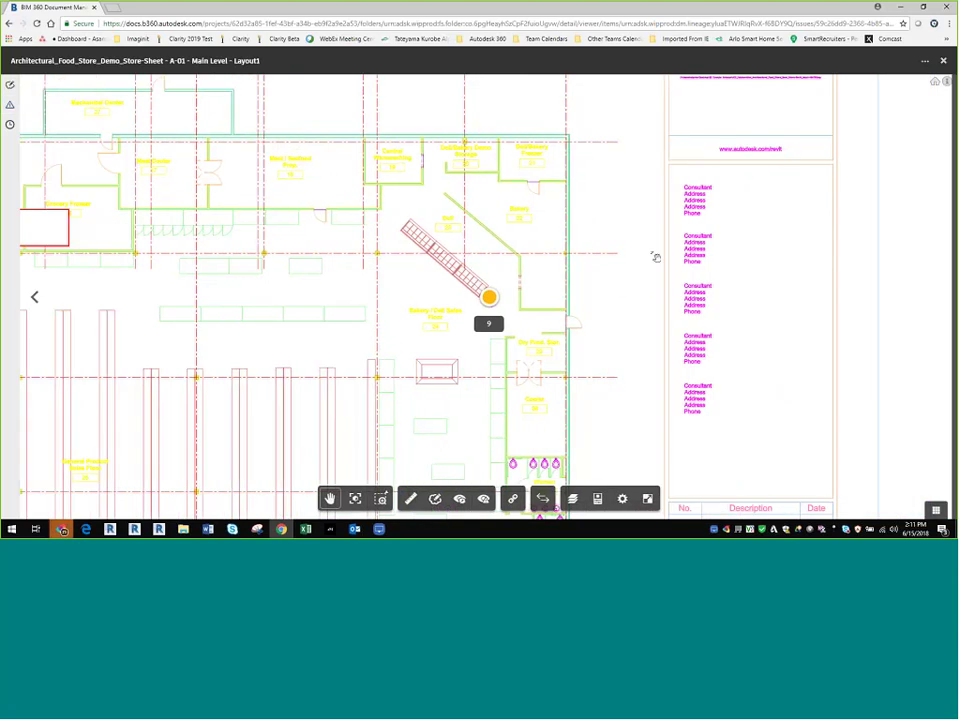
Step: Zoom out to the whole sheet and open issue #50 Door Issues from its pin
mouse_move(655, 257)
mouse_down()
mouse_move(364, 272)
mouse_move(422, 266)
mouse_up()
scroll(424, 257, up, 4)
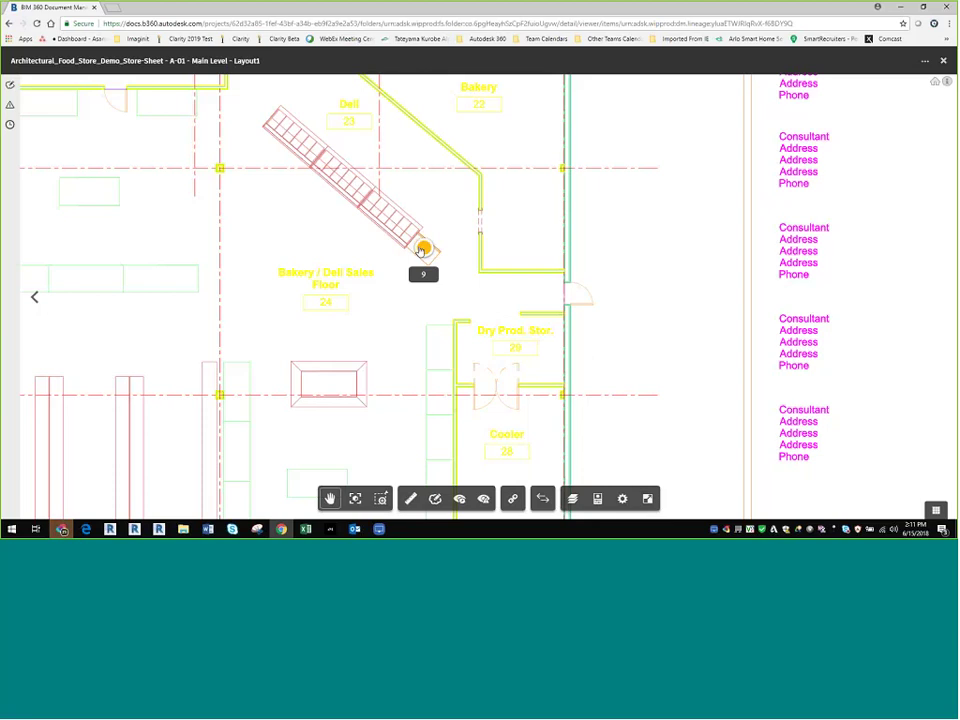
scroll(422, 250, down, 6)
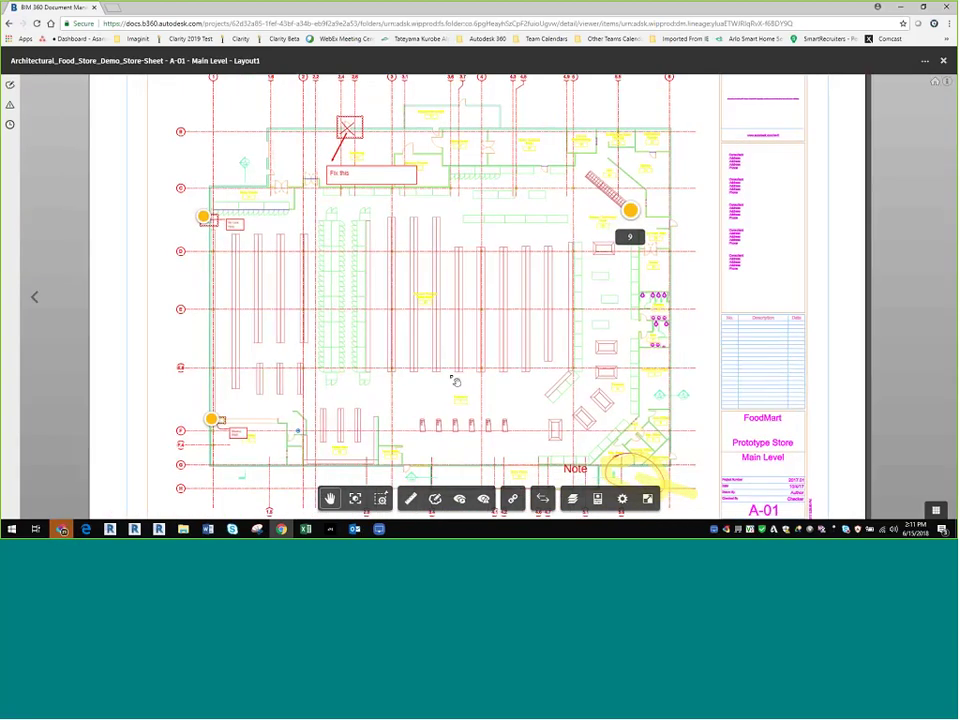
drag(455, 381, 392, 236)
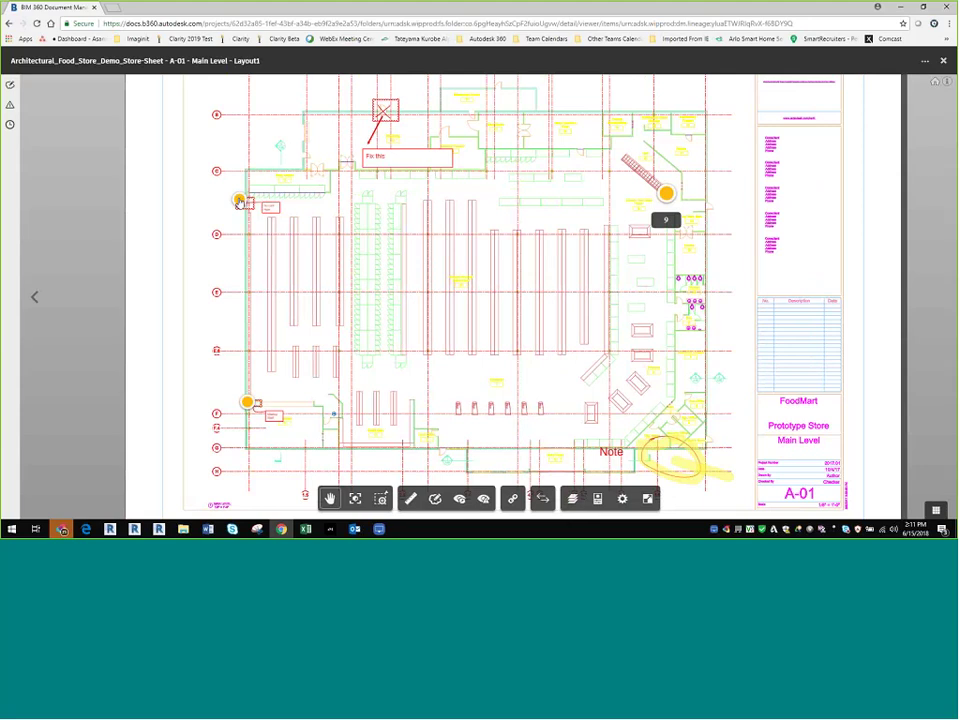
click(239, 200)
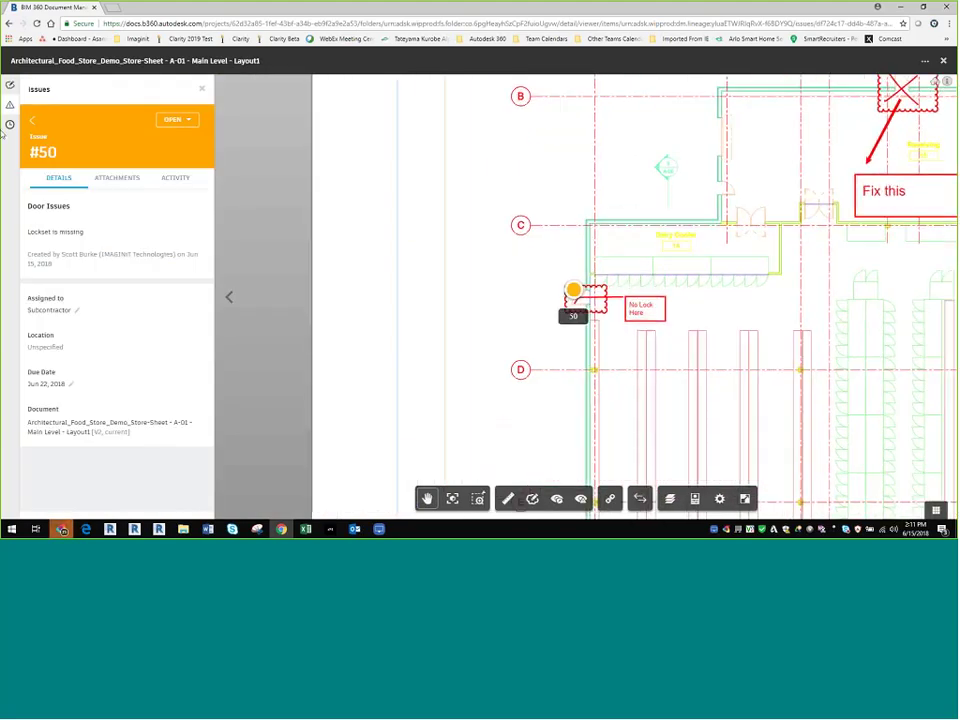
Step: Preview the Missing Shaft, yellow note and Fix this markups, then return to the sheet's issue list
click(10, 86)
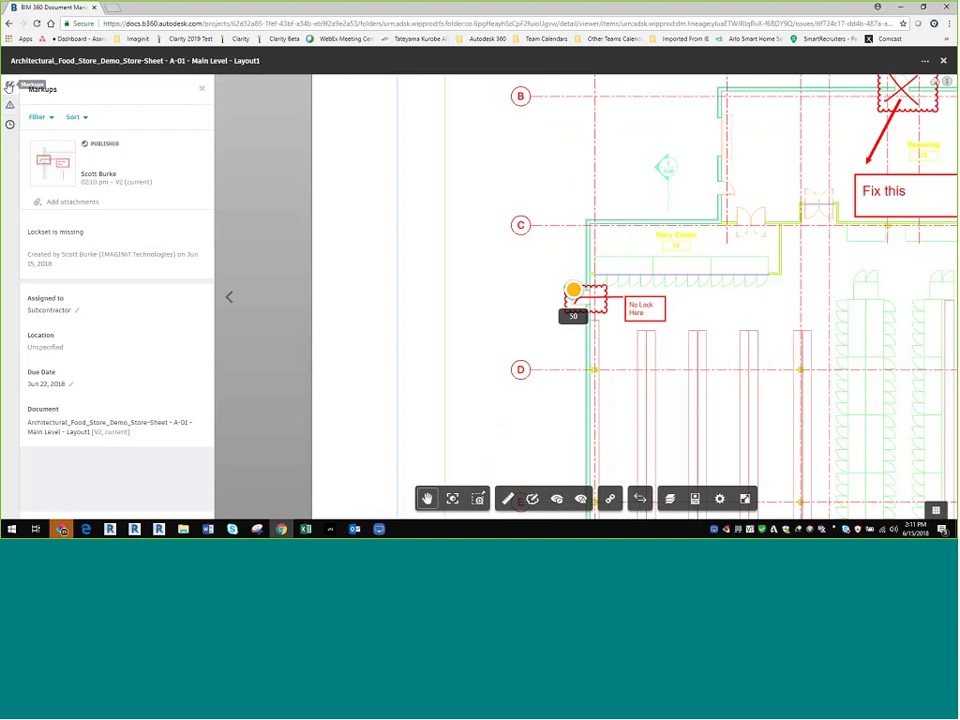
click(154, 242)
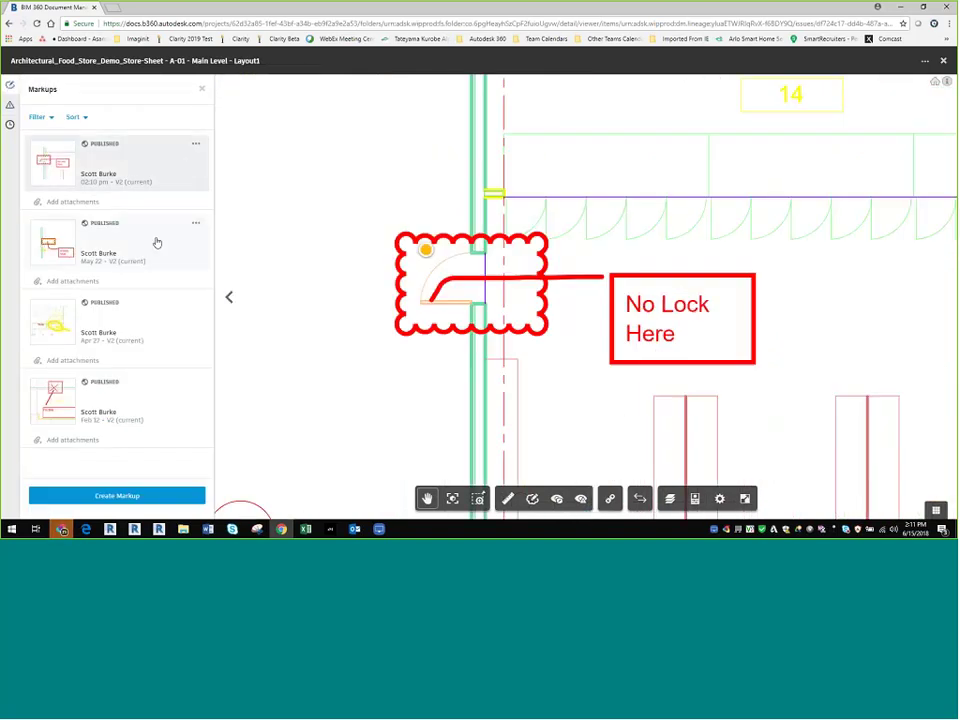
click(150, 306)
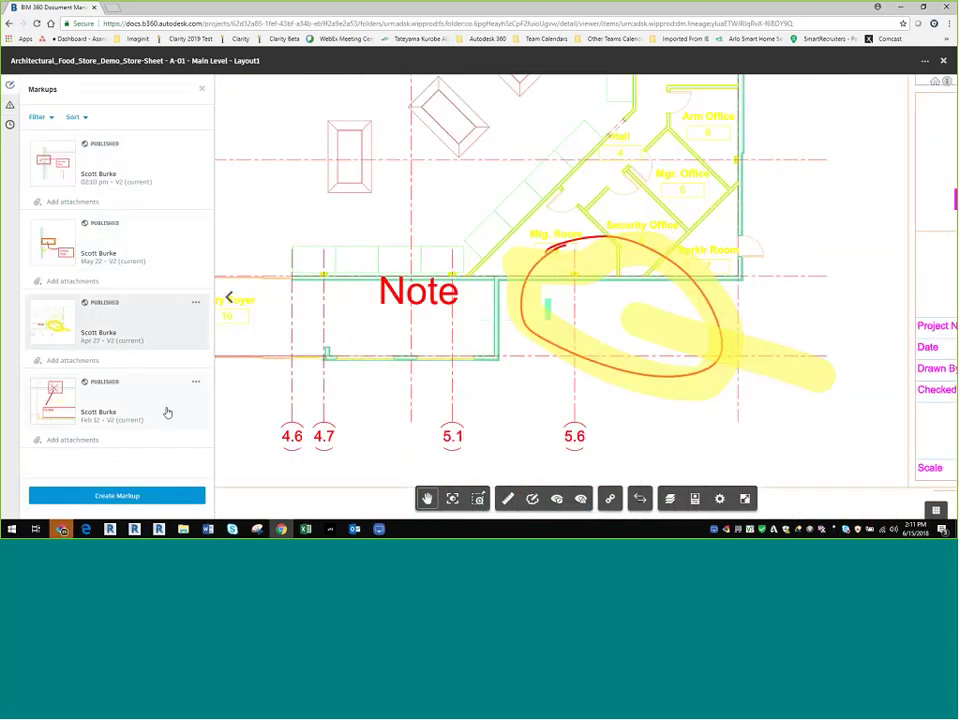
click(167, 406)
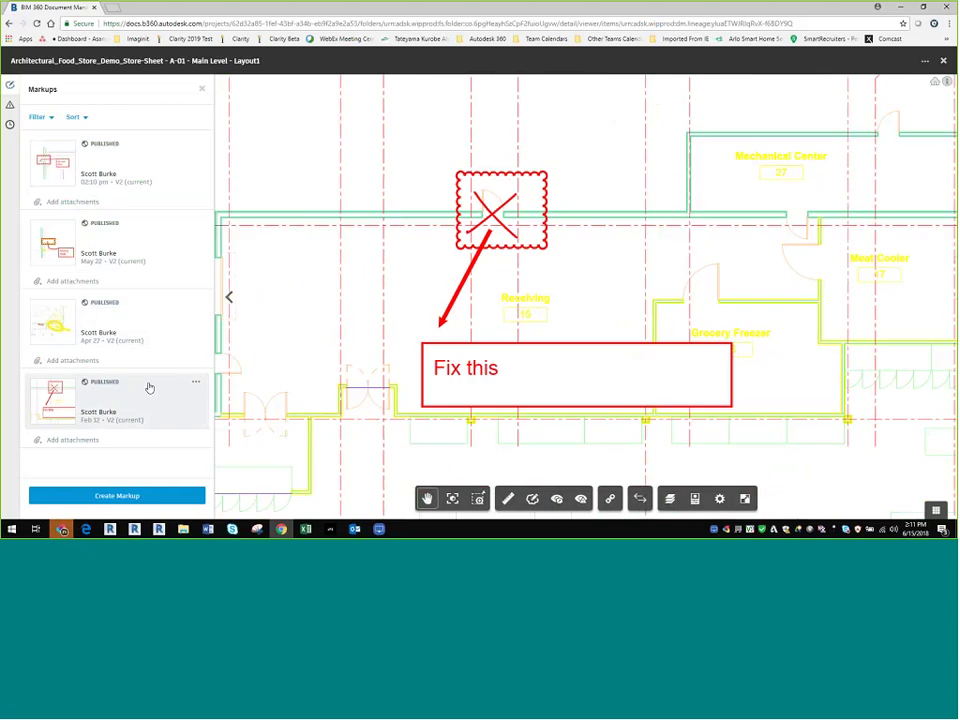
click(9, 106)
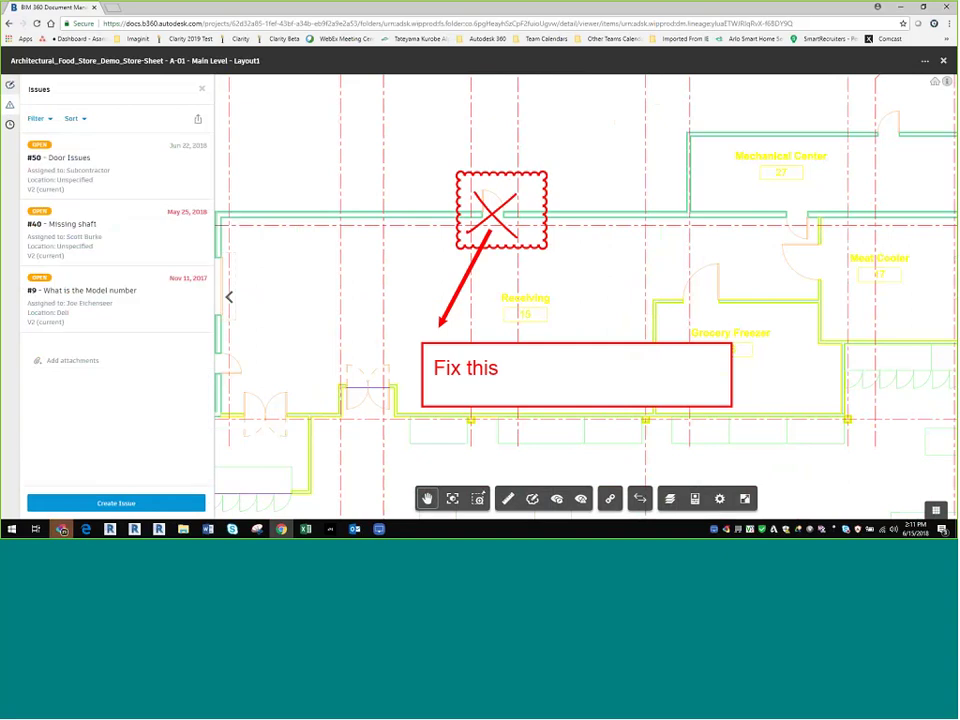
Step: Browse for an attachment in issue #50's Attachments tab, then cancel without adding a file
click(135, 170)
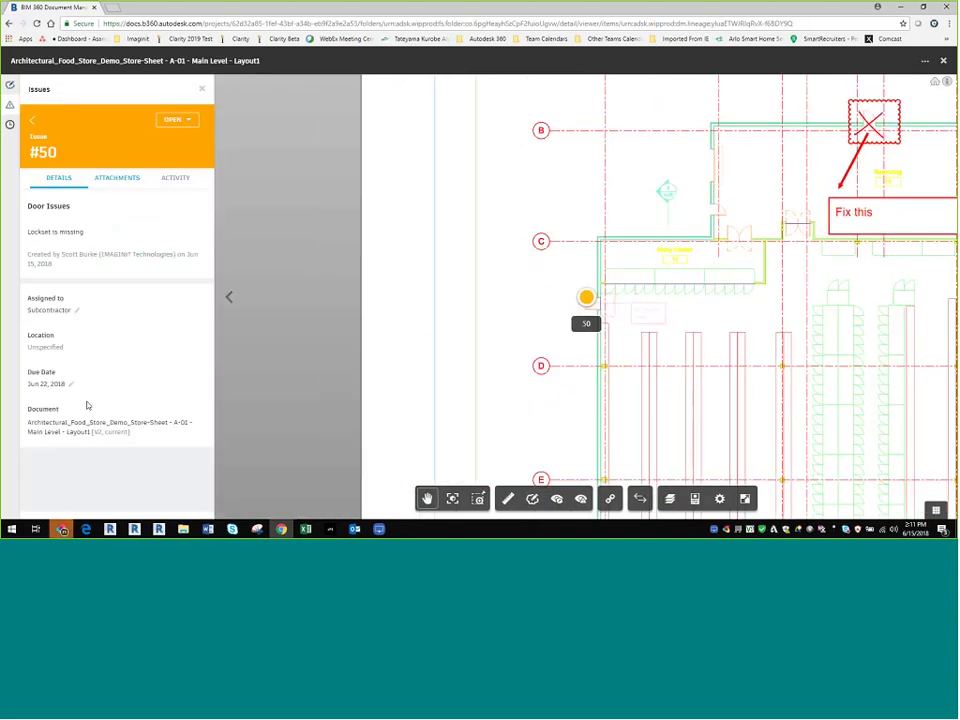
click(119, 180)
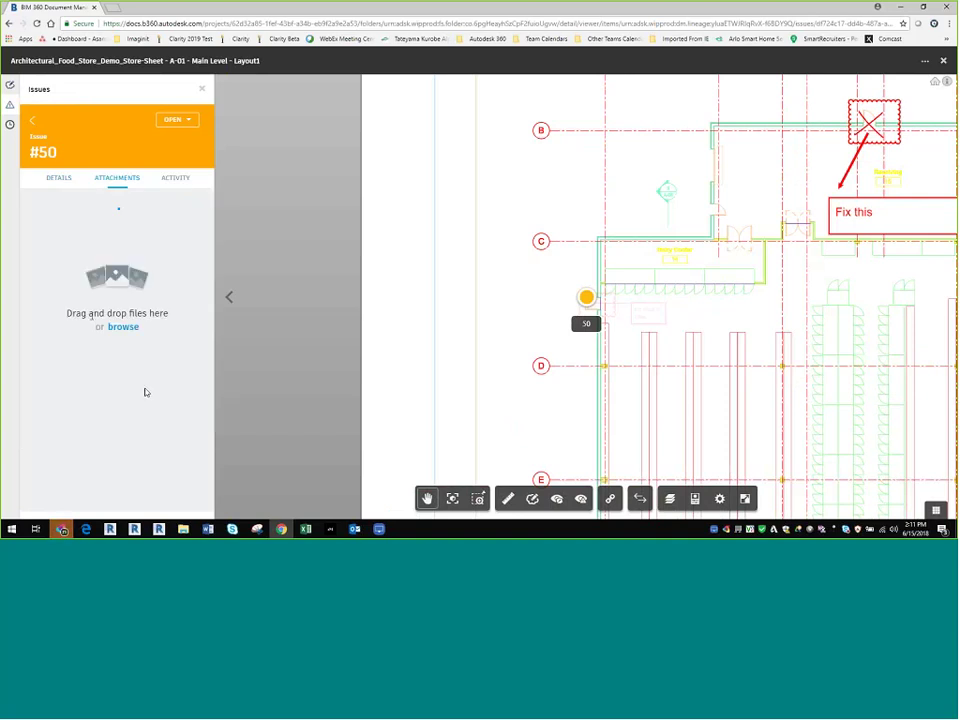
click(122, 328)
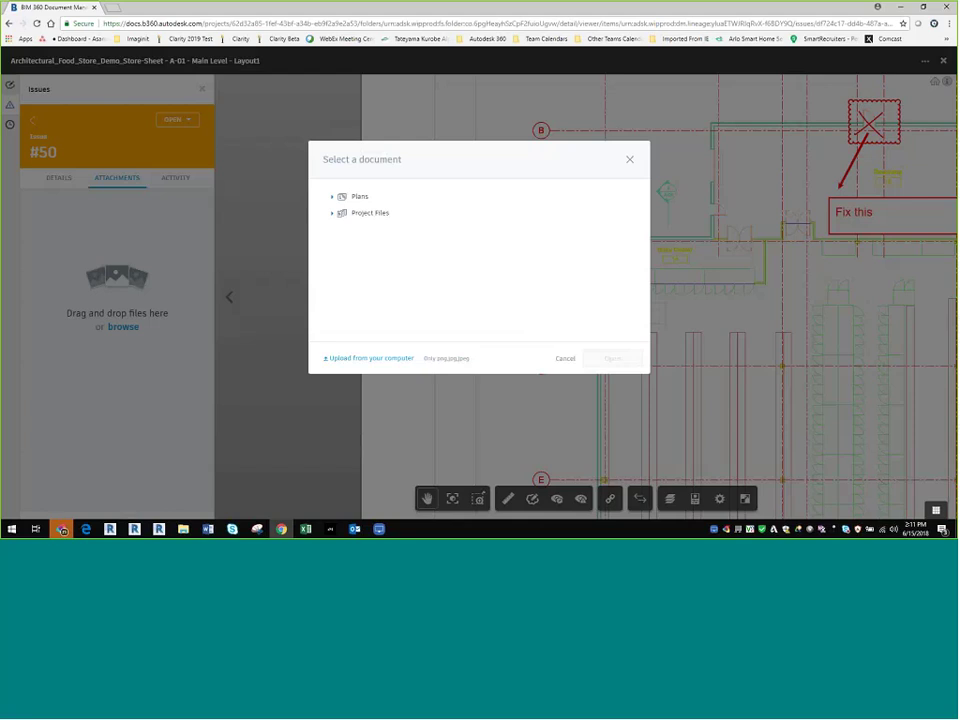
click(565, 358)
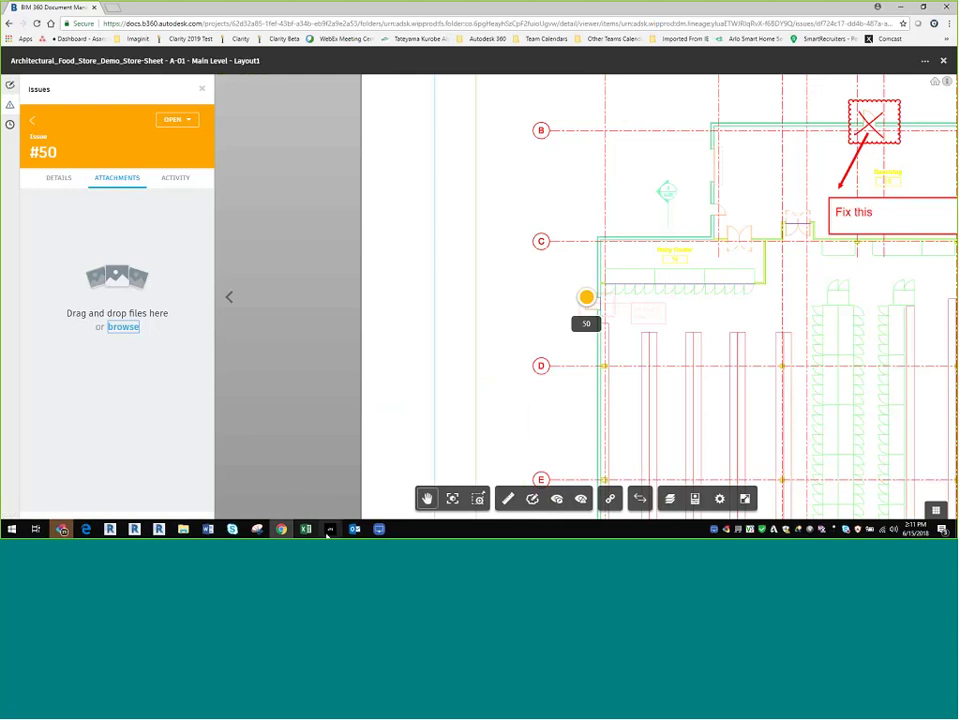
click(379, 529)
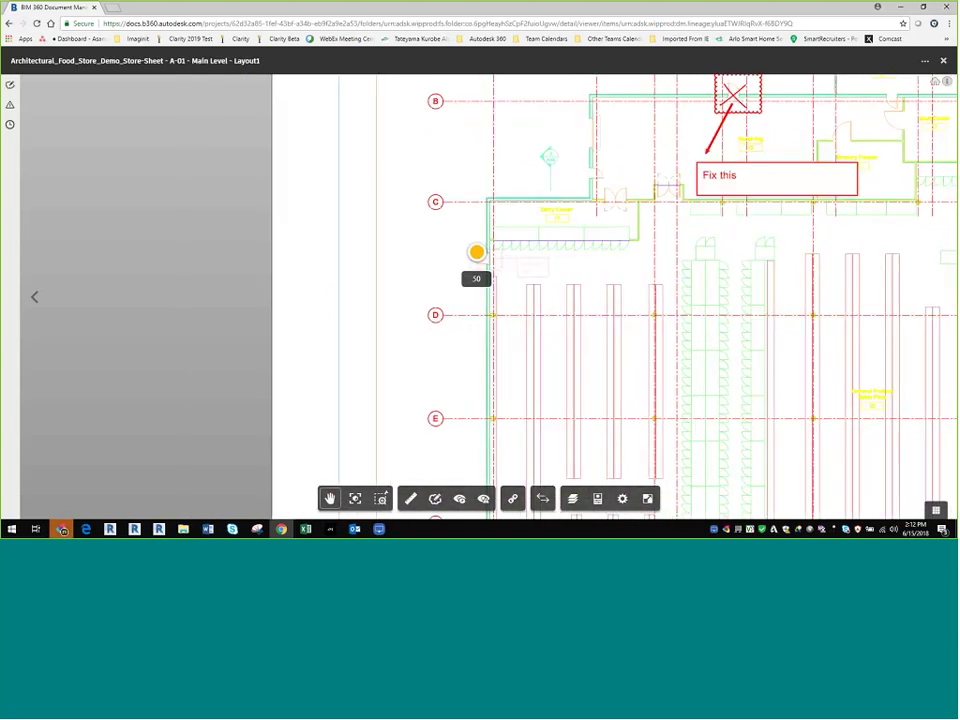
Step: Show the No Lock Here markup from the Markups list and reveal its edit/archive options
click(10, 85)
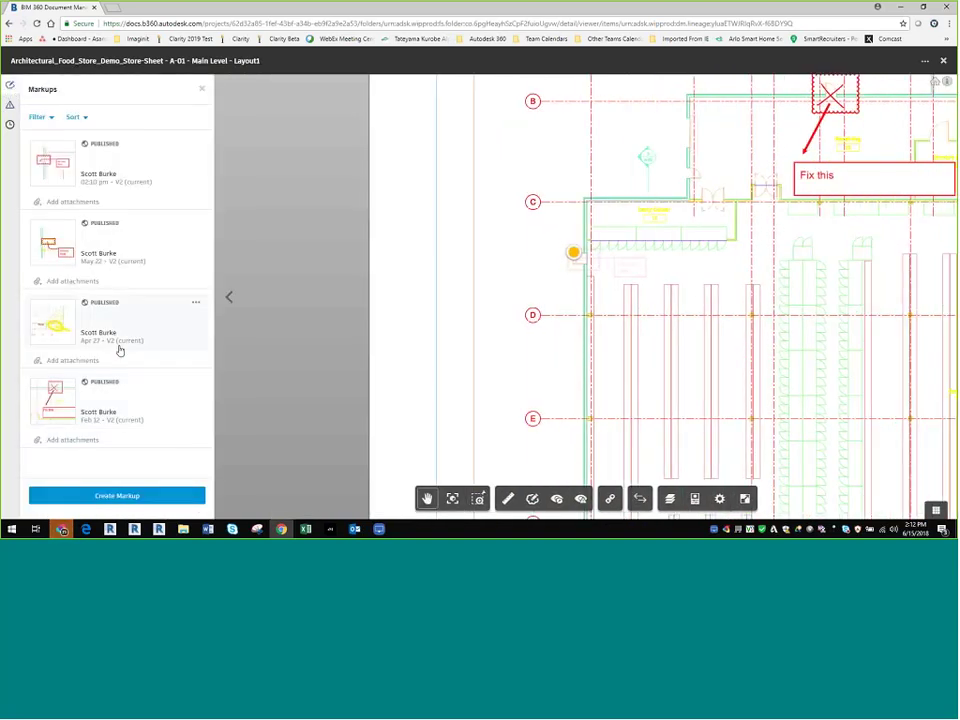
click(113, 259)
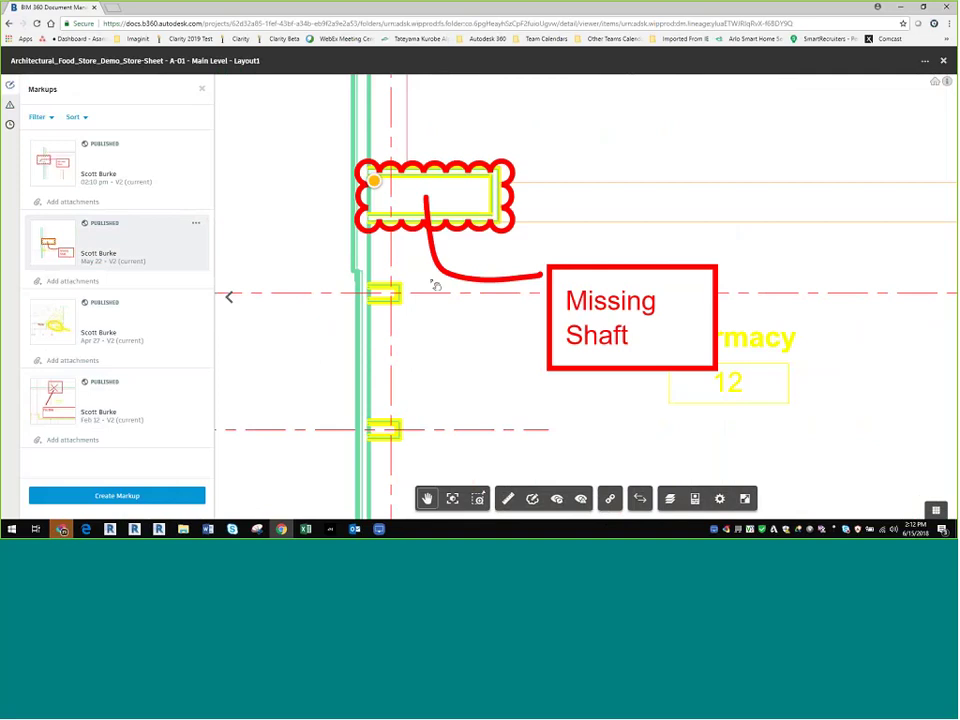
click(121, 186)
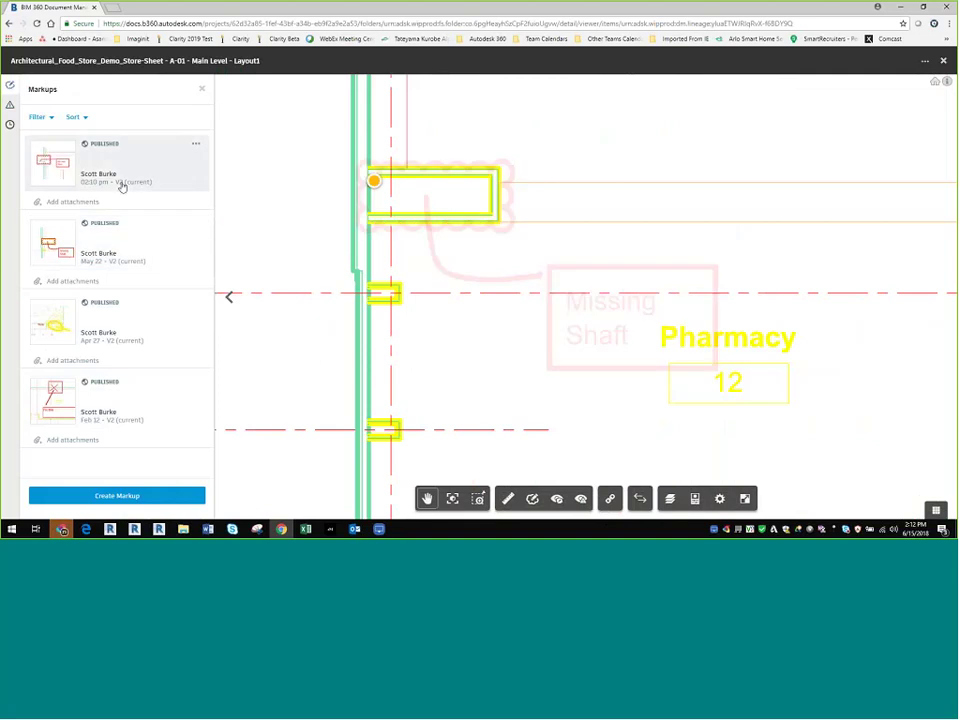
scroll(365, 311, down, 4)
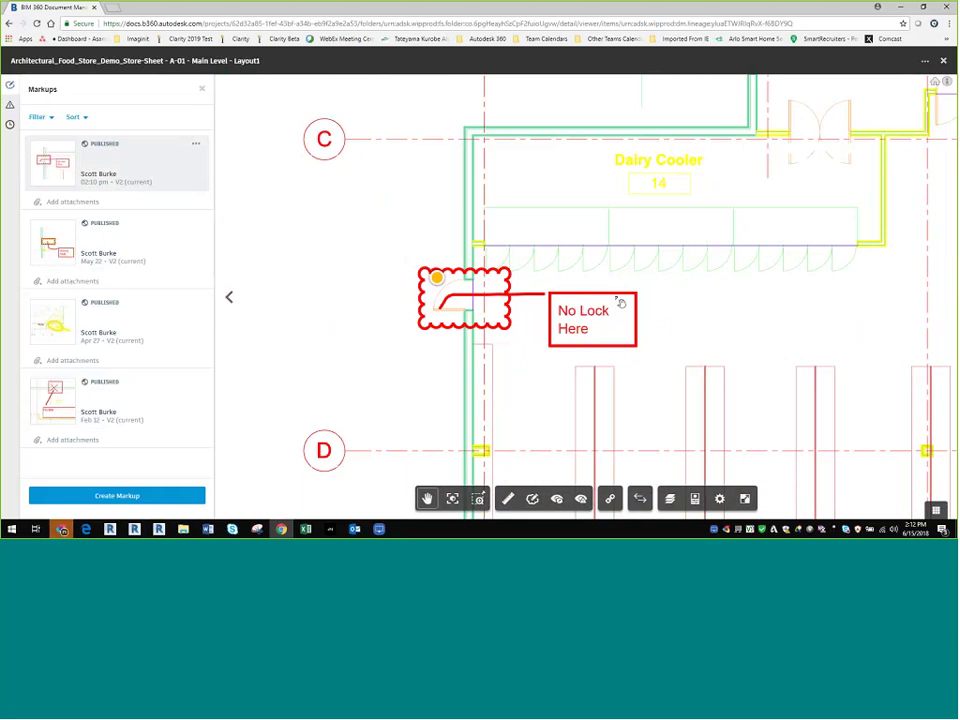
click(196, 144)
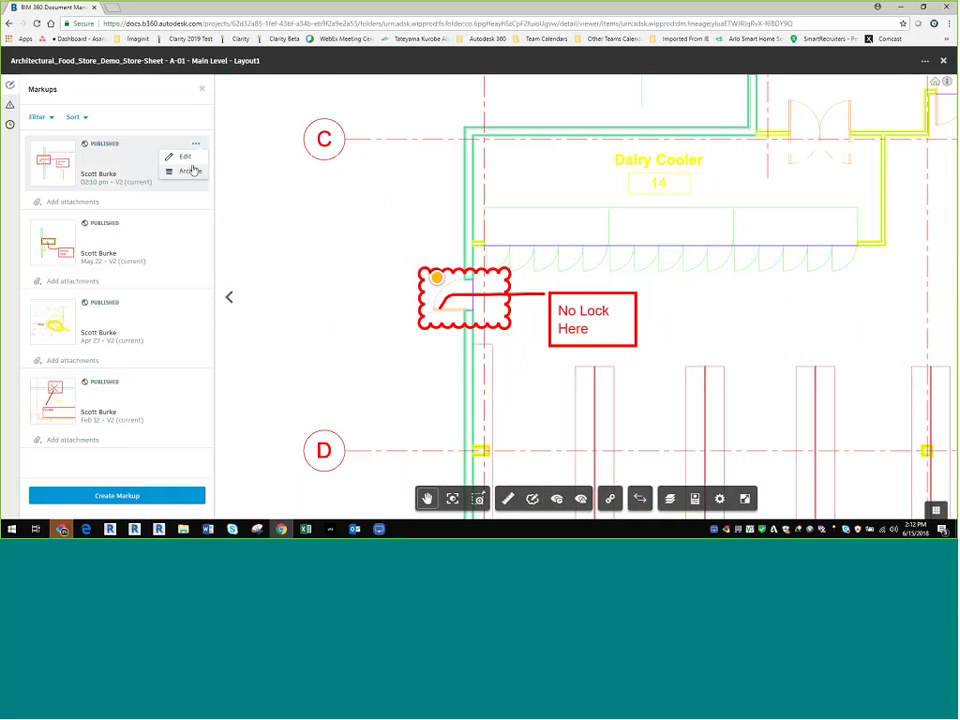
Step: Nudge the No Lock Here text box upward, re-save the markup, and close the Markups panel
click(186, 157)
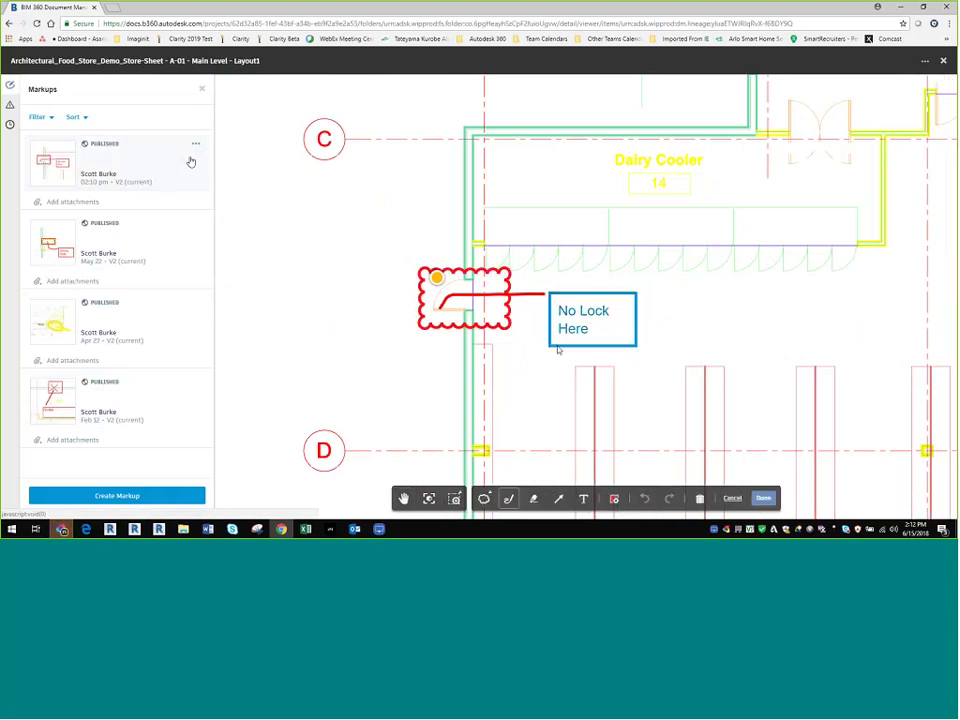
drag(558, 350, 560, 318)
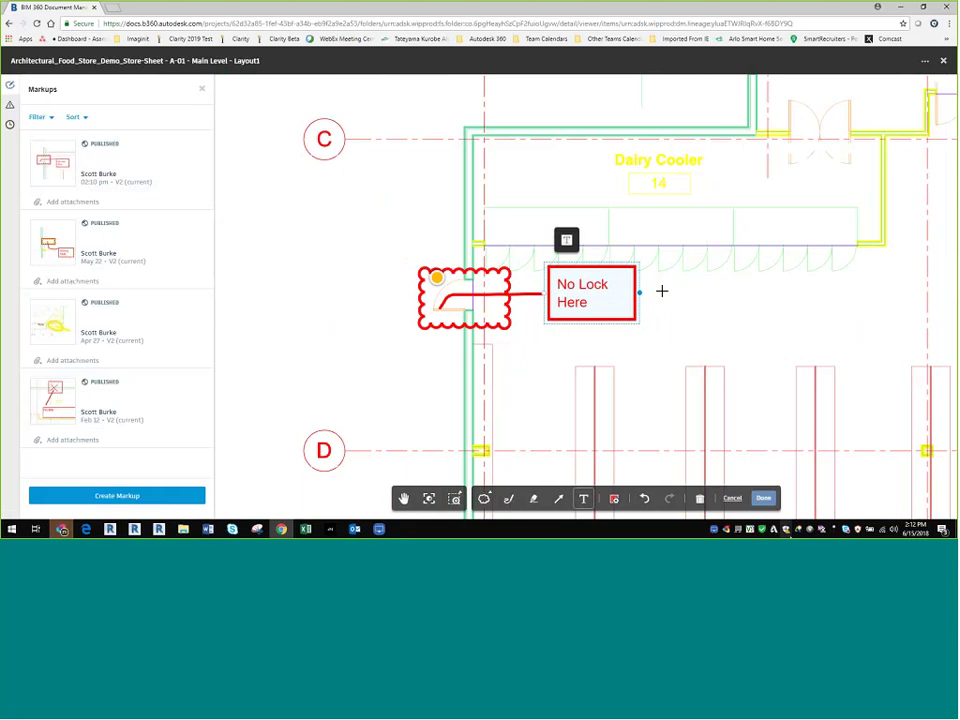
click(763, 497)
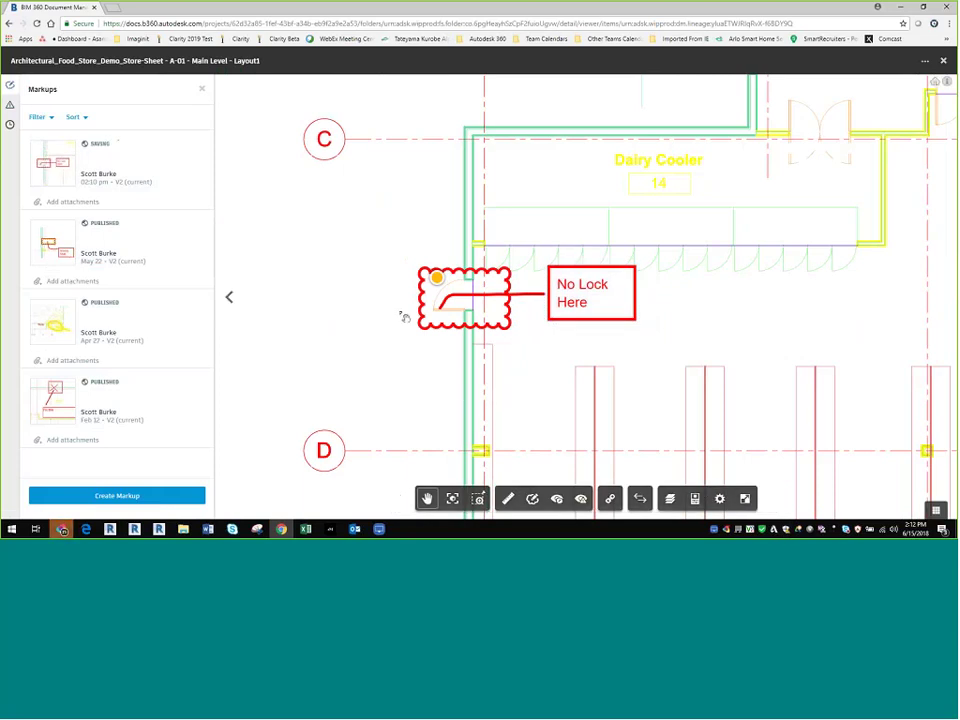
click(202, 89)
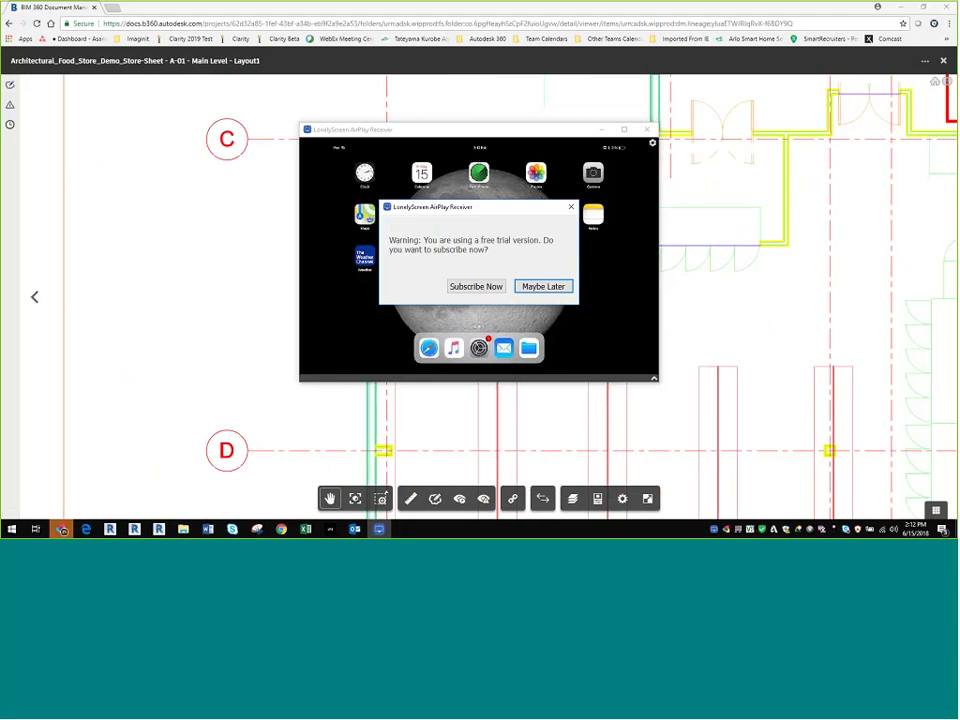
Step: Dismiss the LonelyScreen trial prompt and maximize the receiver window to full screen
click(543, 287)
click(624, 130)
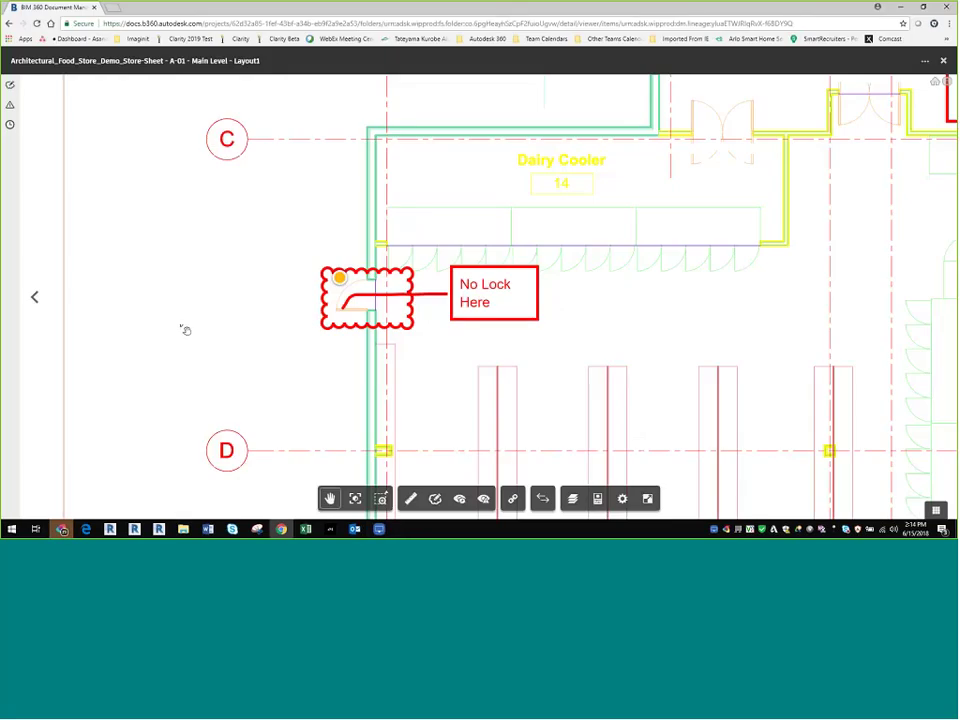
Step: Switch to the mirrored iPad and view sheet A-01 Main Level's Model Browser properties
scroll(360, 343, down, 10)
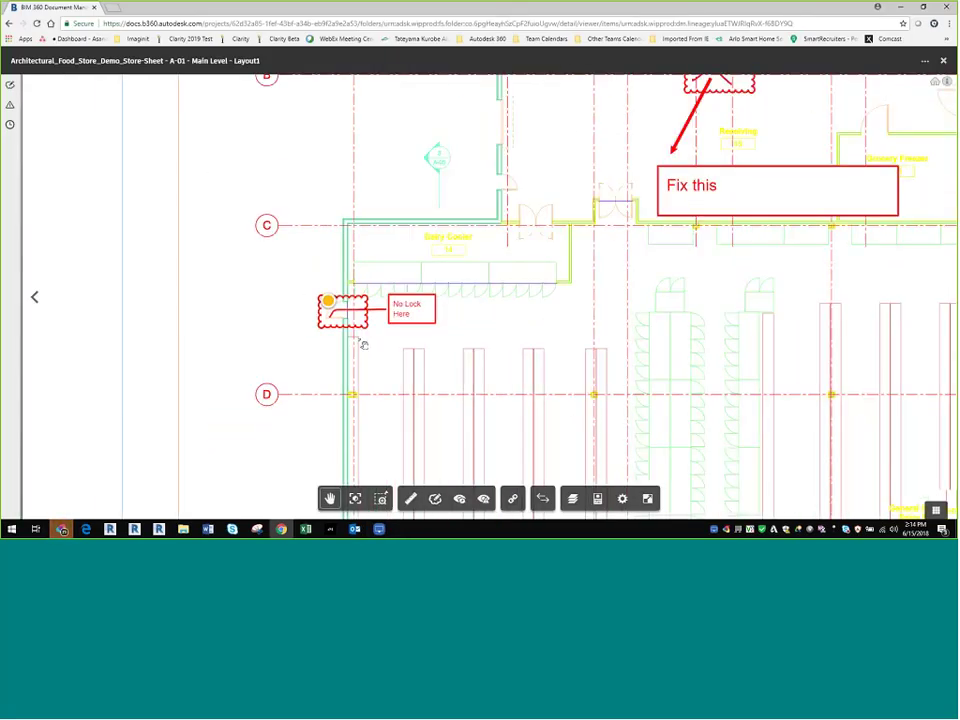
scroll(360, 343, up, 5)
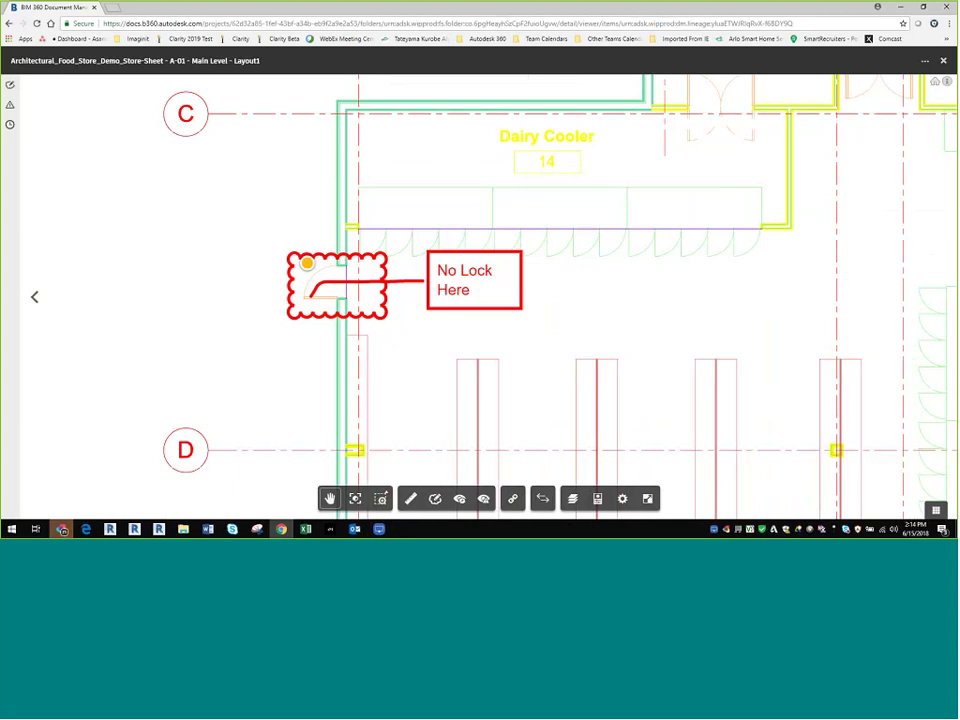
key(alt+Tab)
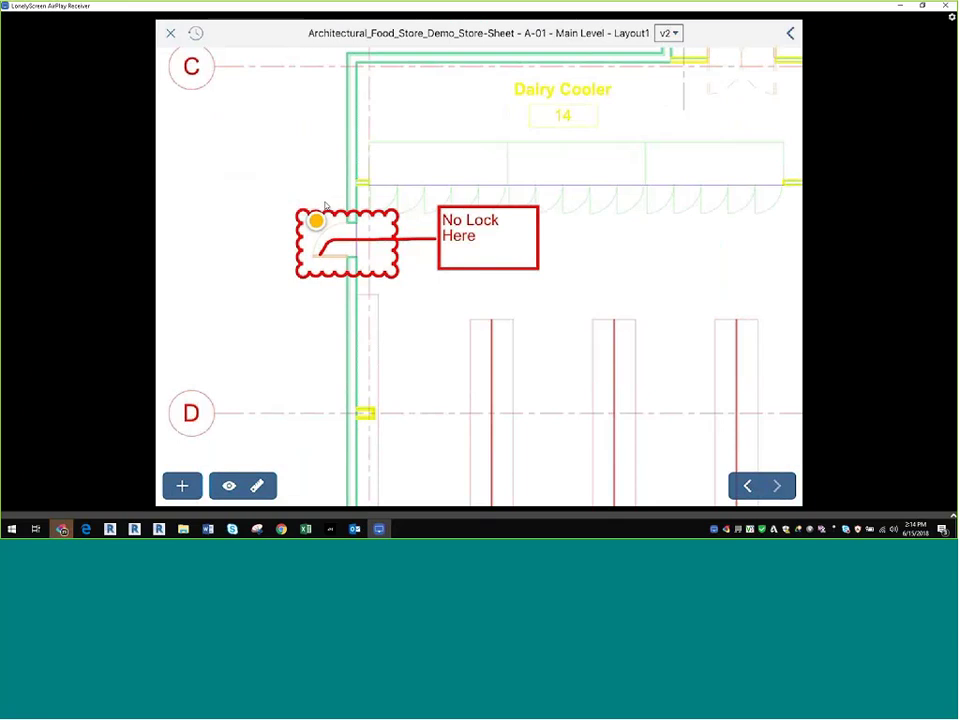
click(790, 33)
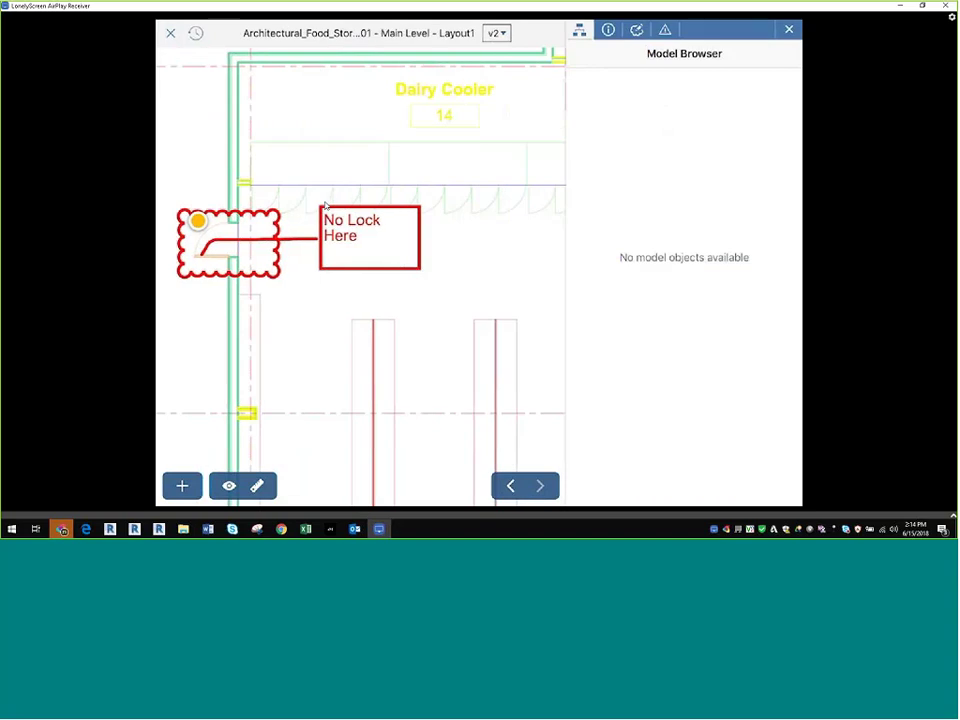
click(608, 30)
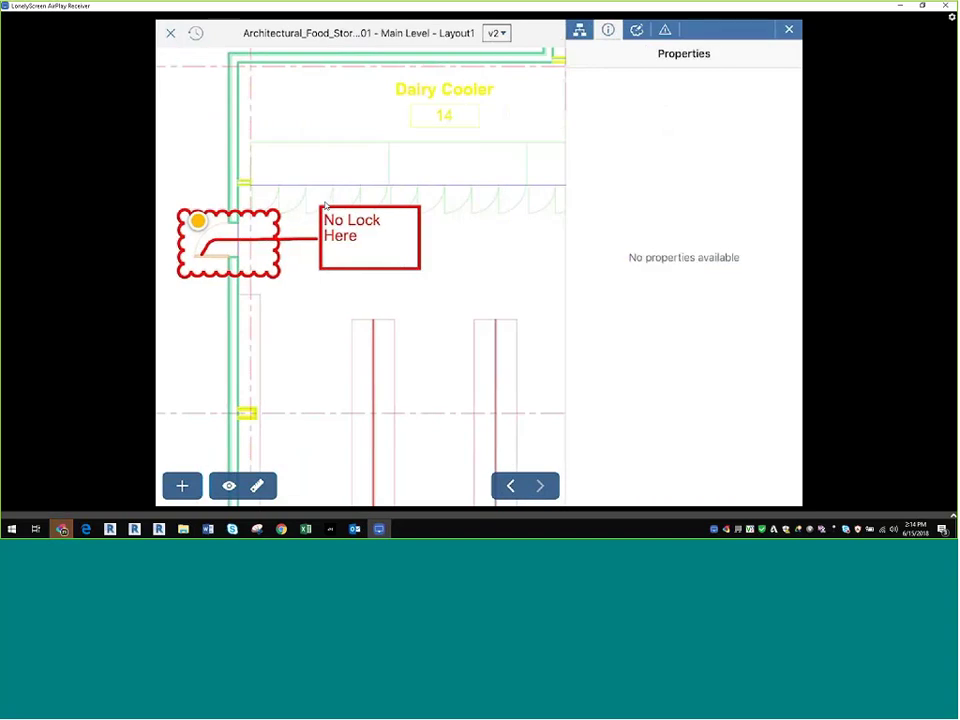
Step: Open Door Issues #50 on the iPad and start adding a camera photo attachment
click(665, 30)
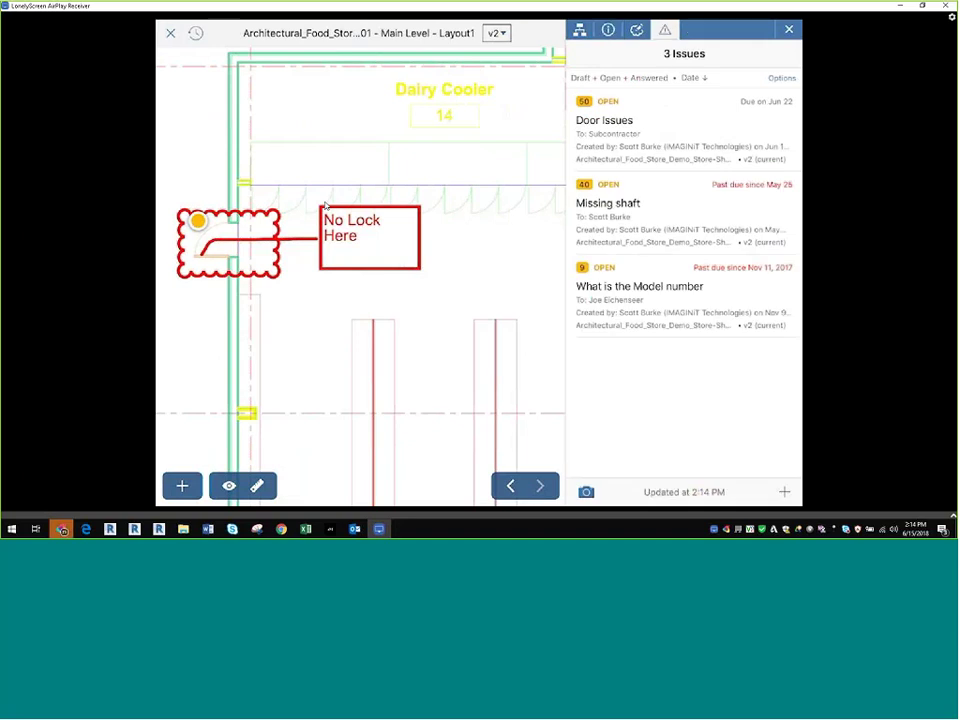
click(640, 128)
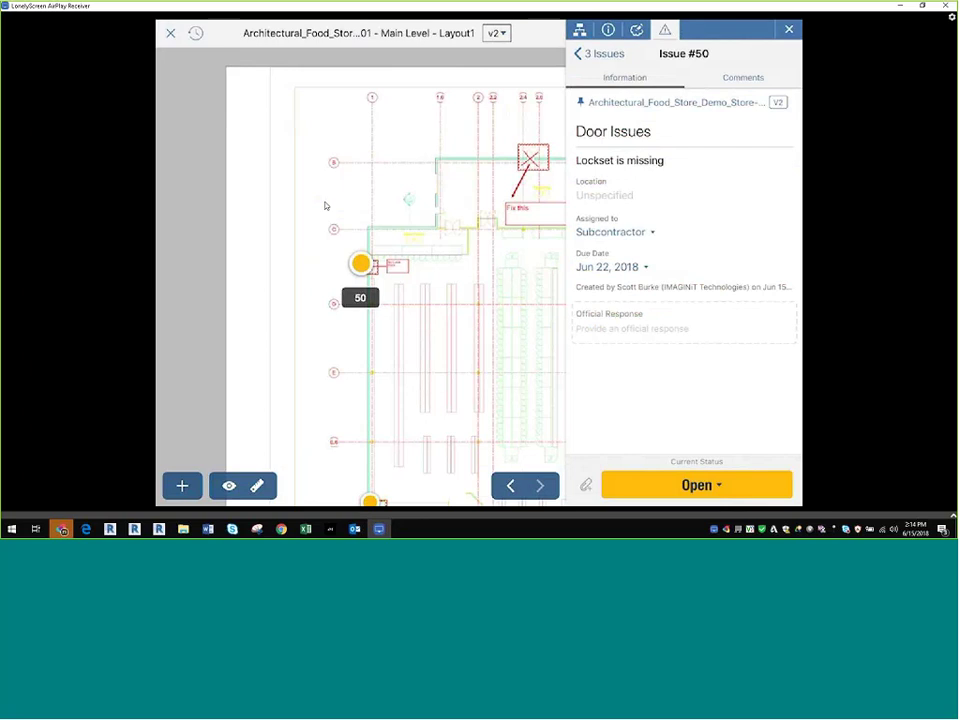
click(586, 485)
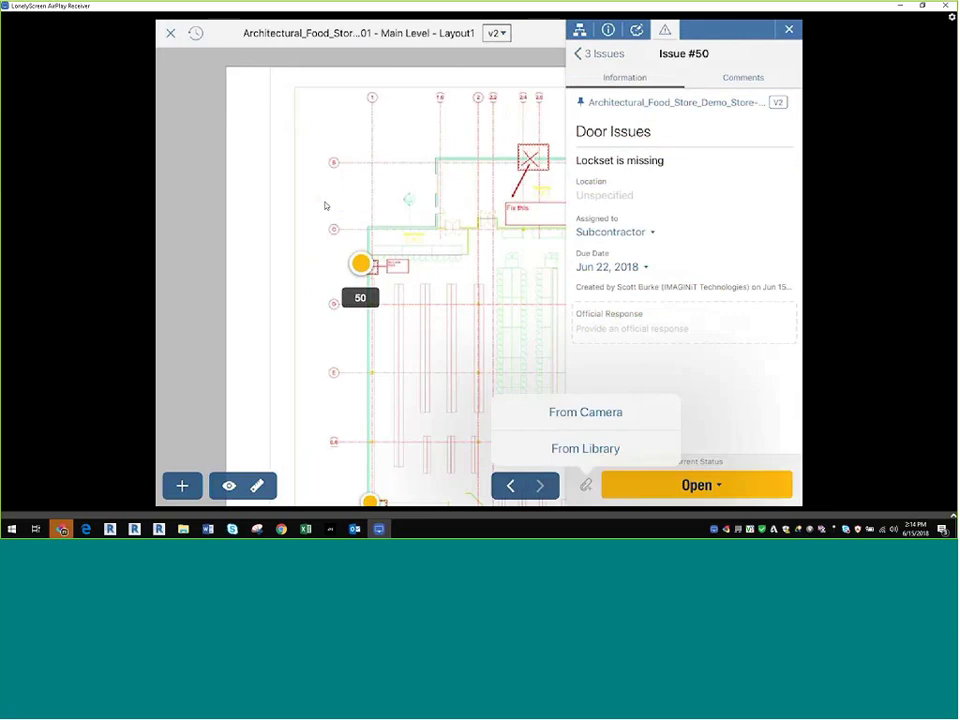
click(586, 412)
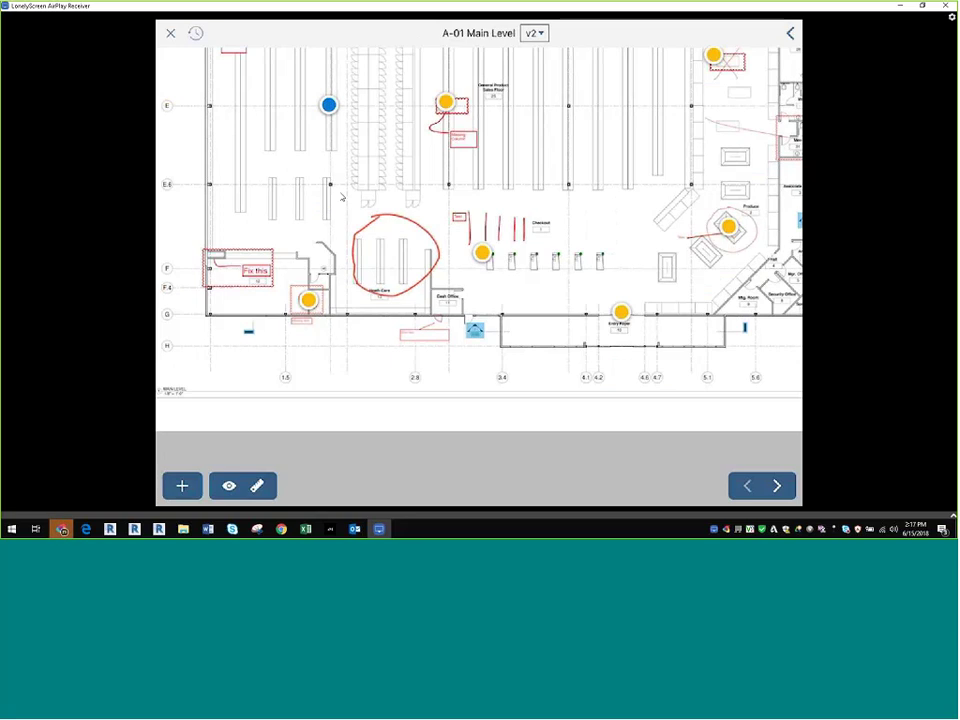
Step: Dismiss the AirPlay window and close the sheet viewer to return to the AutoCAD Plans folder
click(947, 6)
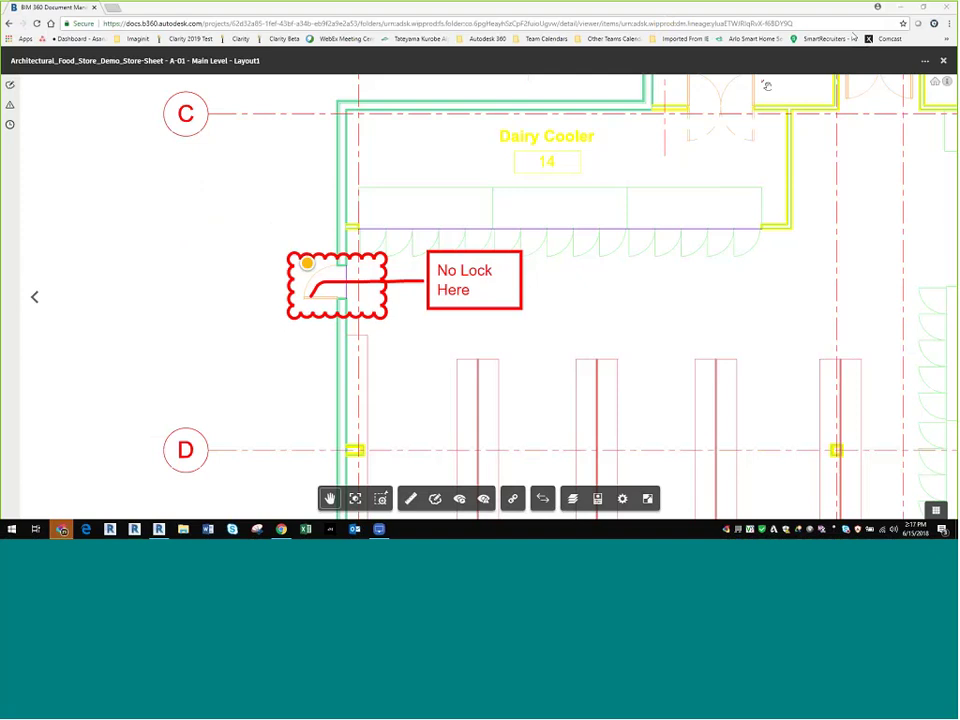
click(943, 60)
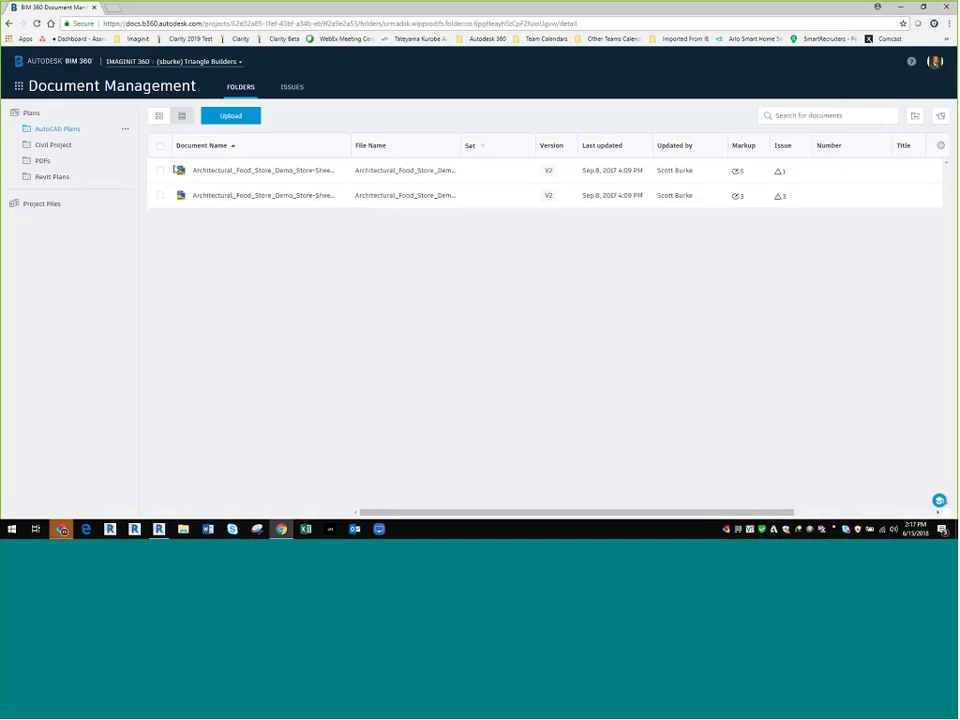
Step: Show the PDFs folder's seven sheets, A-01 to A-07, and bring up its folder menu
click(44, 162)
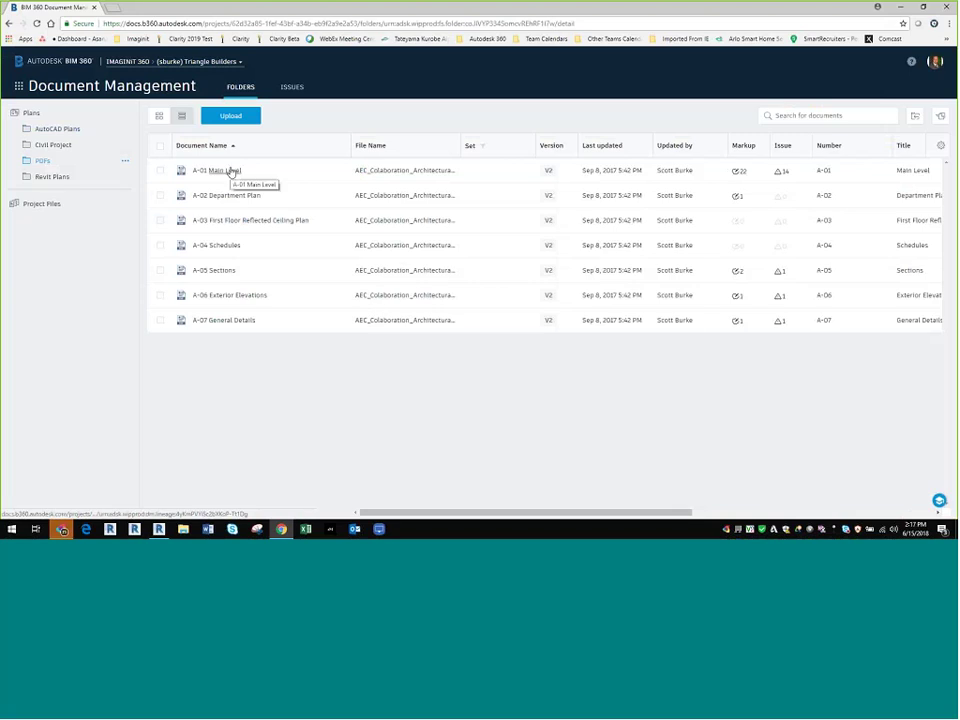
click(125, 161)
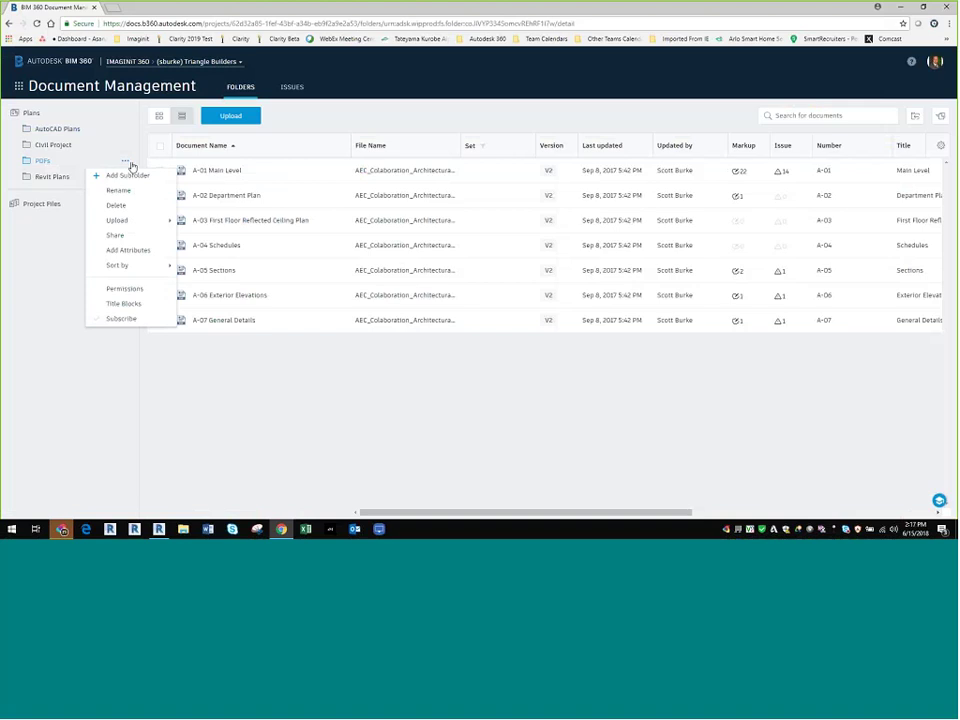
Step: Redefine the Temp title block by cropping the FoodMart title block area from sheet A-01
click(124, 304)
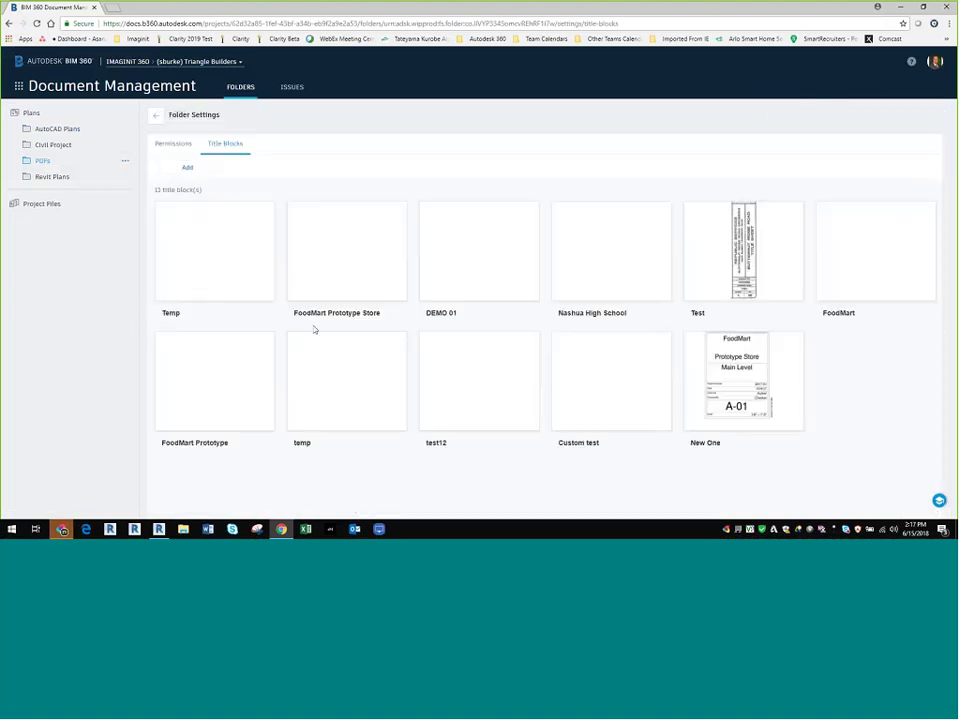
click(240, 262)
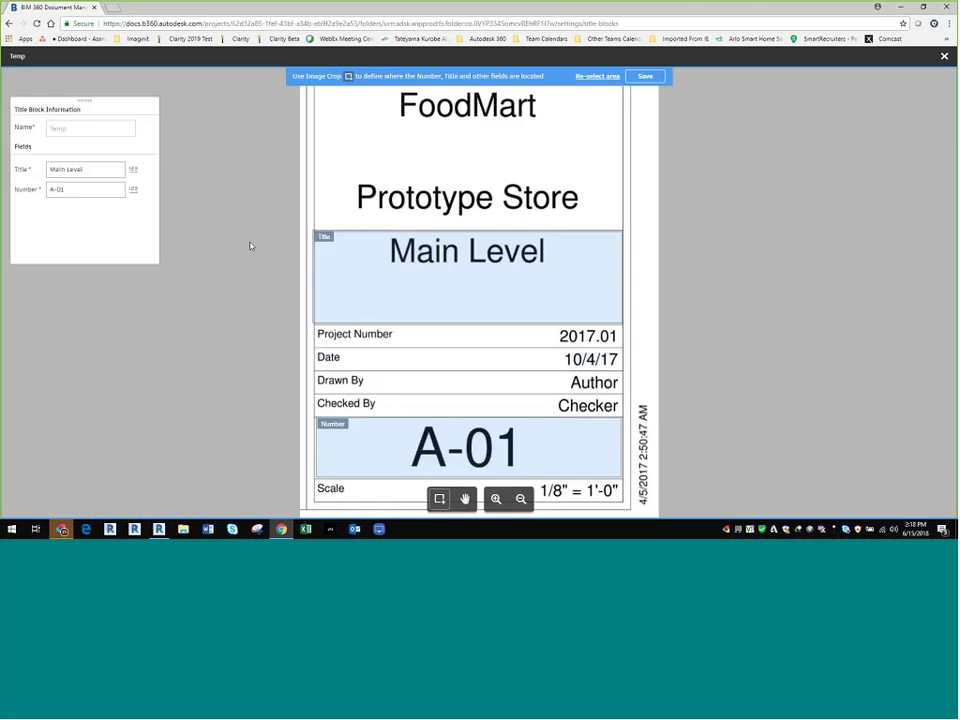
click(598, 76)
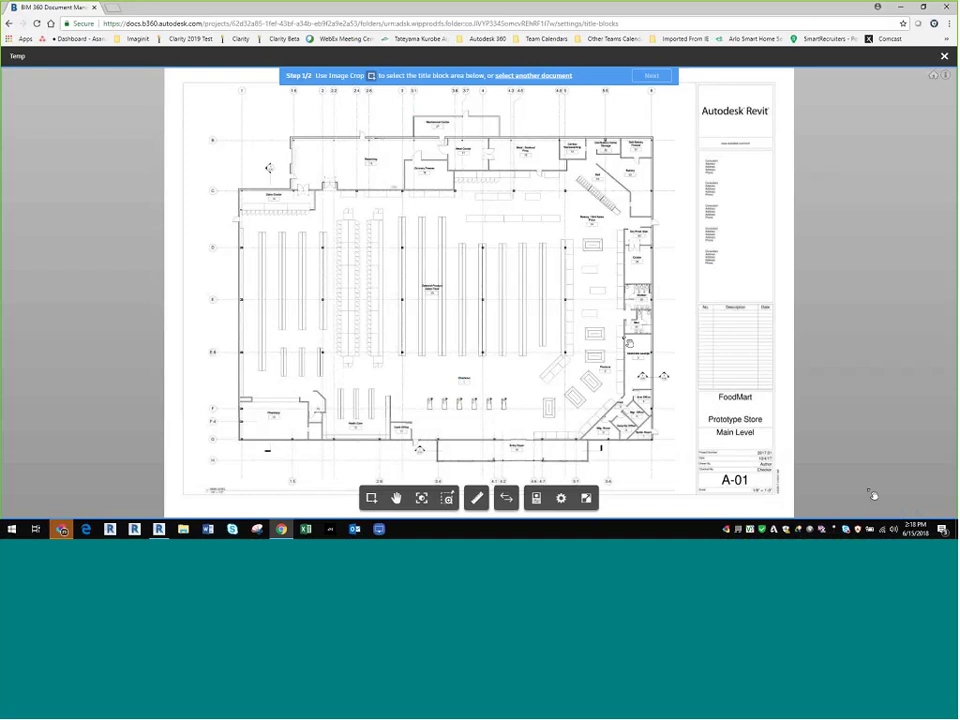
click(371, 497)
drag(688, 388, 786, 500)
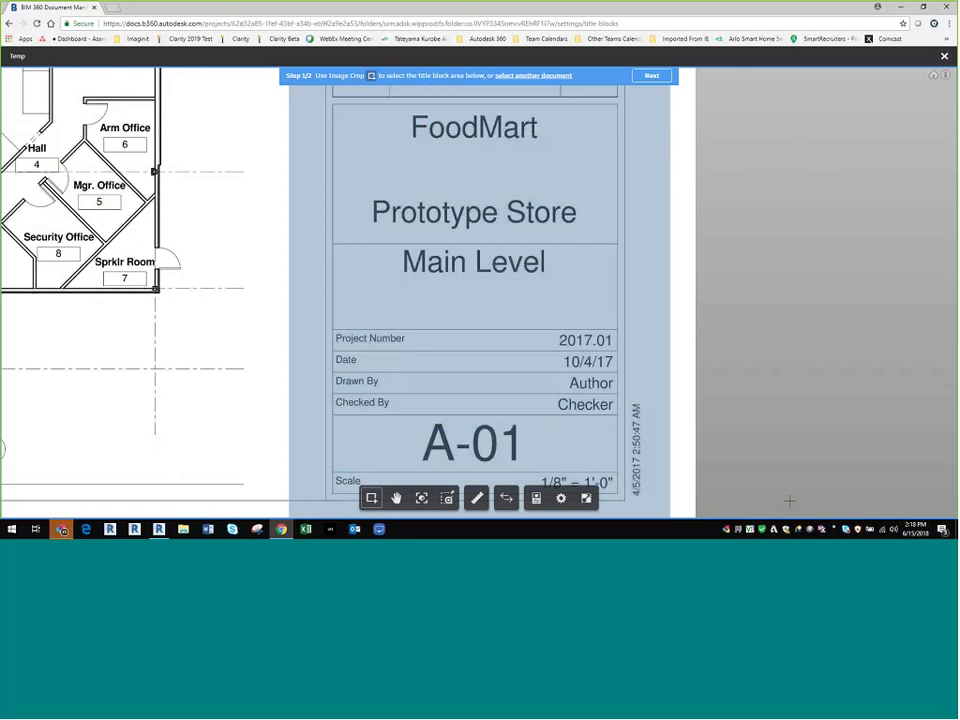
click(655, 76)
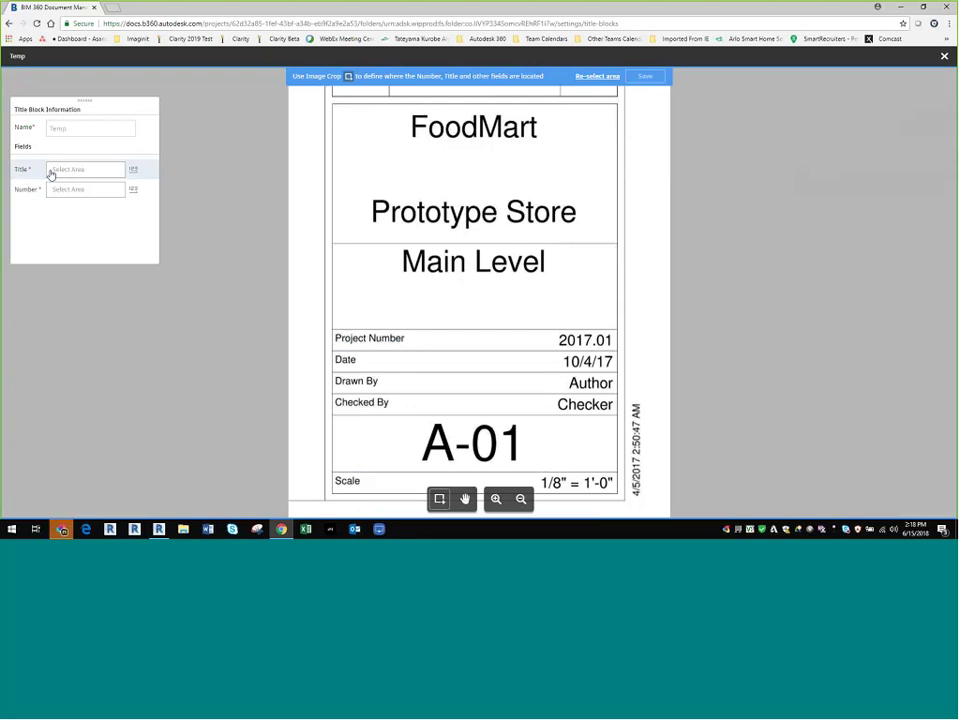
Step: Map Title to the Main Level cell and Number to A-01, then save the Temp title block
click(51, 174)
mouse_move(345, 246)
mouse_down()
mouse_move(592, 300)
mouse_move(618, 328)
mouse_up()
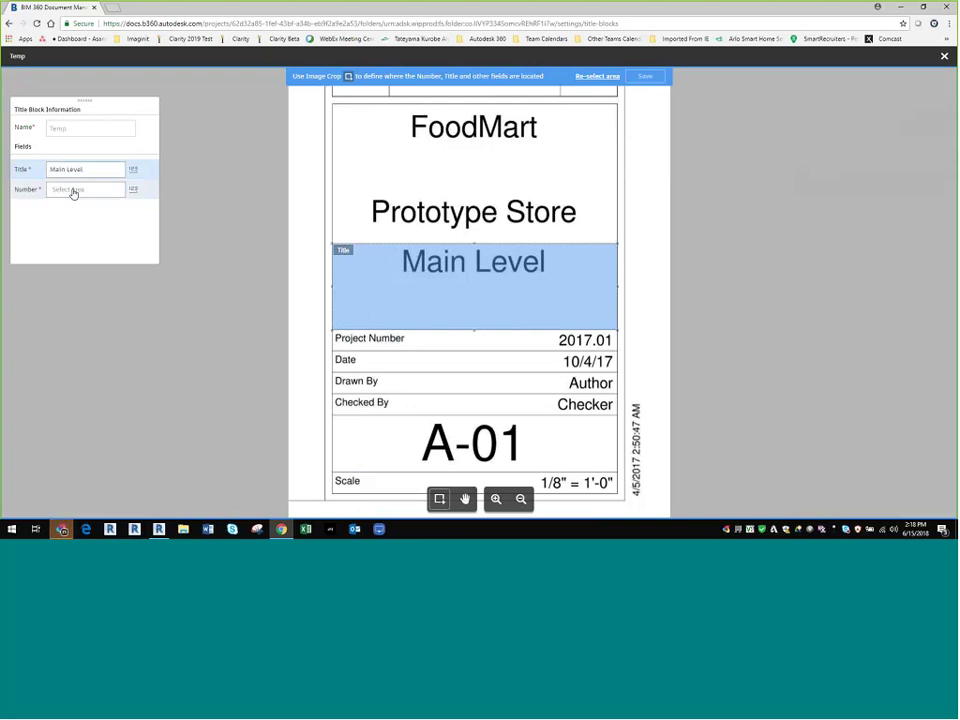
click(73, 192)
drag(335, 418, 456, 468)
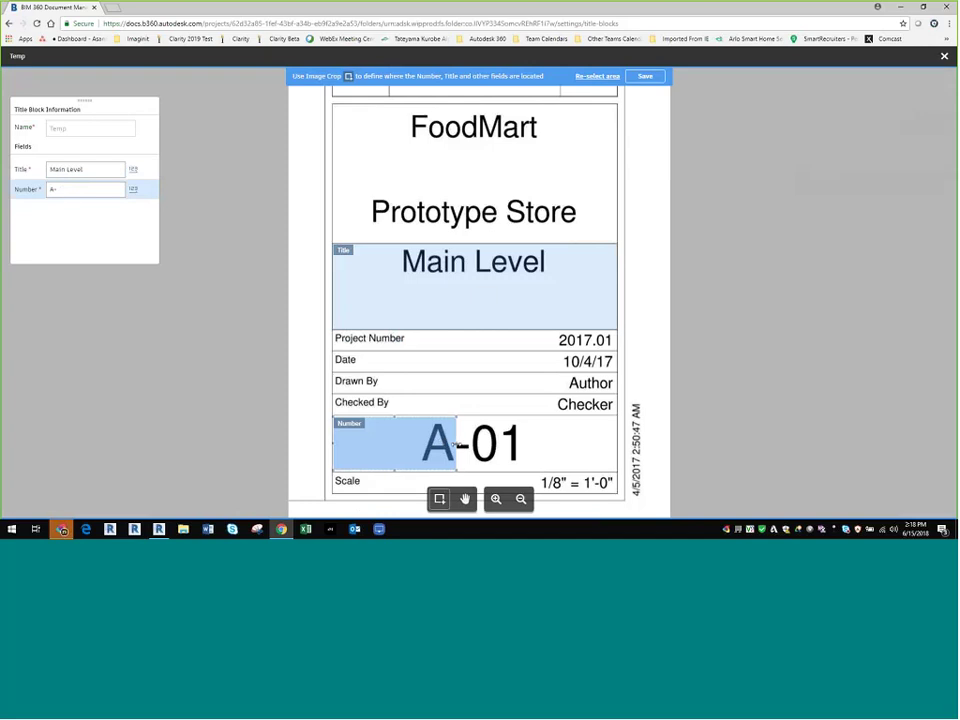
drag(456, 446, 613, 446)
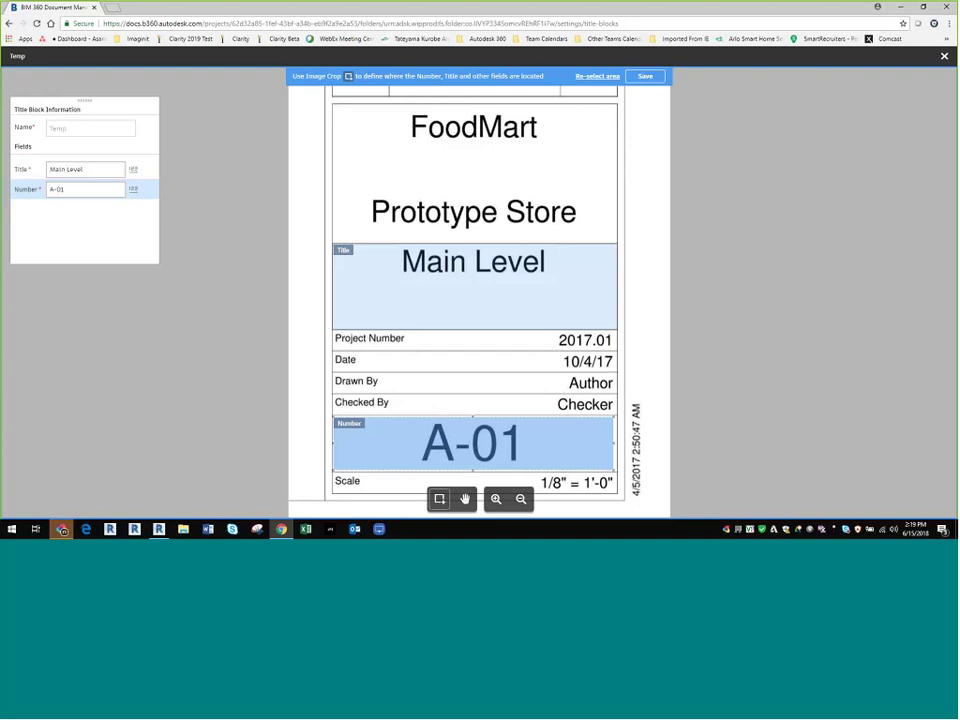
click(641, 77)
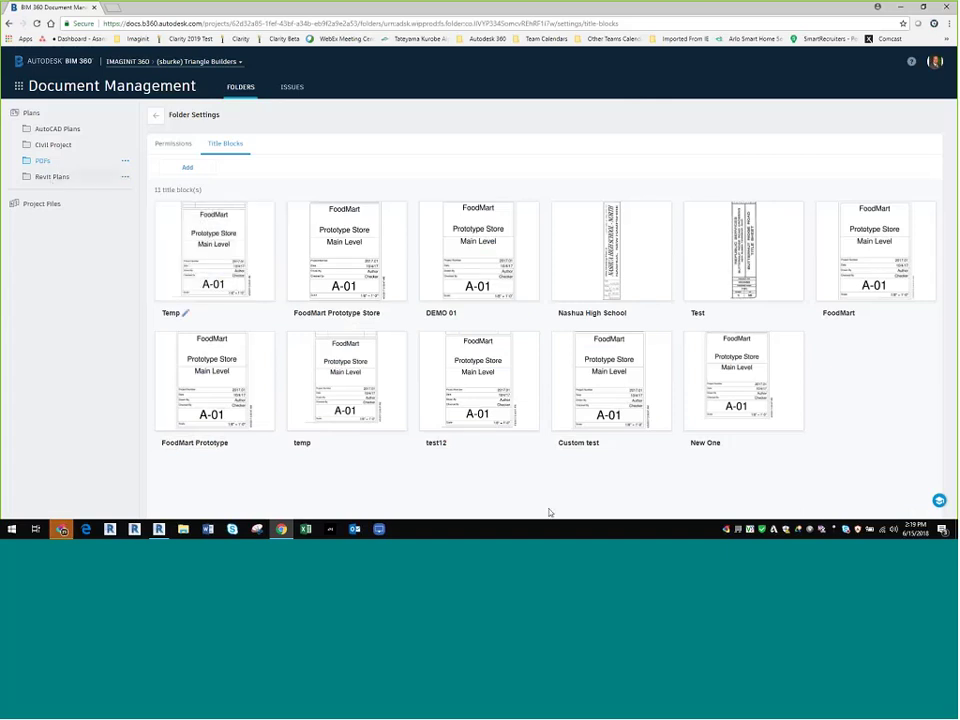
Step: Widen the Document Name and File Name columns, narrow Set, and view A-01 Main Level's version history
click(156, 115)
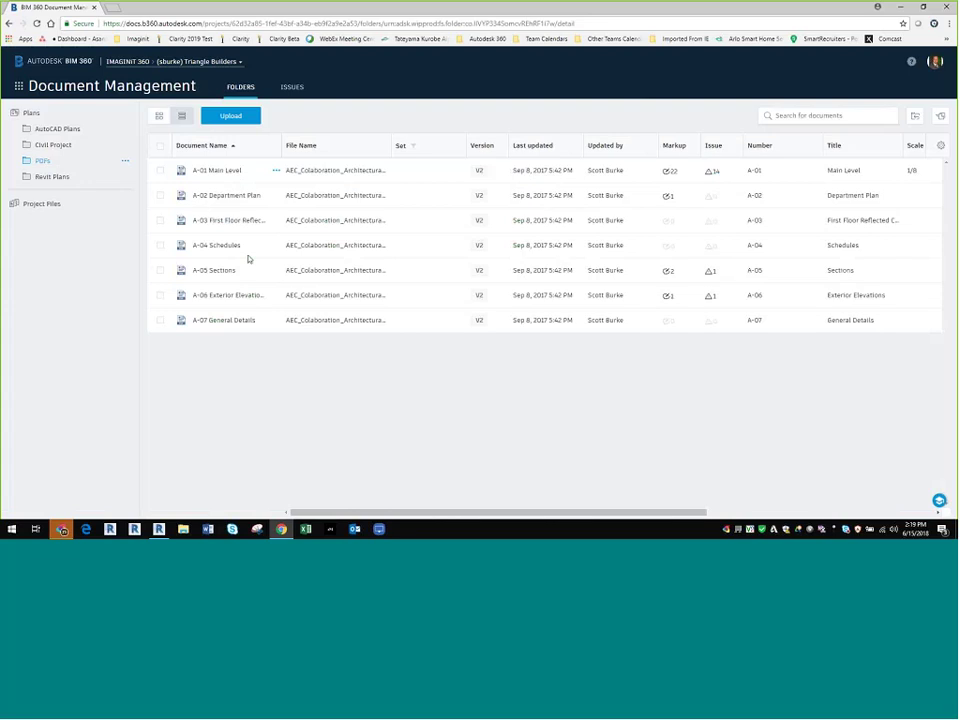
drag(283, 146, 326, 148)
drag(437, 150, 542, 150)
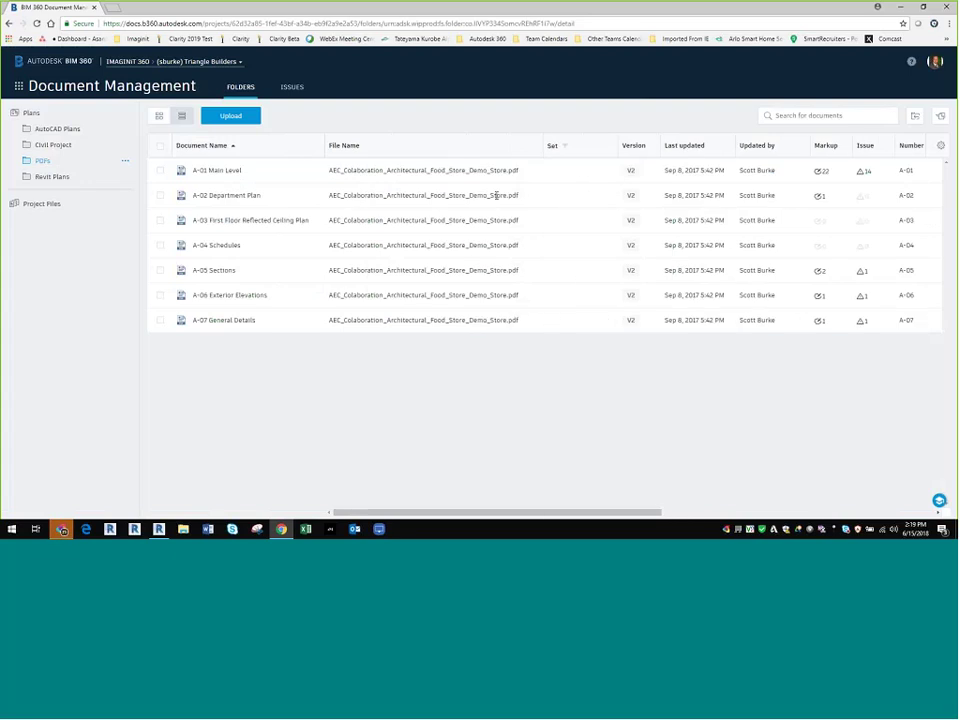
drag(618, 148, 597, 148)
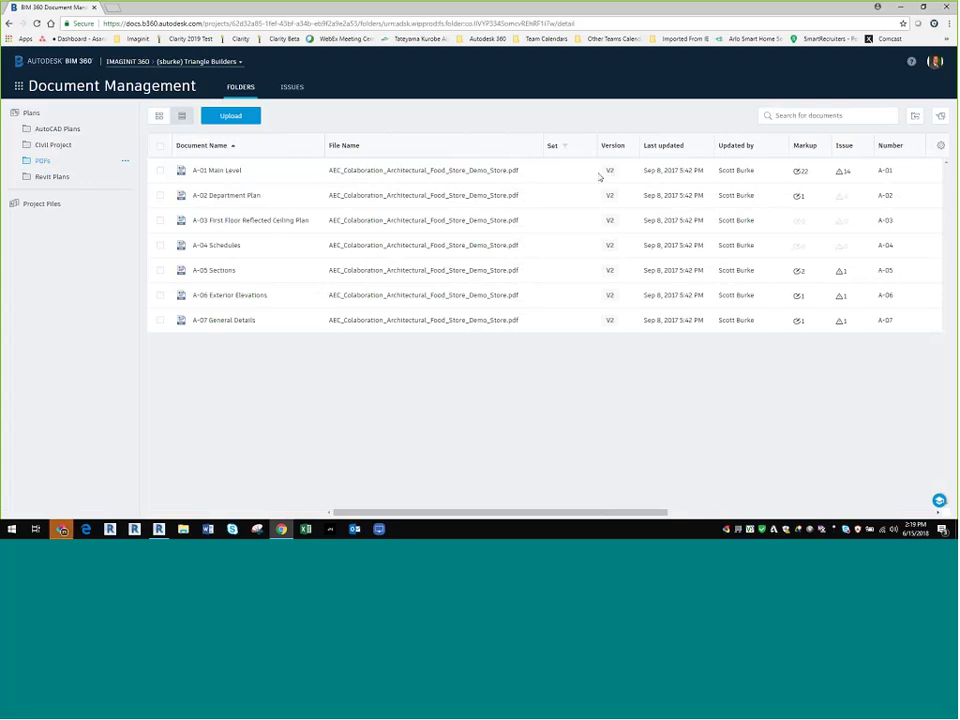
click(609, 172)
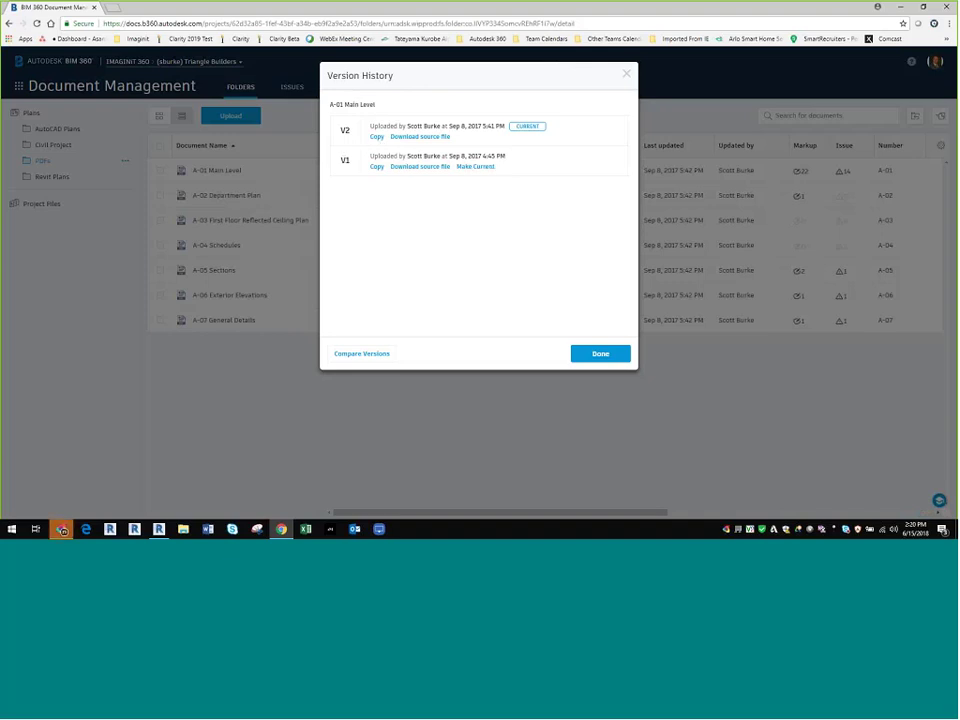
Step: Close Version History, scroll the table sideways and back, and open sheet A-04 Schedules
click(627, 74)
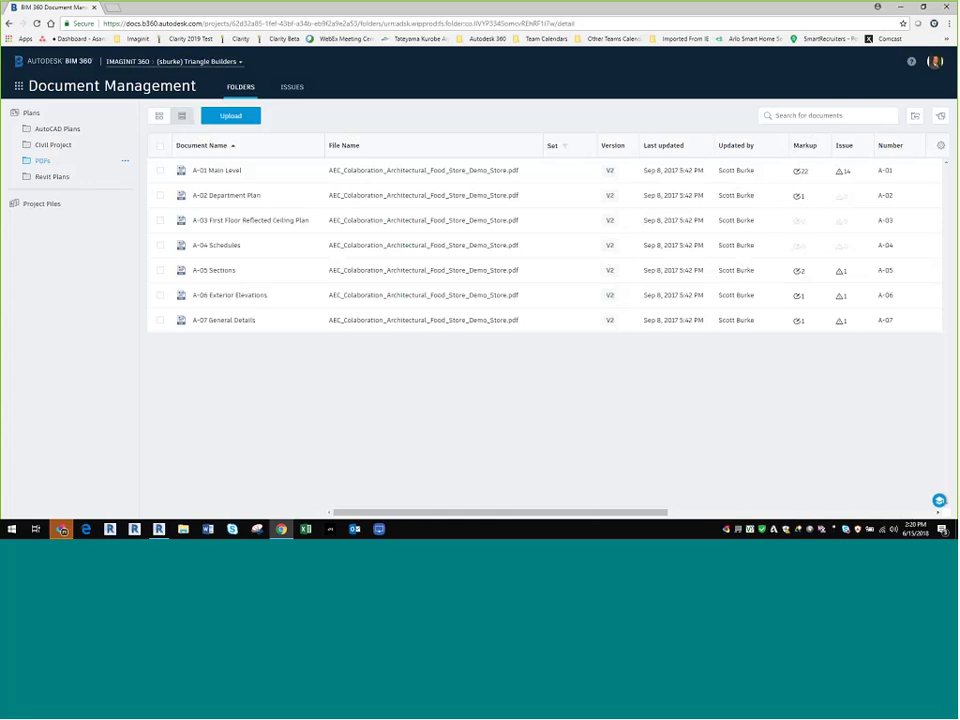
drag(561, 516, 742, 516)
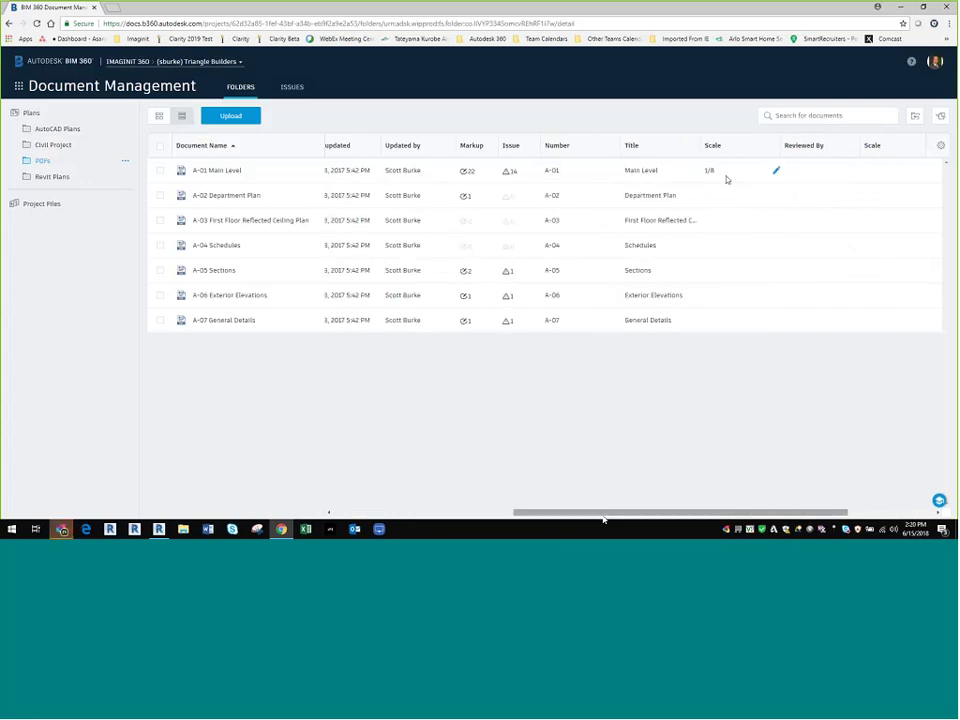
drag(622, 516, 440, 516)
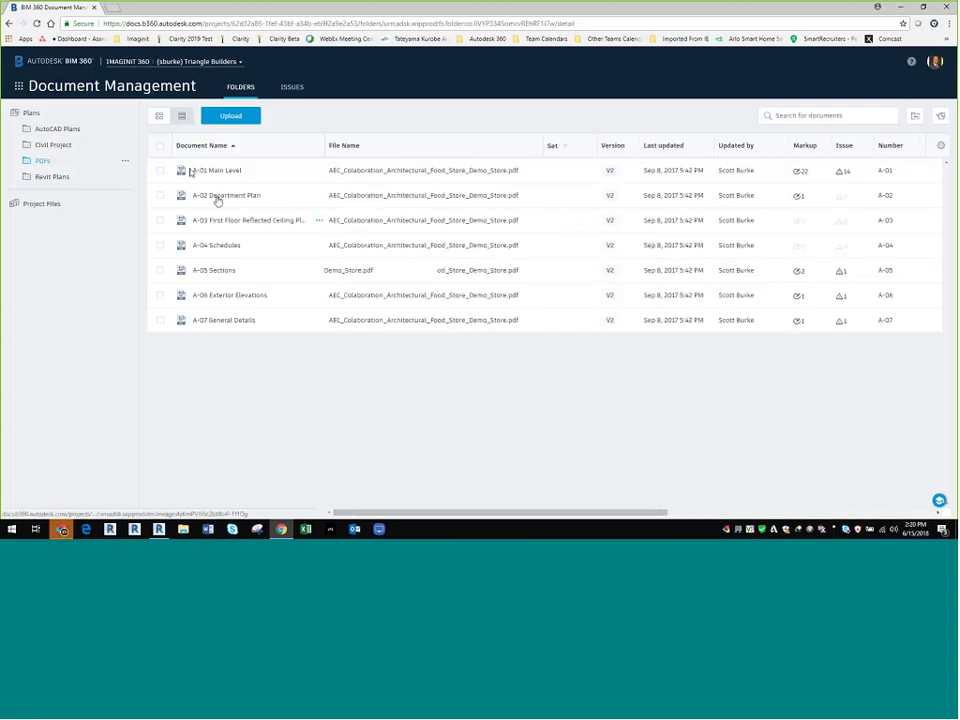
click(224, 246)
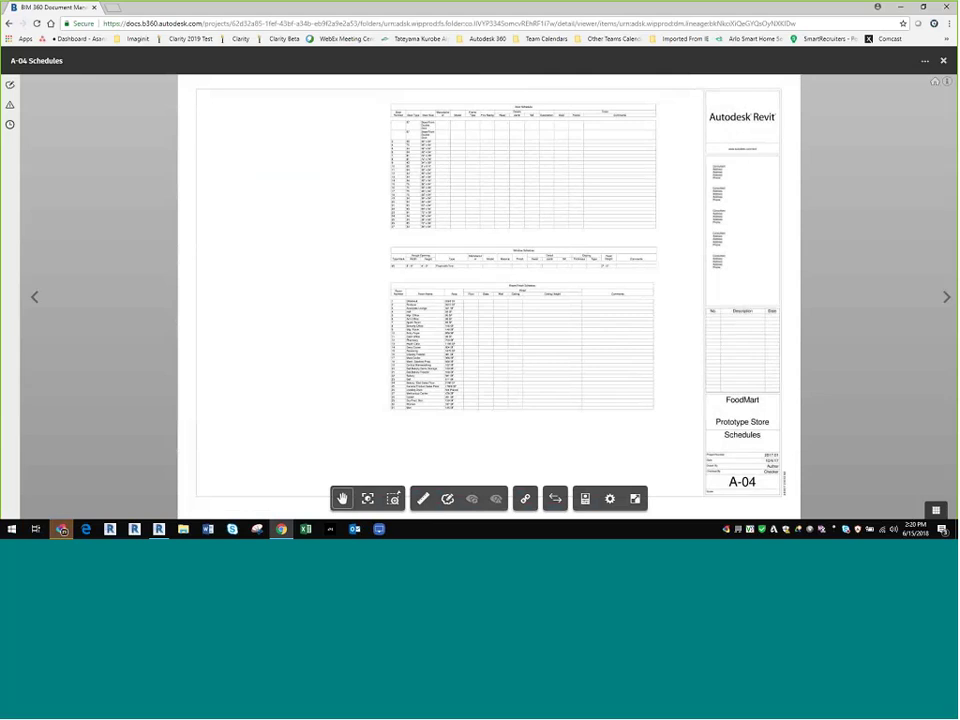
Step: Go to the previous sheet, A-03 Reflected Ceiling Plan, and zoom into its A-05 section callout
click(34, 298)
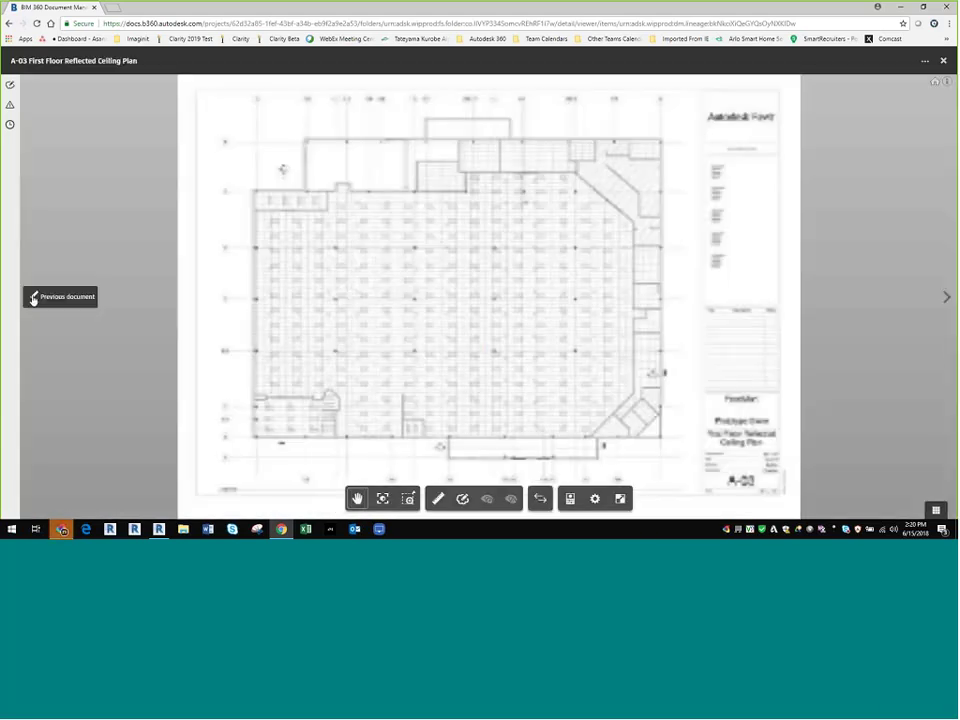
mouse_move(292, 187)
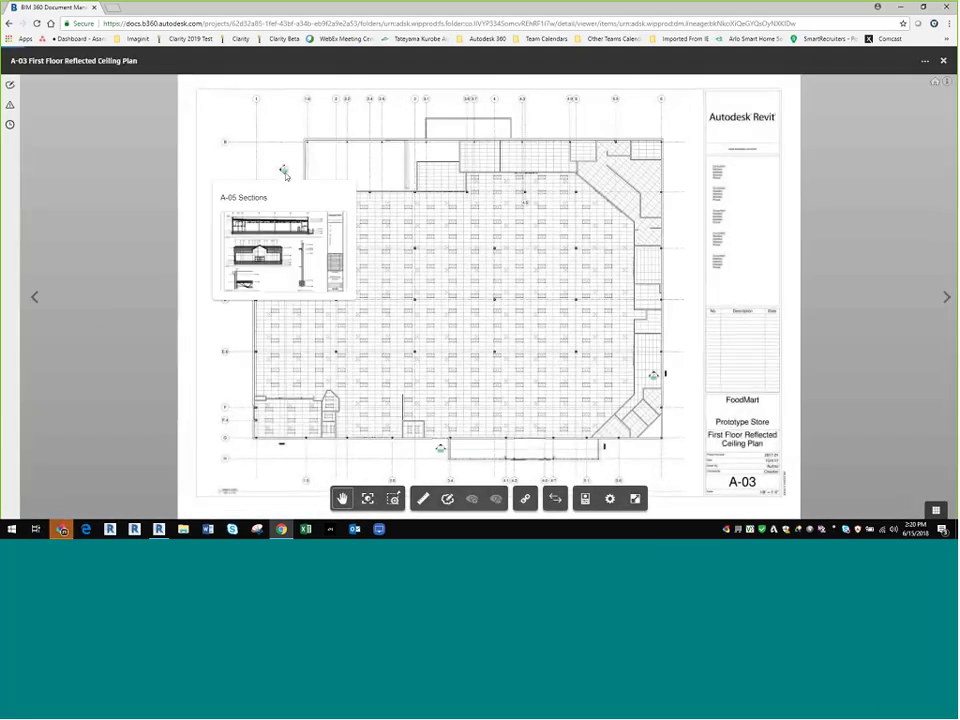
scroll(295, 180, up, 1)
scroll(317, 173, up, 5)
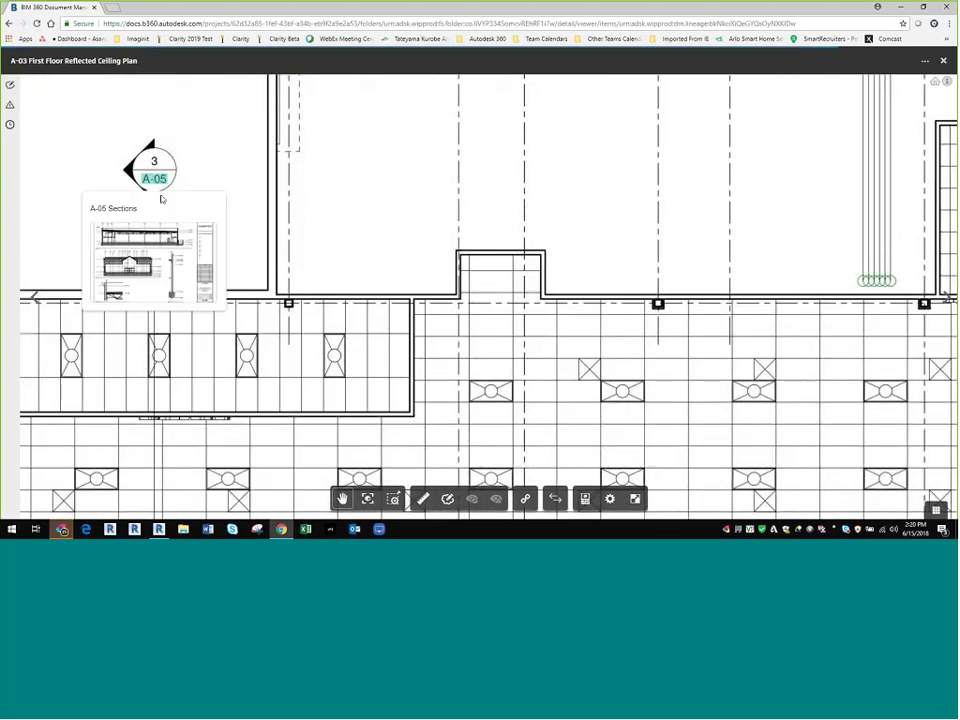
Step: Follow the section callout to A-05 Sections, then its level marker to A-01 Main Level
click(155, 182)
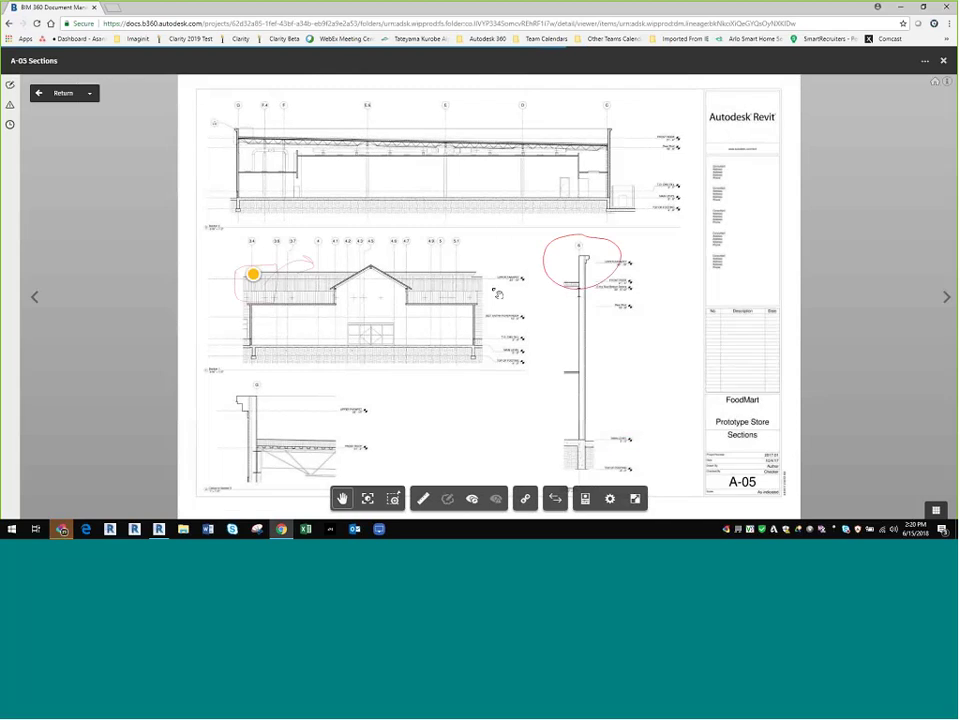
scroll(530, 365, up, 3)
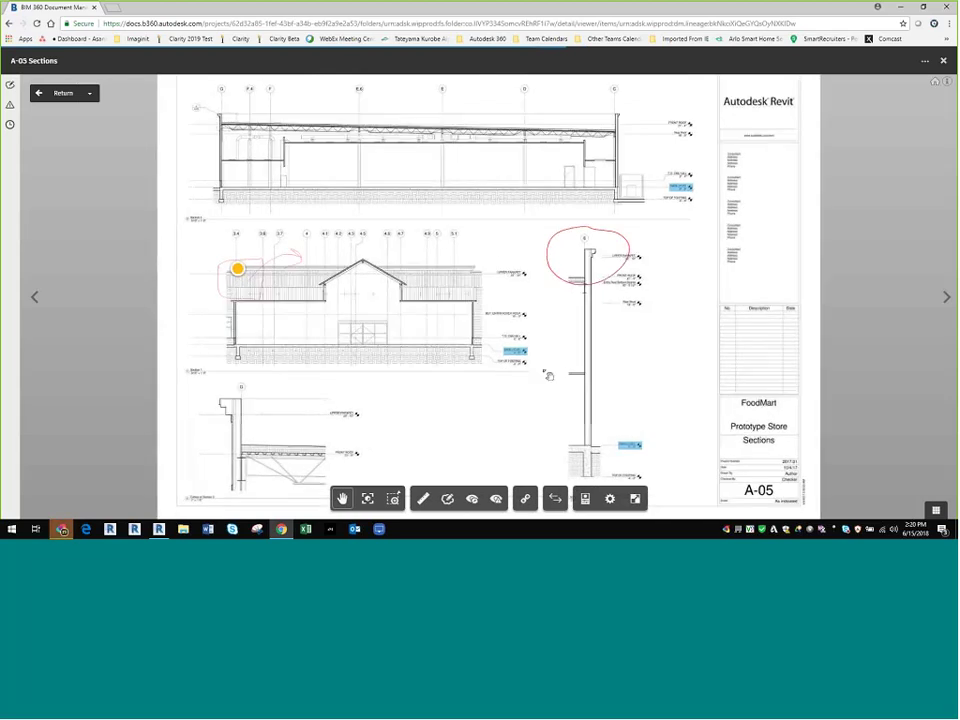
scroll(541, 369, up, 5)
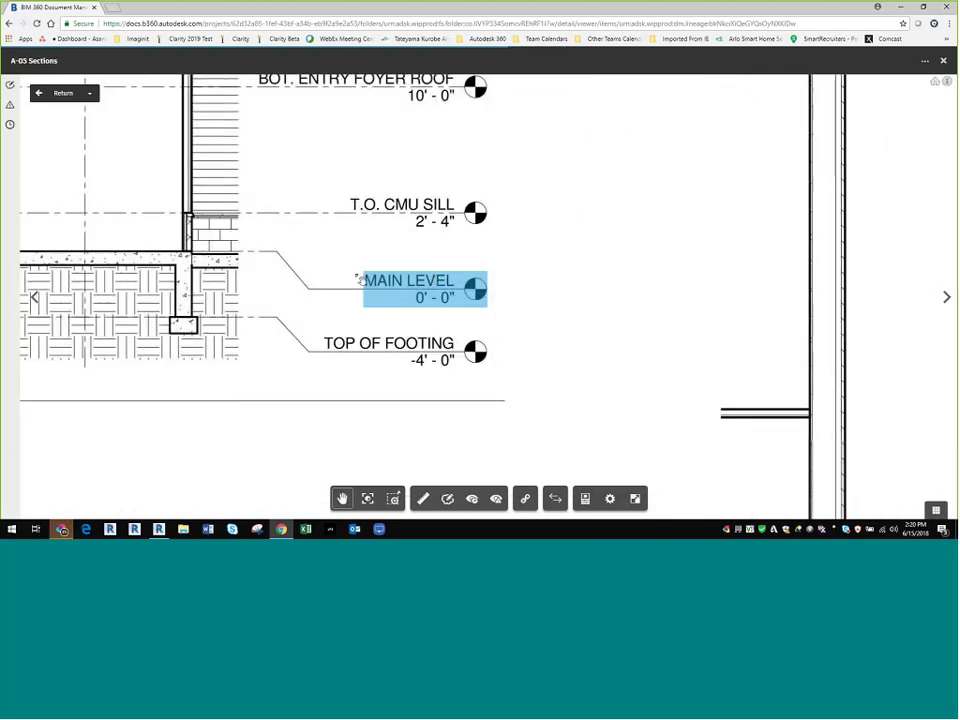
mouse_move(410, 288)
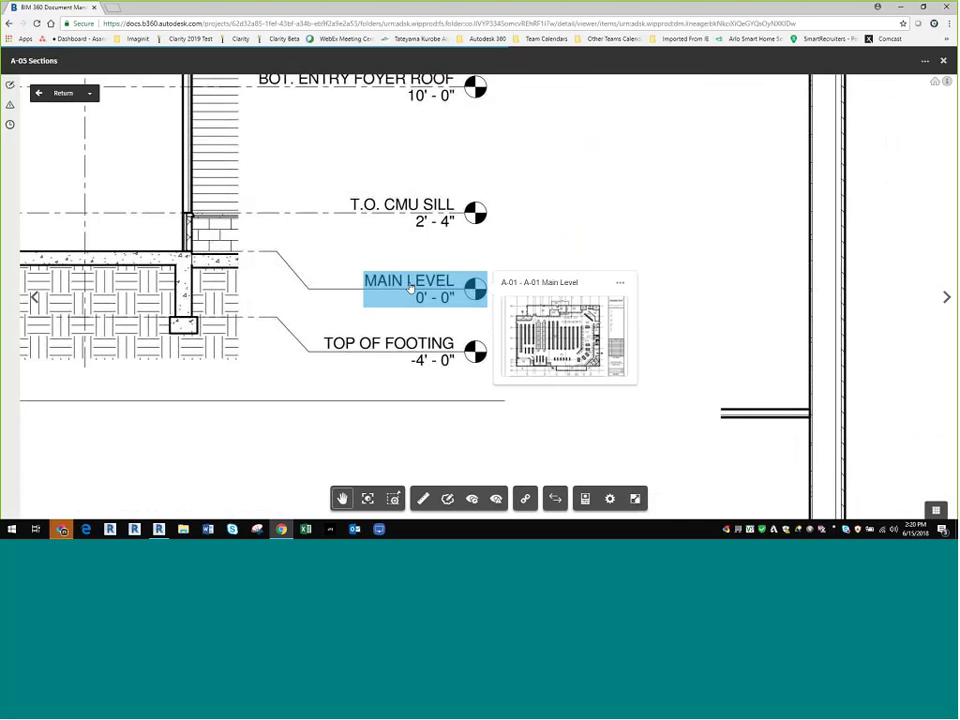
click(410, 288)
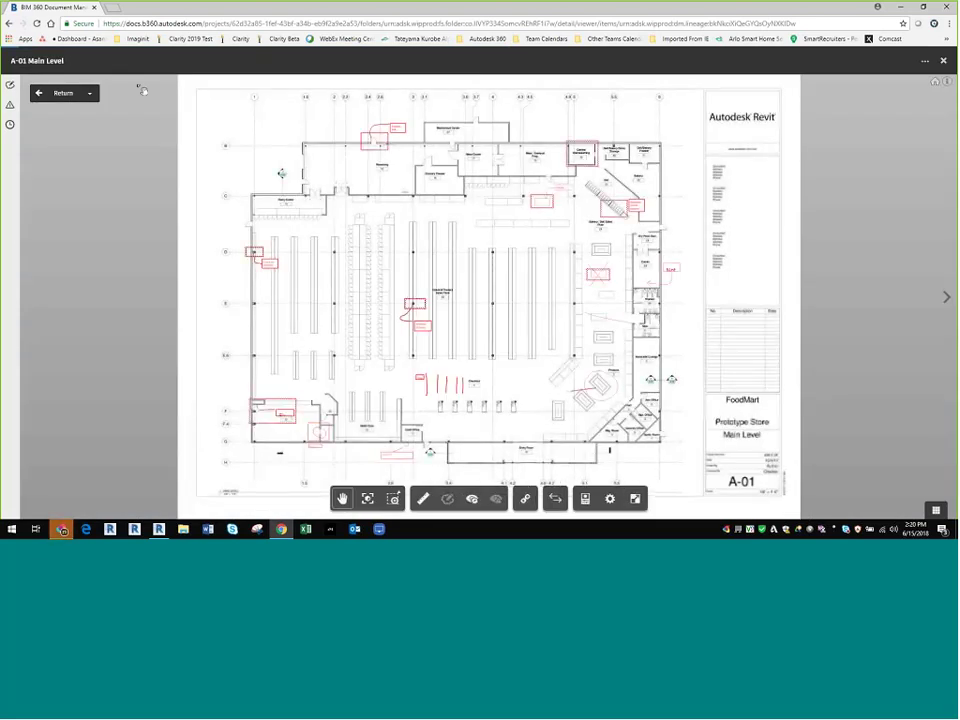
Step: Navigate back through sheet history to A-03 and close the viewer to the PDFs list
click(38, 93)
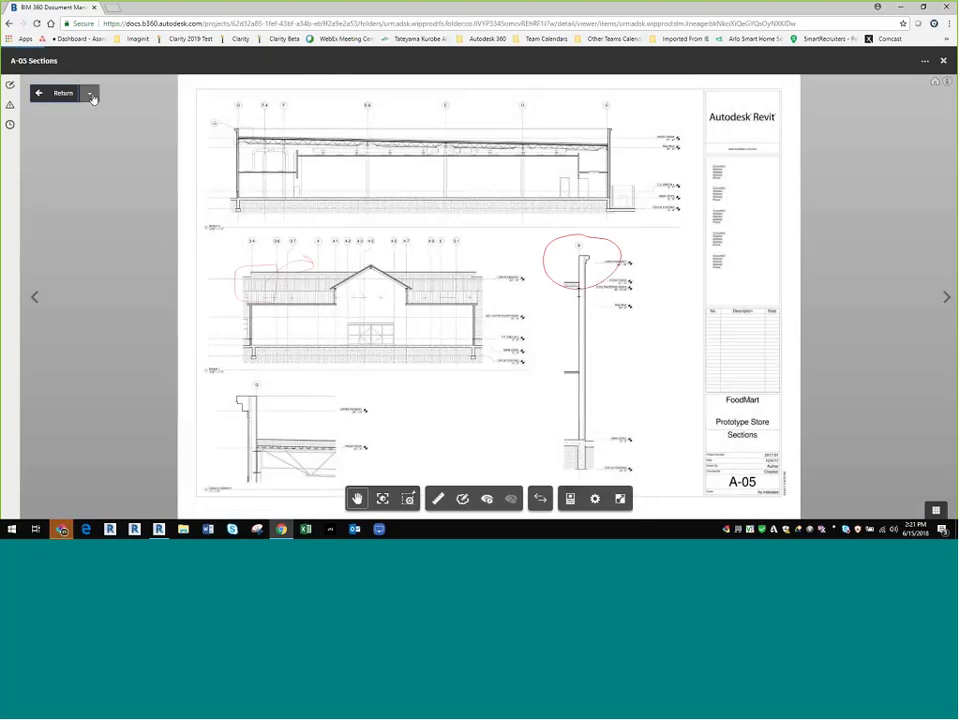
click(90, 94)
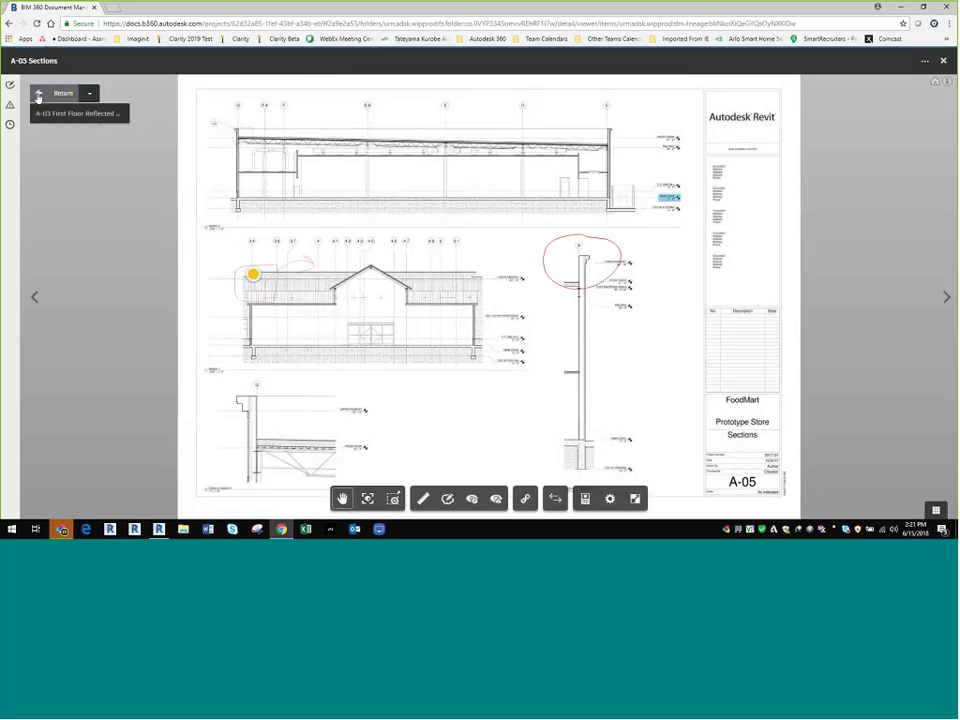
click(85, 113)
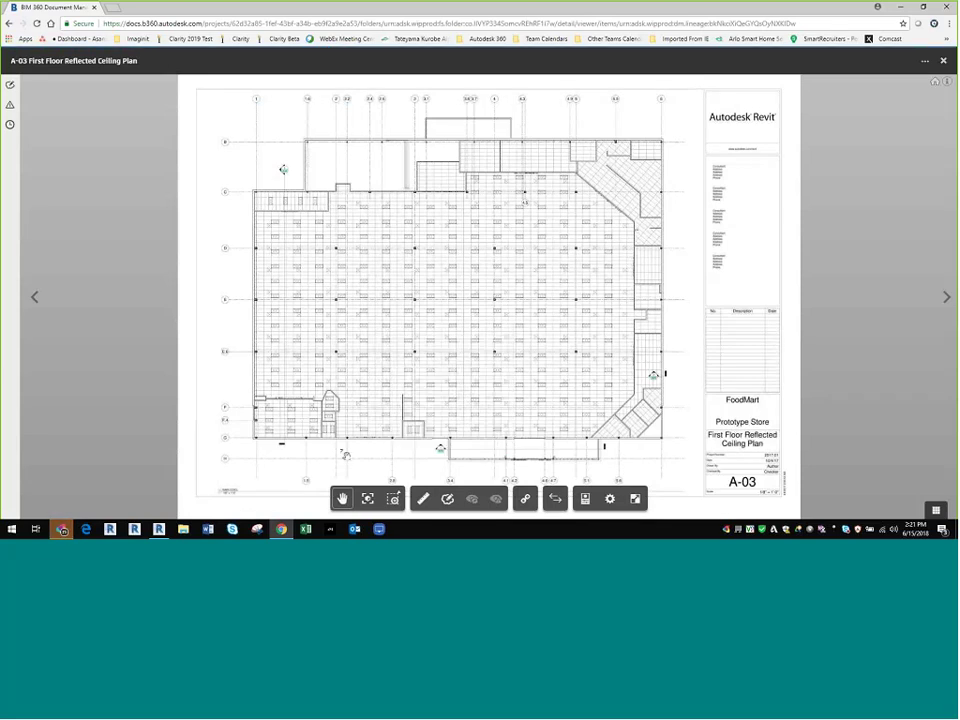
click(943, 60)
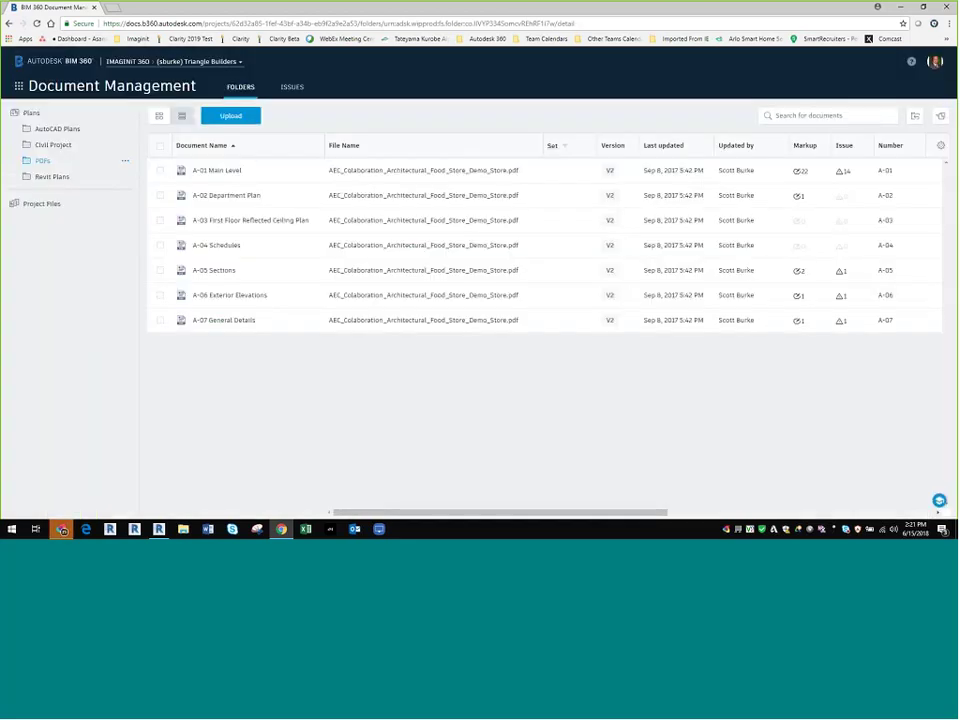
Step: Switch to the Issues list and scroll through the project's 50 issues
click(290, 88)
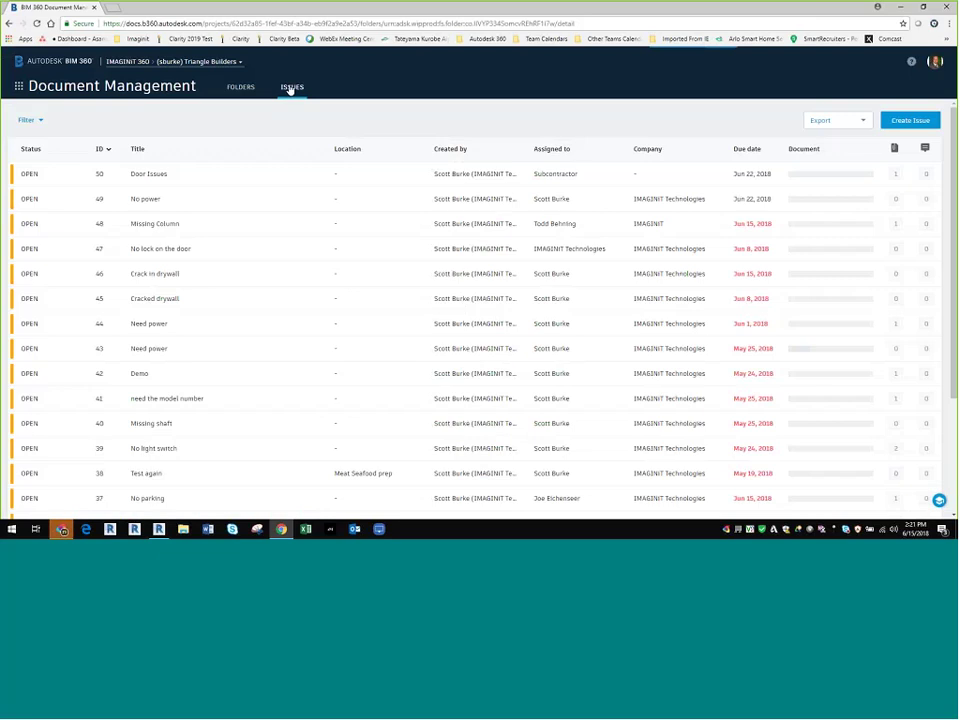
scroll(640, 212, down, 1)
scroll(574, 315, down, 2)
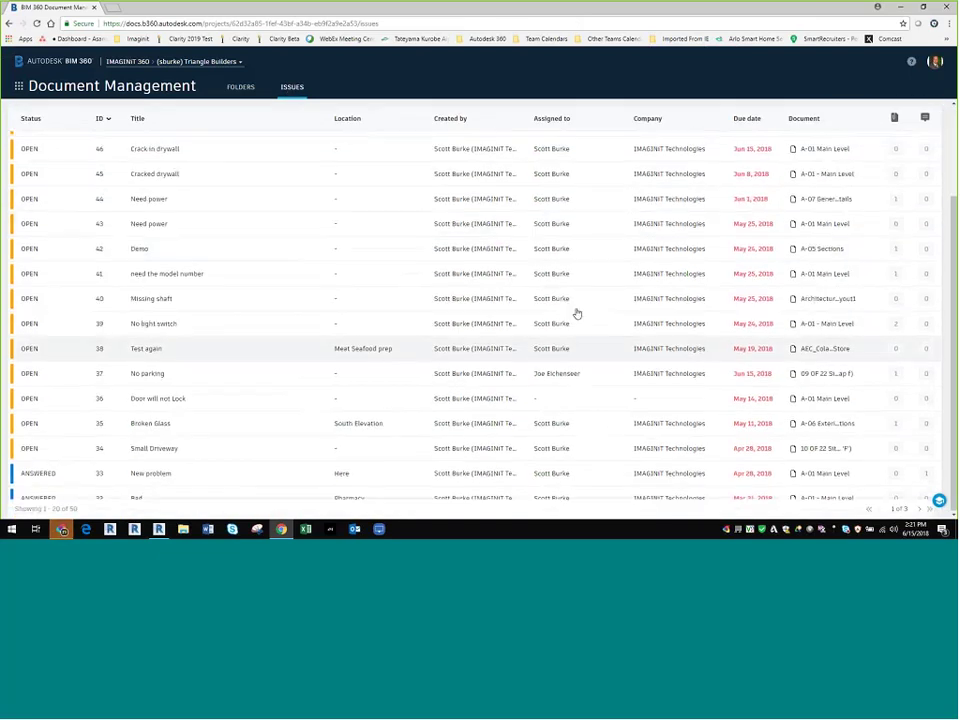
scroll(574, 315, up, 3)
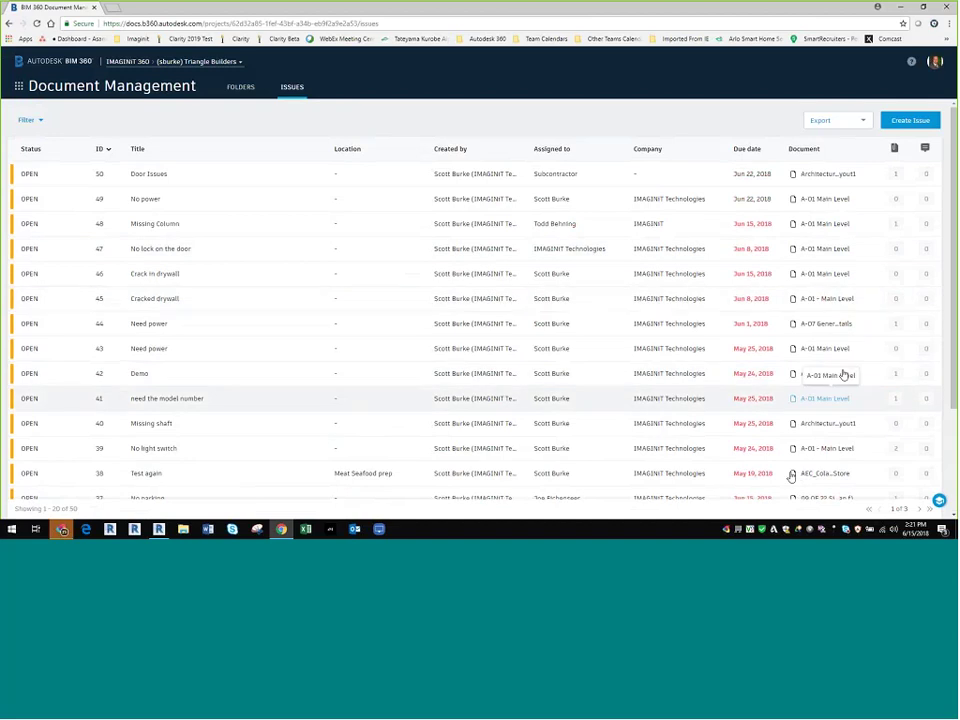
scroll(904, 229, down, 3)
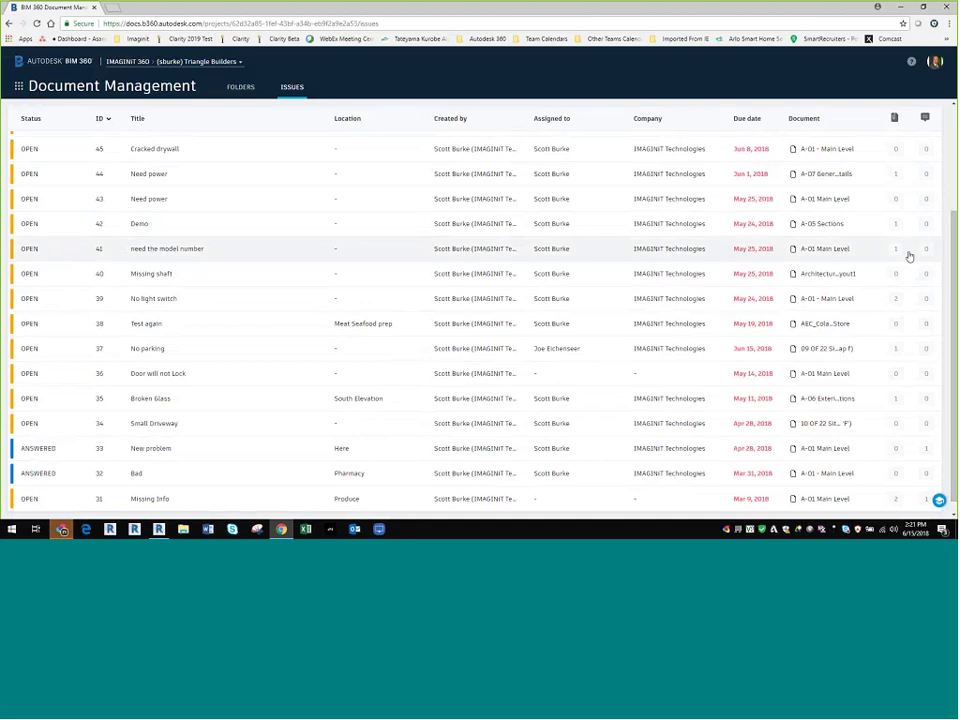
Step: Inspect issue #41's attachments, then close its details panel
click(909, 256)
click(475, 146)
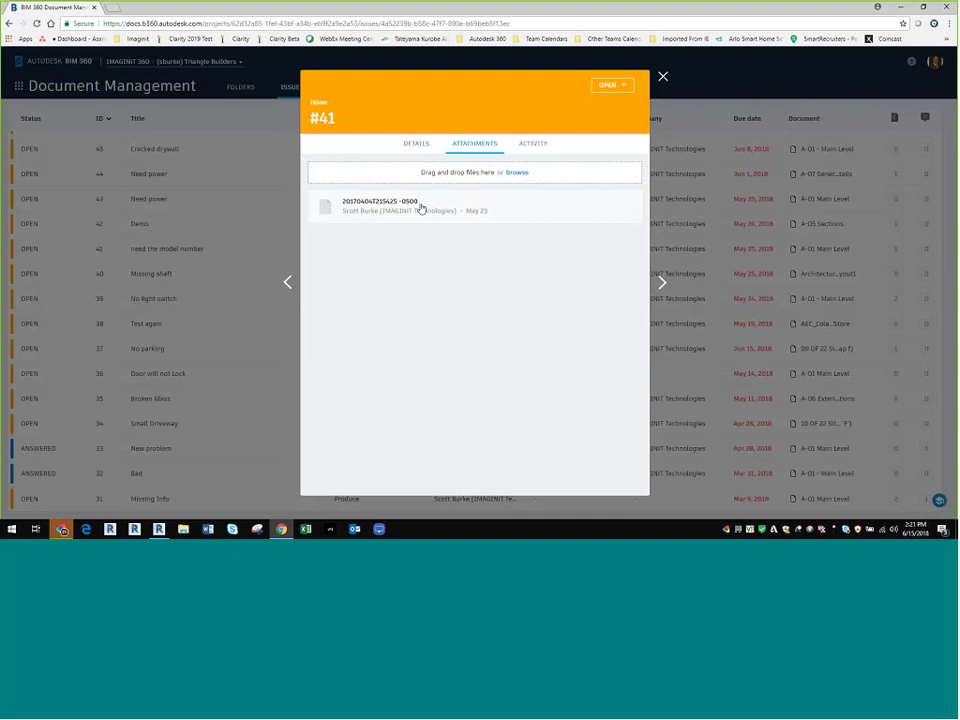
click(663, 76)
scroll(709, 315, up, 3)
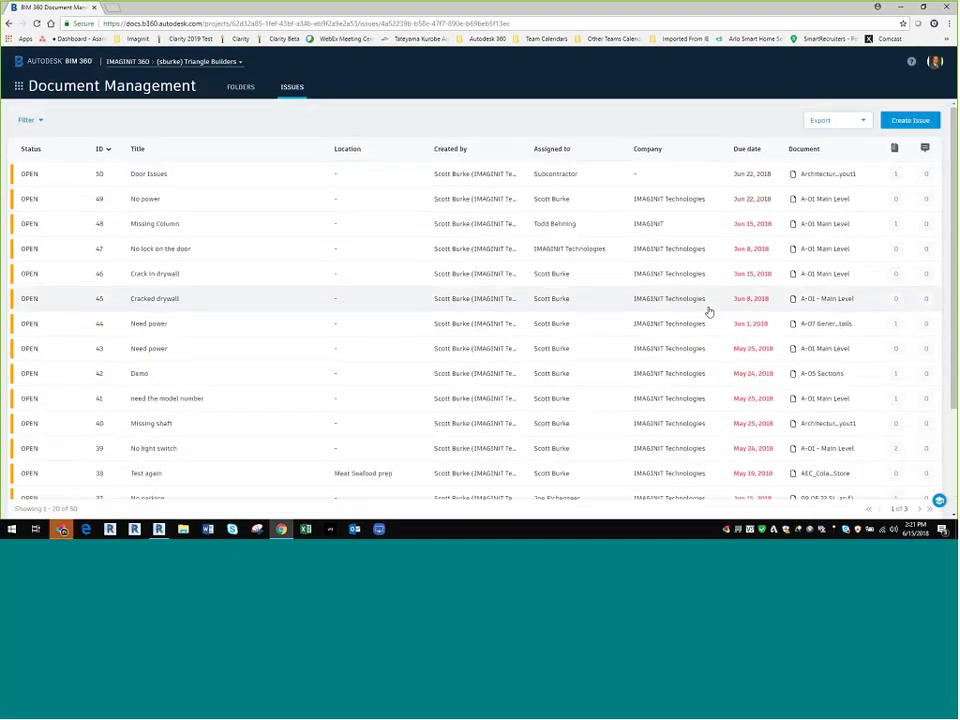
click(27, 120)
click(79, 159)
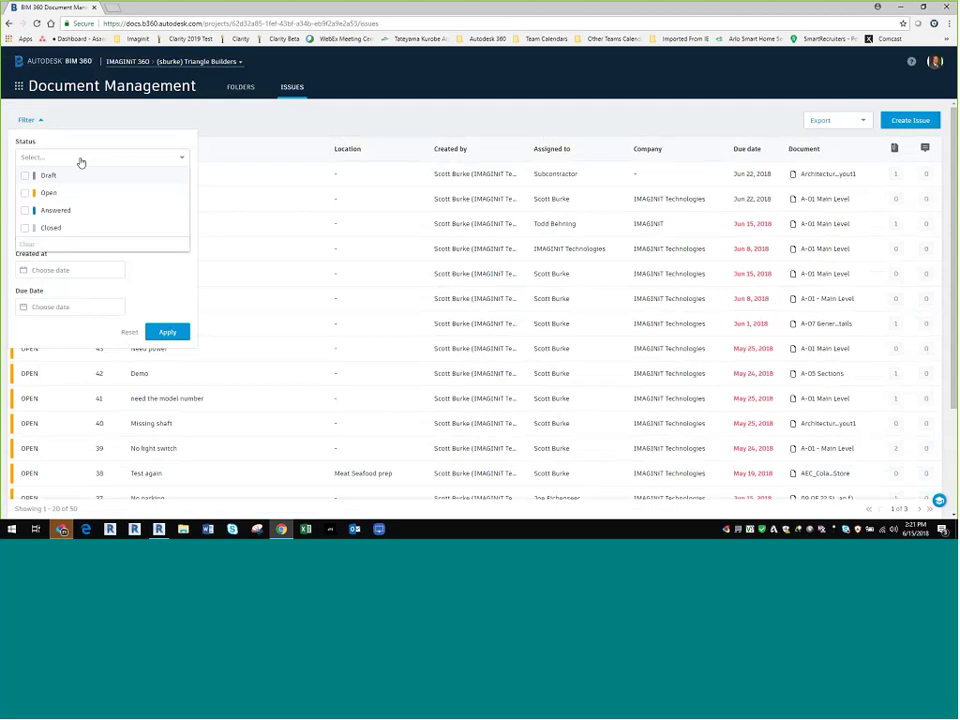
click(75, 229)
click(233, 292)
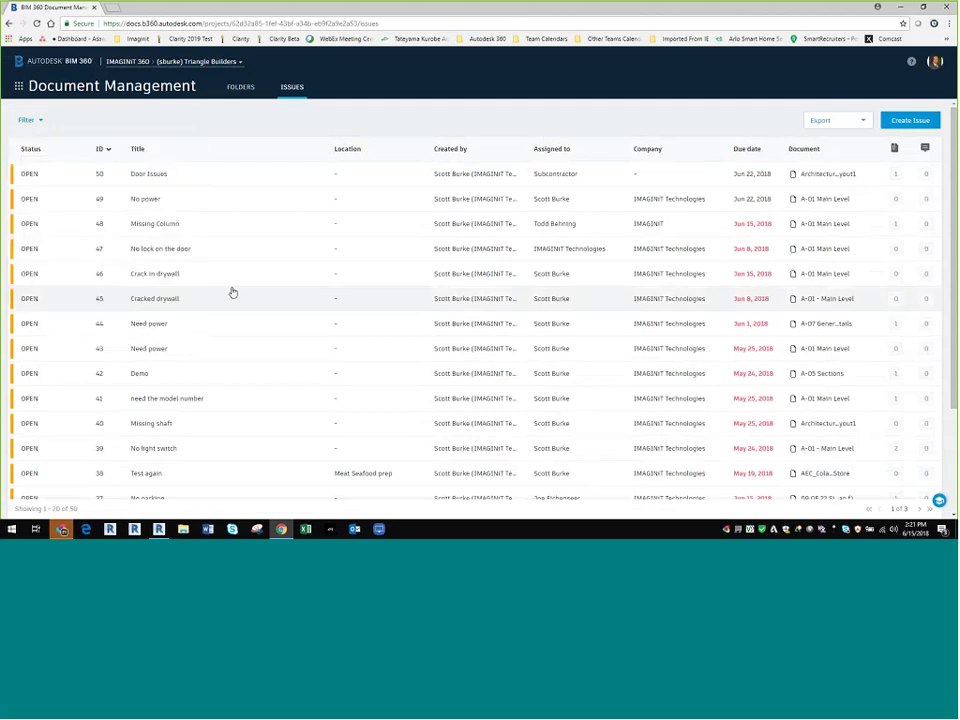
click(233, 292)
click(658, 78)
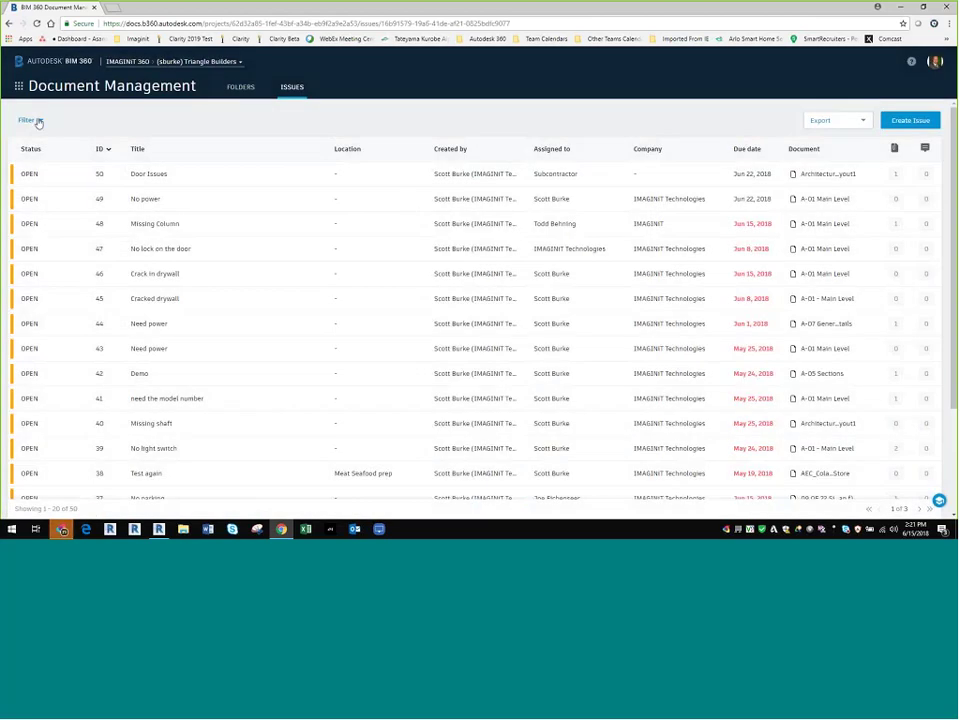
click(30, 120)
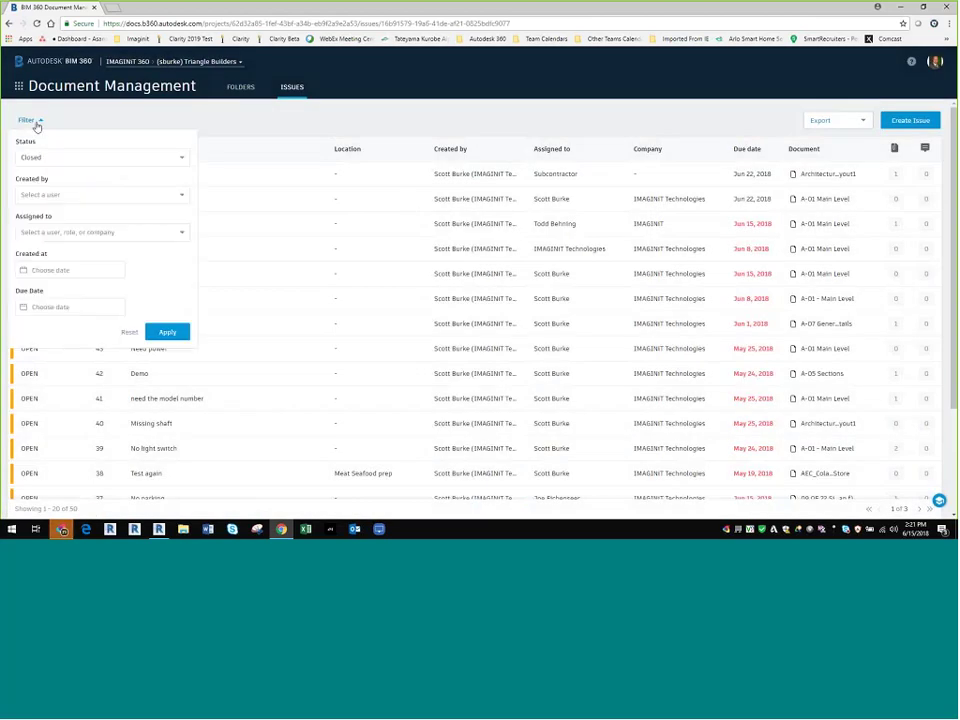
click(175, 336)
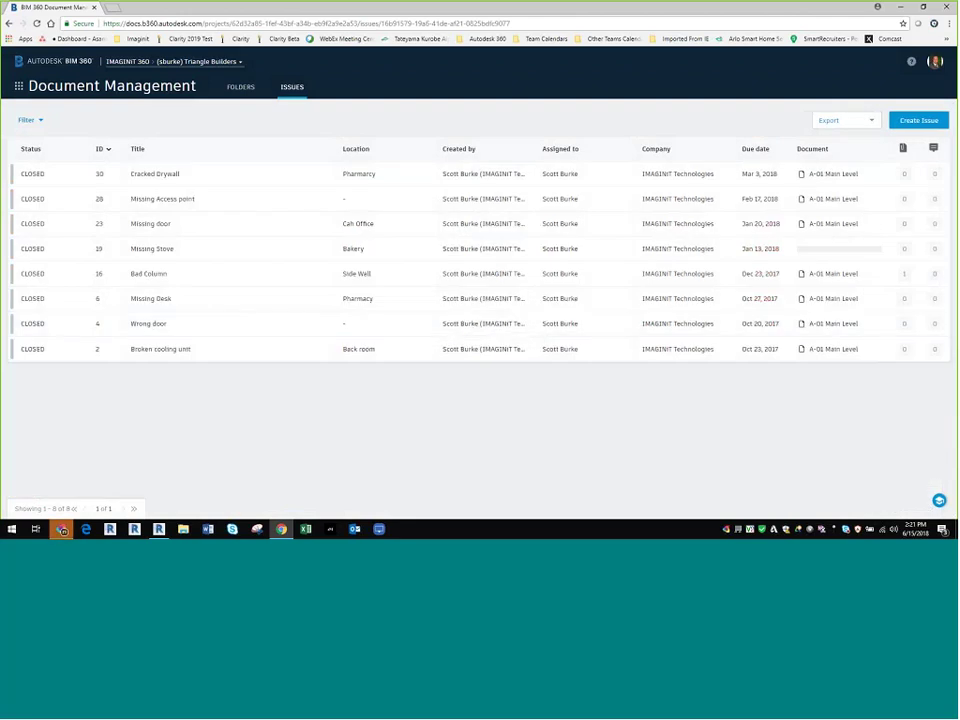
click(30, 120)
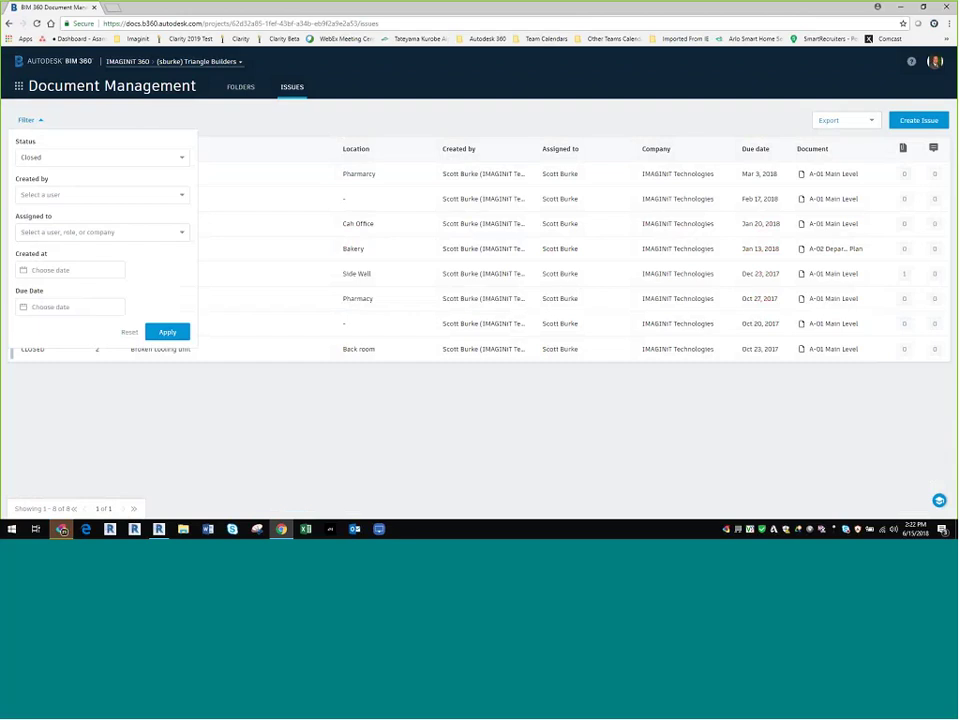
click(129, 333)
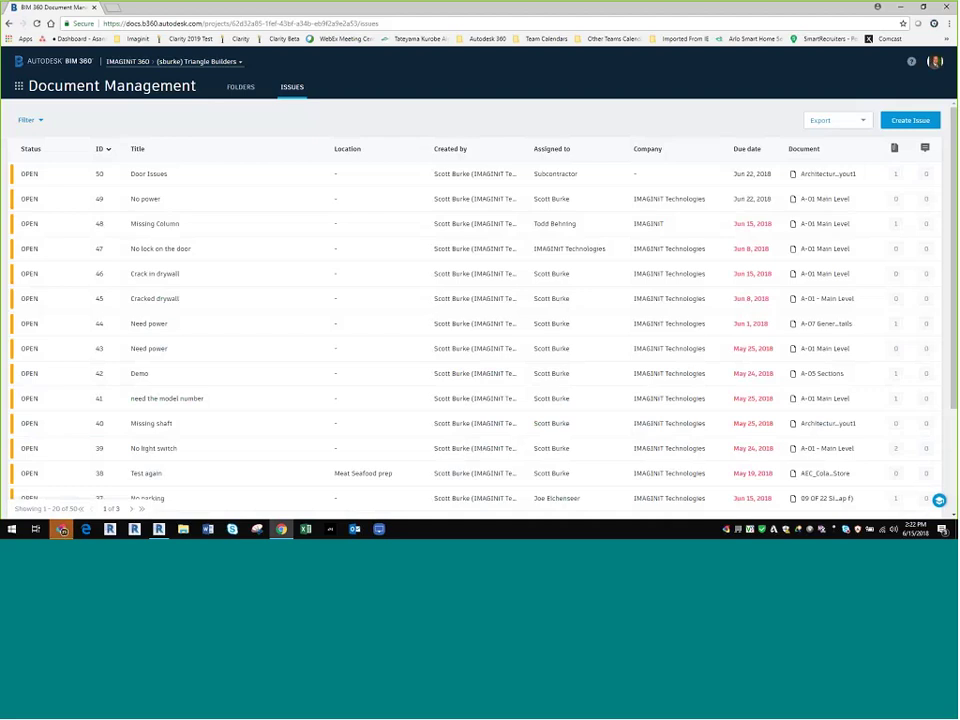
Step: Check the PDF/CSV Export report options, dismiss them, and bring up the BIM 360 module switcher
click(866, 122)
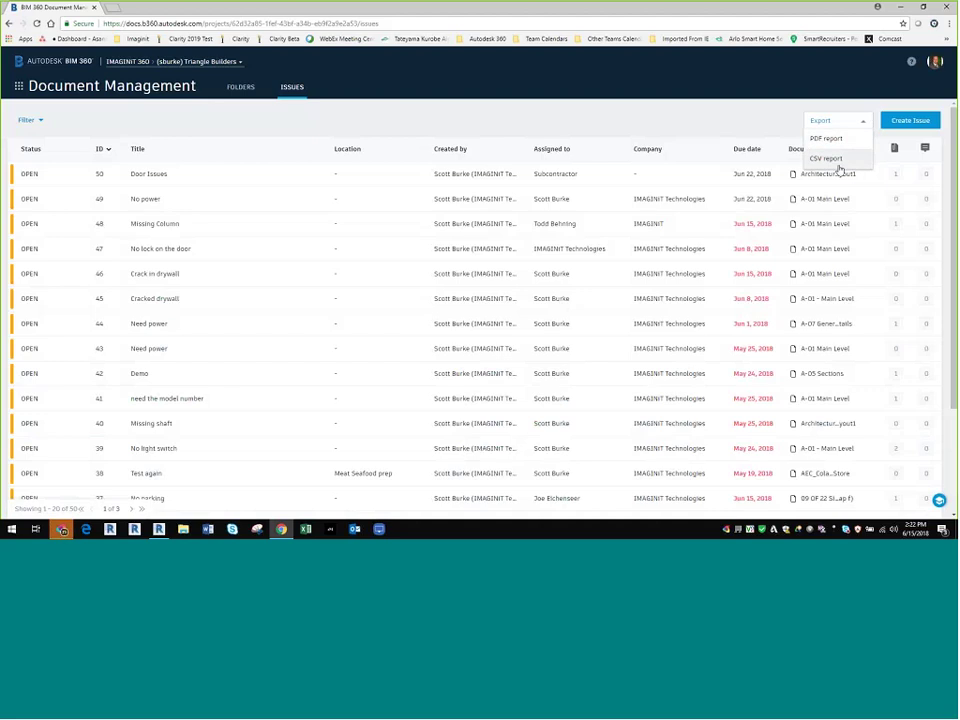
click(494, 151)
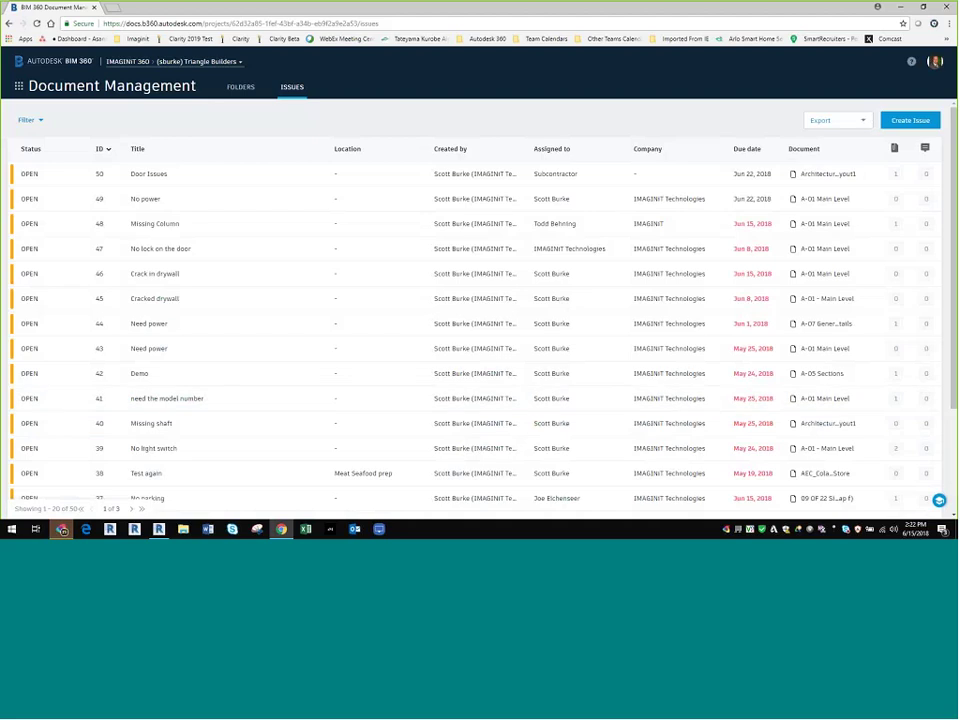
click(18, 86)
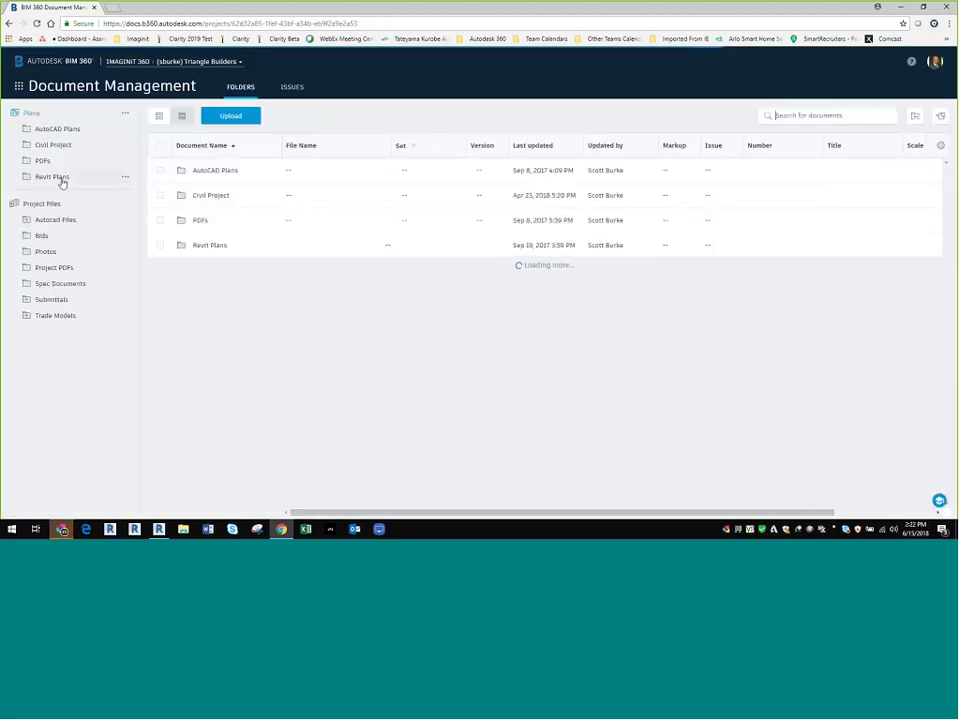
Step: Open the A-01 - Main Level sheet from the Revit Plans folder, widening the Document Name column first
click(57, 180)
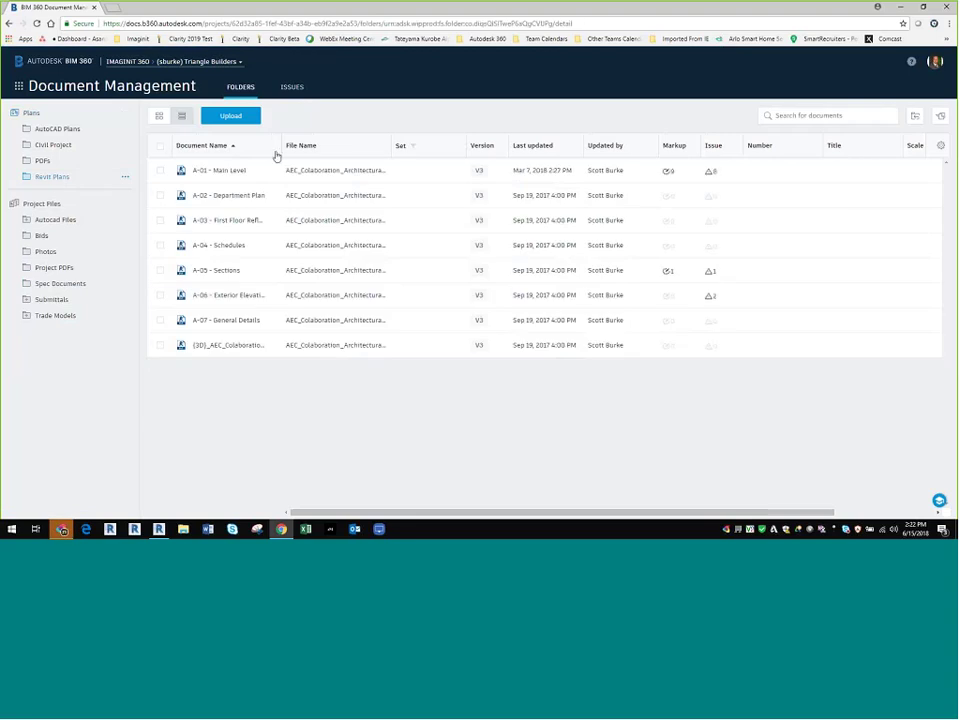
drag(283, 152, 361, 156)
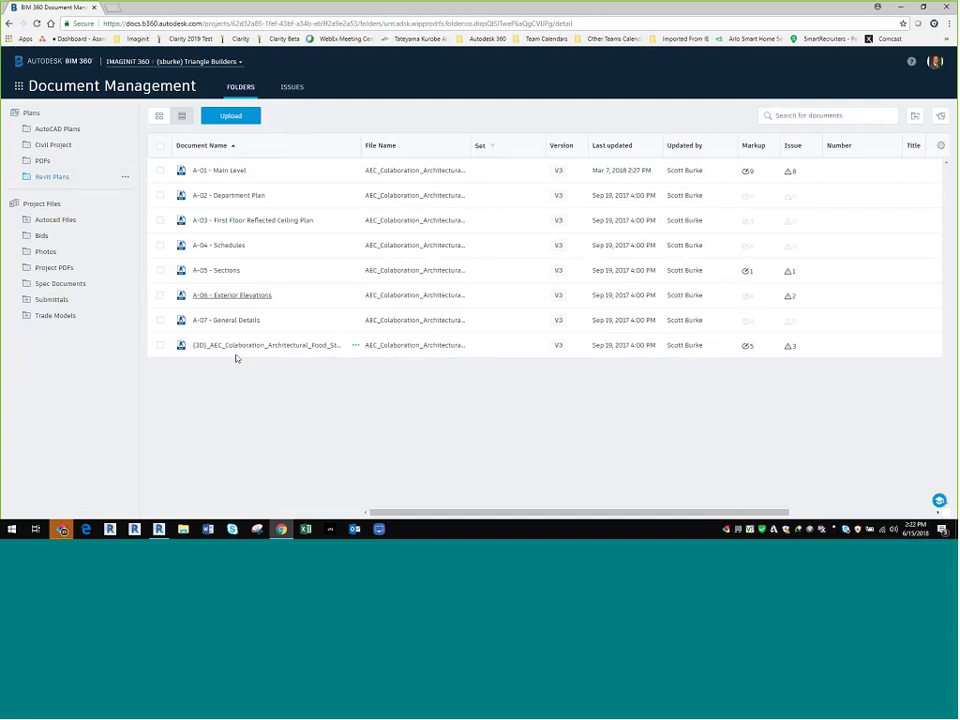
click(220, 171)
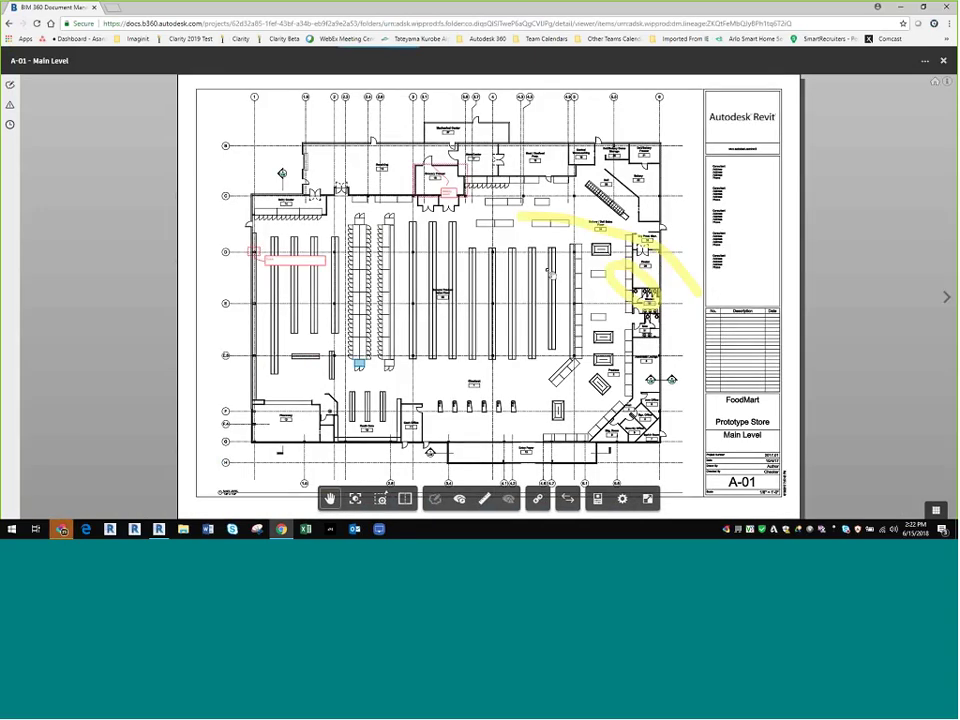
Step: Zoom and pan the A-01 plan across the offices, lounge and title block
scroll(624, 399, up, 5)
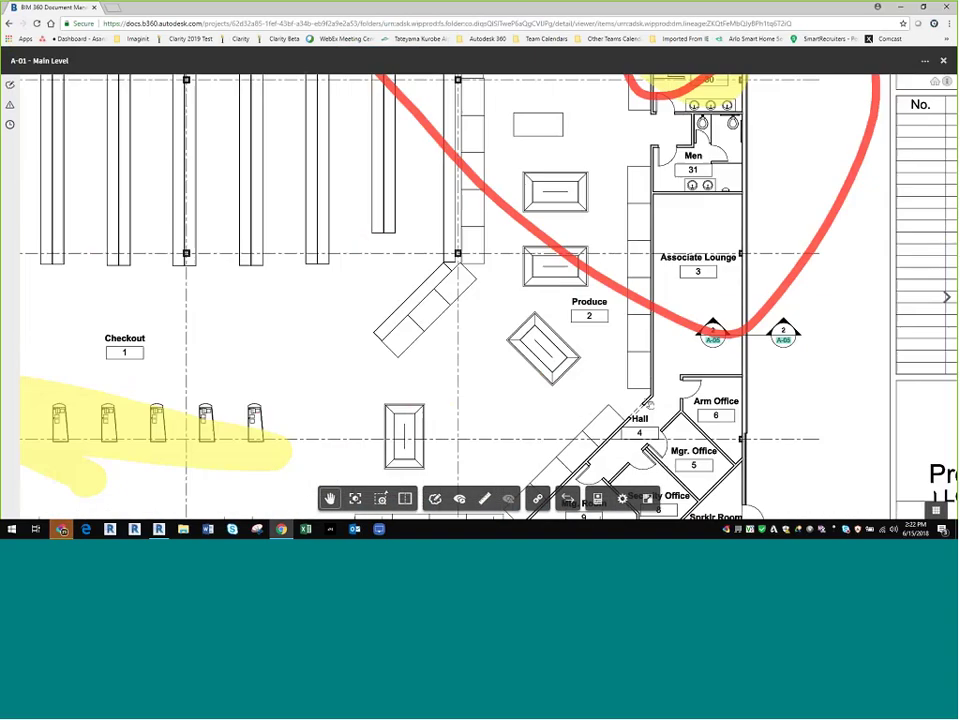
drag(624, 400, 595, 163)
scroll(592, 237, up, 2)
scroll(590, 240, up, 10)
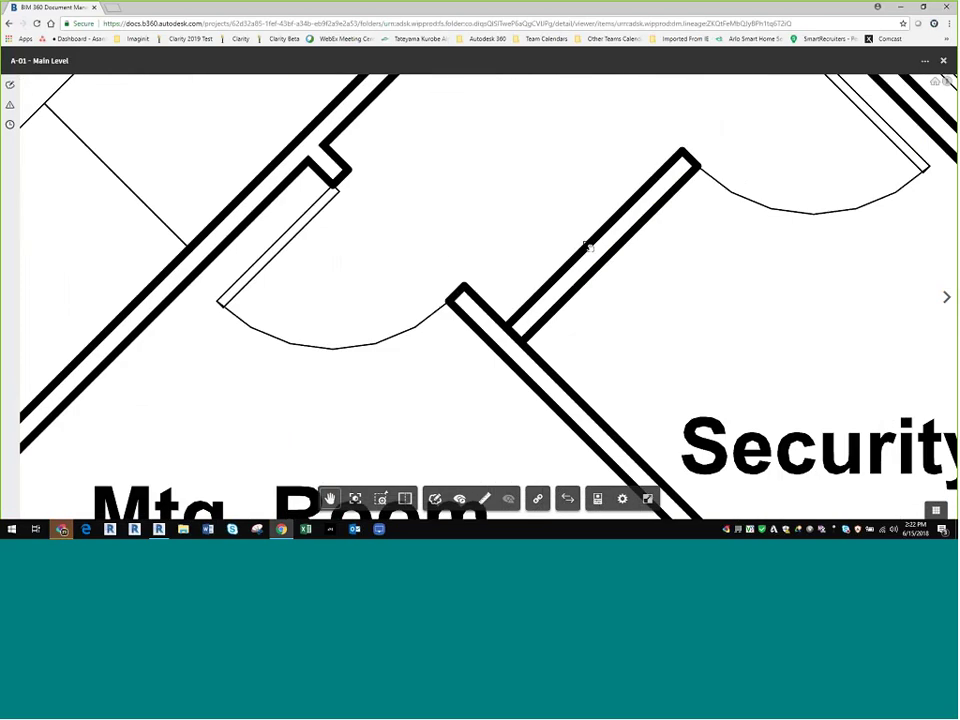
scroll(578, 245, down, 10)
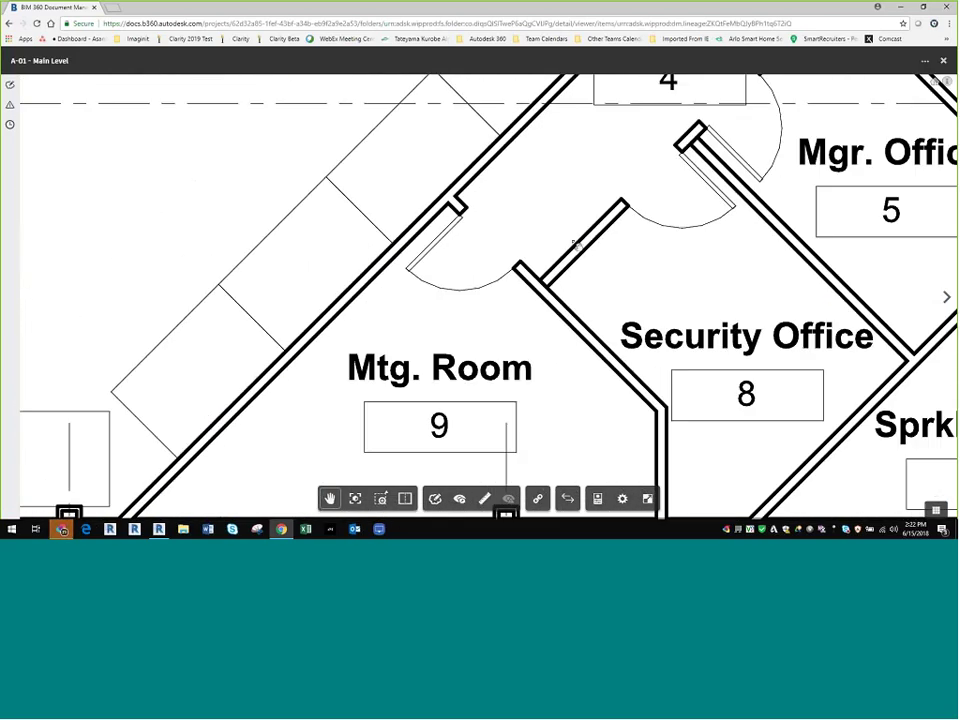
scroll(565, 280, down, 3)
drag(565, 280, 520, 355)
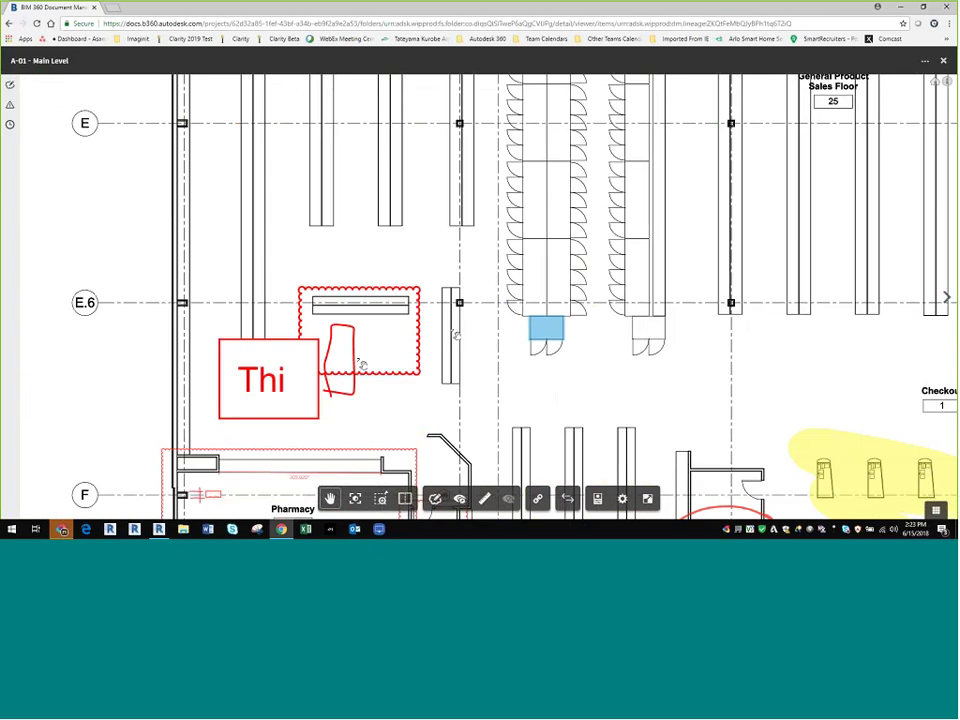
Step: Bring the Cash Office and Entry Foyer into view and show the sheet's issues list
drag(499, 467, 575, 165)
drag(875, 341, 247, 372)
scroll(247, 372, up, 1)
scroll(245, 372, up, 3)
mouse_move(240, 370)
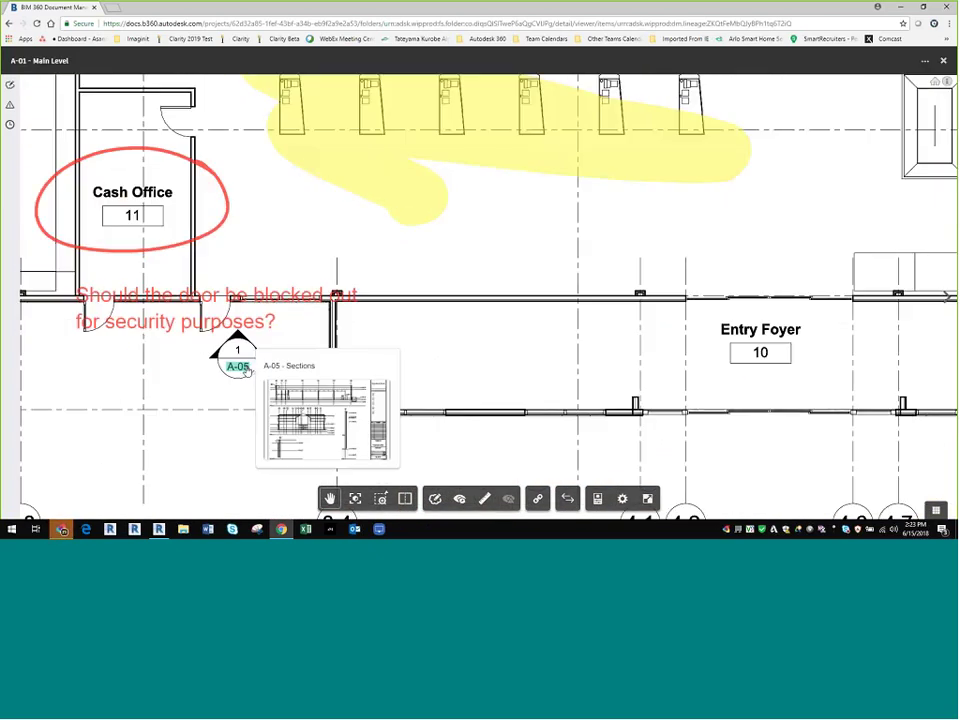
scroll(240, 370, down, 6)
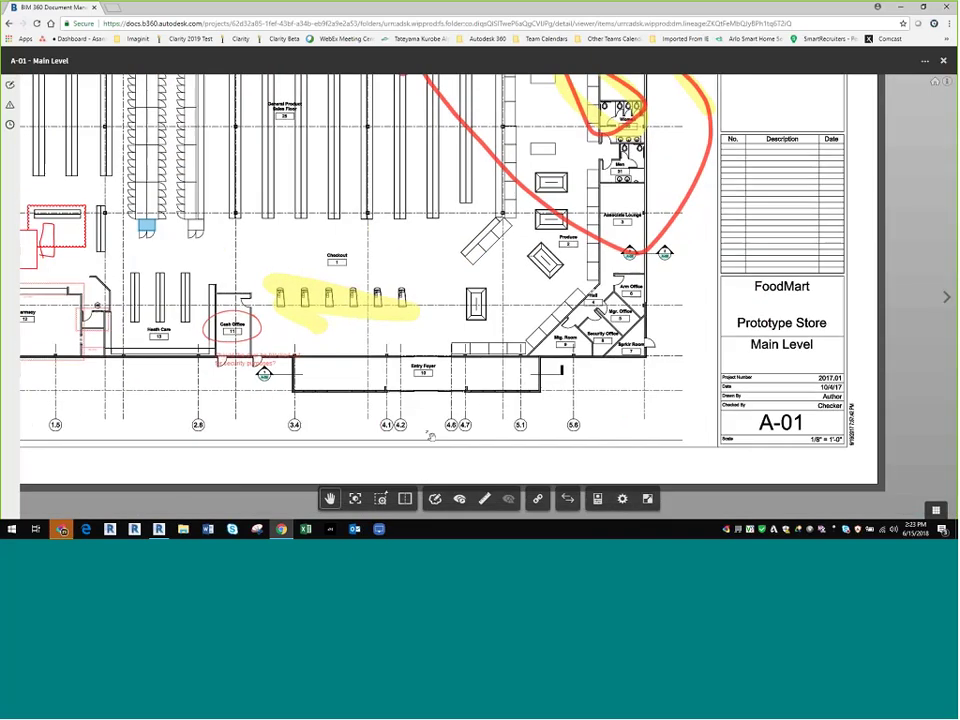
drag(280, 170, 448, 437)
scroll(257, 227, down, 1)
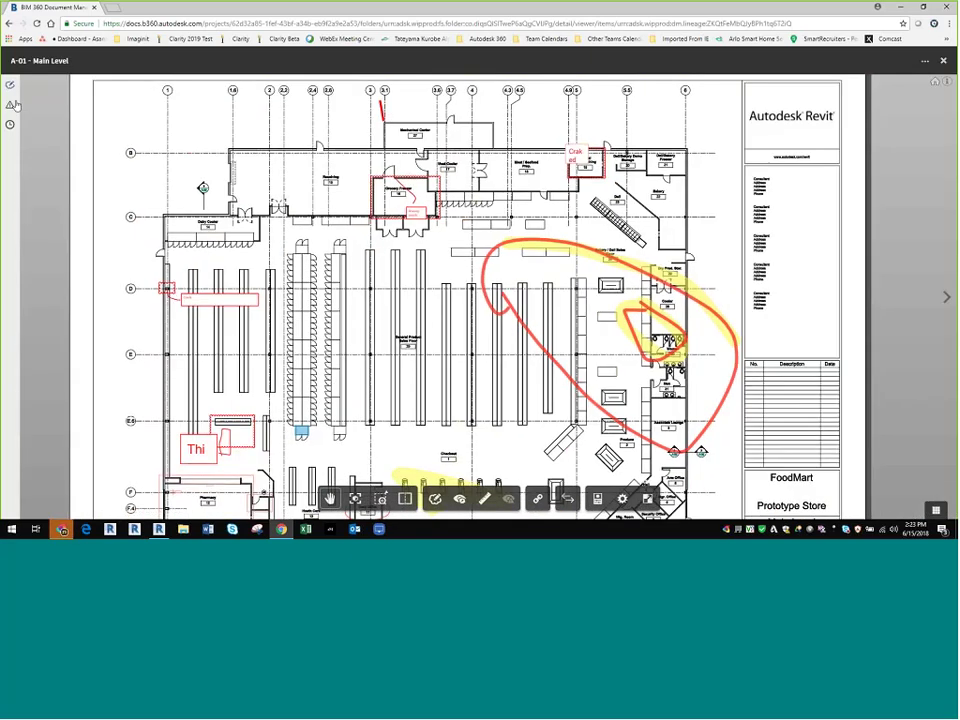
click(10, 85)
Step: Review issues #45 (Cracked drywall) and #32, then close the details and zoom out
click(88, 165)
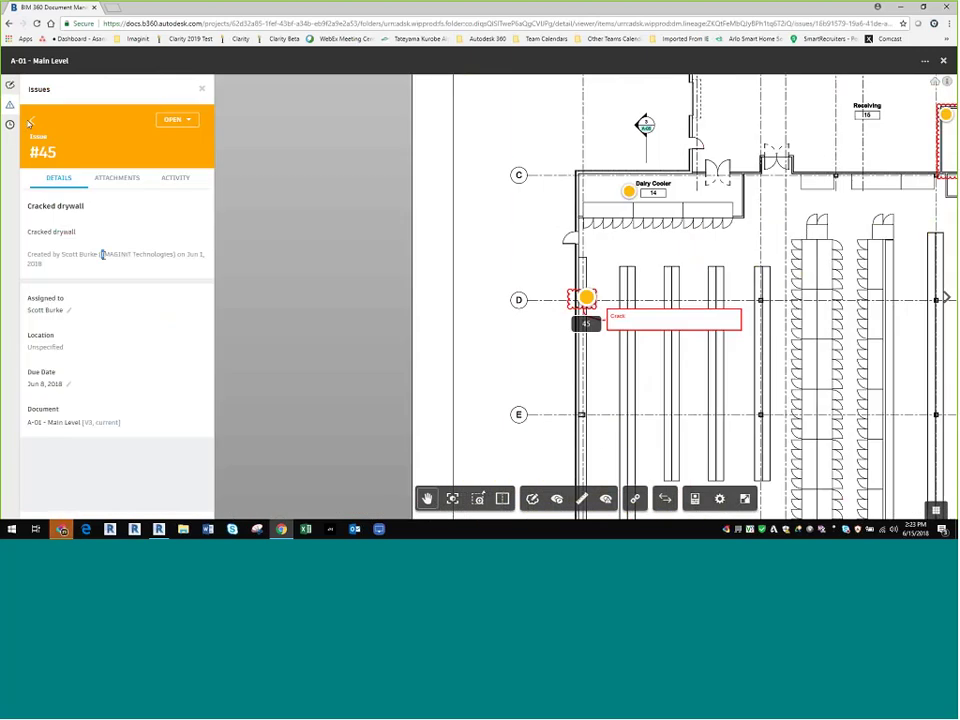
click(32, 122)
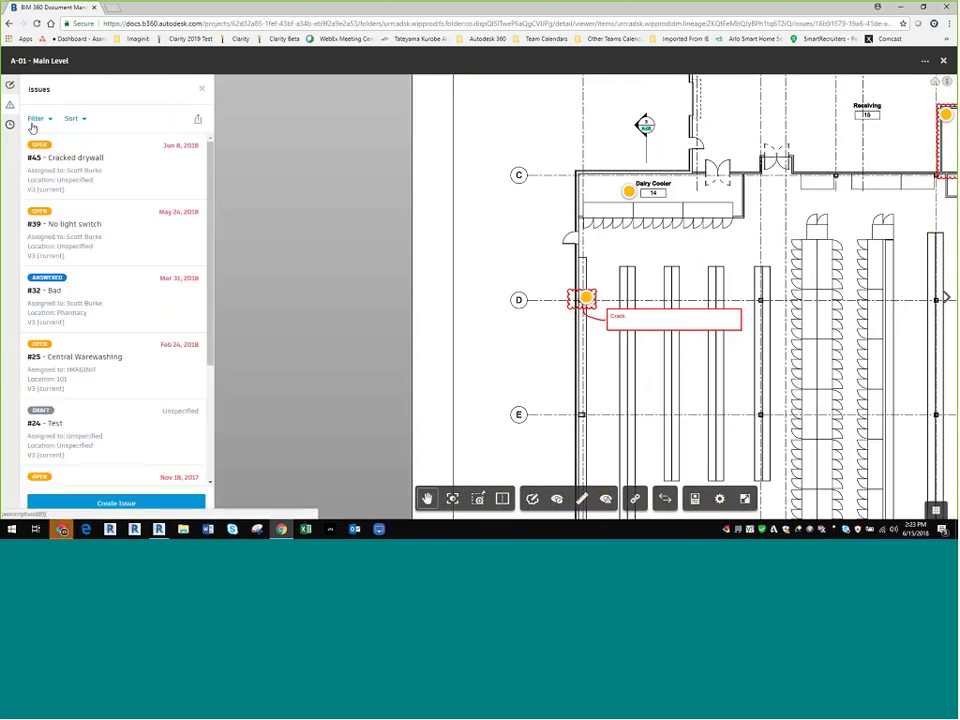
click(68, 330)
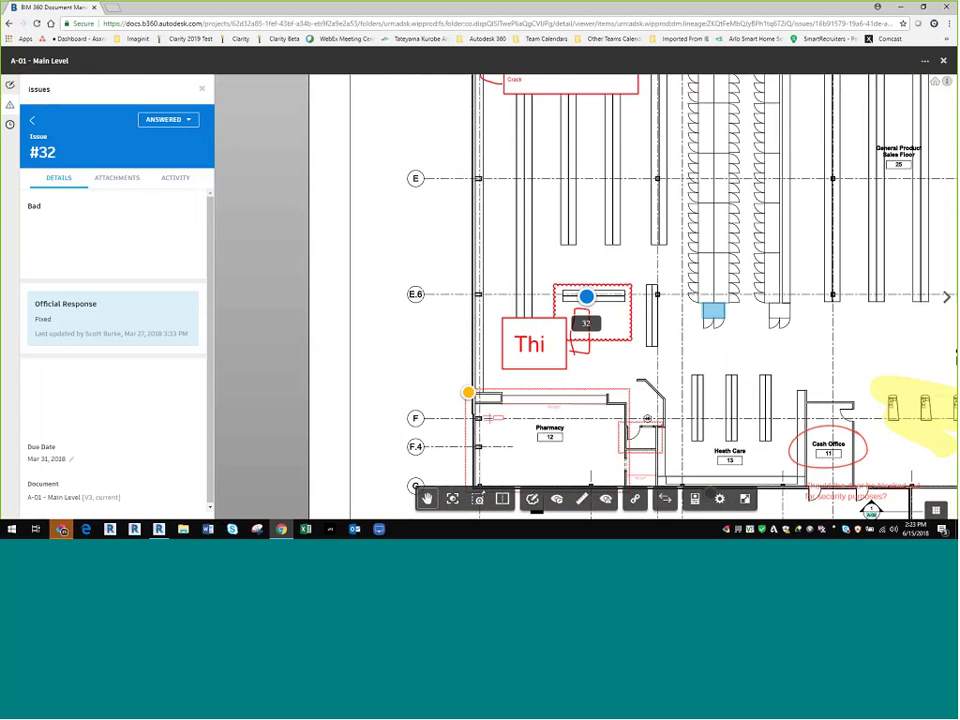
click(202, 89)
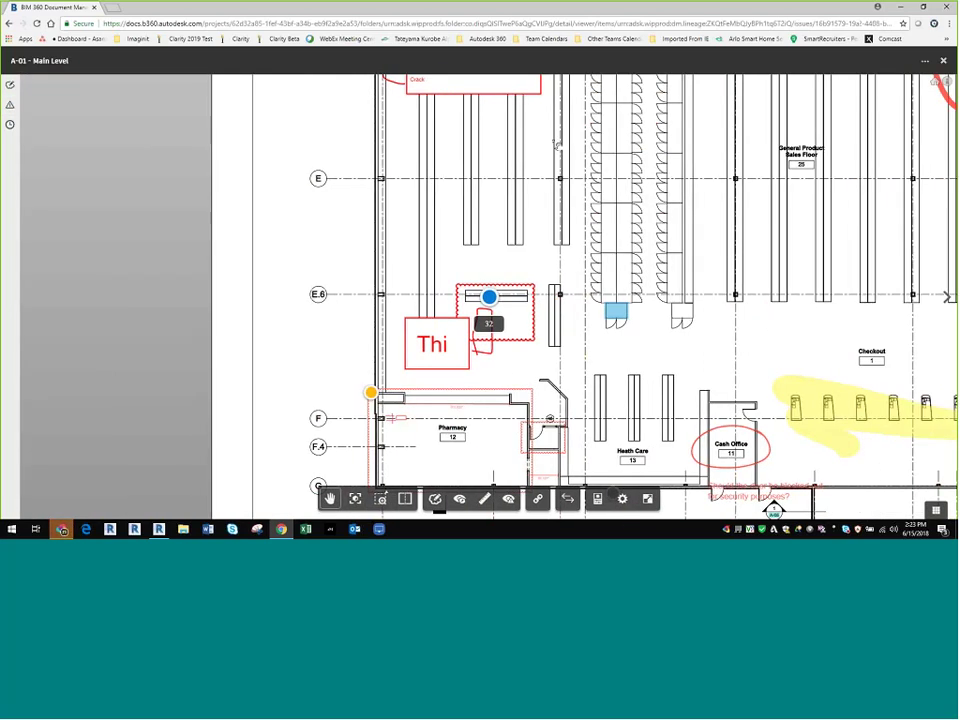
scroll(541, 141, up, 3)
scroll(444, 146, down, 3)
scroll(232, 200, down, 3)
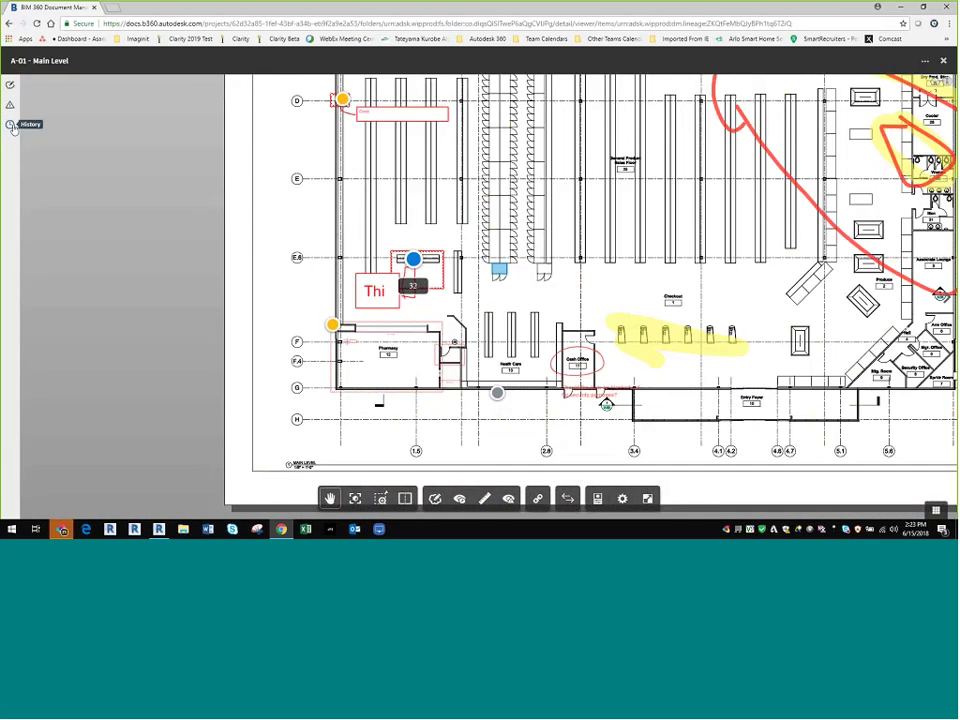
Step: Check the sheet's version history, zoom out to the full sheet, and close the viewer
click(10, 124)
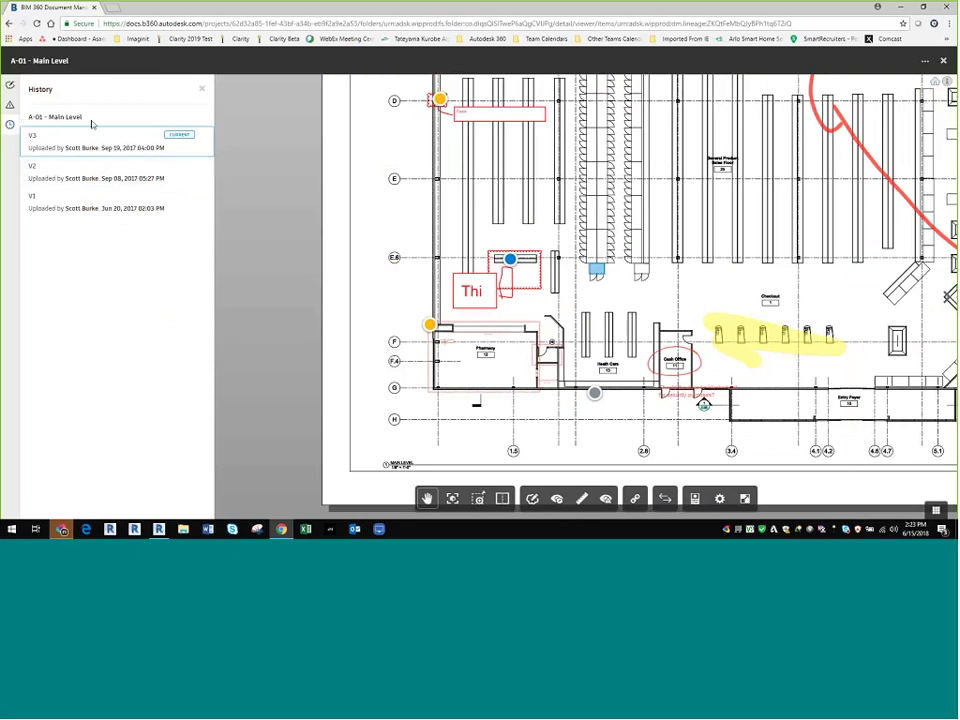
click(200, 88)
scroll(399, 393, down, 6)
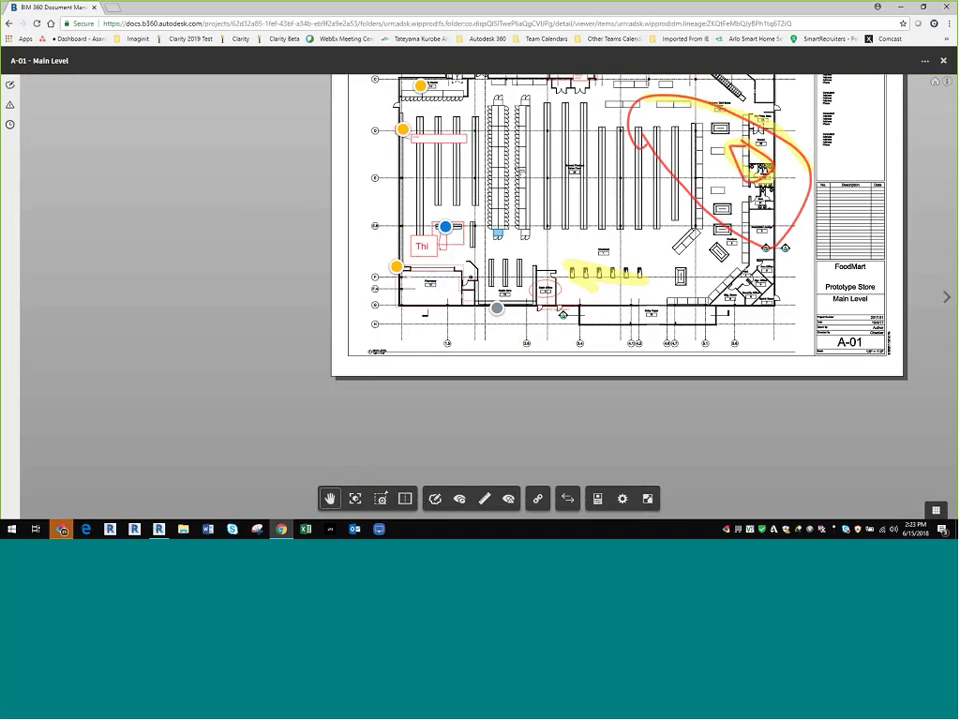
scroll(412, 270, down, 2)
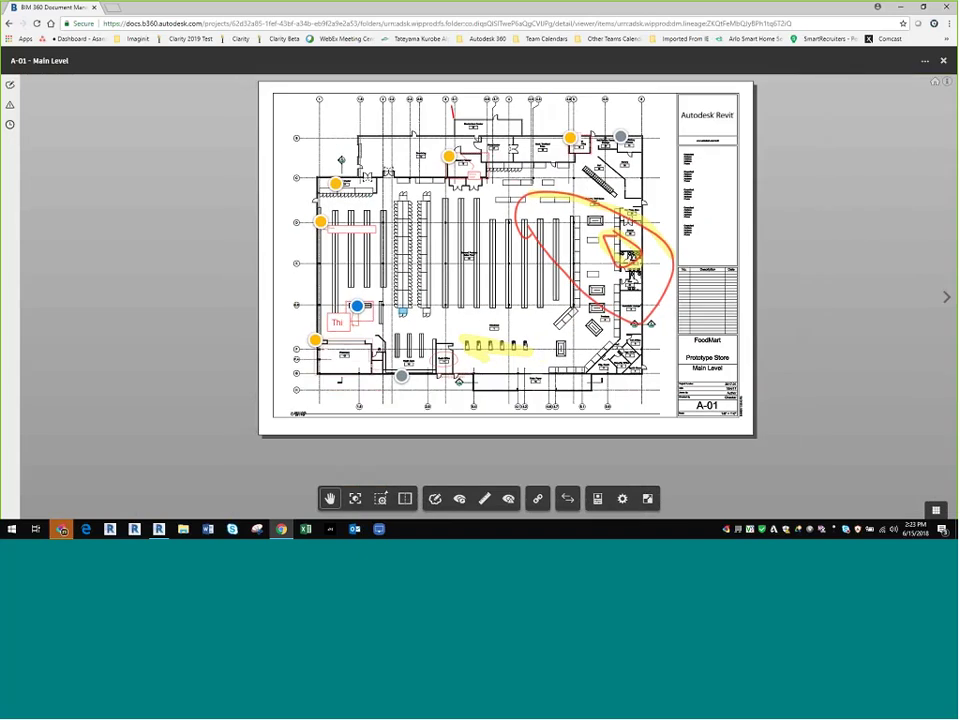
click(943, 61)
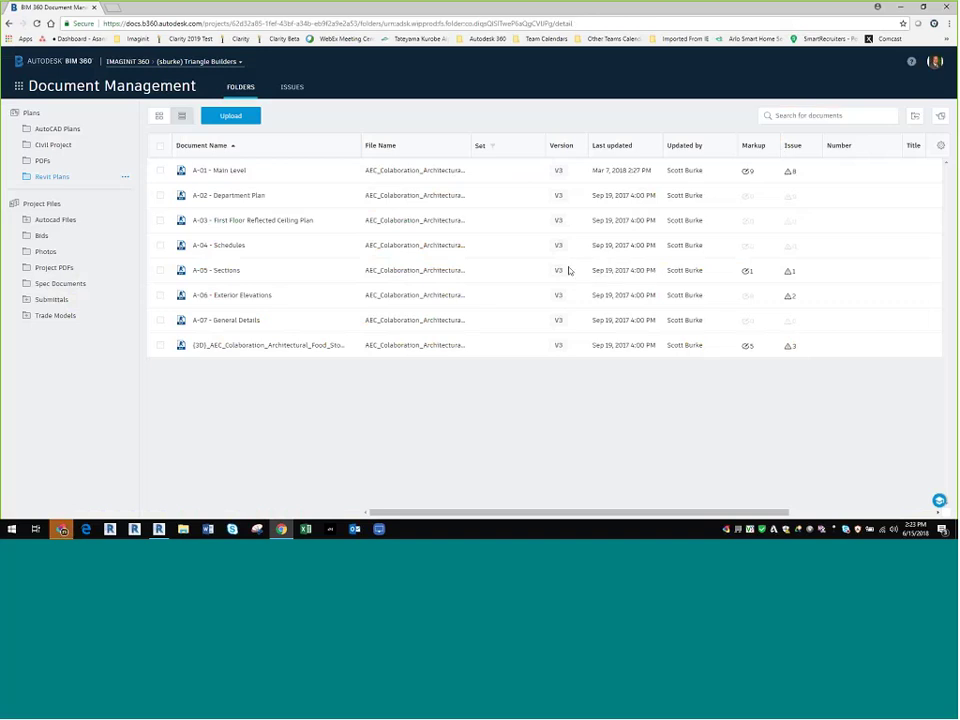
Step: From A-01 Main Level's version history, pick versions V3 and V2 to compare
click(558, 172)
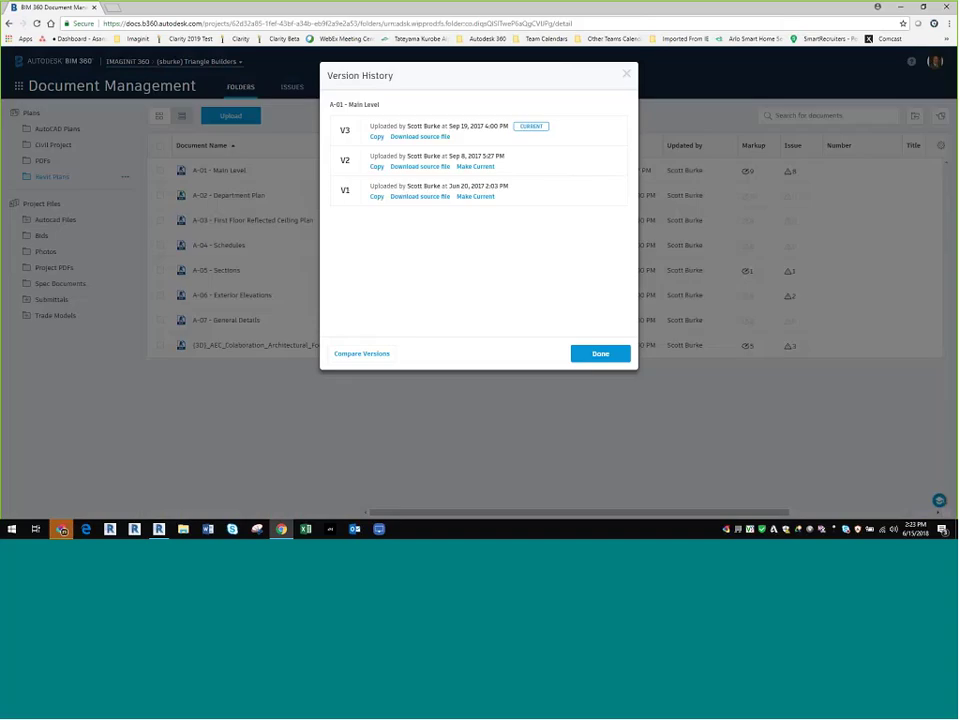
click(363, 355)
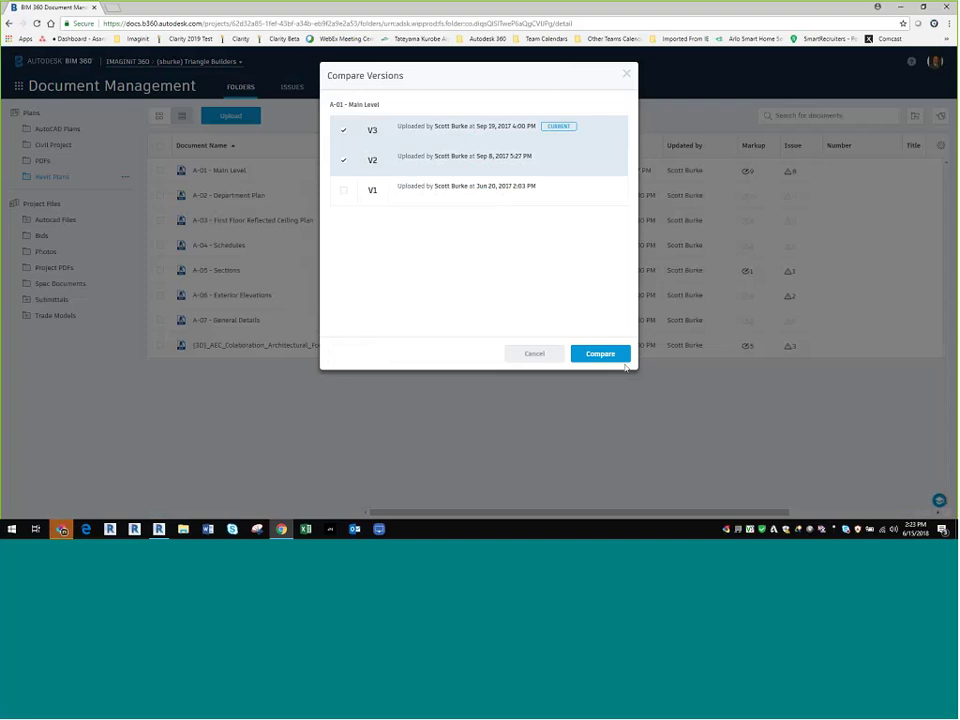
Step: Run the Version 2 vs Version 3 comparison of the A-01 sheet
click(612, 356)
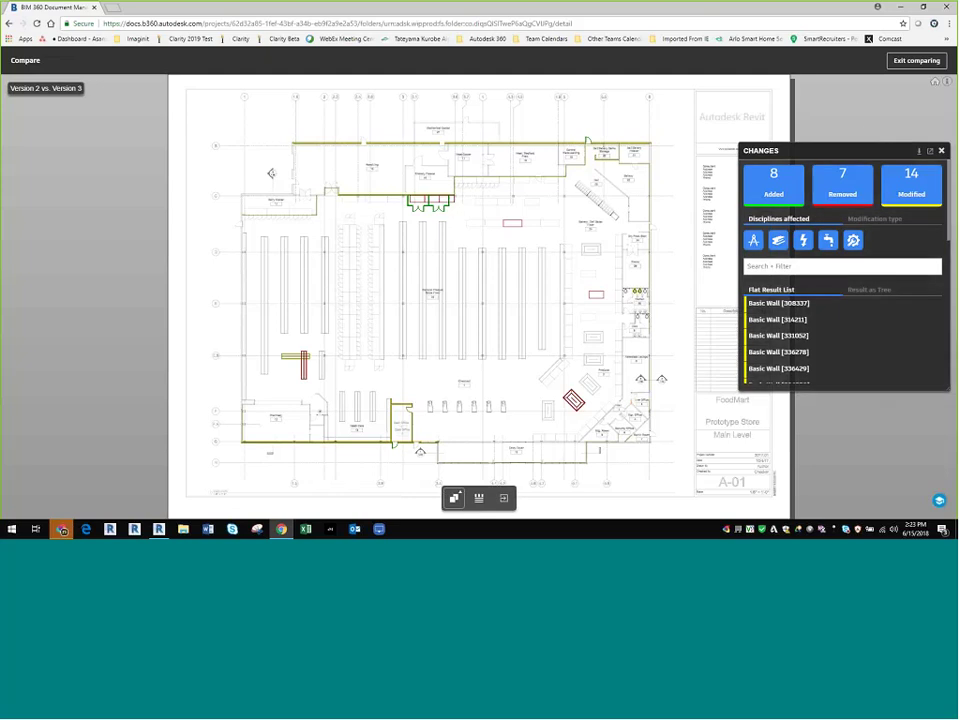
scroll(297, 360, up, 3)
scroll(297, 360, up, 5)
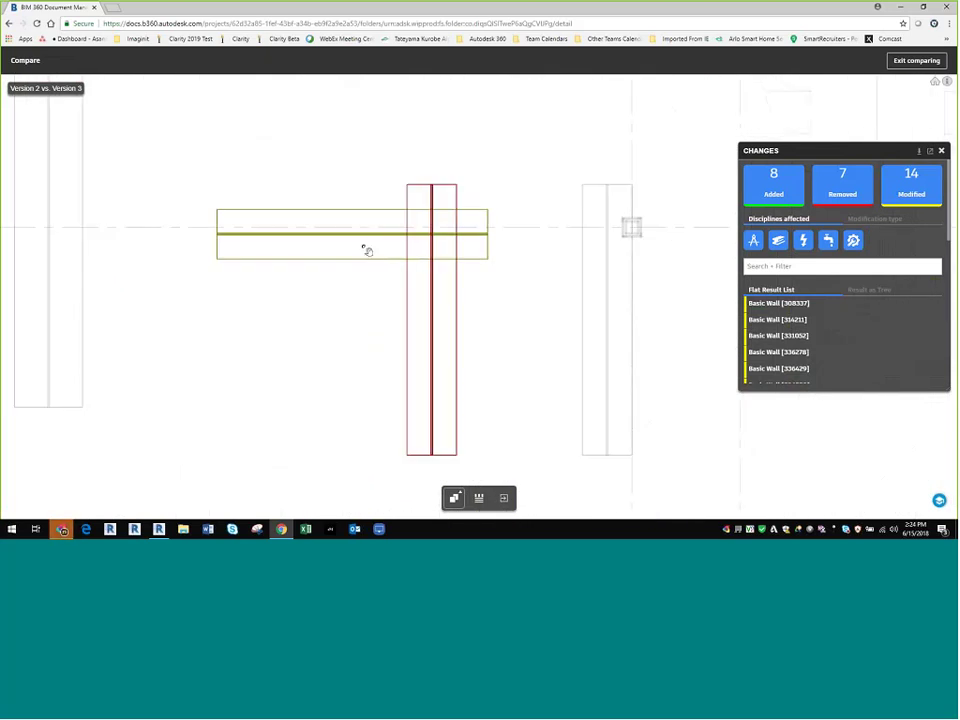
scroll(383, 303, down, 6)
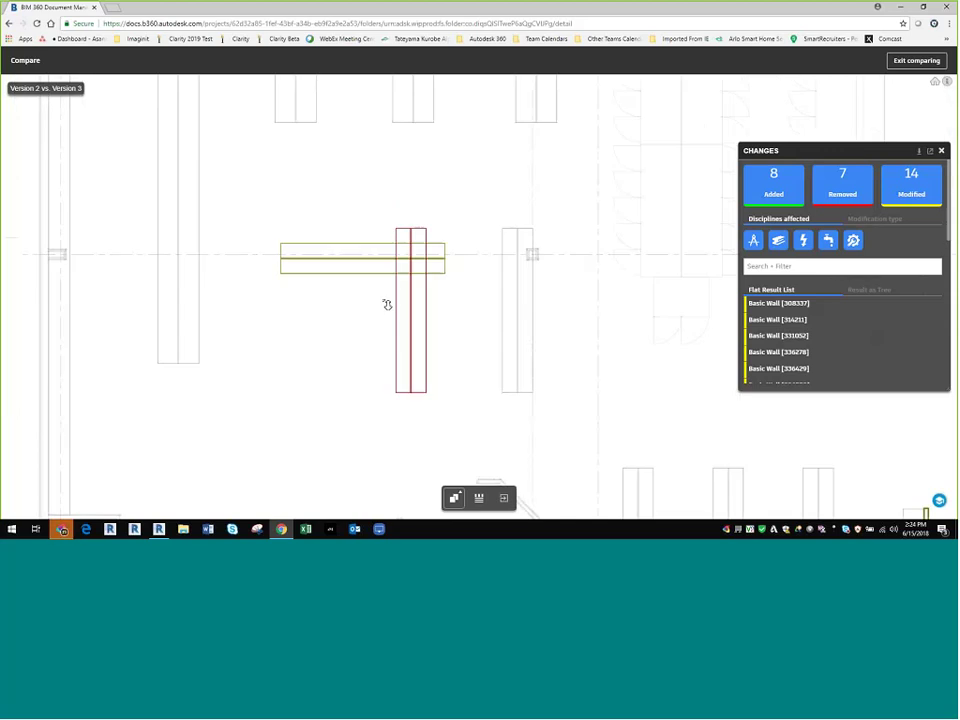
Step: Zoom and pan the compared plan around the Cash Office and Grocery Freezer areas
drag(386, 311, 176, 279)
scroll(291, 375, up, 5)
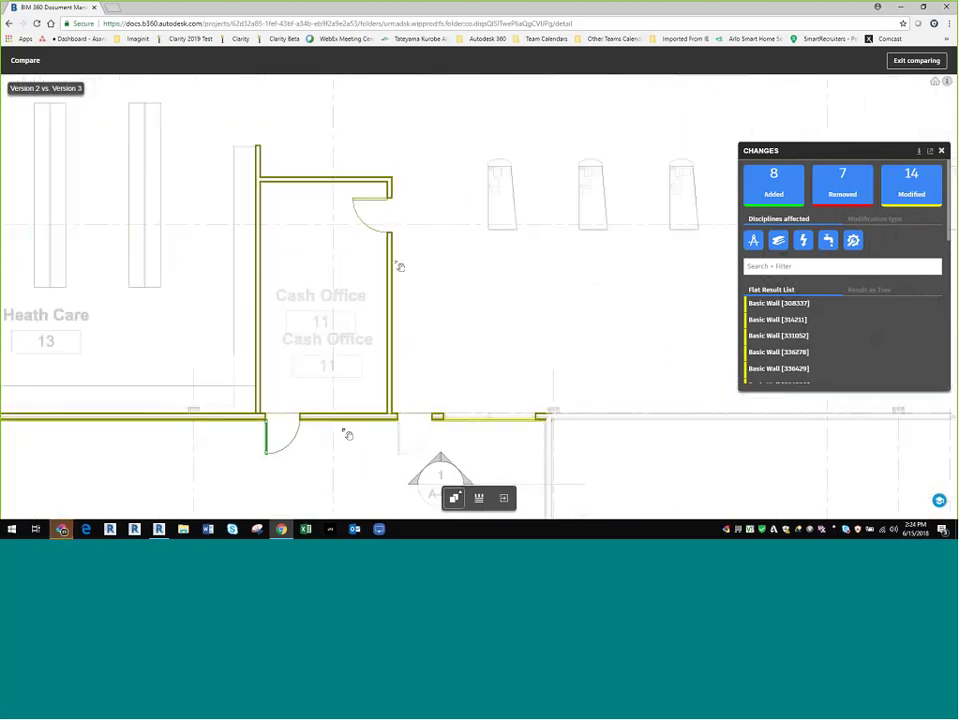
scroll(348, 434, down, 5)
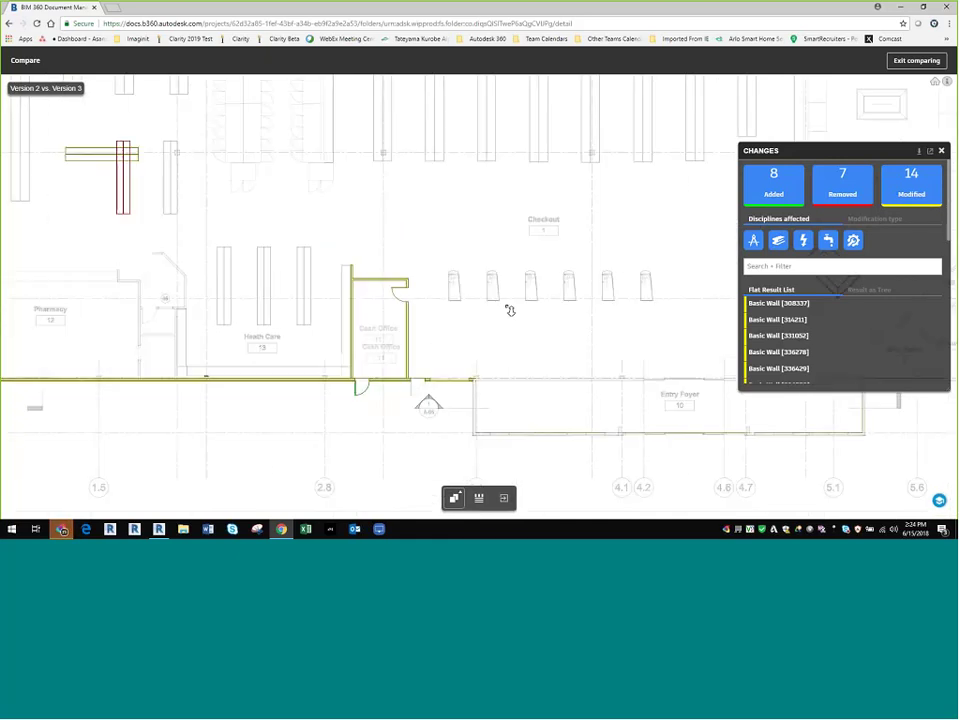
scroll(330, 318, up, 4)
scroll(330, 318, up, 5)
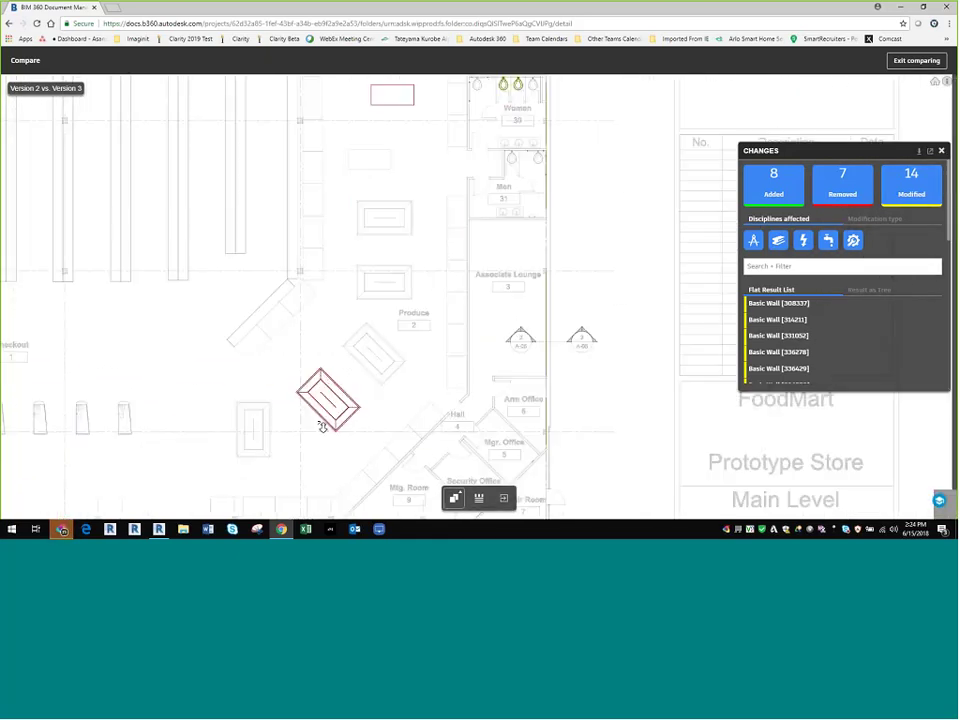
scroll(325, 318, down, 5)
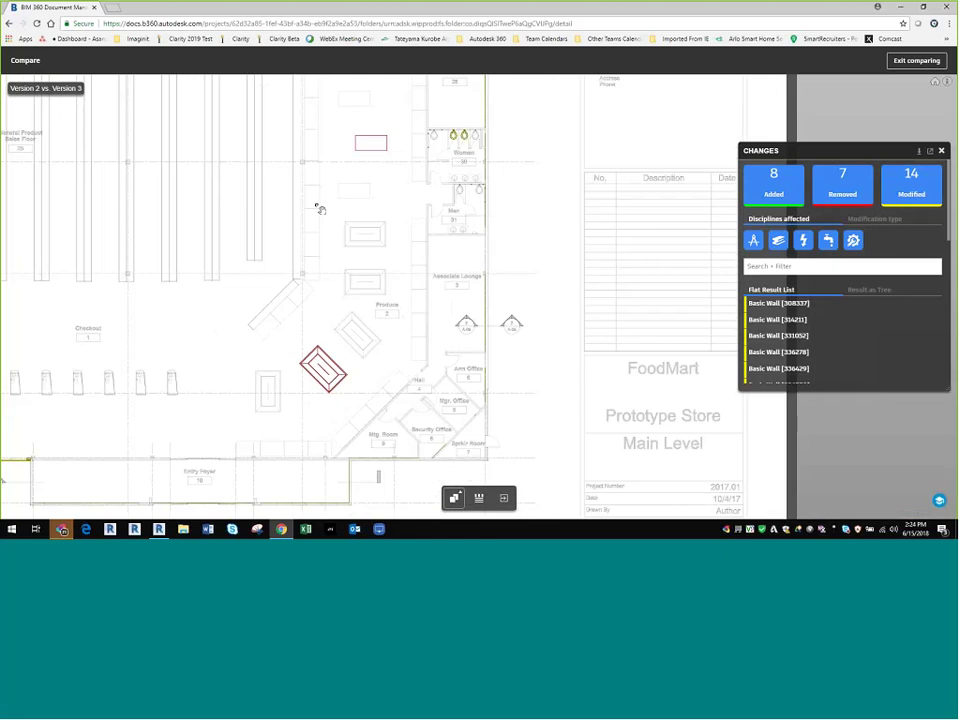
scroll(153, 364, up, 3)
drag(153, 364, 403, 360)
scroll(394, 336, up, 5)
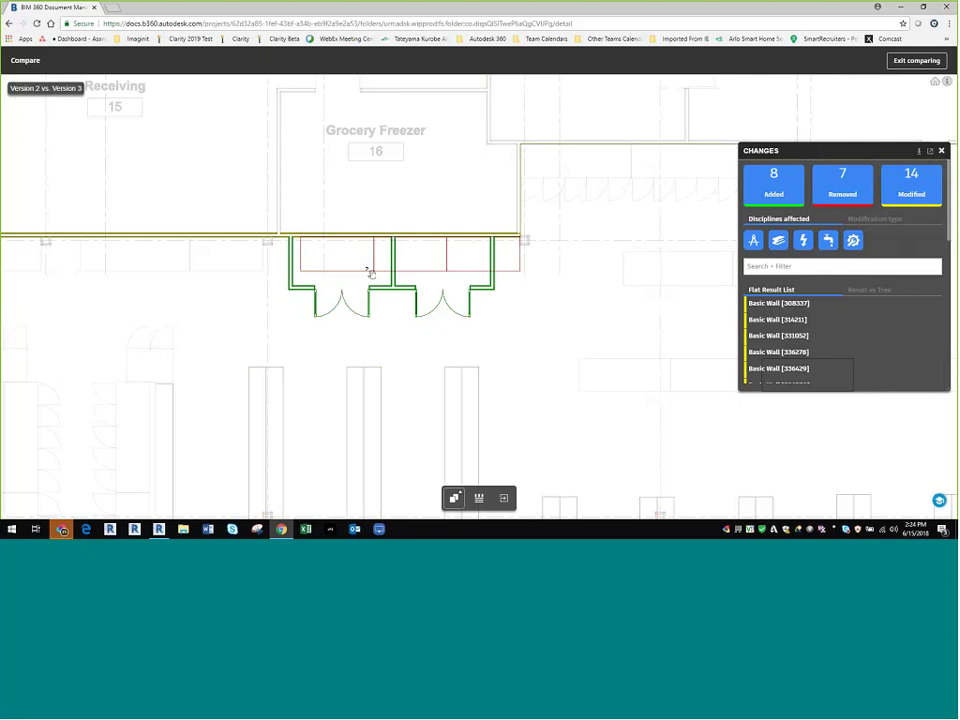
scroll(776, 345, down, 5)
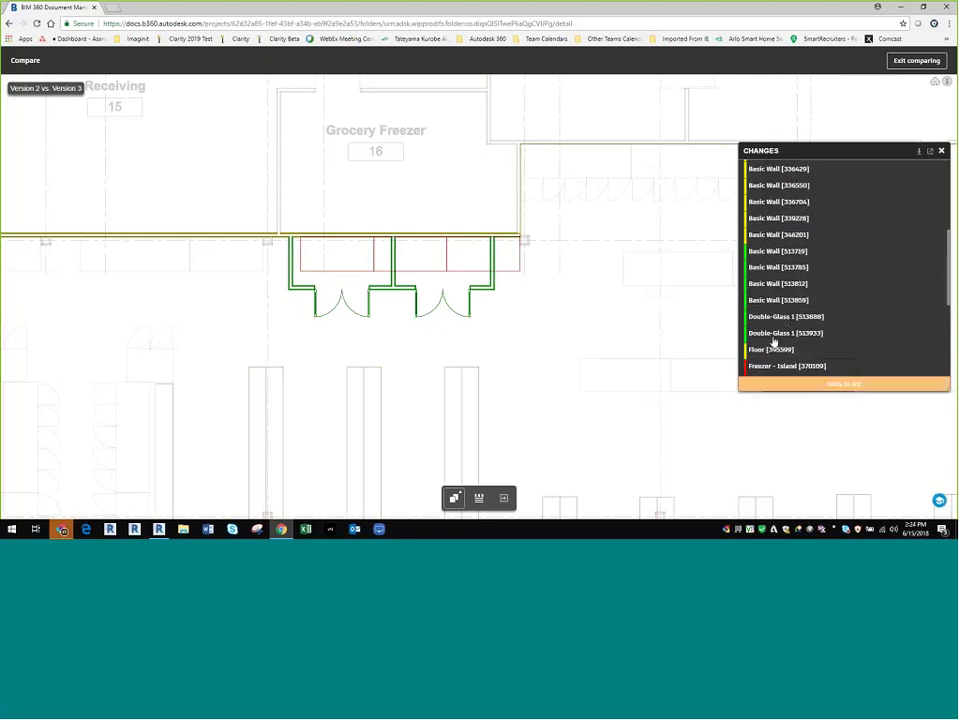
Step: Inspect the Double-Glass 1 [513888, 513933] and five Basic Wall changes
click(785, 318)
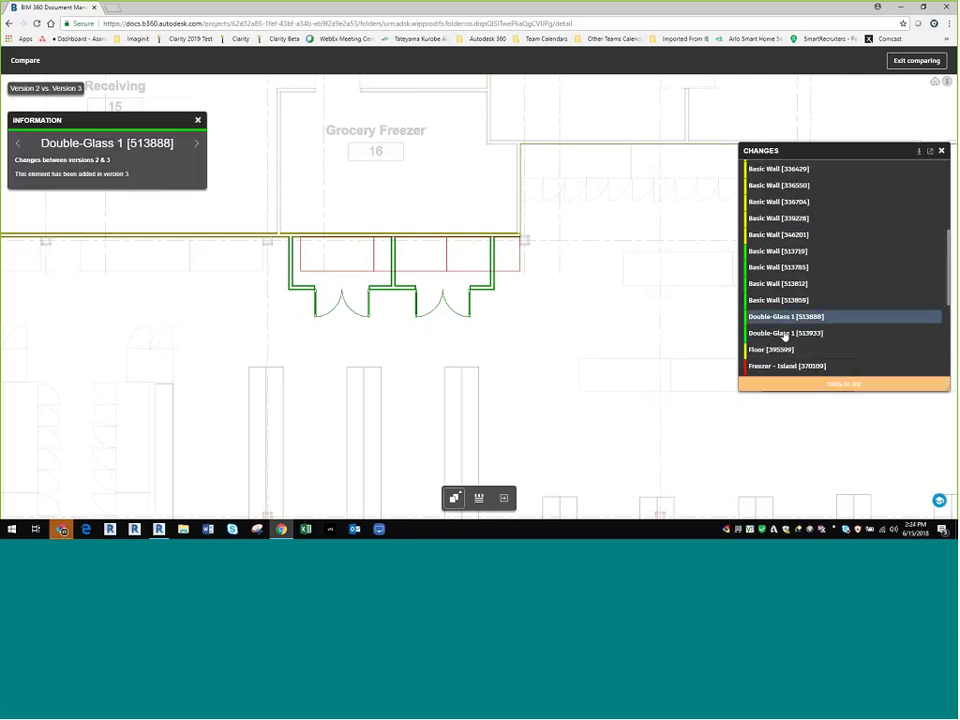
click(785, 334)
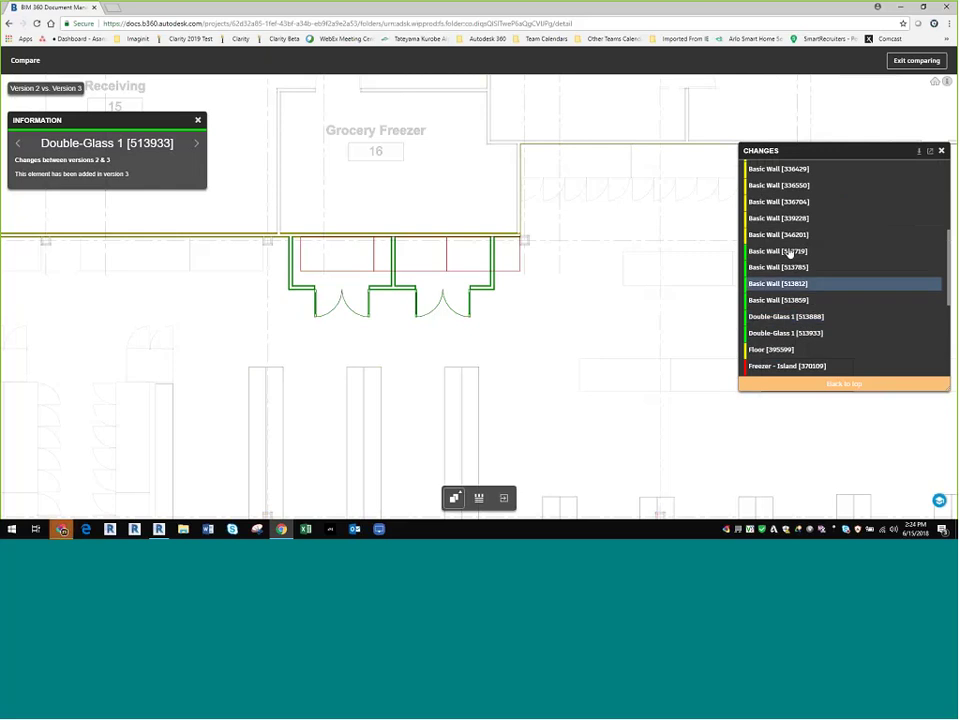
click(784, 236)
click(782, 218)
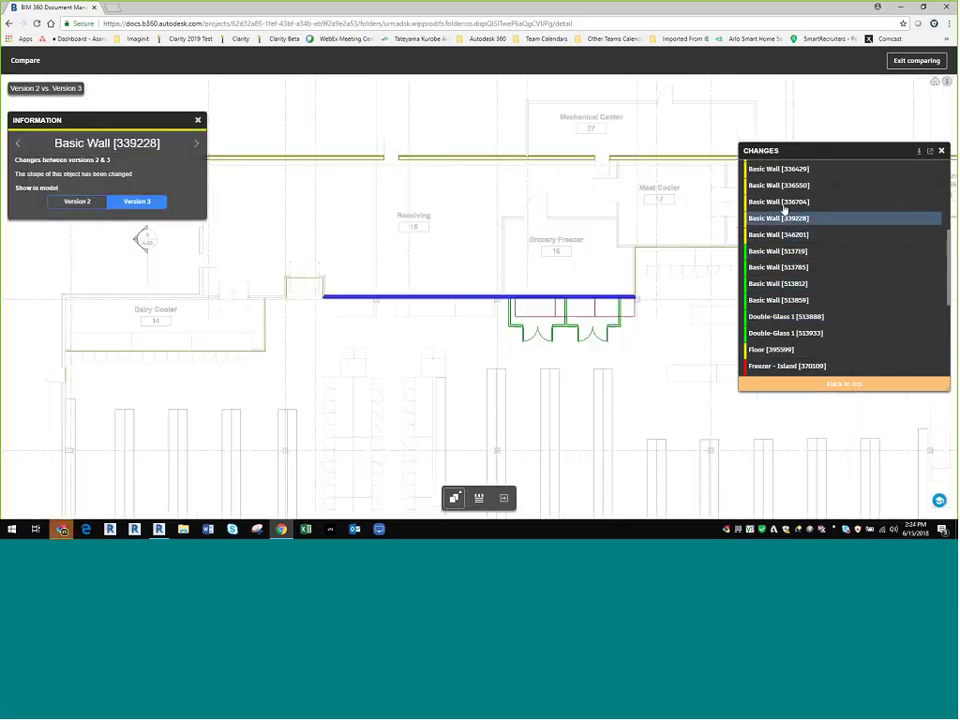
click(785, 202)
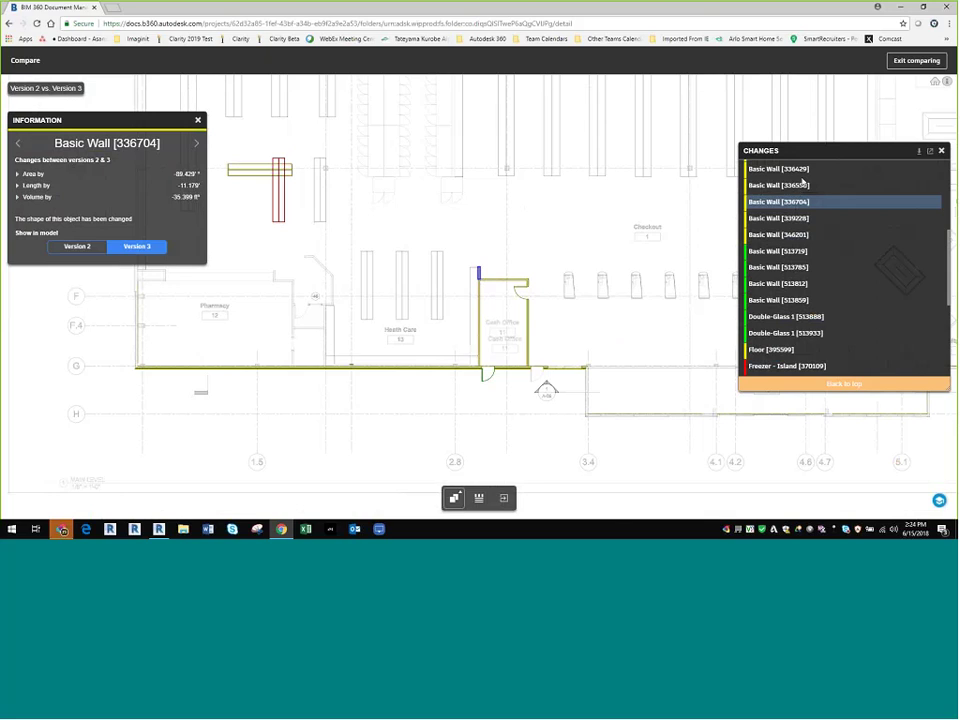
click(795, 186)
click(790, 172)
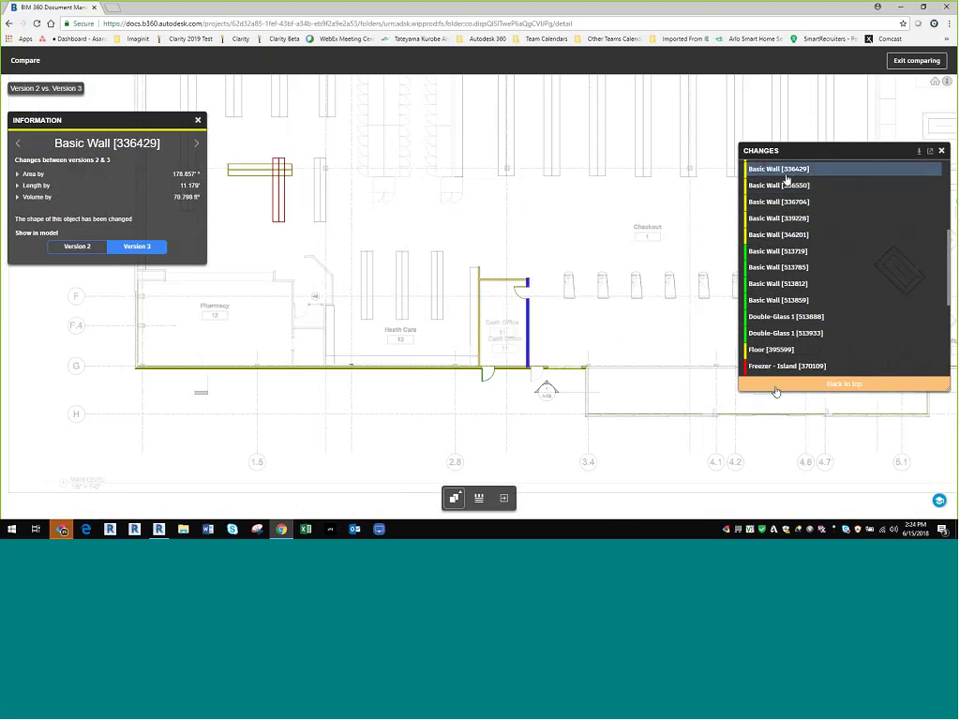
Step: Inspect Freezer - Island [370109], Toilet-Commercial-Wall-3D [360127] and removed Store_Shelves_Narrow [394133]
click(782, 366)
scroll(775, 365, down, 4)
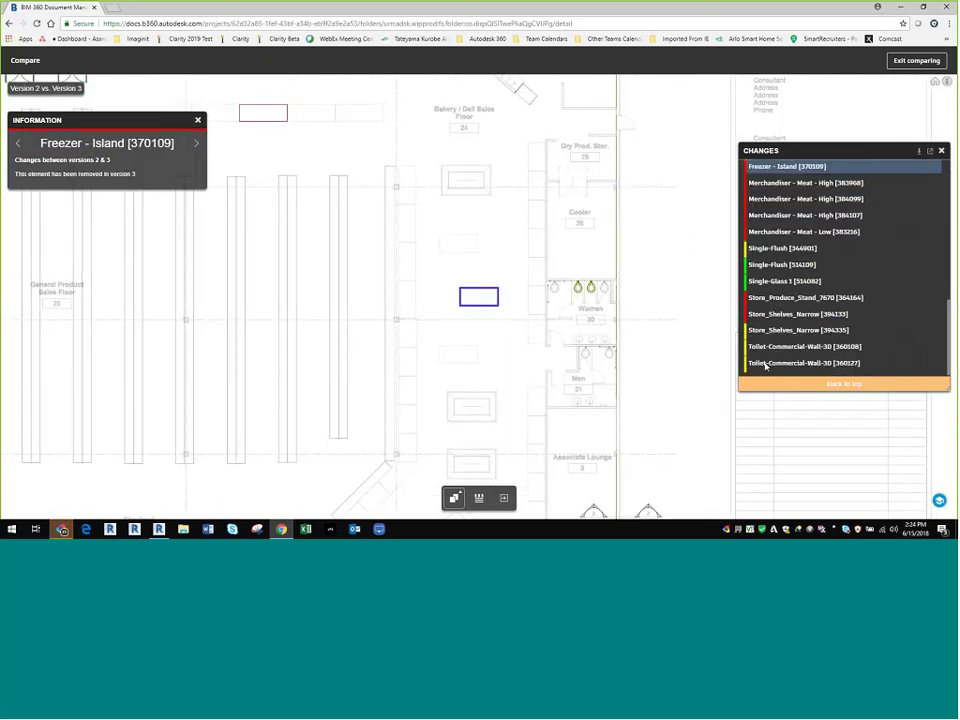
click(765, 362)
click(765, 312)
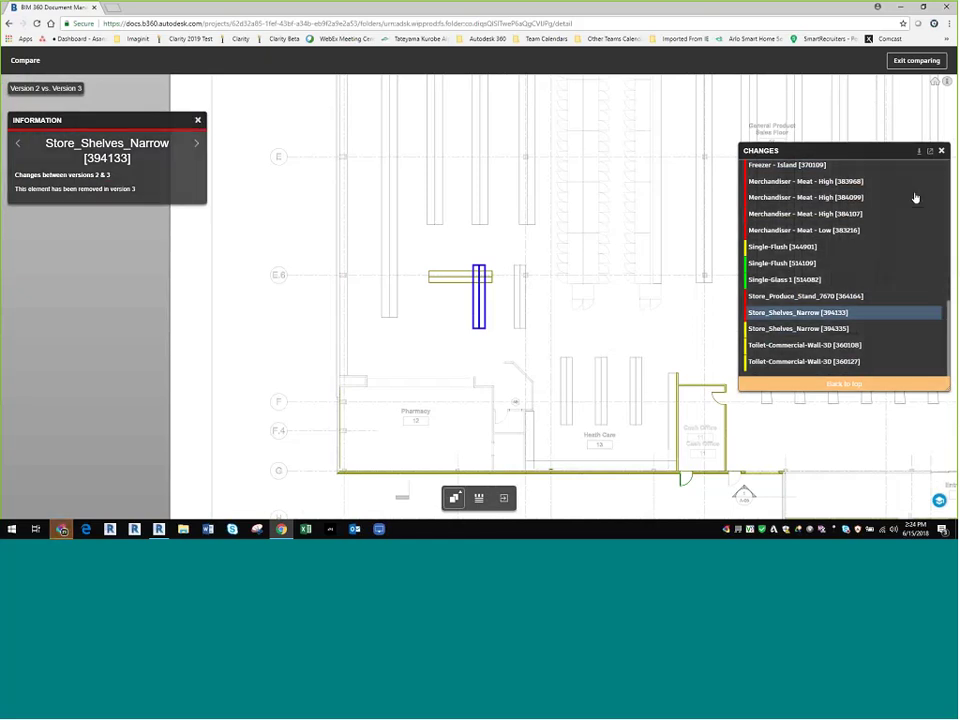
Step: Cancel the CSV export of changes, close the comparison panels, and open the 3D food store model
click(919, 151)
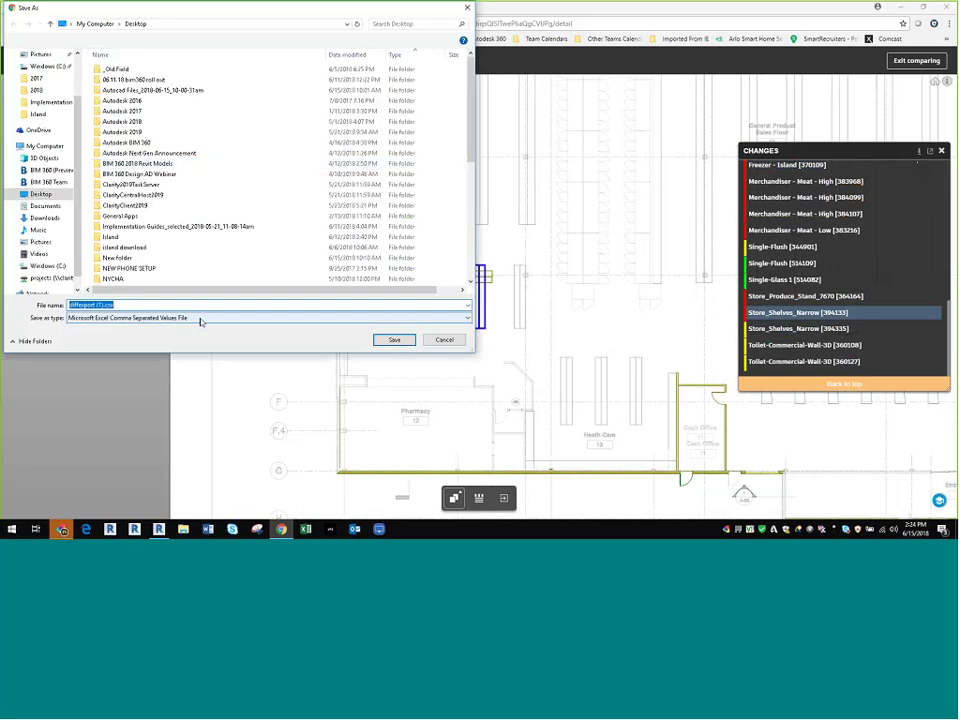
click(452, 340)
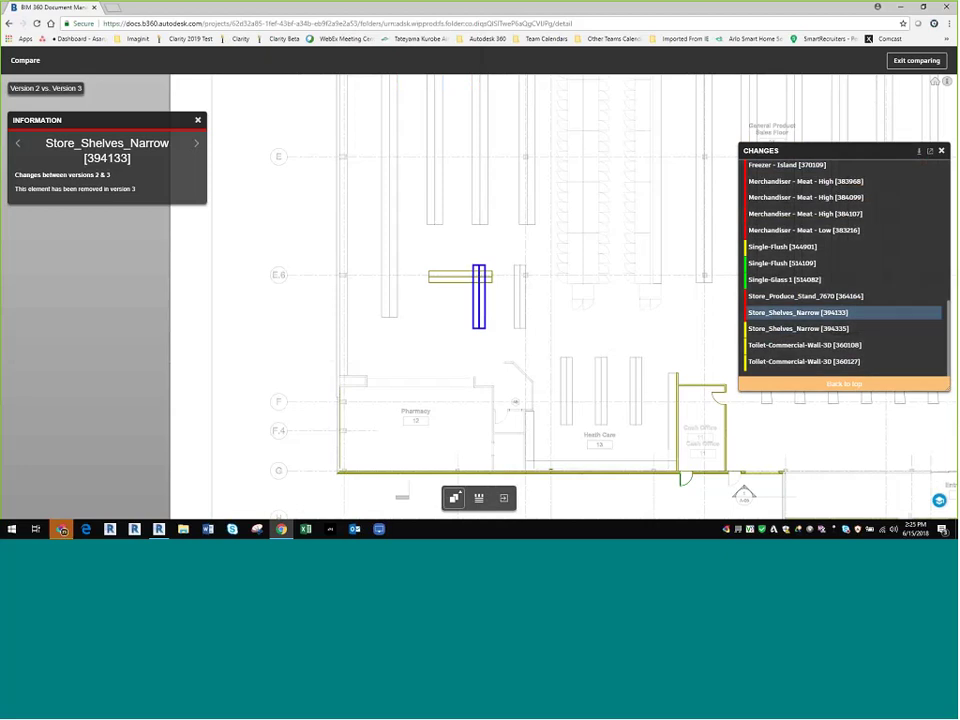
click(941, 150)
click(197, 120)
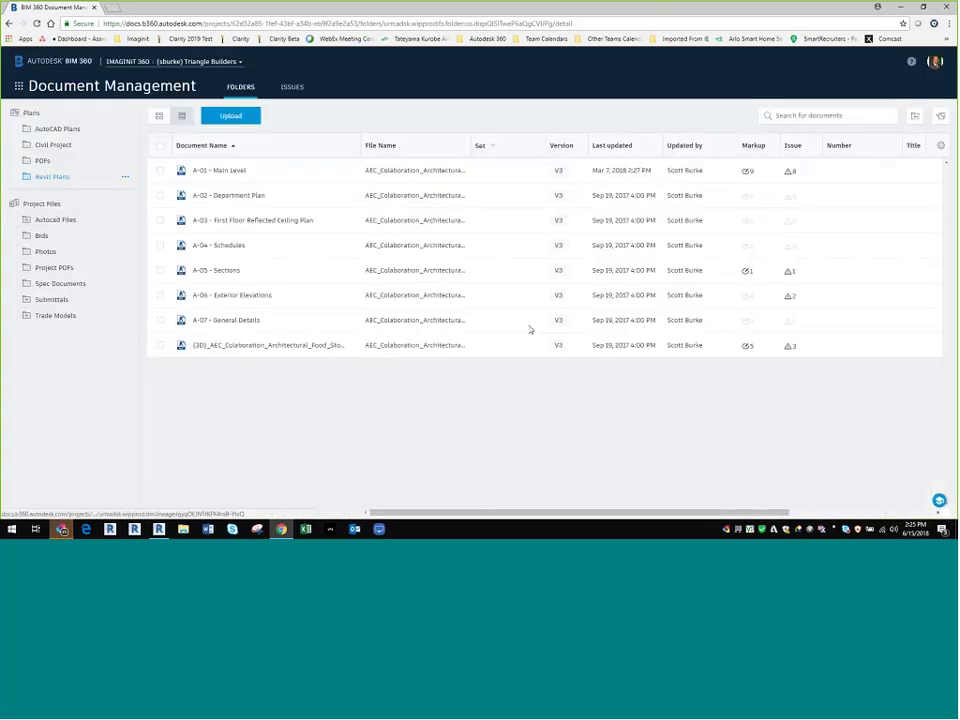
click(528, 344)
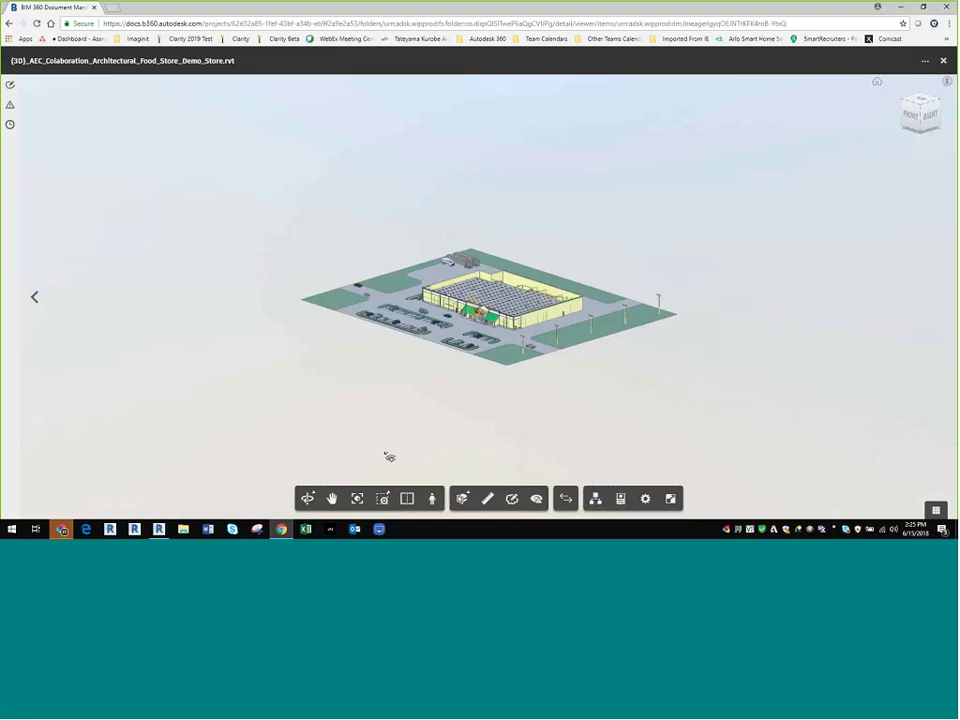
Step: Zoom and orbit the 3D store model to look toward its interior
scroll(389, 457, up, 9)
middle_drag(547, 289, 547, 370)
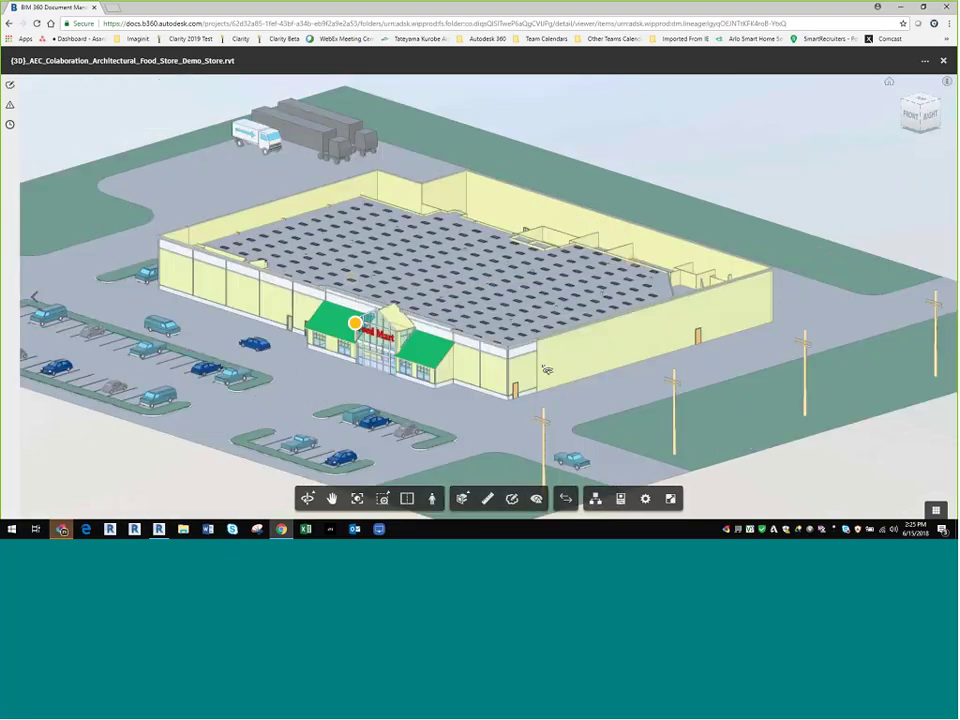
drag(547, 370, 527, 346)
scroll(527, 346, up, 5)
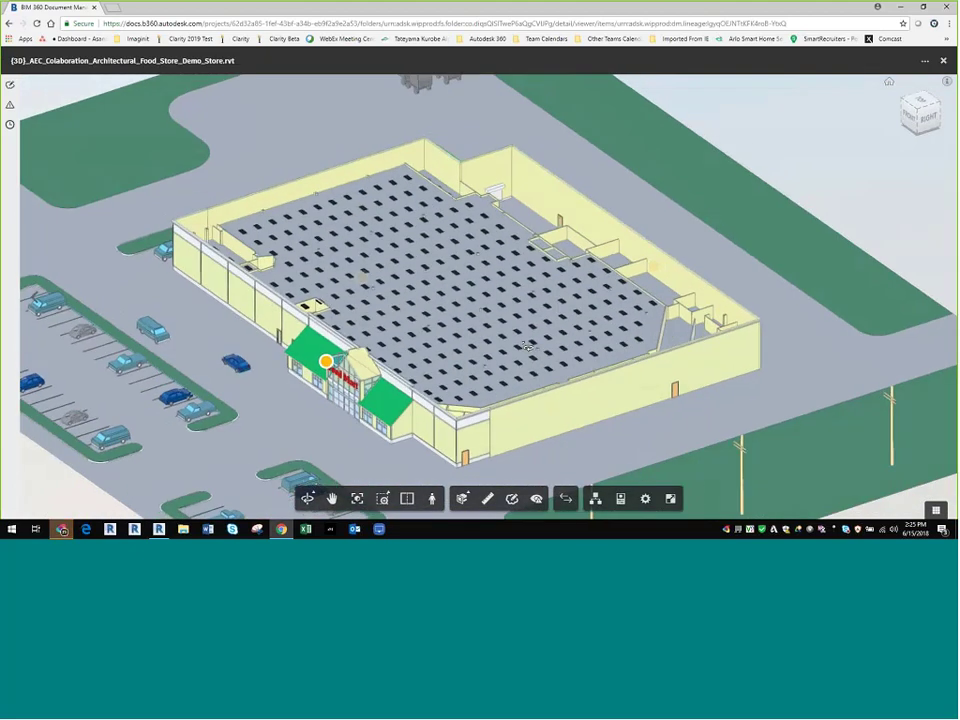
scroll(527, 346, up, 6)
Step: Hide the store ceiling to view the interior shelving, then restore it
click(470, 357)
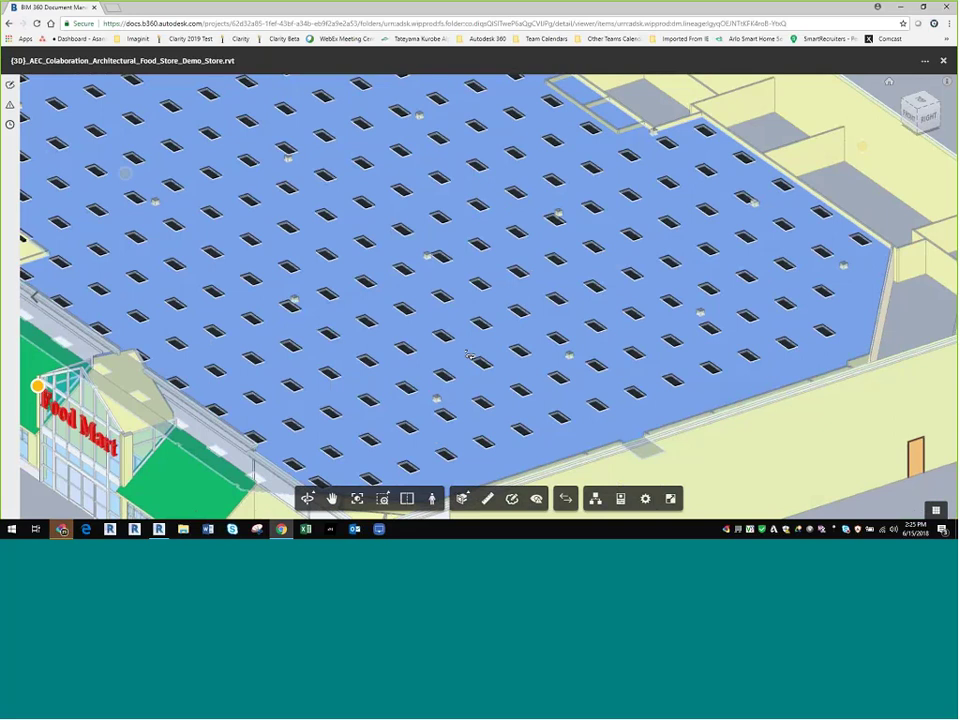
right_click(470, 357)
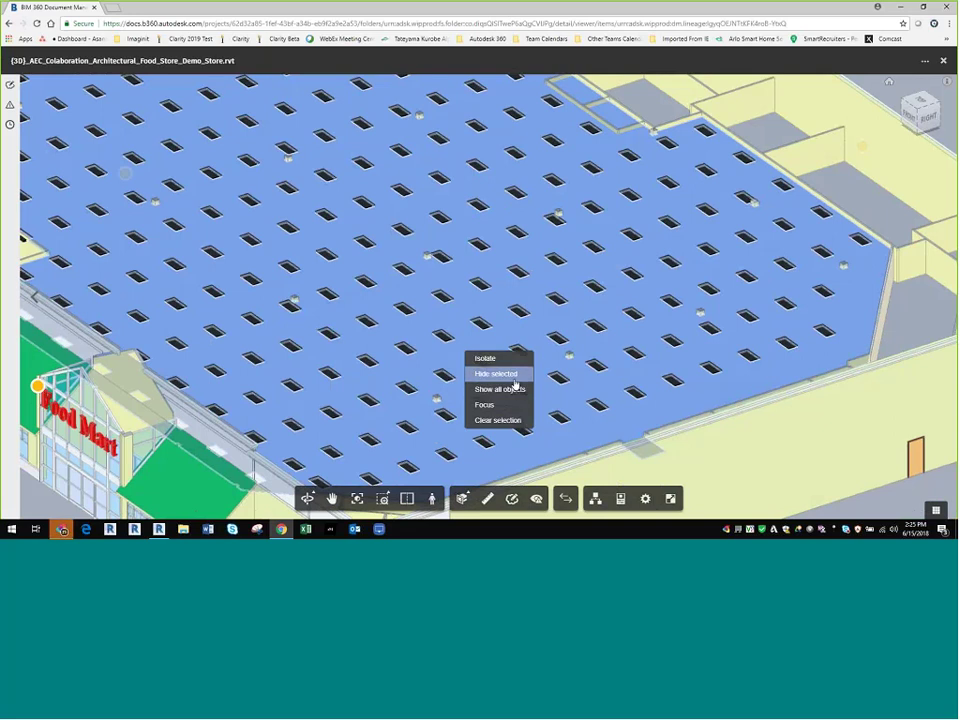
click(498, 374)
drag(495, 402, 487, 281)
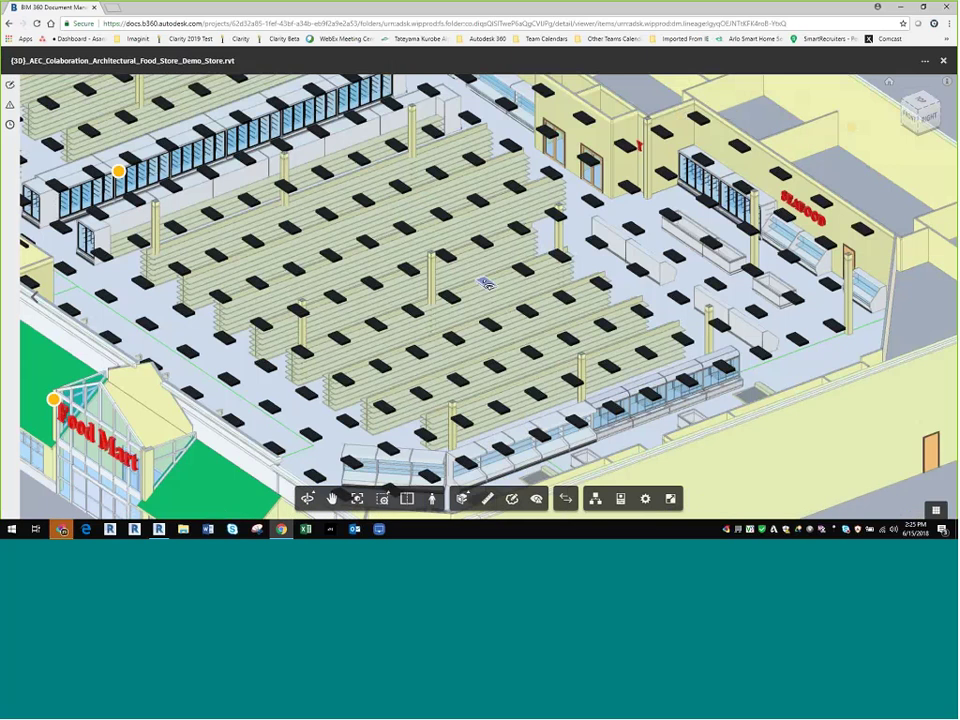
right_click(486, 283)
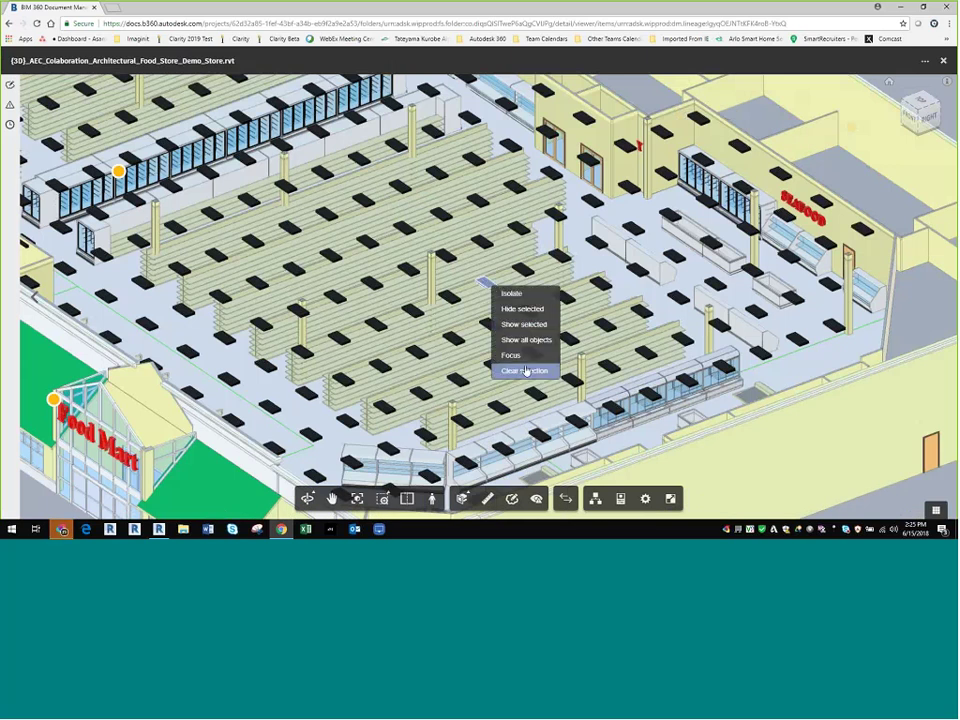
click(526, 340)
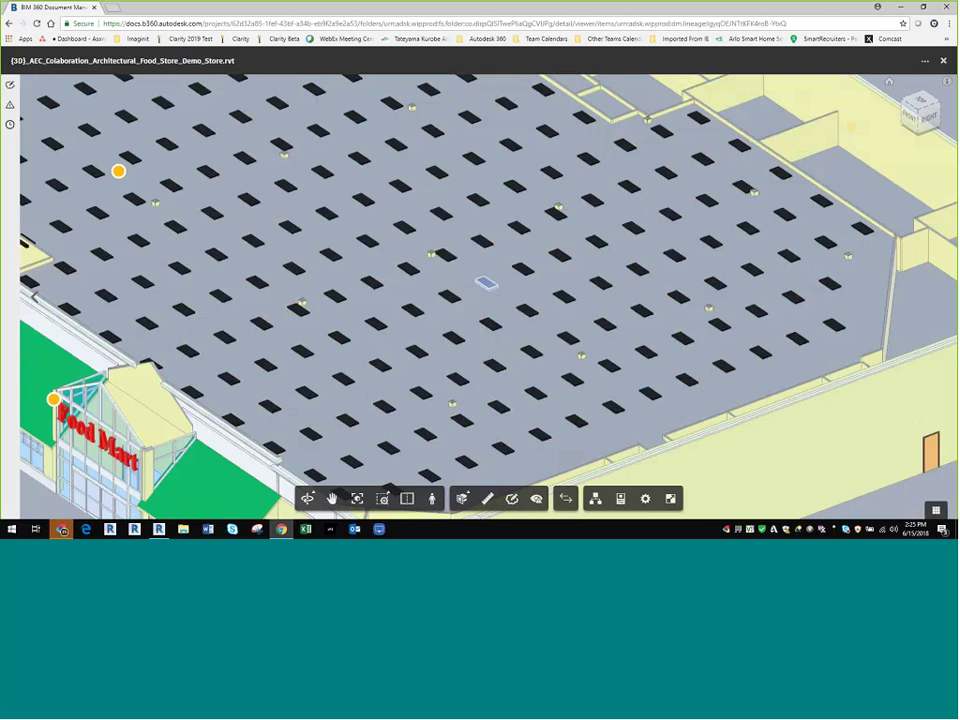
click(620, 499)
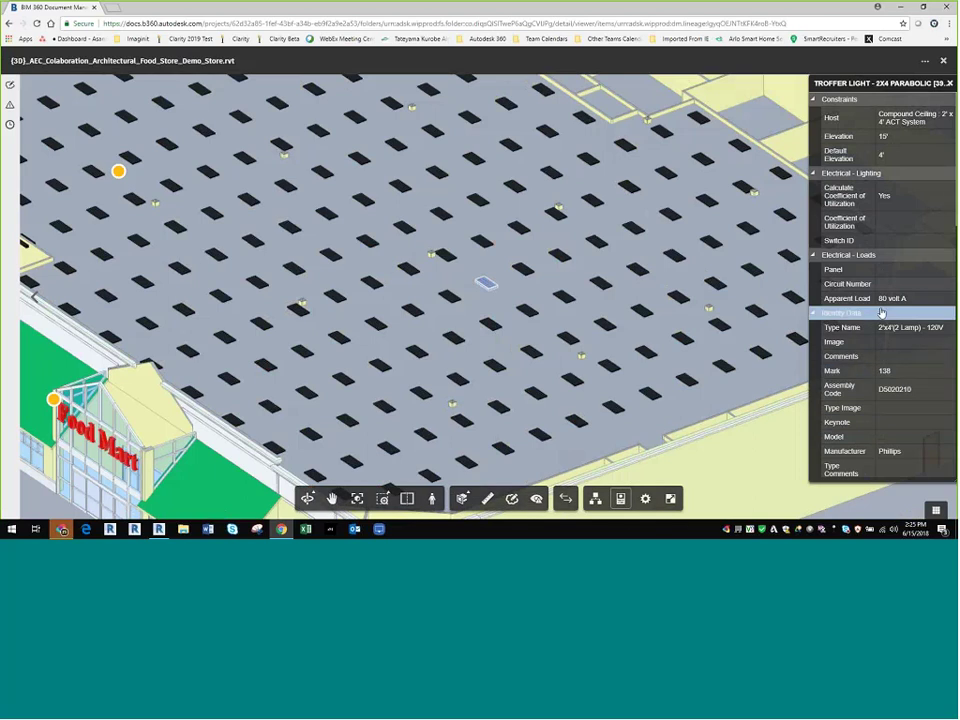
click(950, 84)
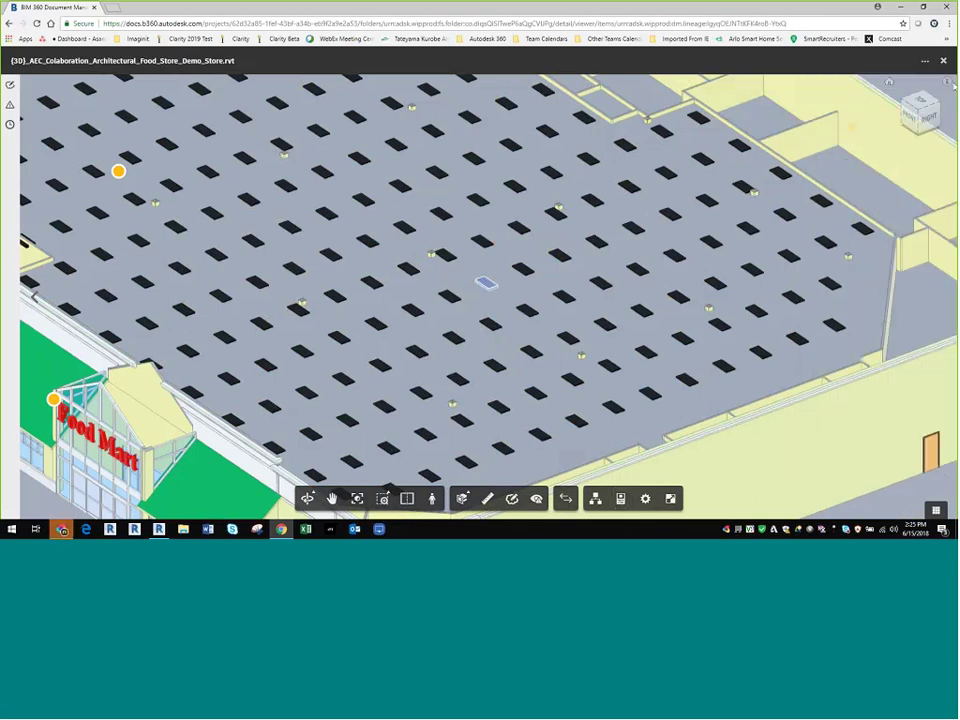
scroll(546, 377, up, 5)
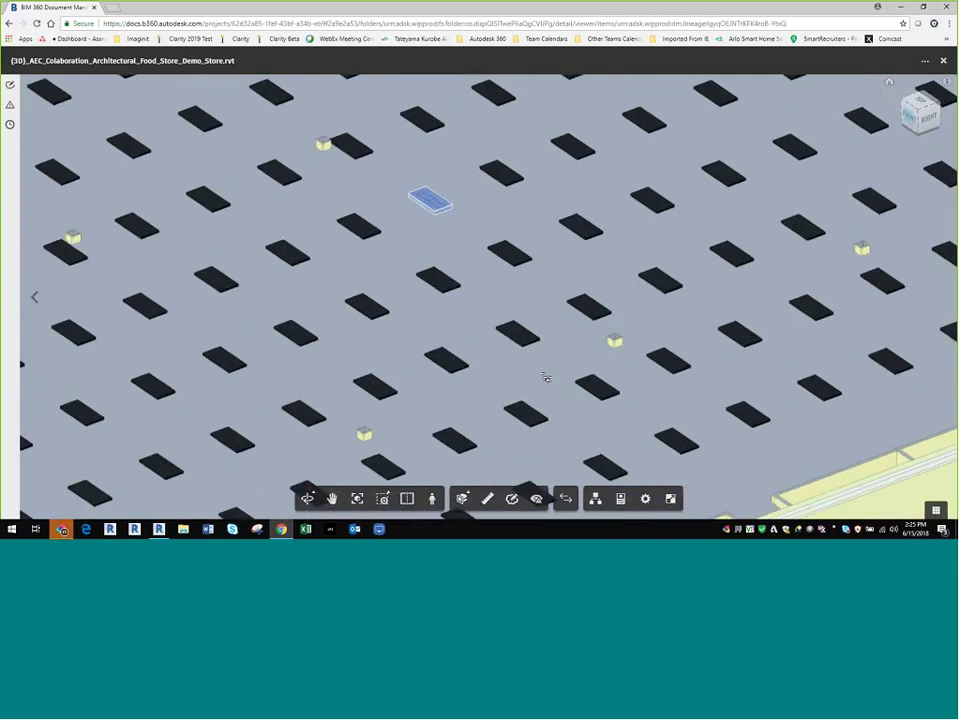
scroll(540, 379, down, 4)
scroll(531, 383, down, 6)
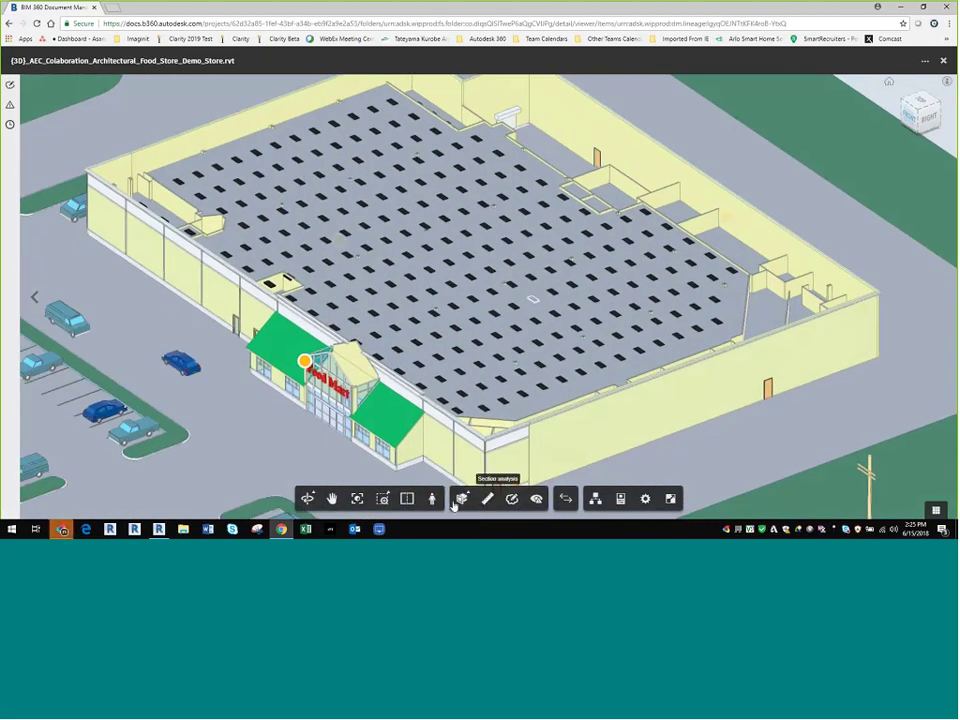
scroll(405, 440, up, 10)
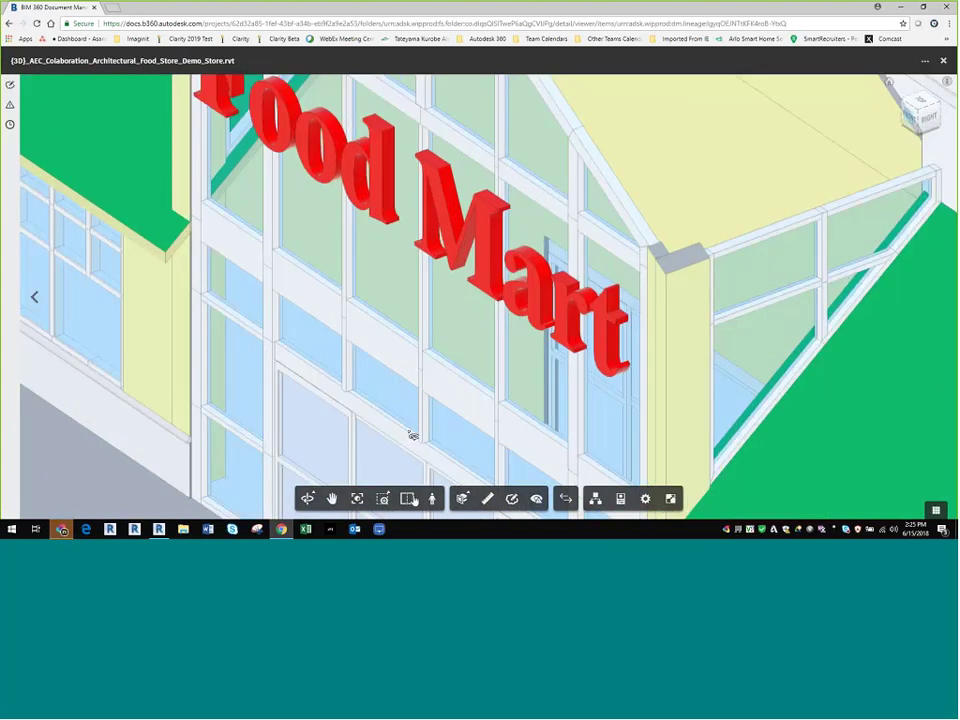
Step: Enter first-person mode and look around the store site
click(432, 498)
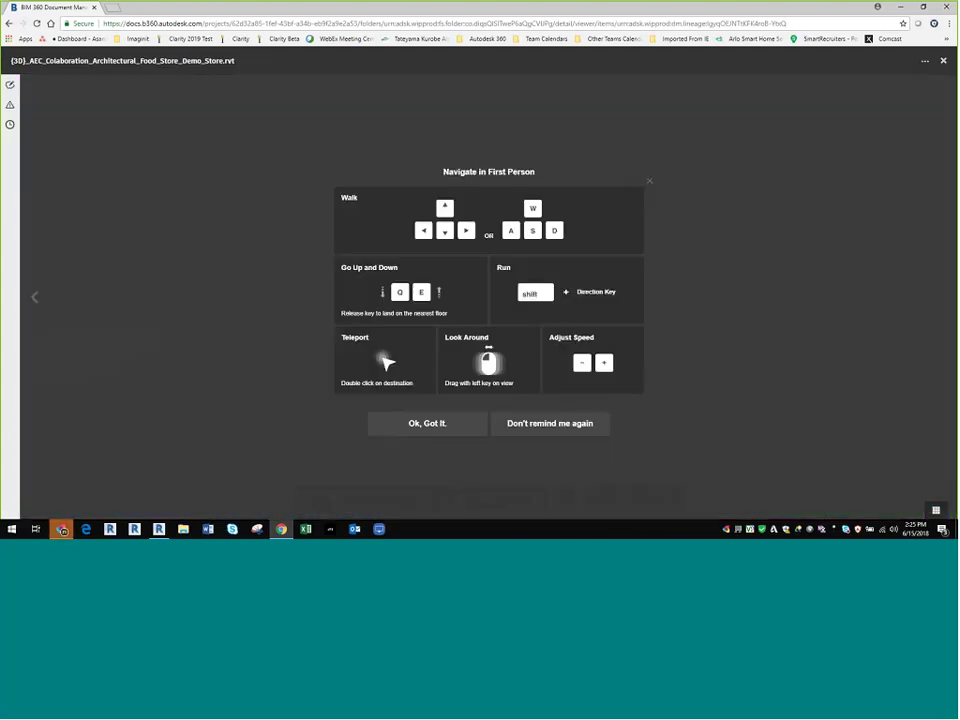
click(456, 424)
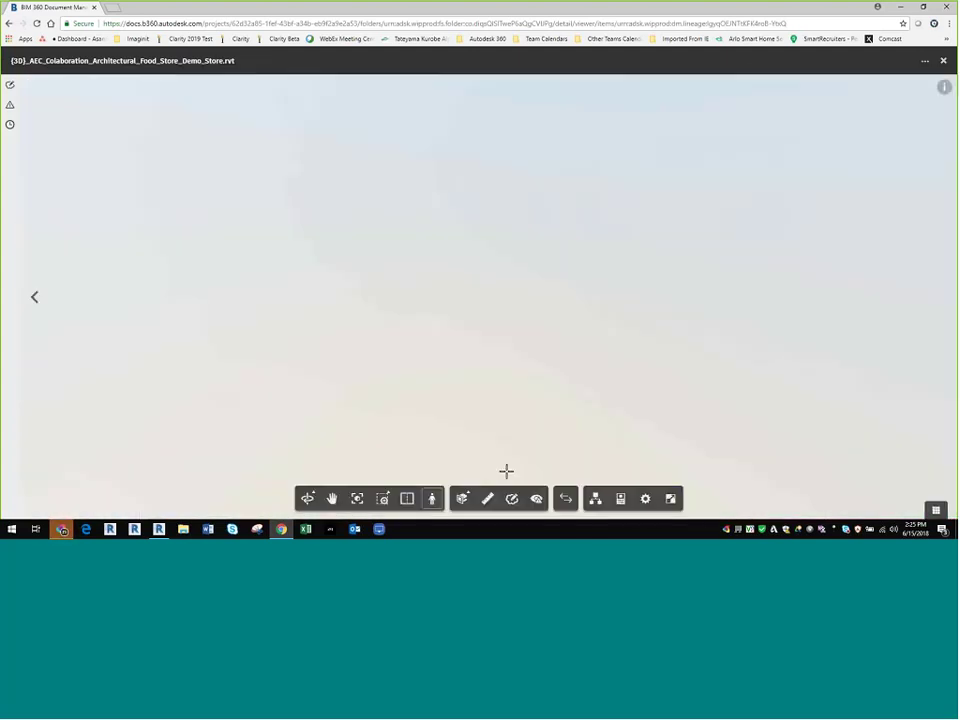
drag(466, 422, 309, 499)
Step: Orbit and free-orbit the store model, then zoom to the whole store
click(309, 498)
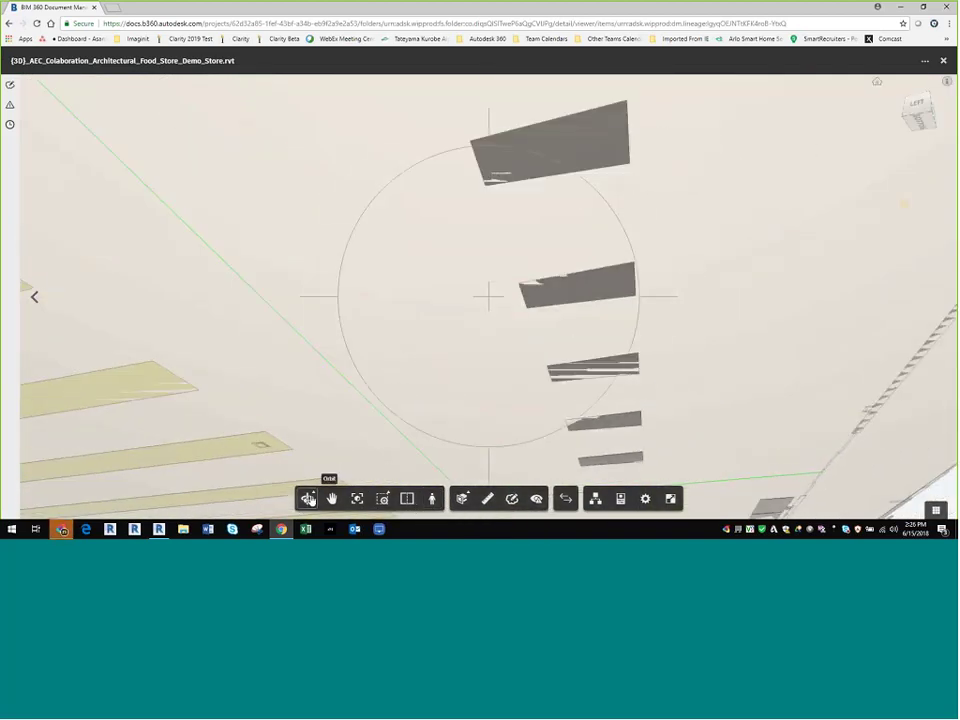
drag(439, 446, 331, 497)
click(313, 493)
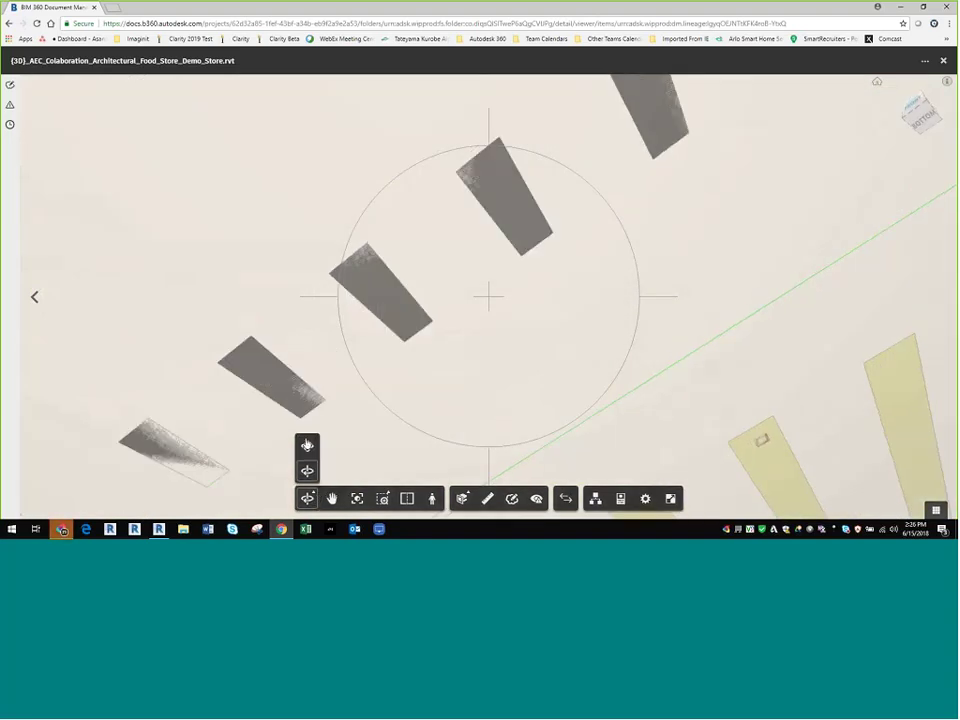
click(307, 446)
drag(412, 402, 499, 342)
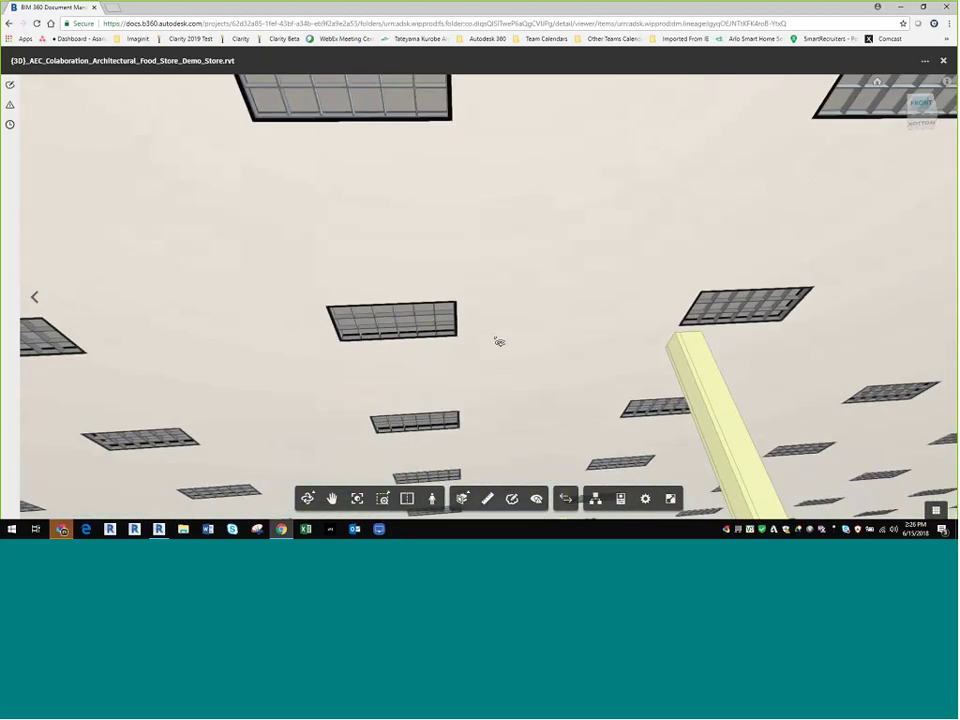
double_click(498, 343)
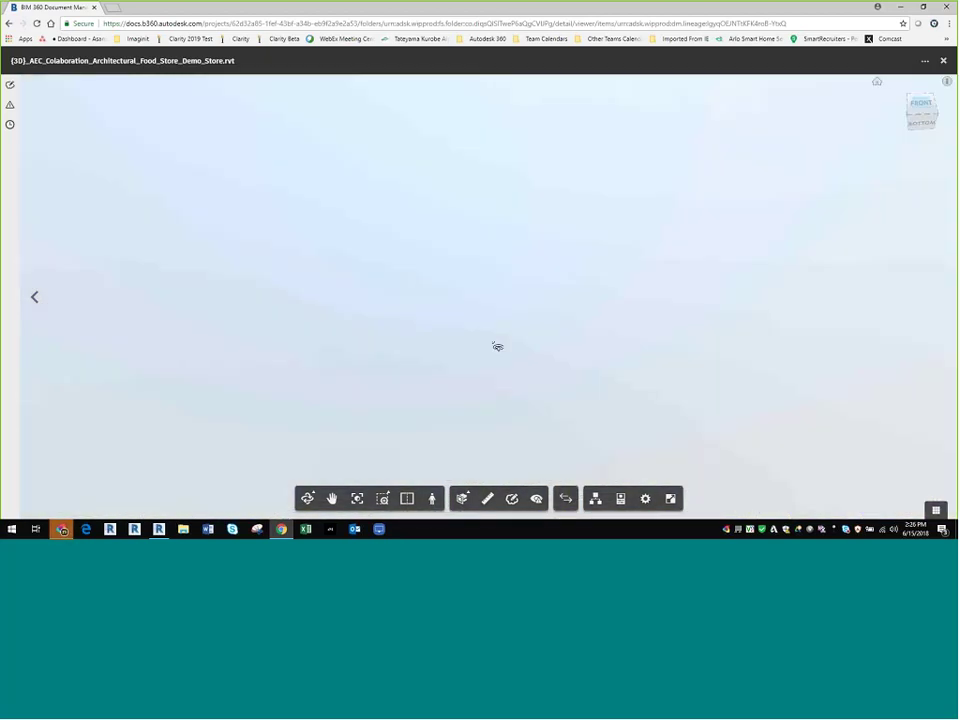
scroll(493, 392, up, 10)
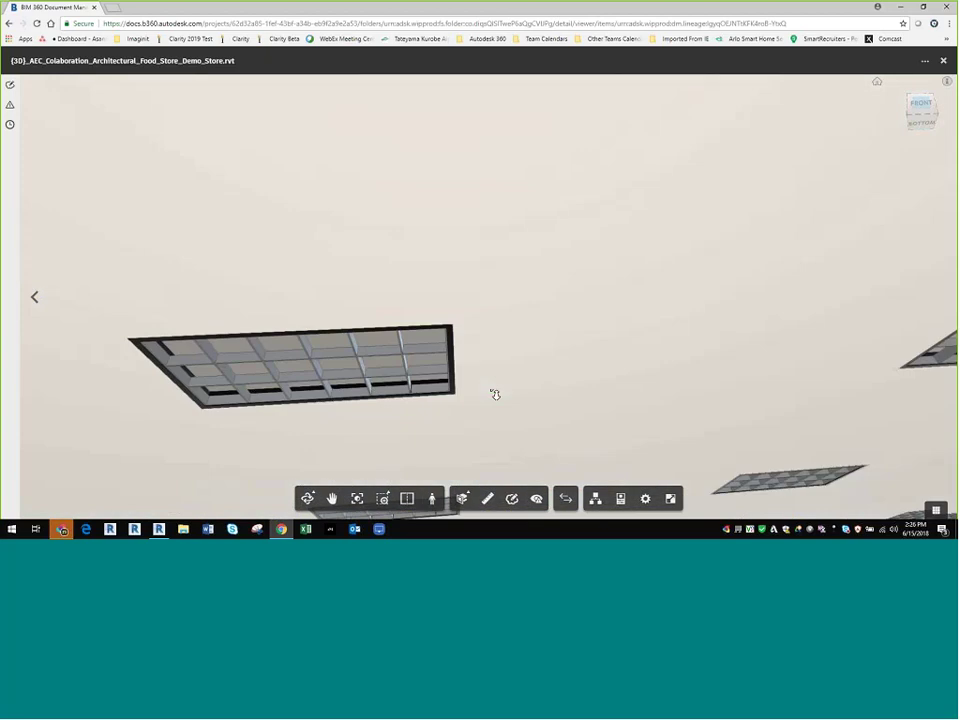
mouse_move(493, 392)
mouse_down()
mouse_move(498, 398)
mouse_move(499, 343)
mouse_move(496, 399)
mouse_up()
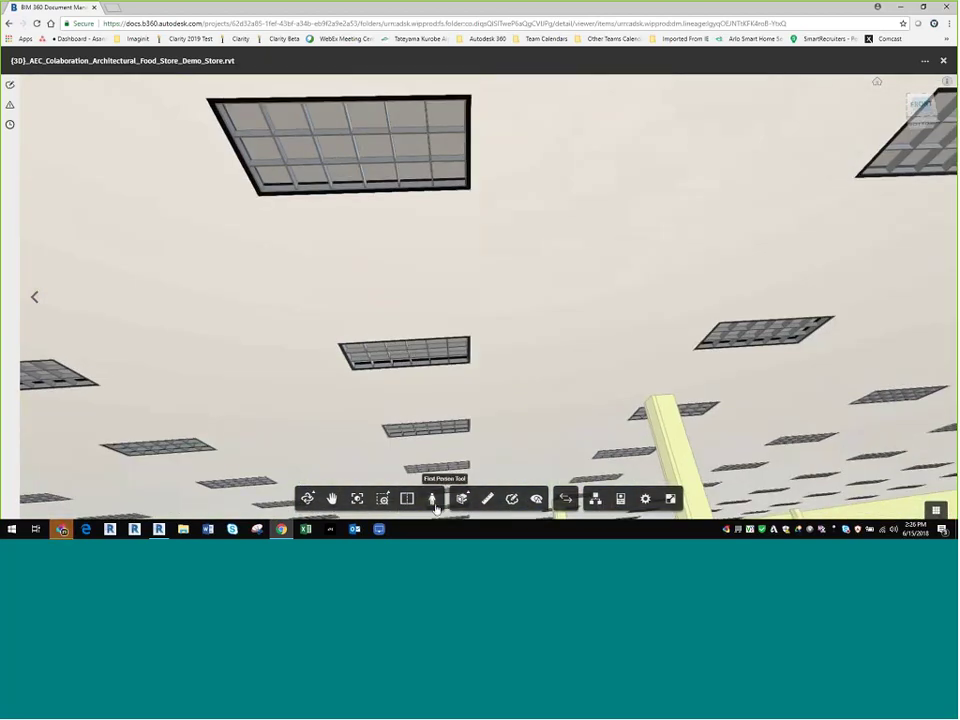
Step: Walk the store aisle in first person toward the freezers and Seafood area
click(432, 498)
click(428, 423)
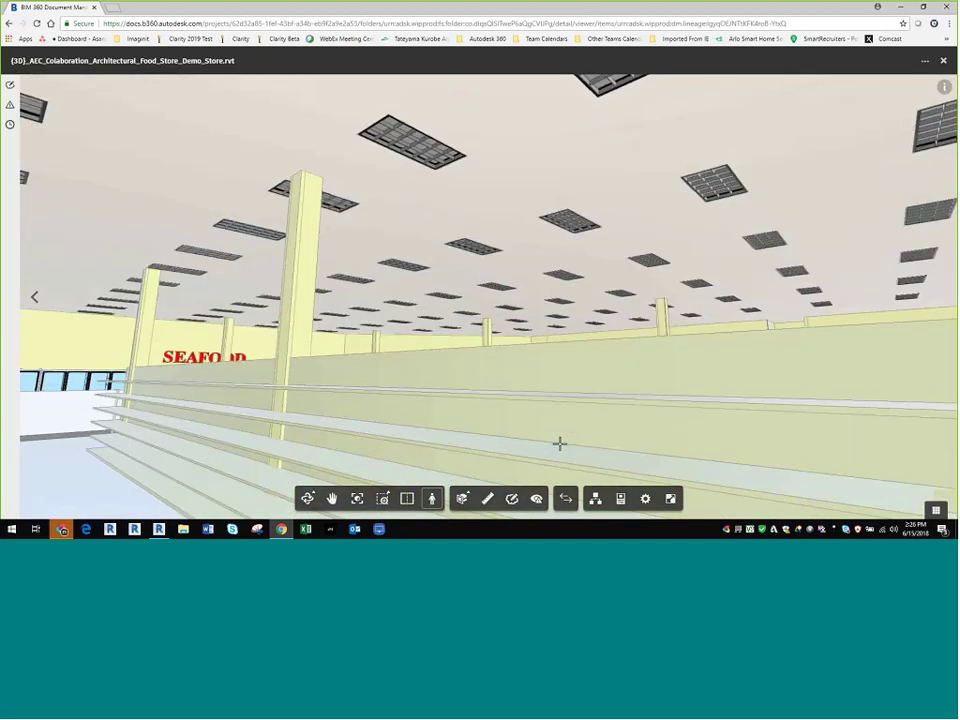
click(433, 505)
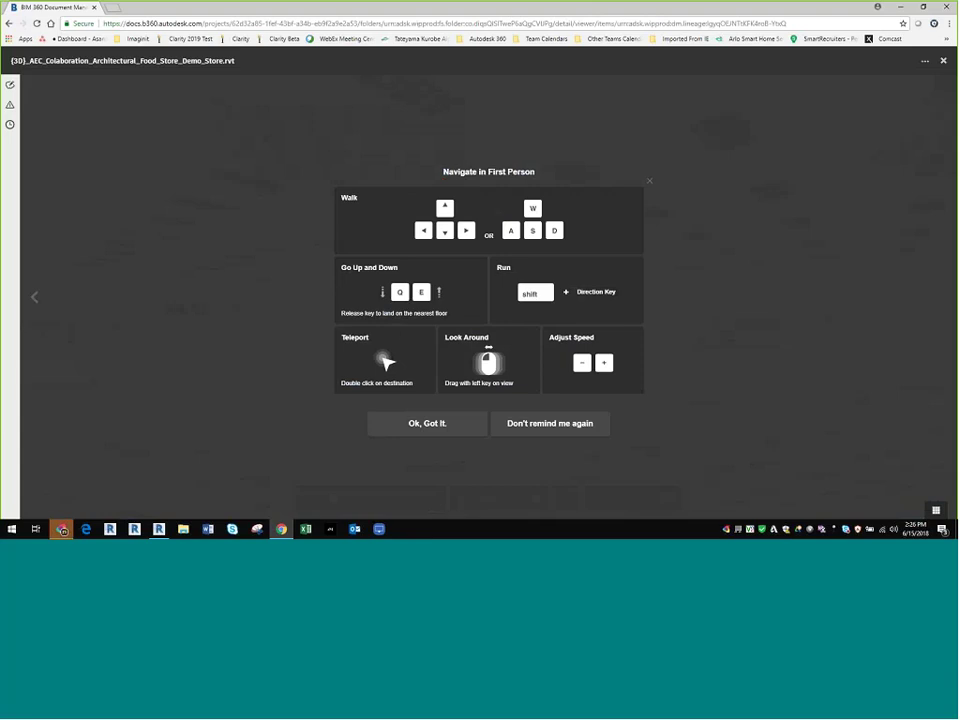
click(429, 423)
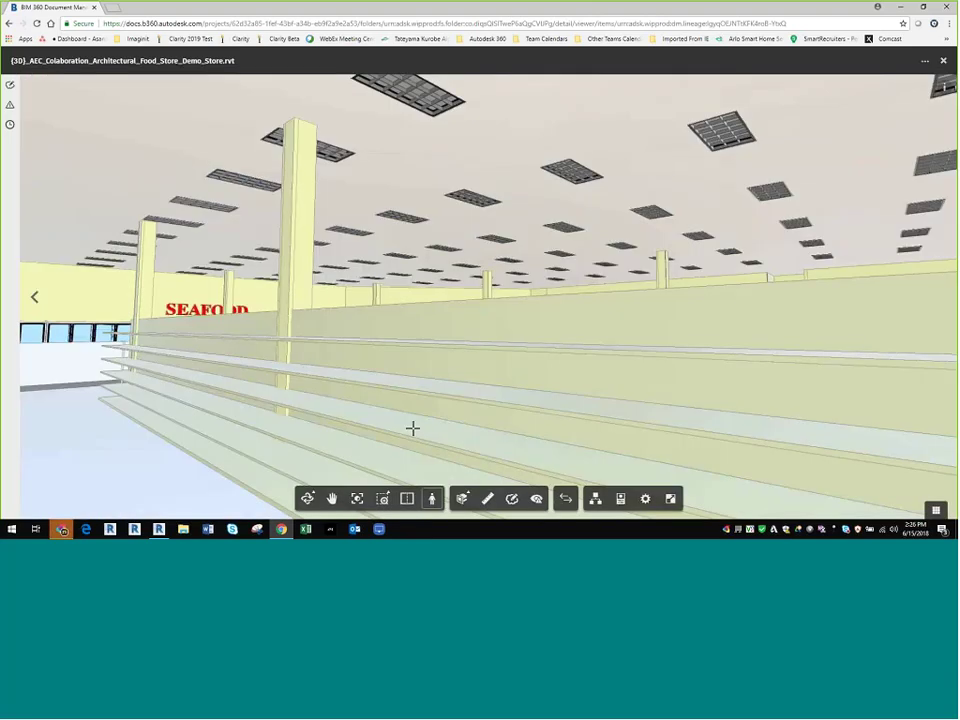
drag(412, 428, 442, 451)
key(Up)
drag(264, 444, 332, 255)
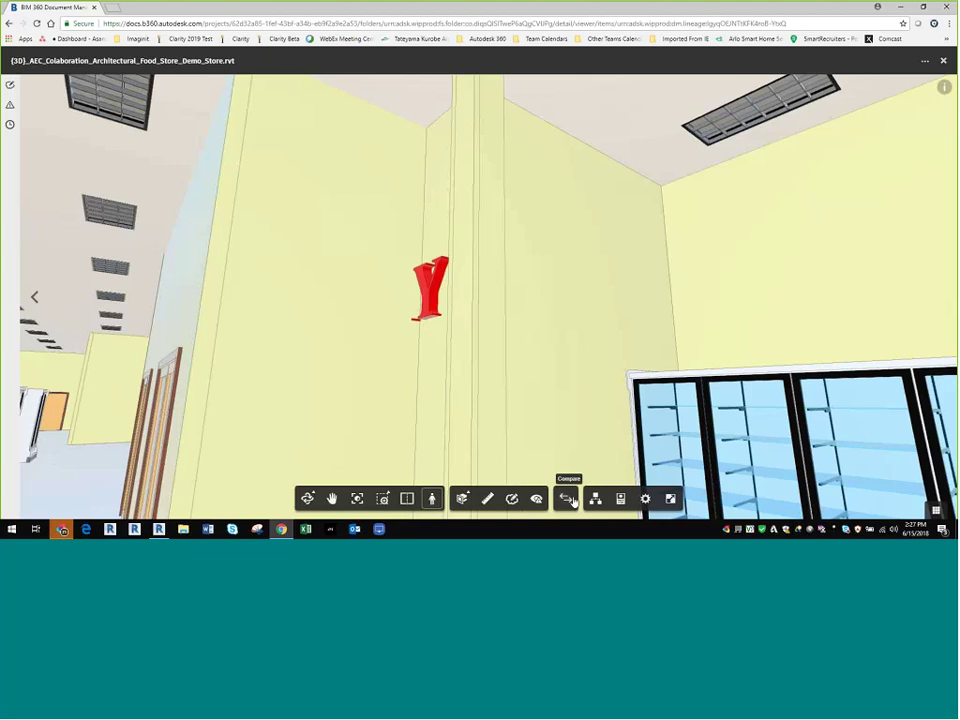
Step: Compare store model v3 against v2, inspect the changed walls, and export the changes list as CSV
click(567, 500)
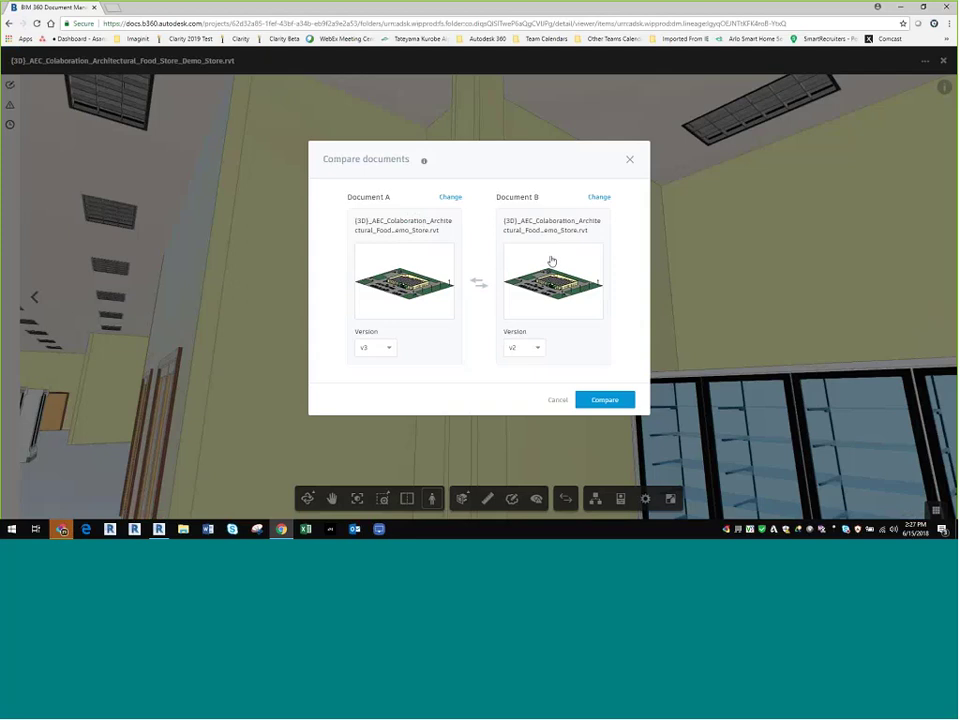
click(614, 400)
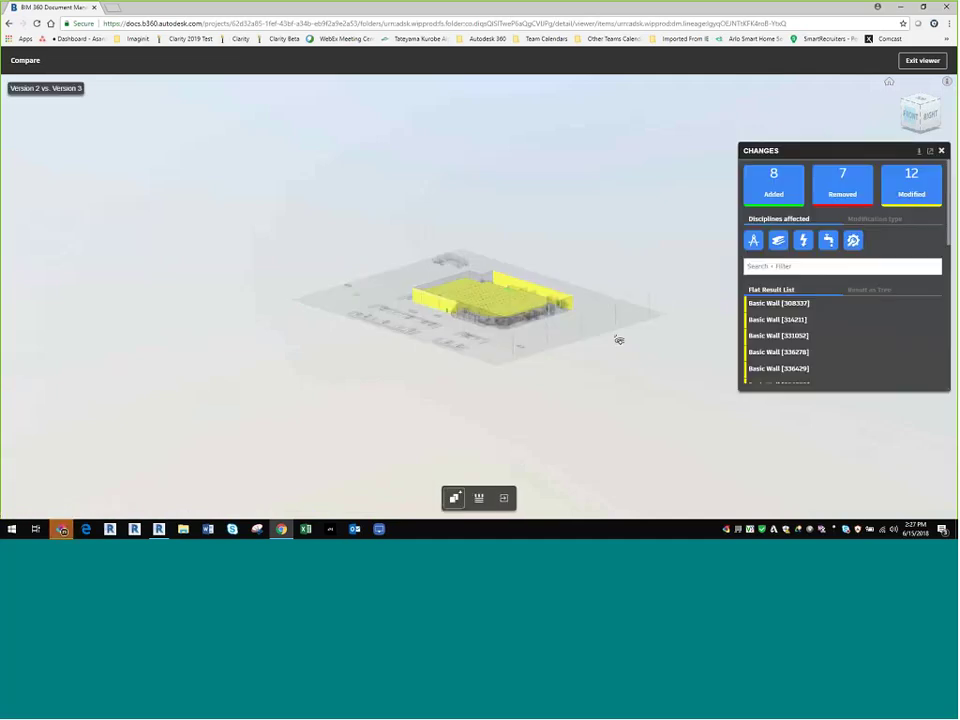
scroll(523, 306, up, 8)
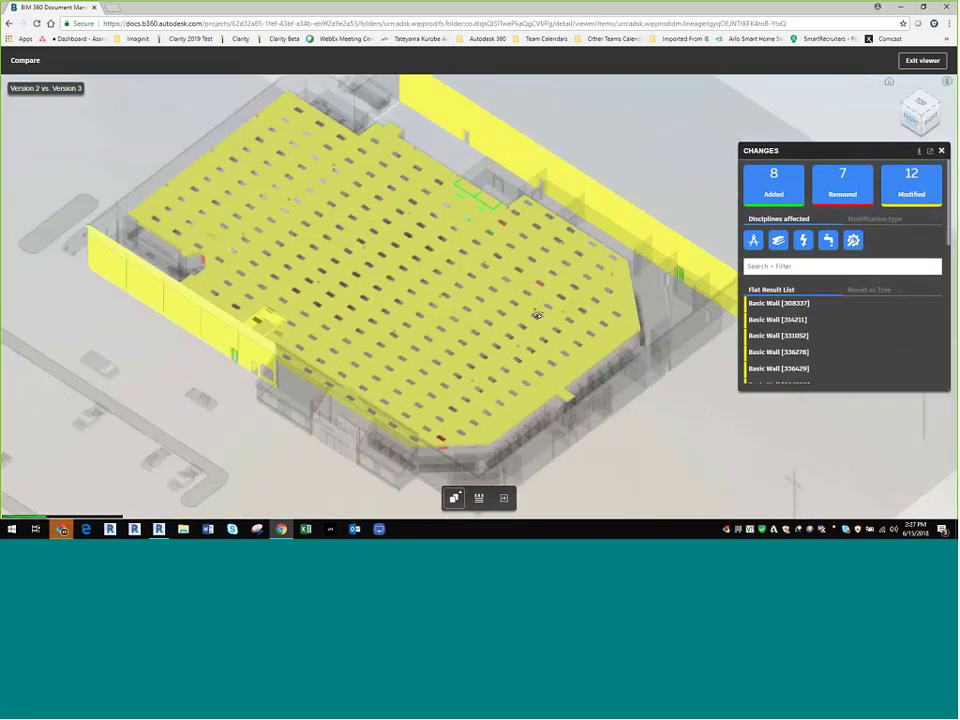
scroll(537, 314, up, 8)
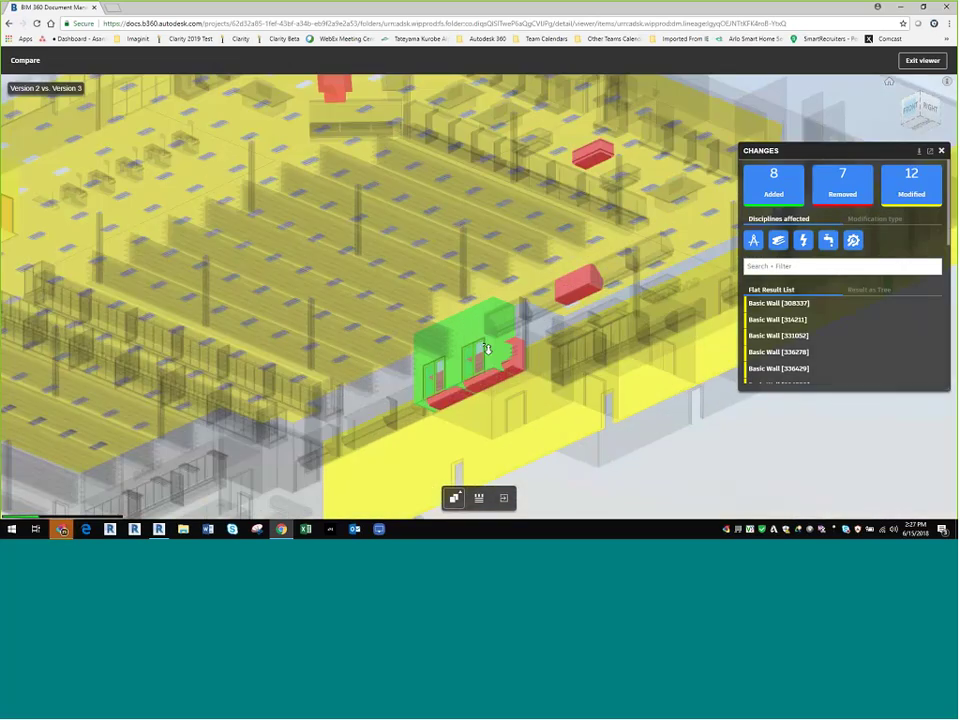
scroll(486, 348, up, 5)
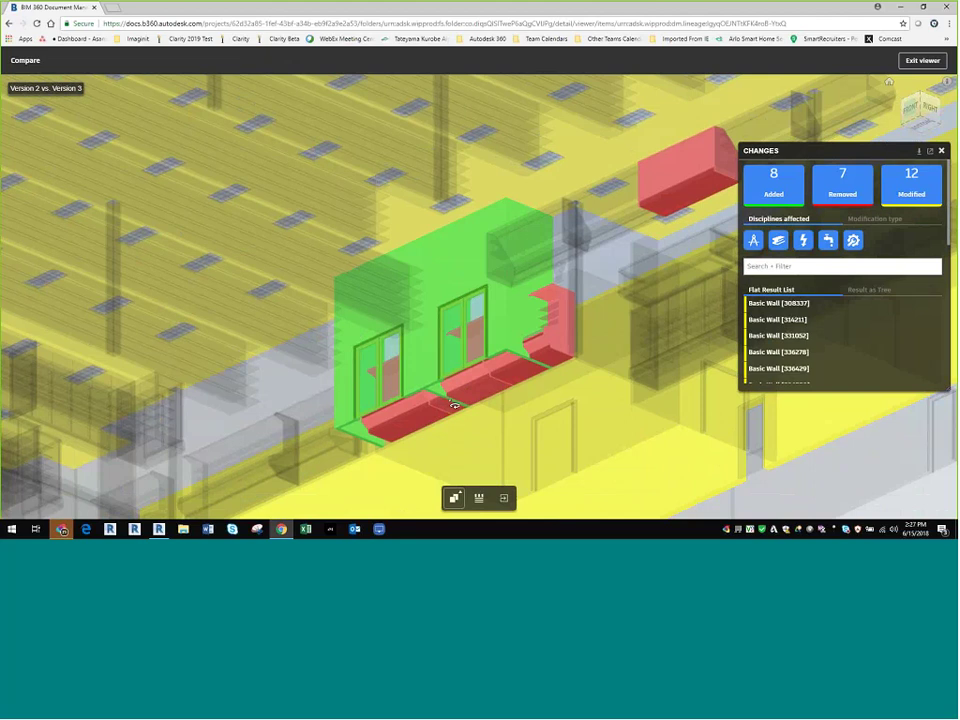
drag(454, 404, 317, 332)
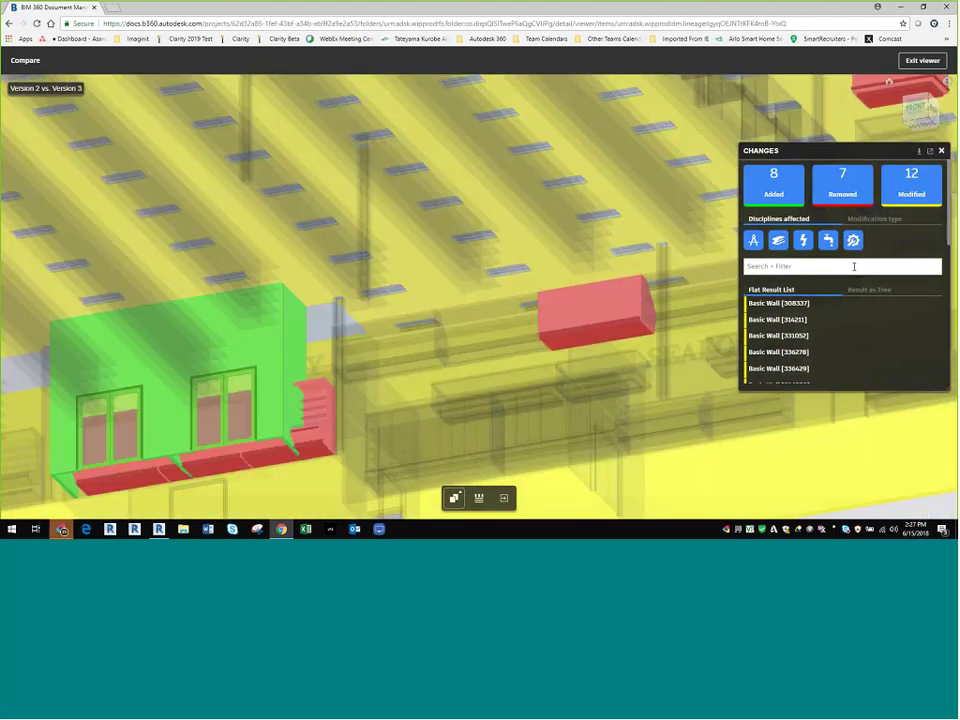
click(918, 153)
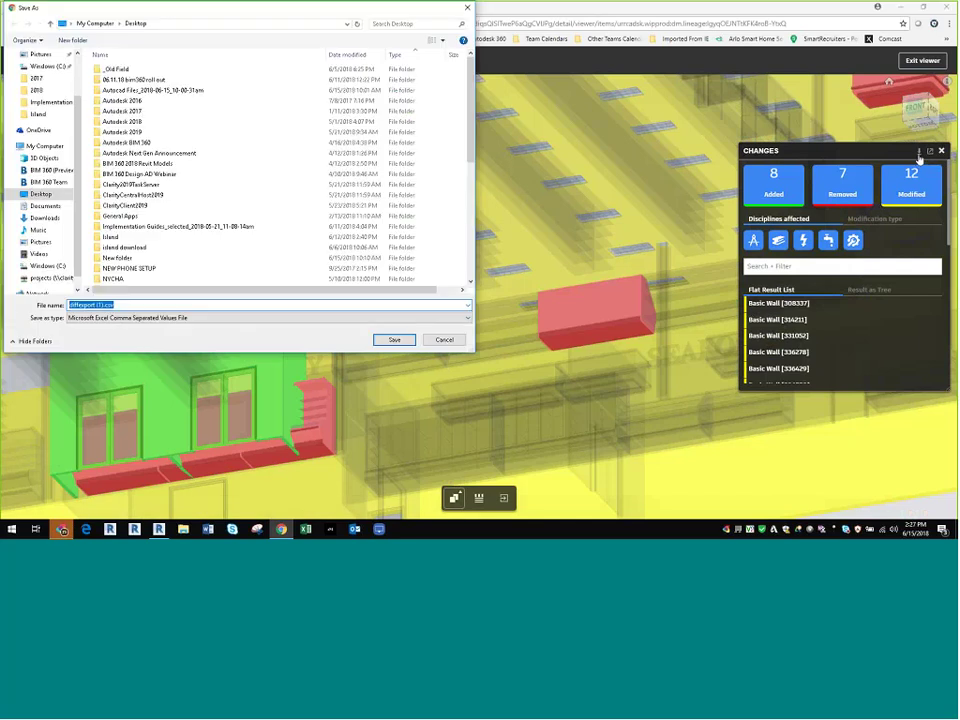
Step: Cancel the change-report save and exit the comparison back to the Revit Plans folder
click(444, 340)
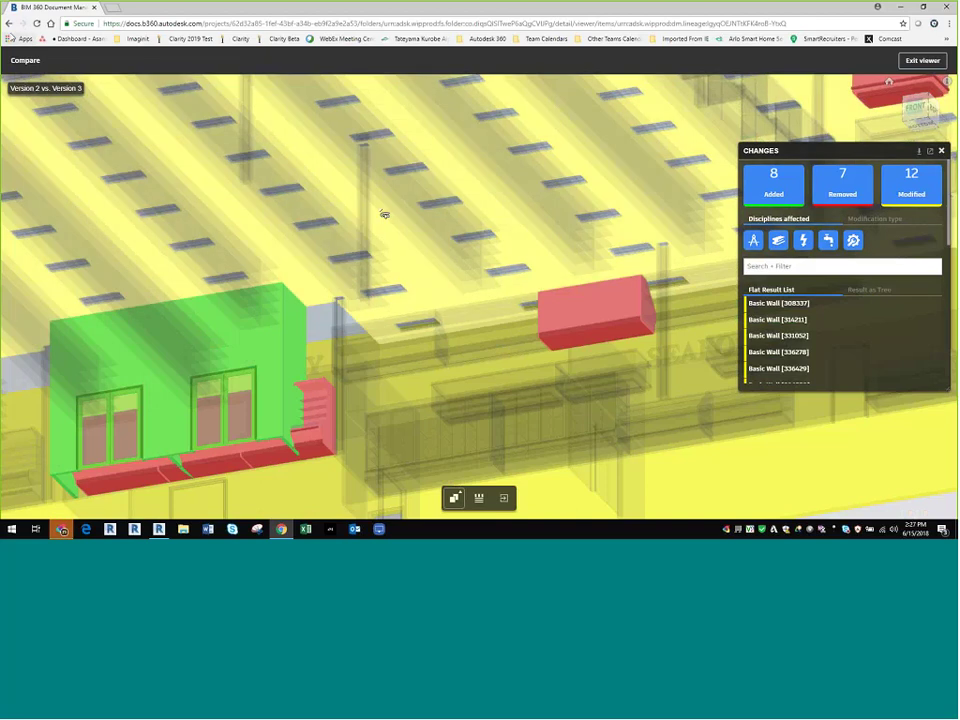
scroll(384, 214, up, 2)
click(921, 61)
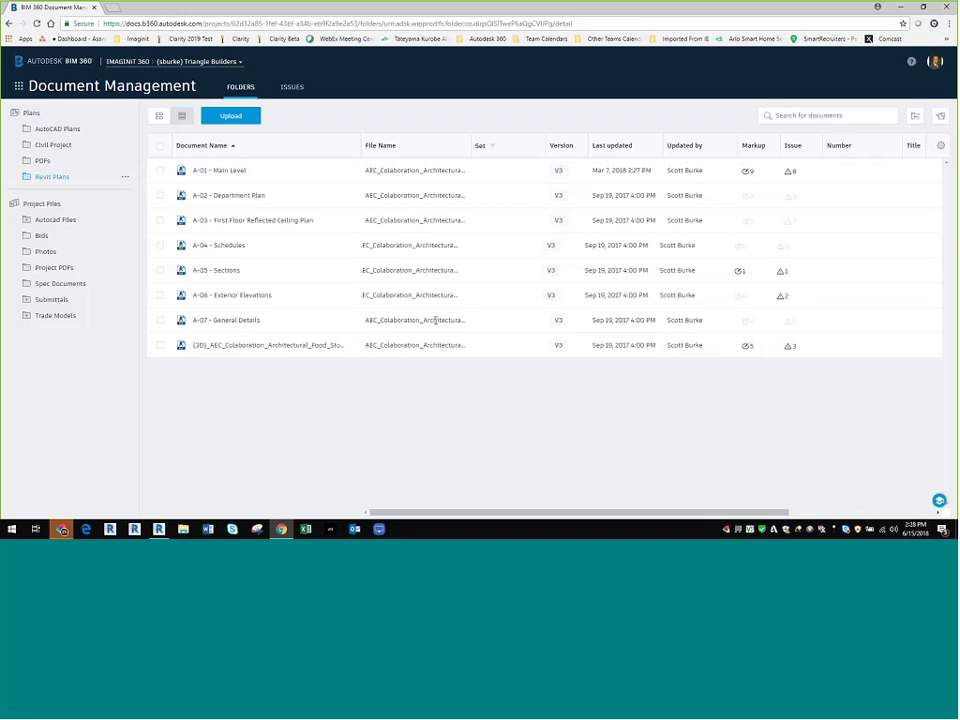
Step: Browse to Trade Models > Architectural and open AEC_Colaboration_Architectural_Food_Store_Demo_Store.rvt in the viewer
scroll(466, 405, right, 4)
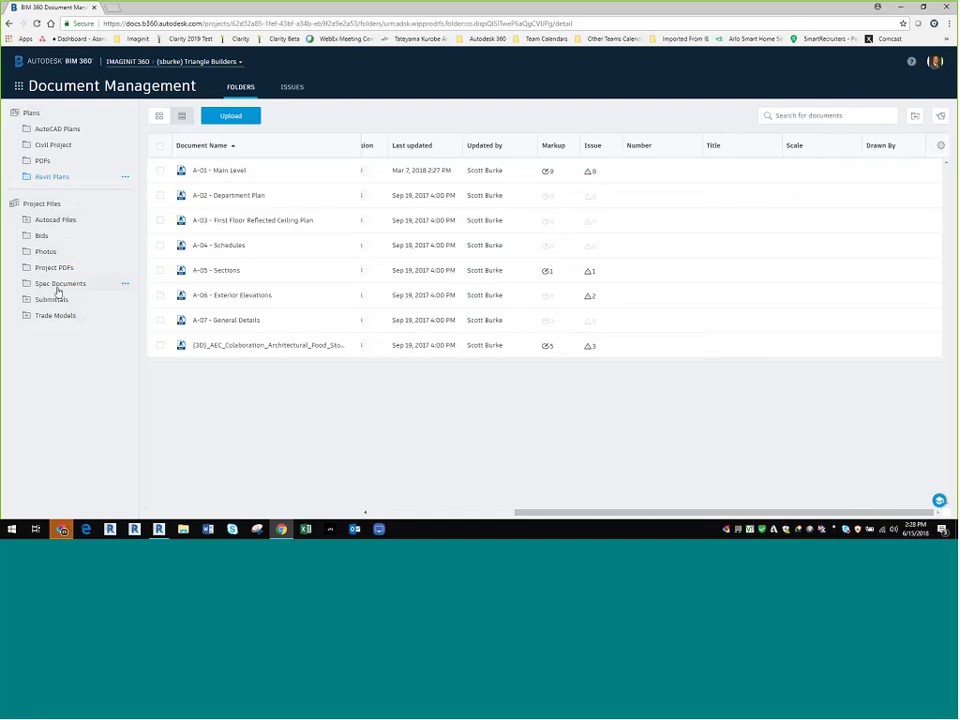
click(125, 316)
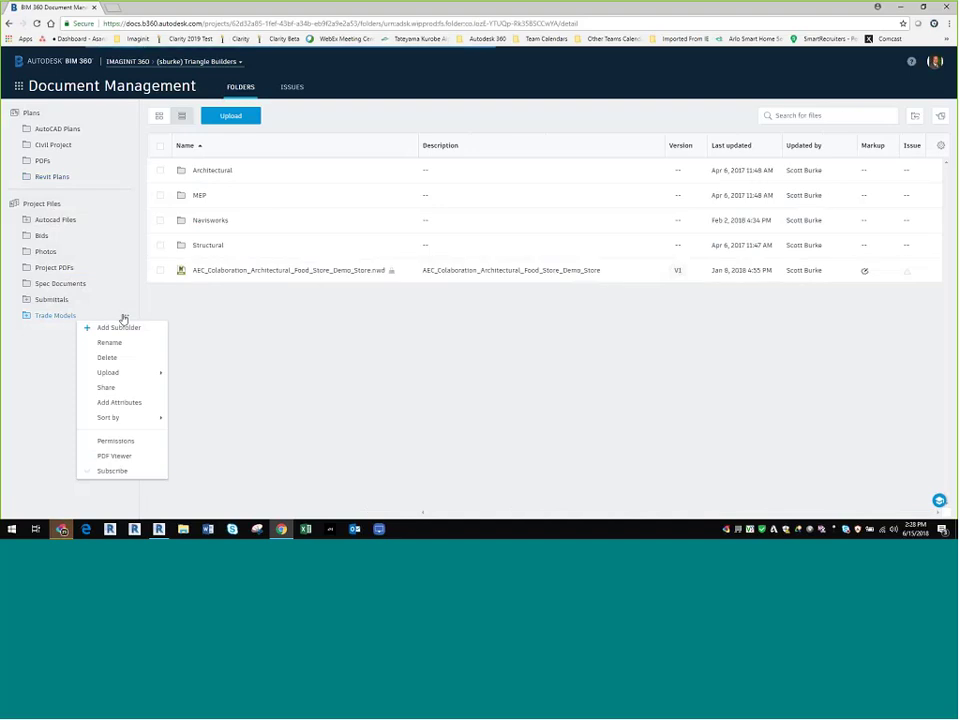
click(124, 317)
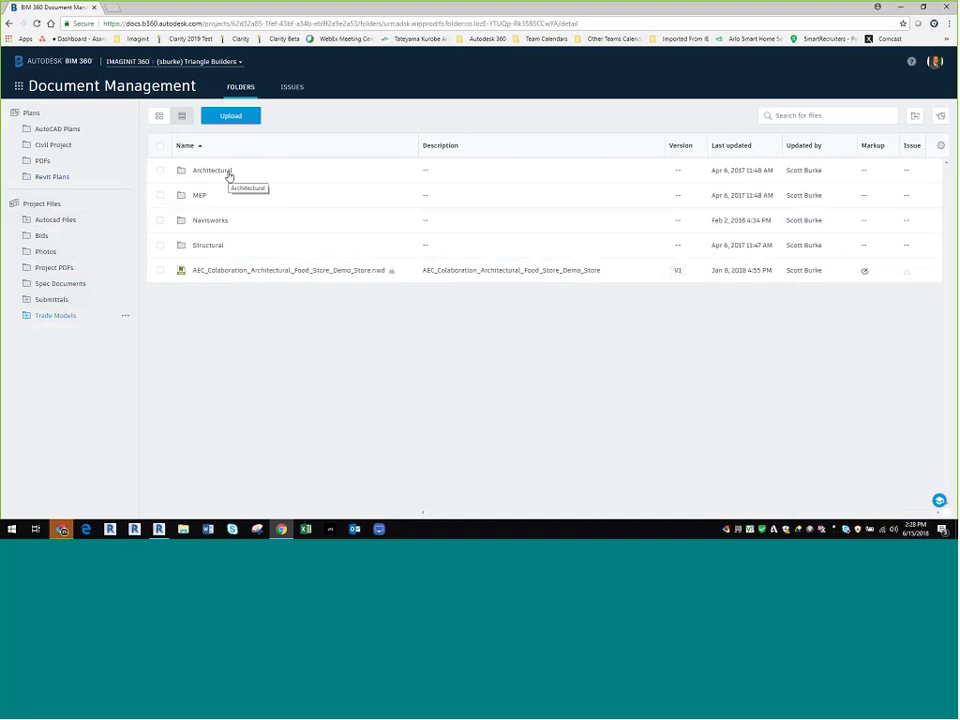
click(229, 176)
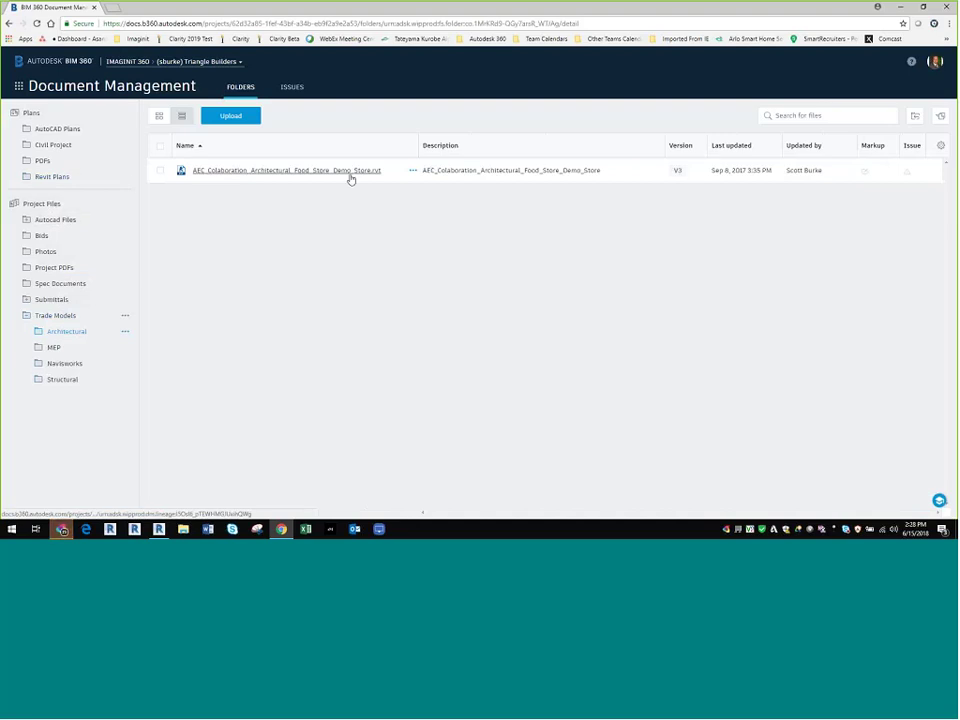
click(48, 180)
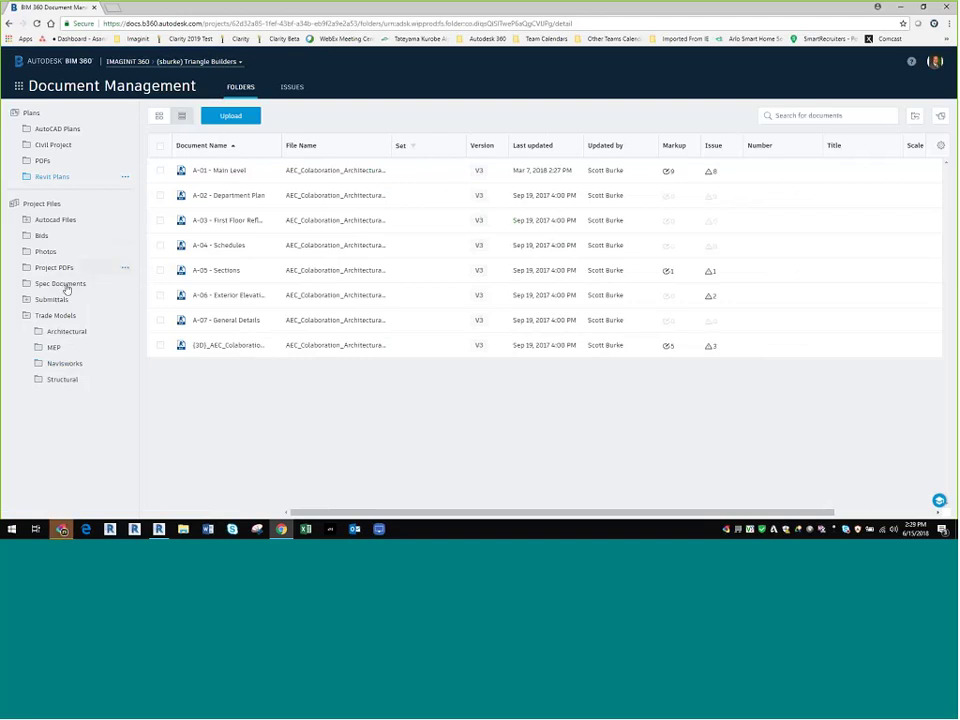
click(64, 333)
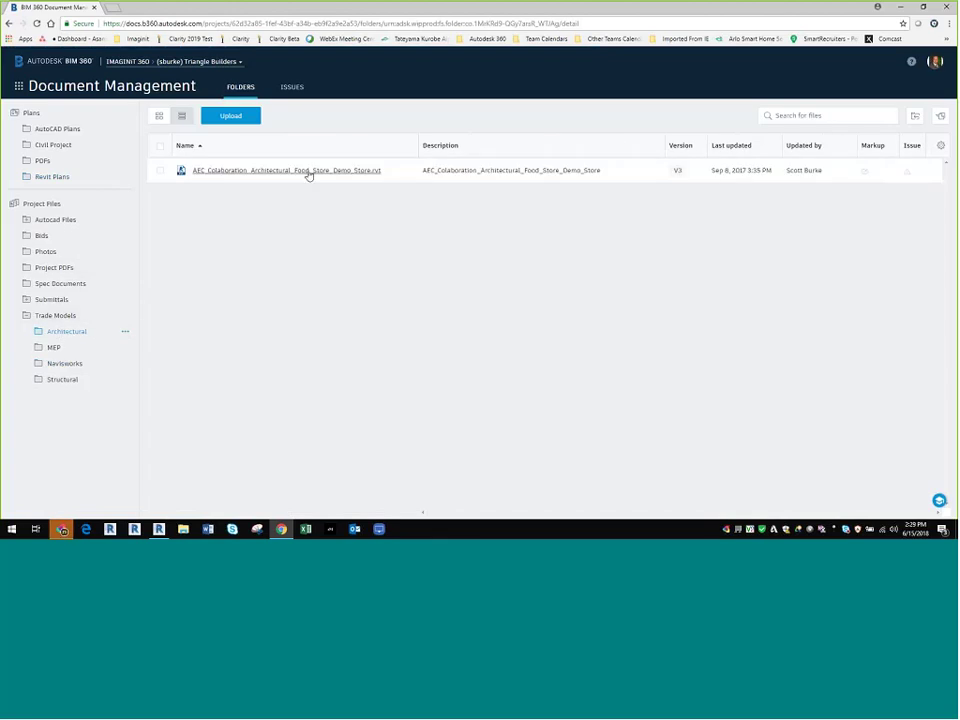
click(309, 172)
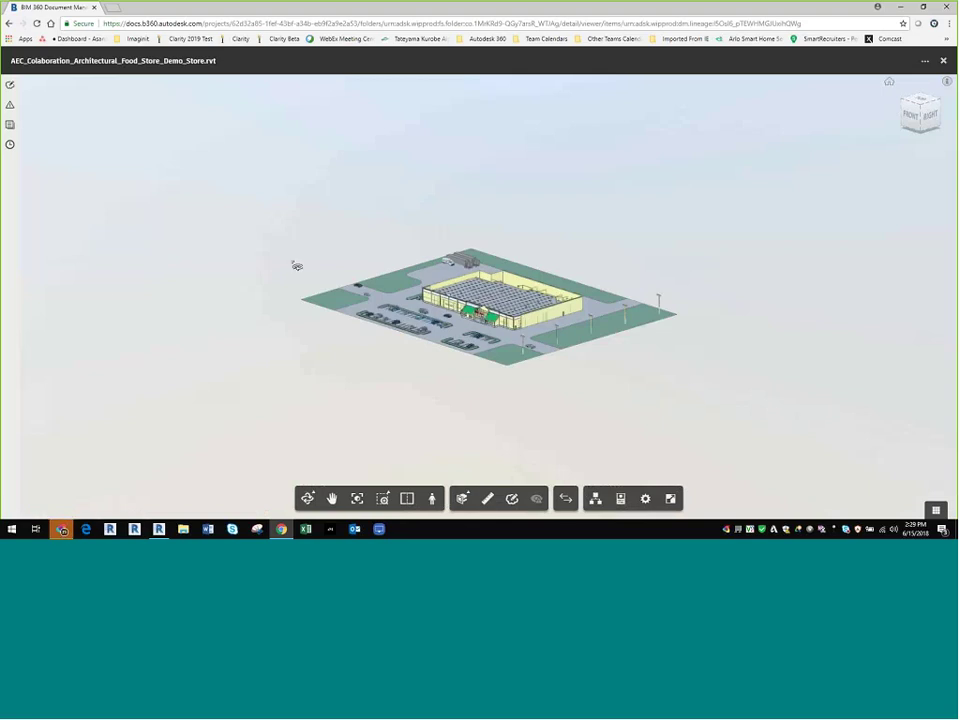
Step: View the 2D sheets A-05 Sections and A-04 Schedules, then close the viewer
click(10, 124)
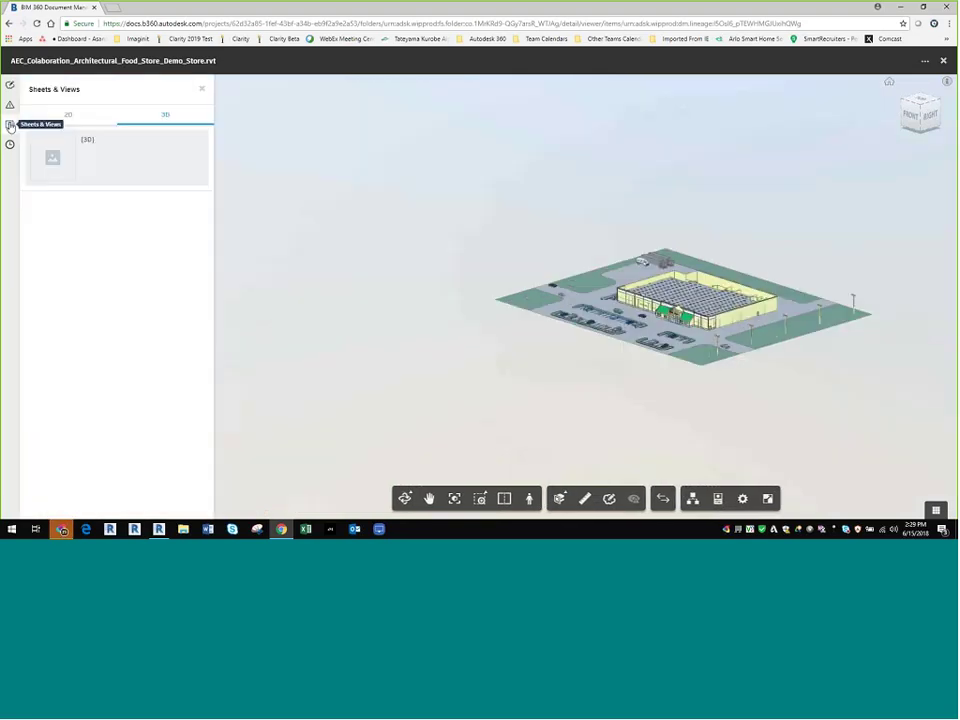
click(73, 118)
click(129, 287)
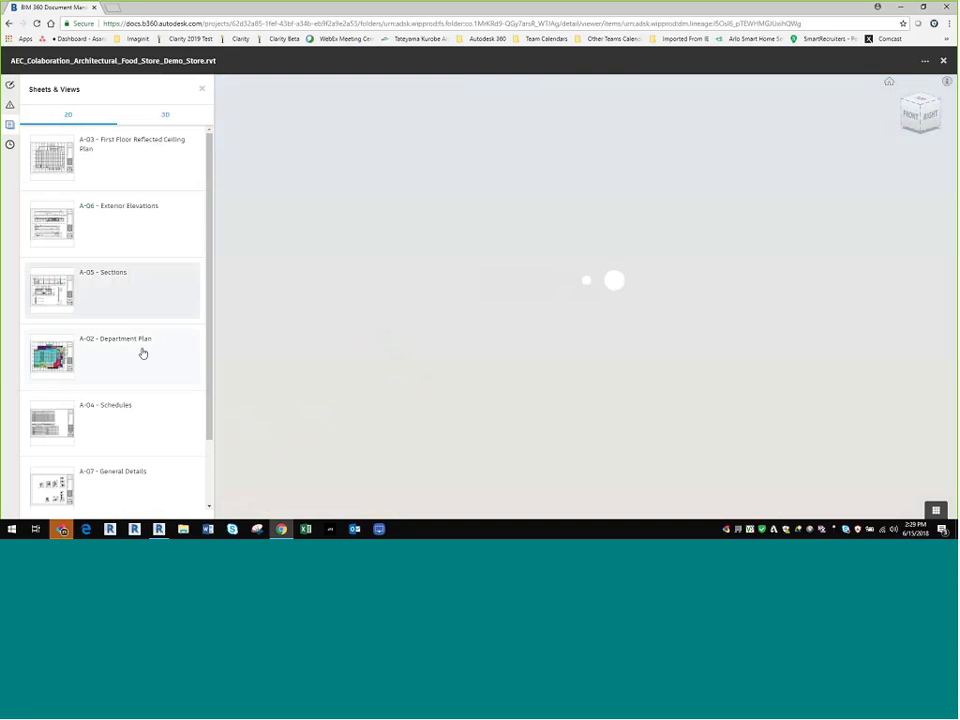
click(135, 416)
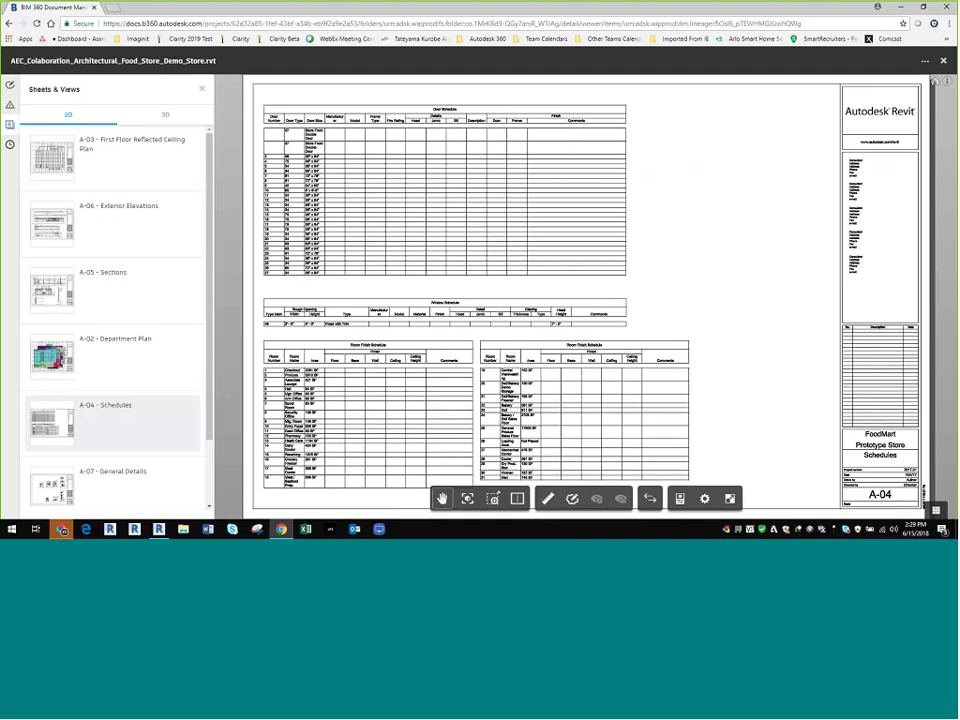
click(942, 61)
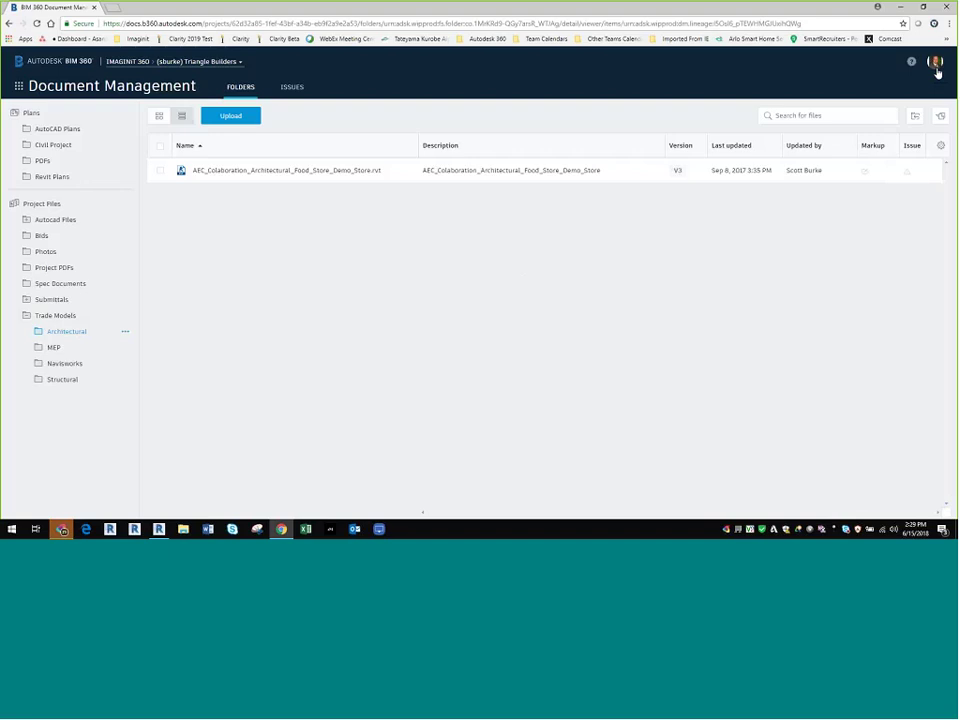
Step: Open the food store PDF in Project PDFs, view pages 2, 4 and 6, then close it
click(54, 268)
click(238, 172)
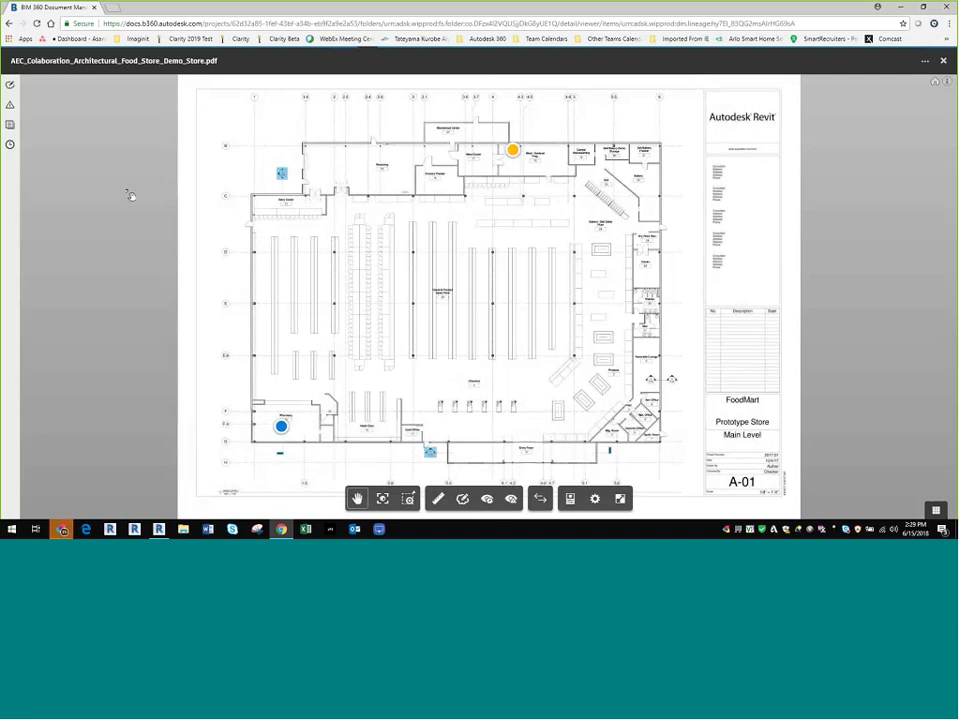
click(10, 125)
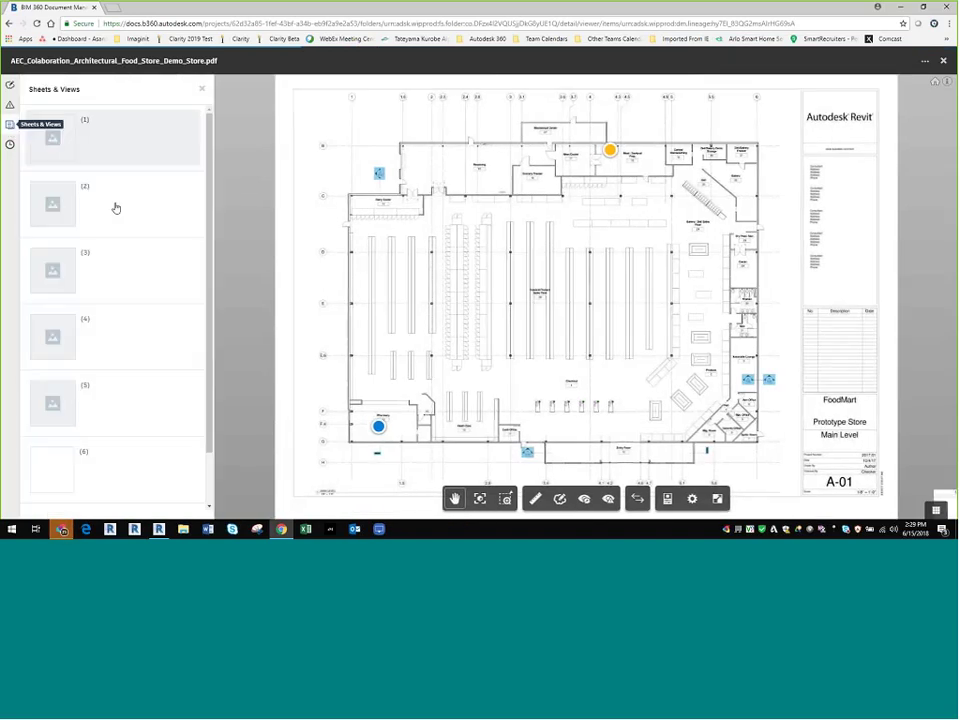
click(142, 212)
click(123, 318)
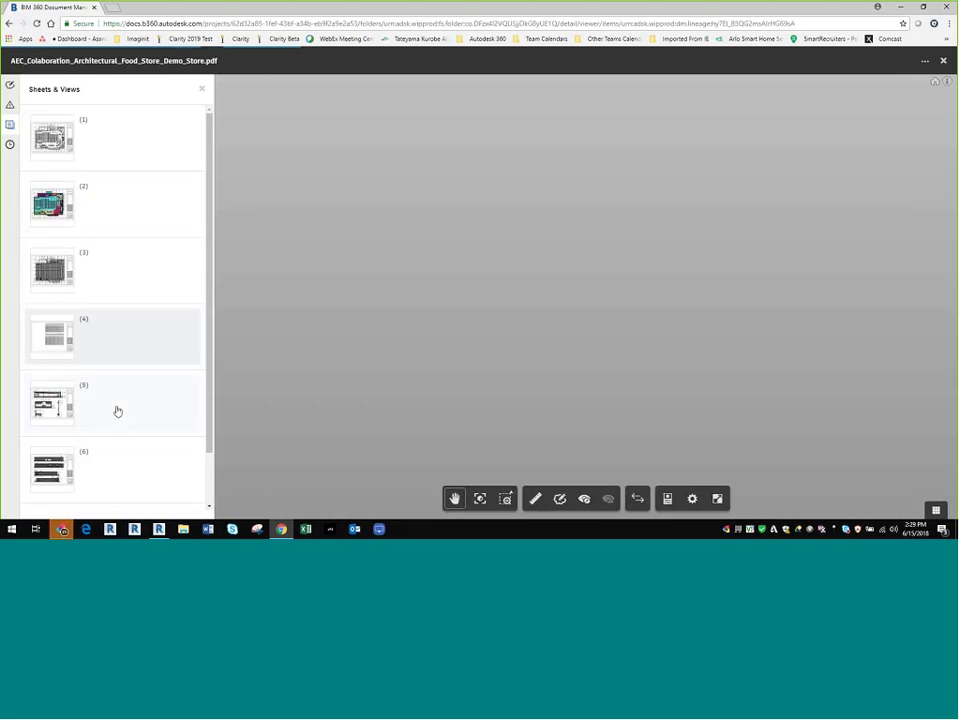
click(109, 463)
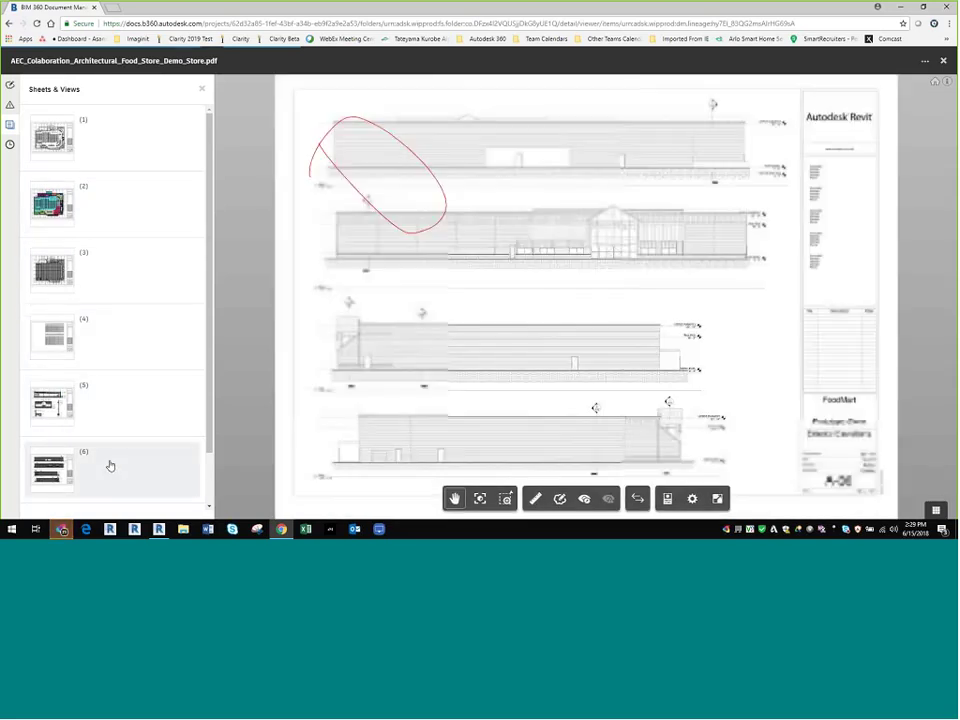
scroll(150, 400, down, 1)
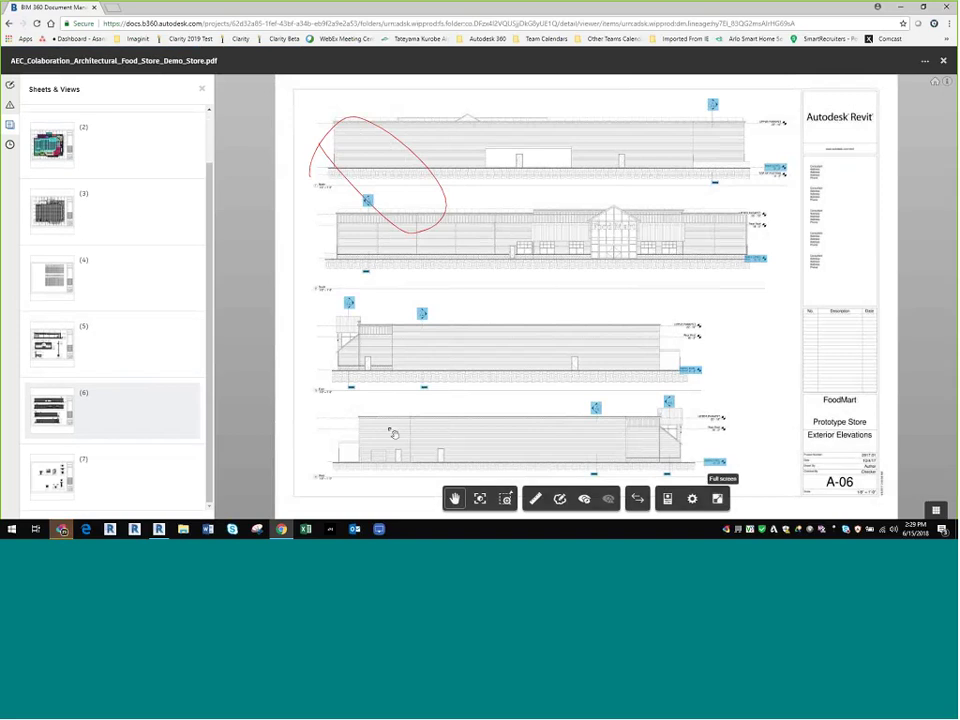
scroll(57, 361, up, 1)
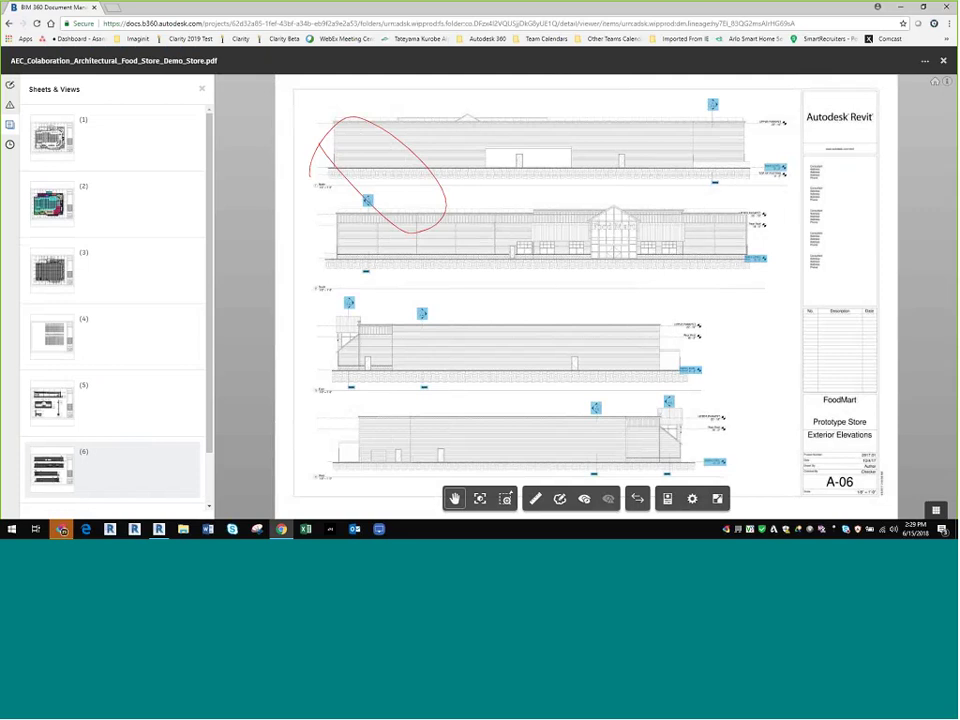
click(943, 62)
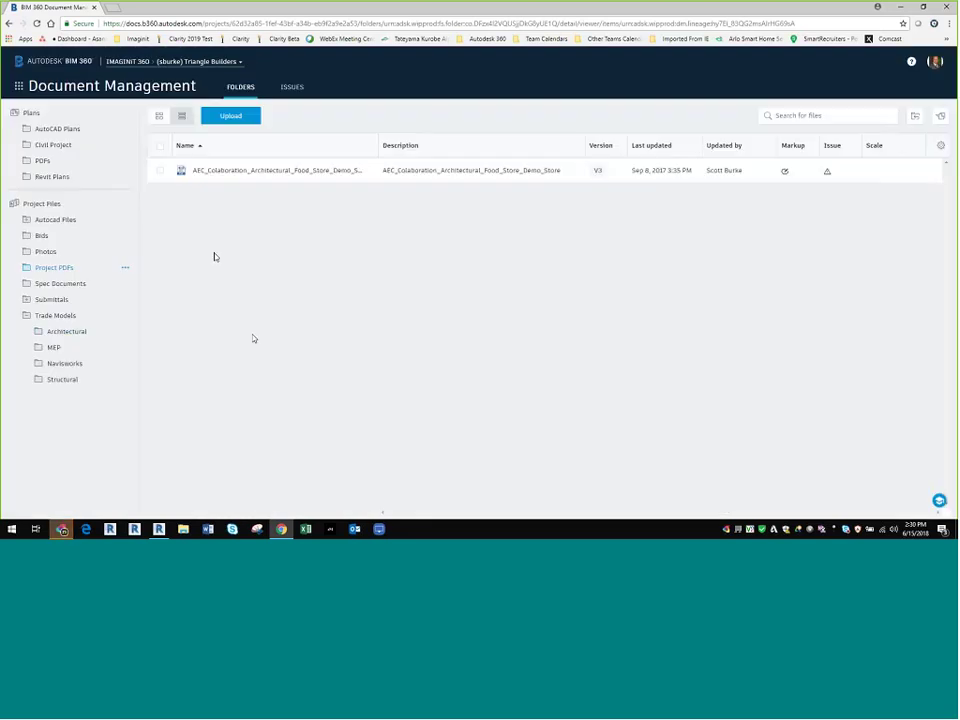
Step: Collapse Trade Models and open the Bids folder's Permissions settings
click(23, 317)
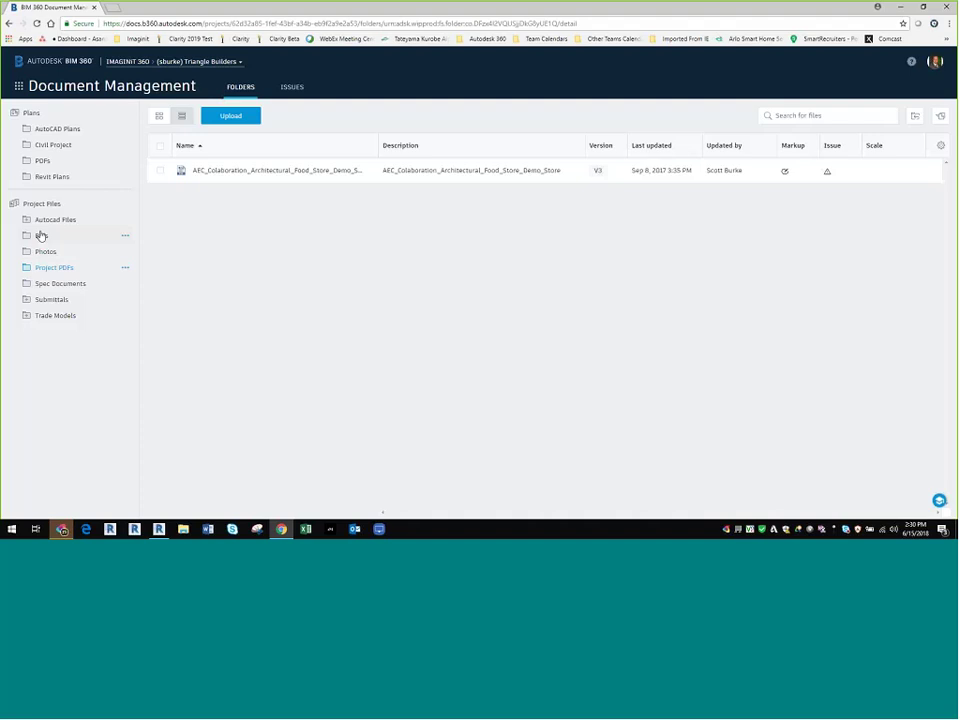
click(67, 240)
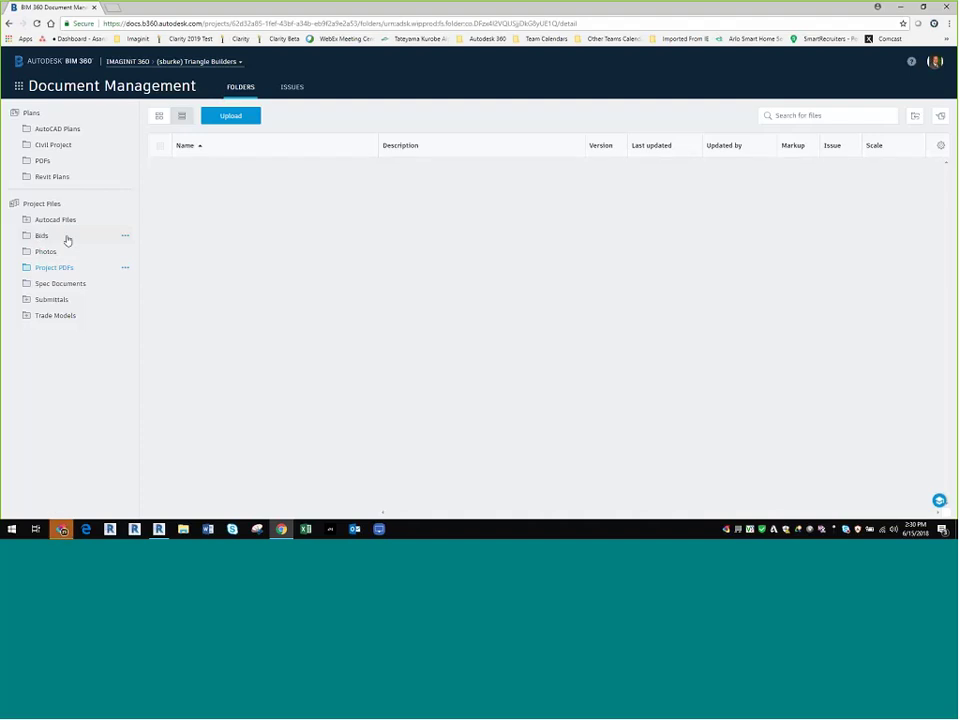
click(125, 235)
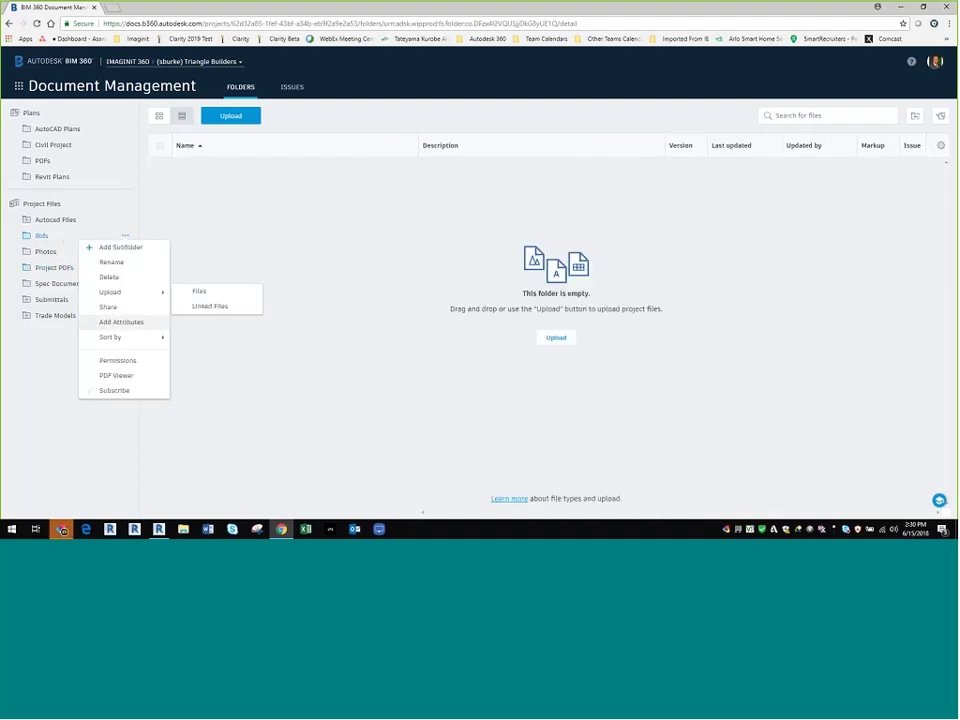
click(126, 364)
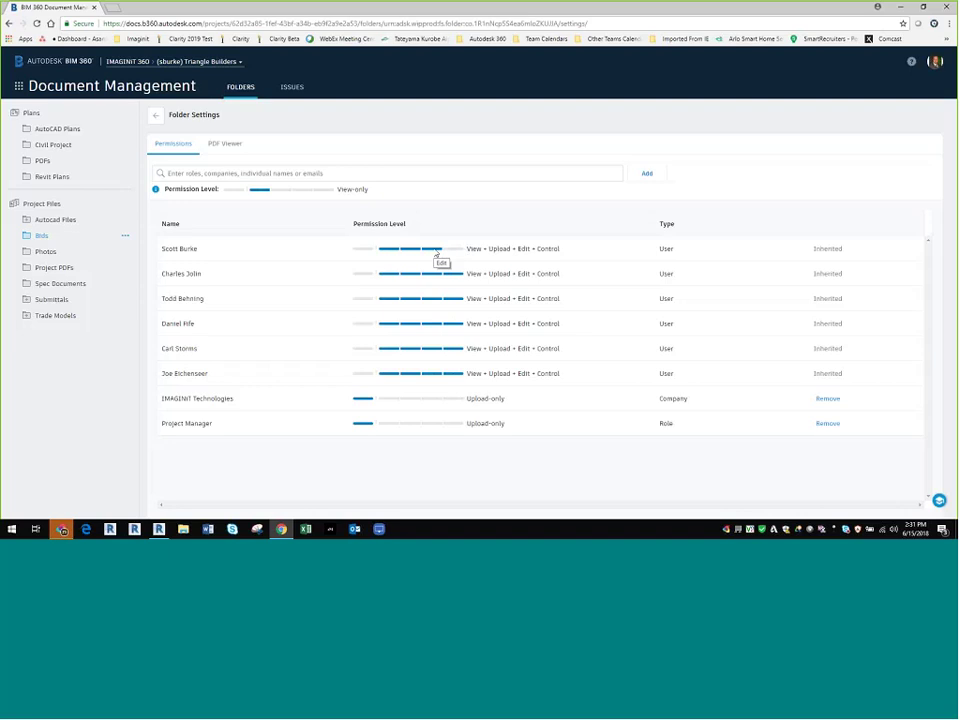
Step: Try setting the first user's permission to view-only, then open the Bids folder's actions menu
click(437, 250)
click(388, 251)
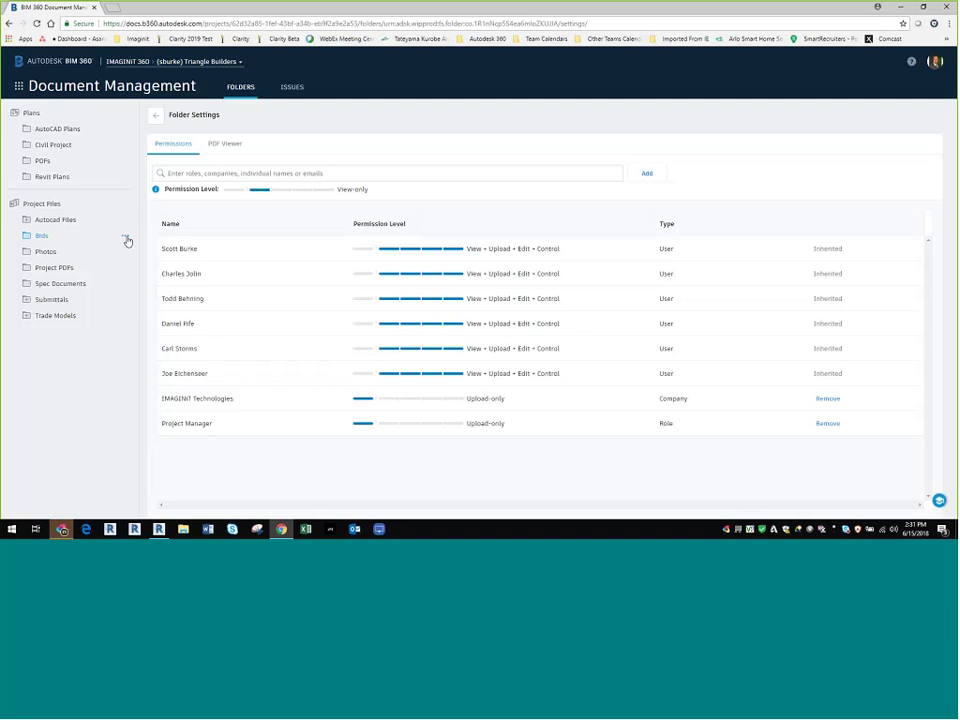
click(126, 238)
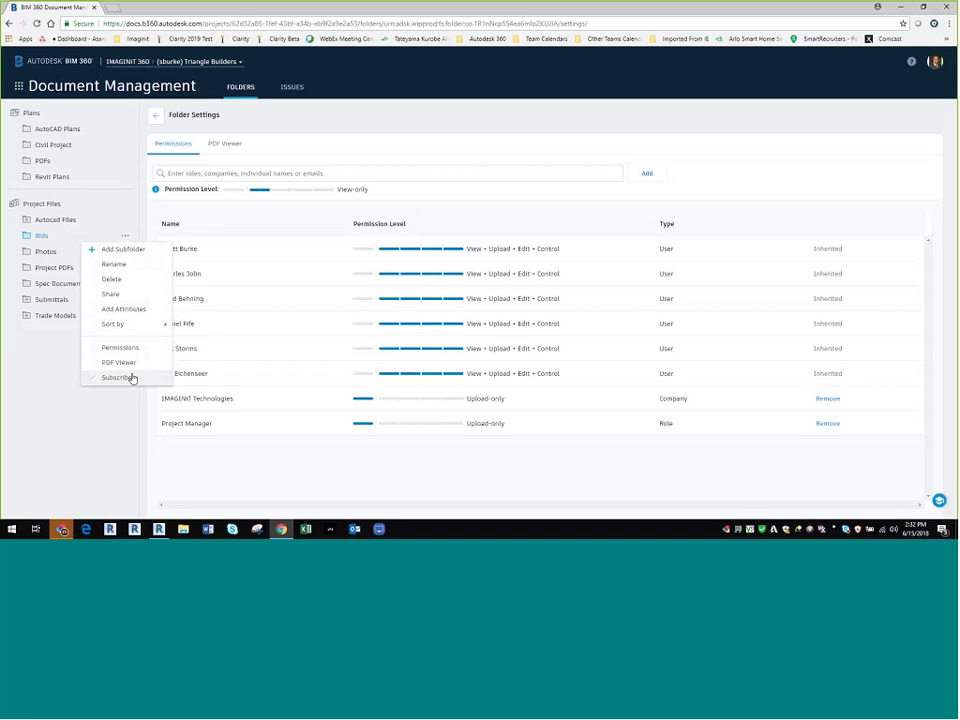
Step: Subscribe to e-mail notifications for changes in the Bids folder only
click(118, 377)
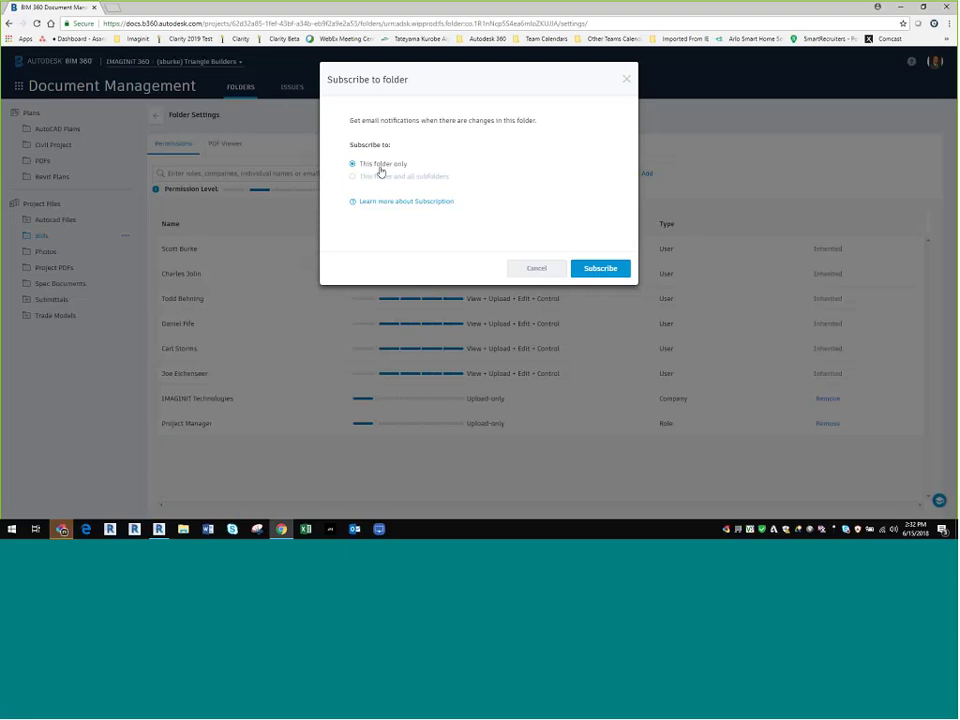
click(603, 270)
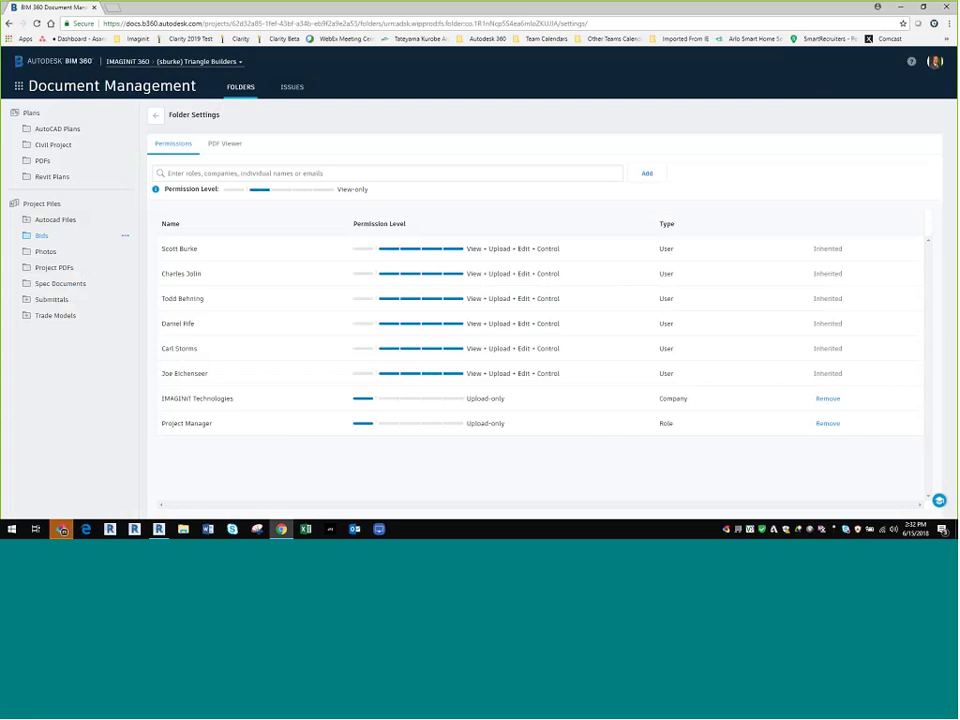
Step: Confirm the Bids subscription, then go to the Project PDFs file list
click(125, 236)
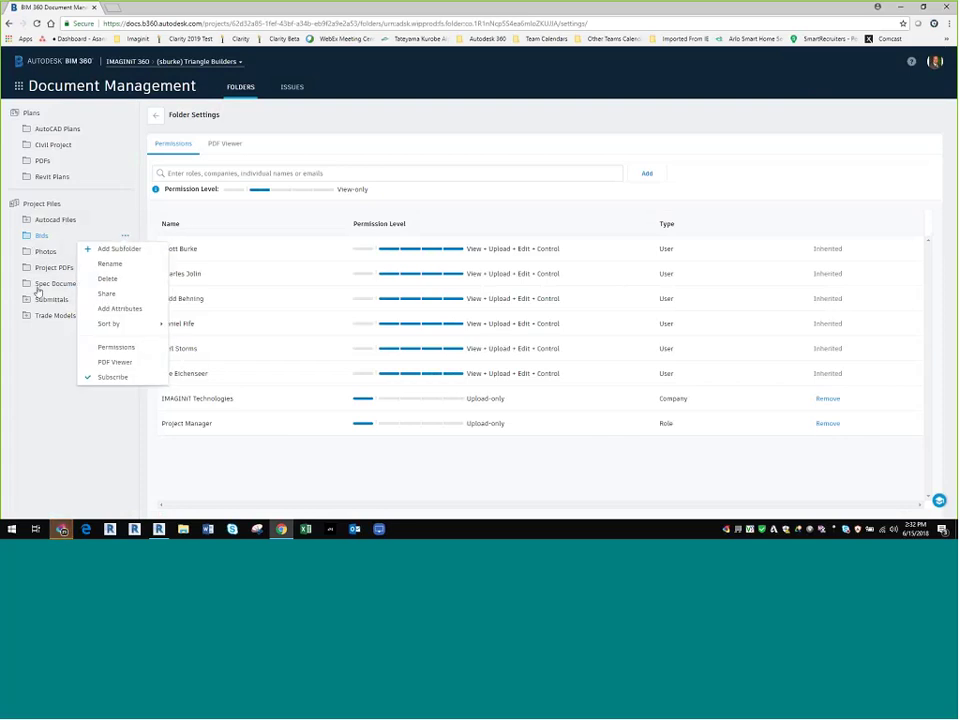
click(61, 268)
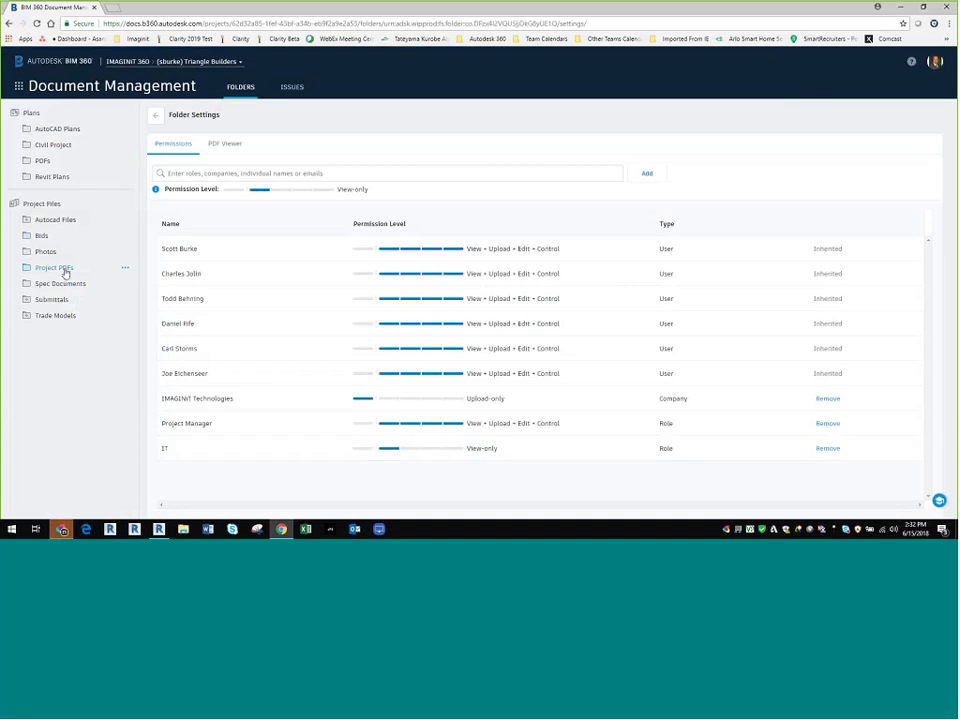
click(159, 117)
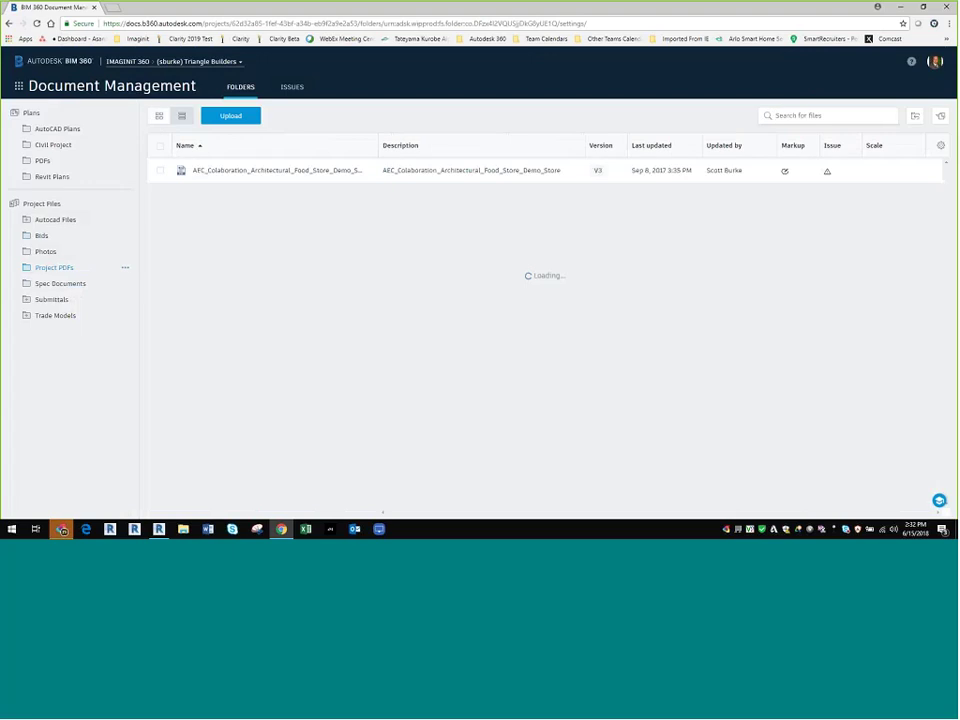
Step: Review the food store PDF's V3 version history, then switch to the project's Issues
click(595, 169)
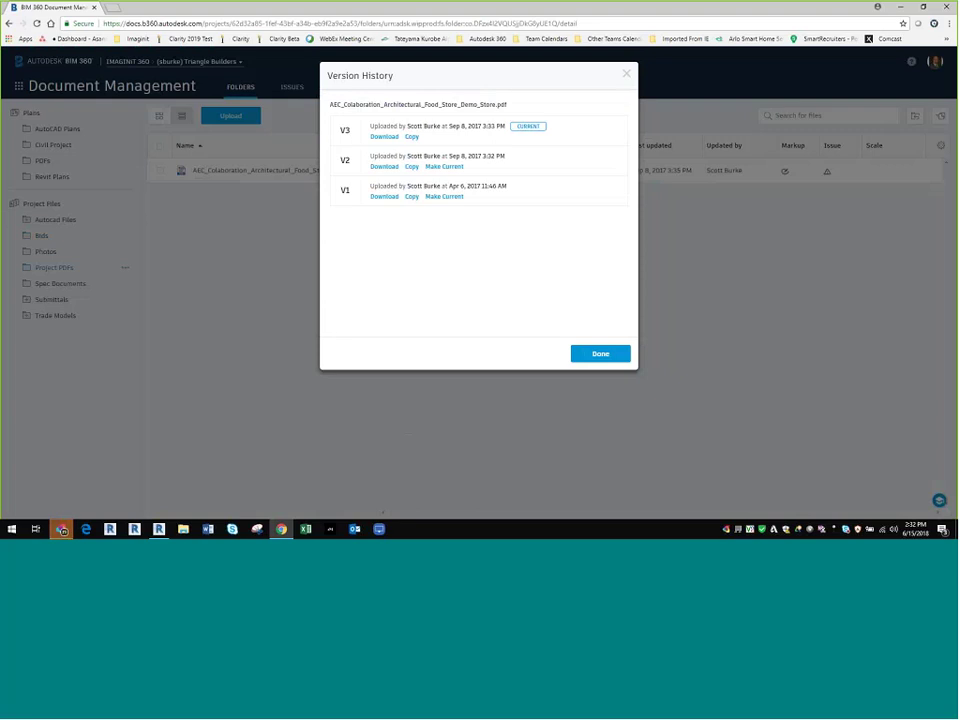
click(588, 354)
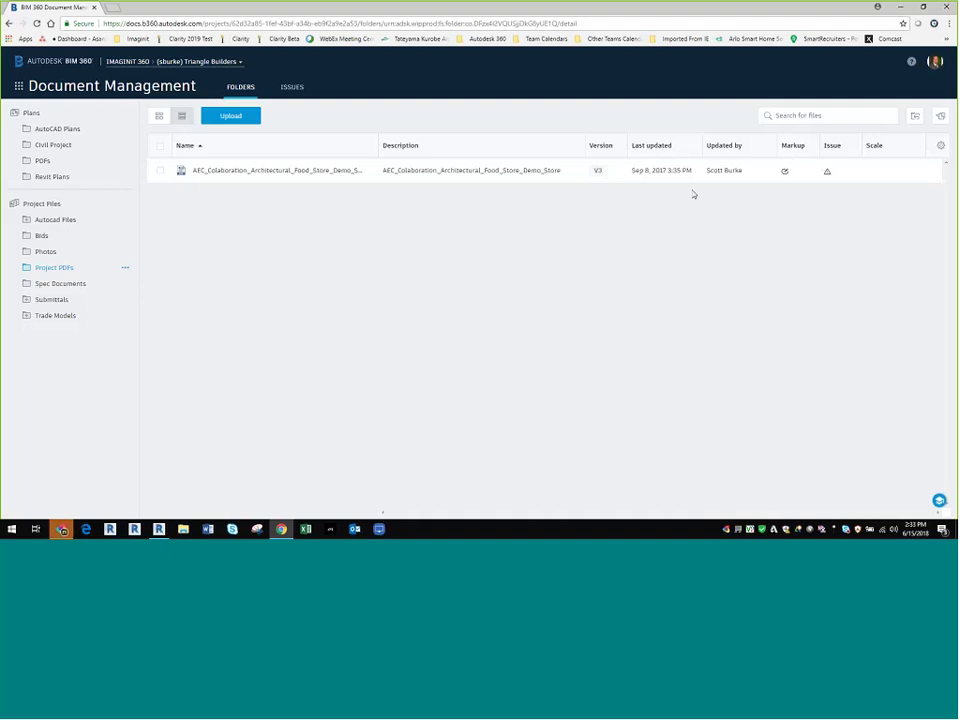
click(292, 87)
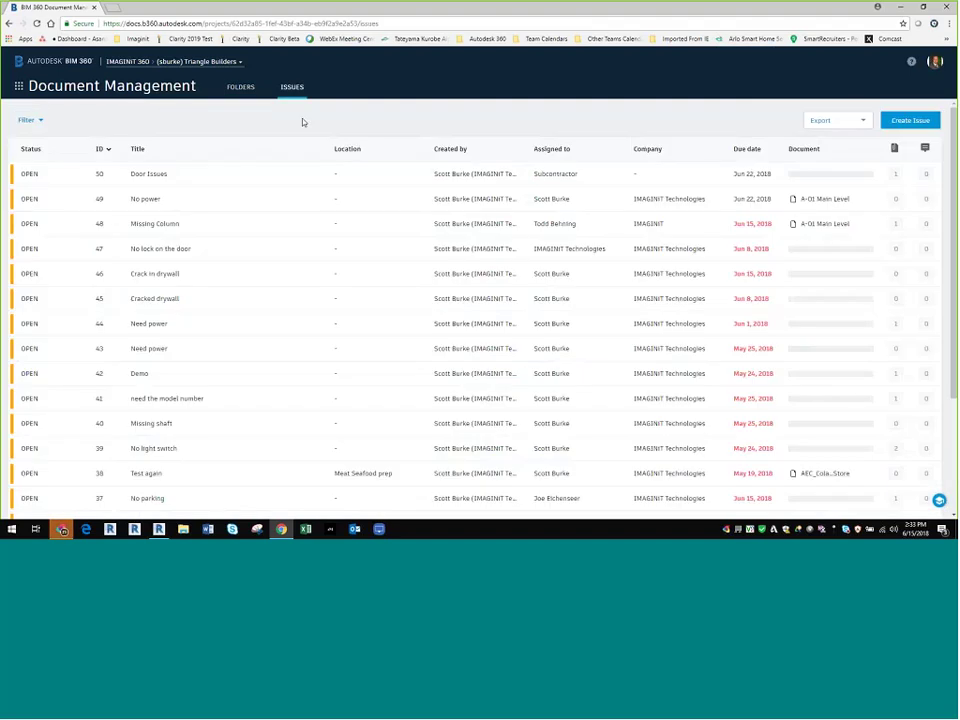
Step: Show the Issues list with open issues from ID 50 and their linked sheets
click(112, 86)
click(420, 80)
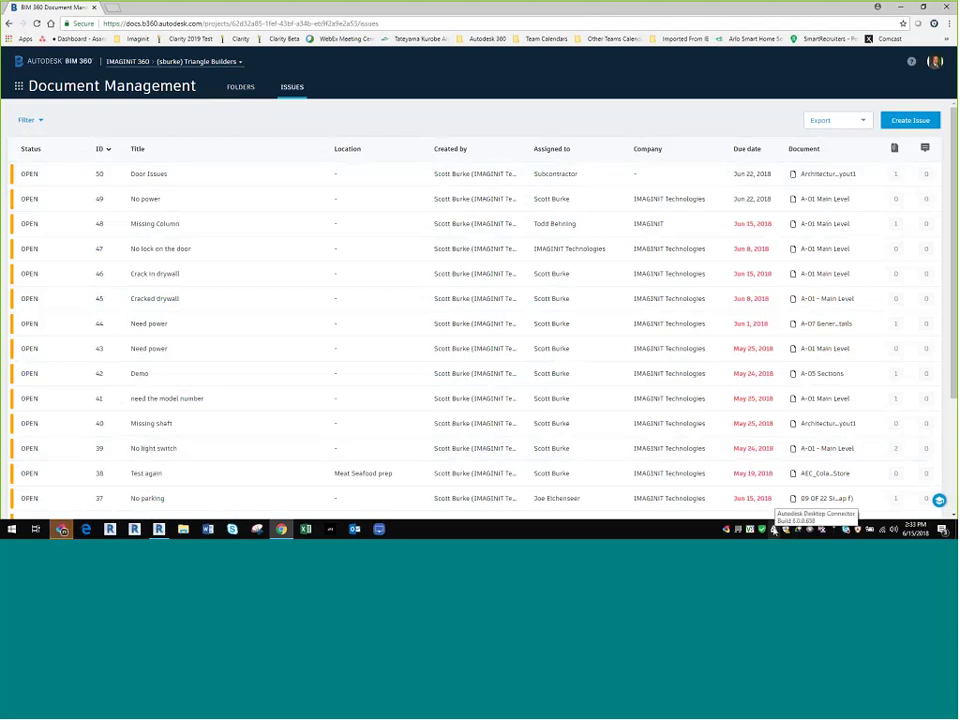
Step: Sign out of Desktop Connector and sign back in with the account's user name and password
right_click(773, 531)
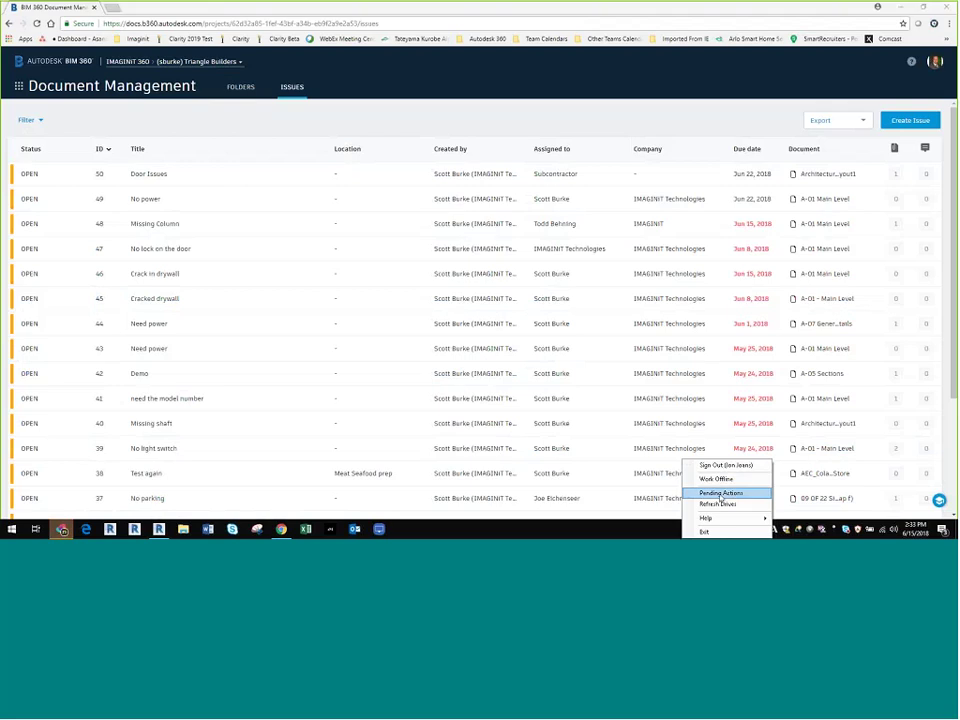
click(732, 467)
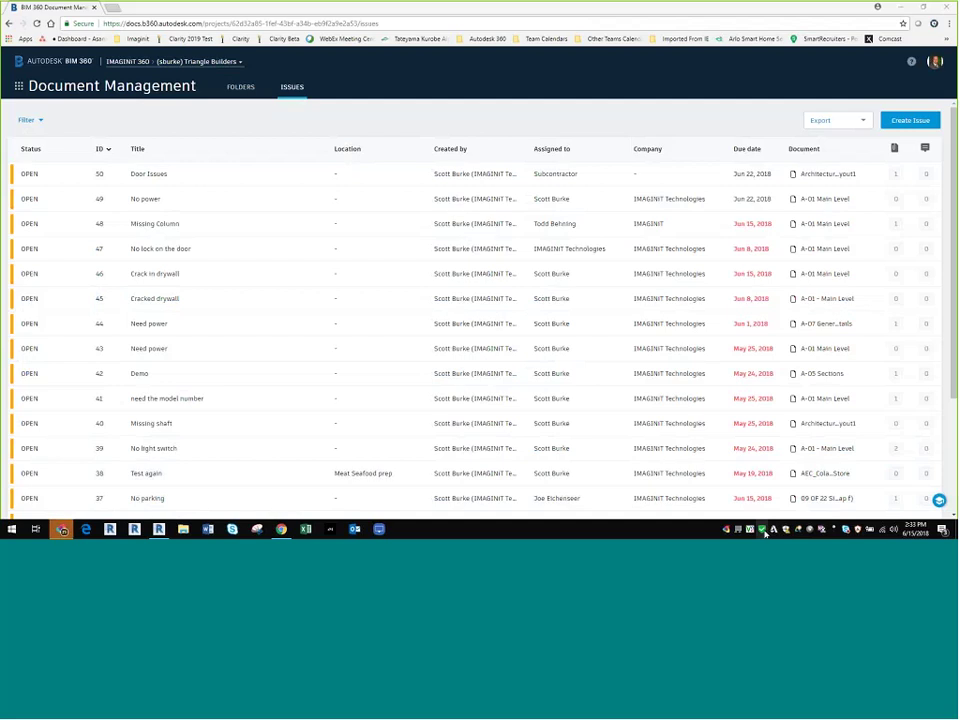
right_click(765, 533)
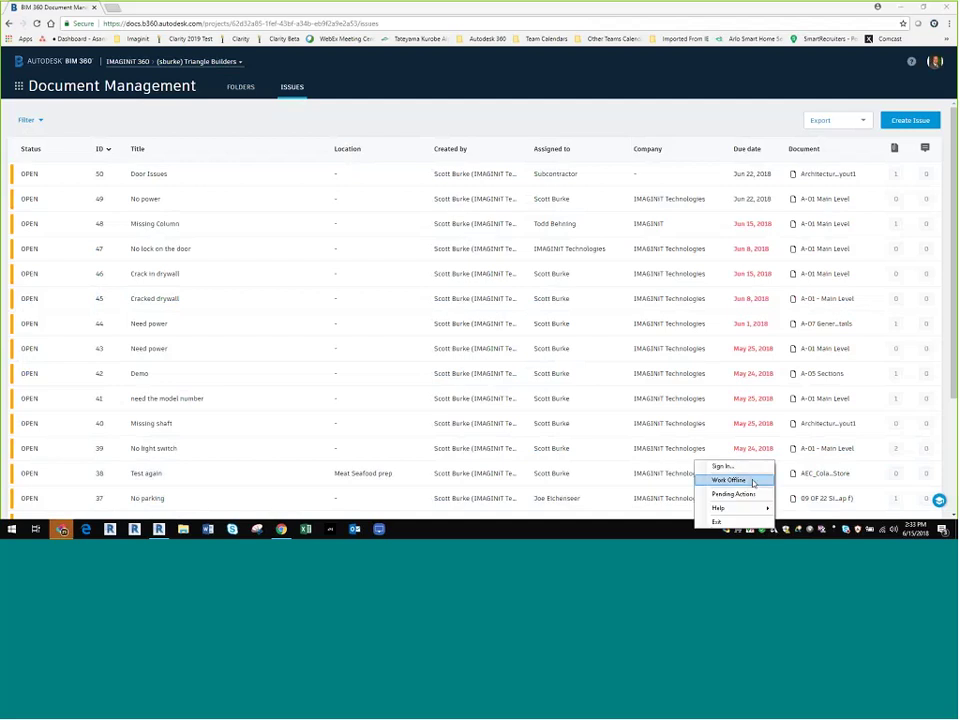
click(722, 465)
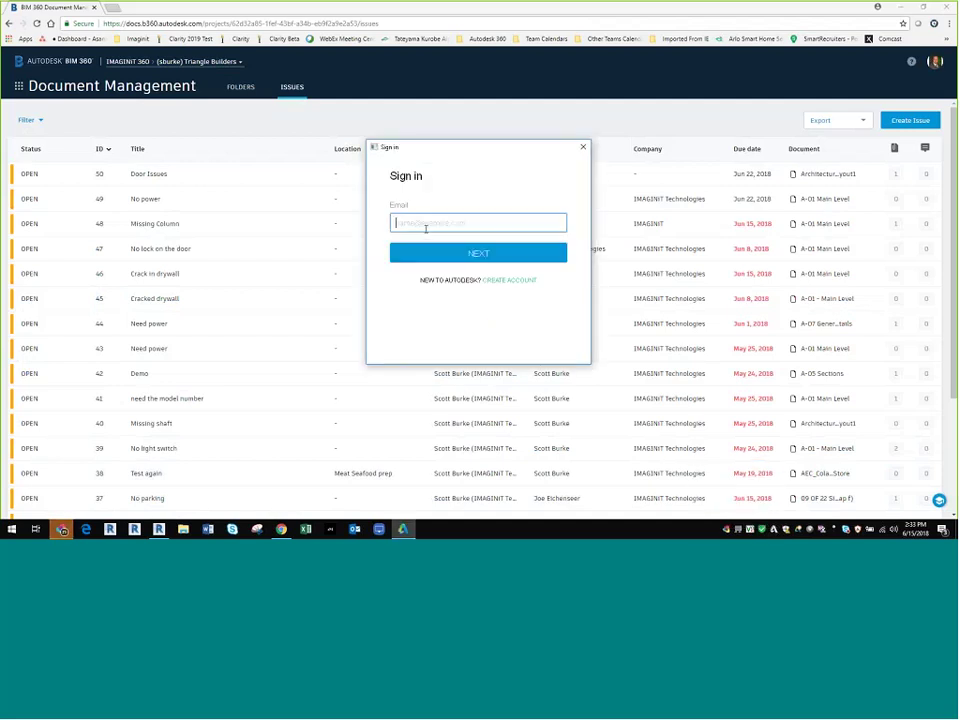
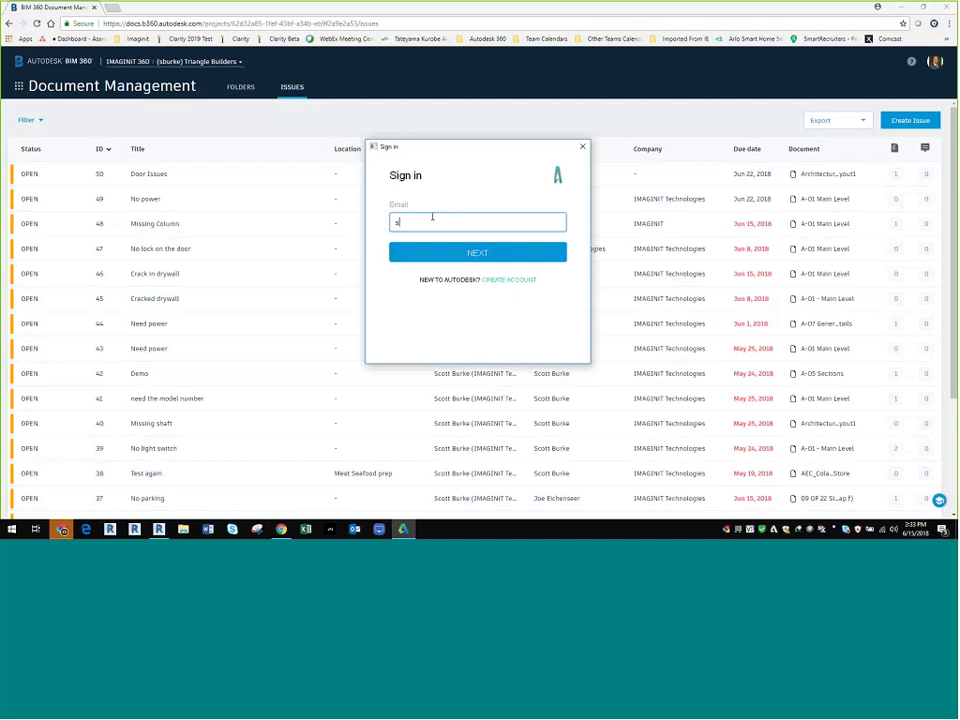
key(Return)
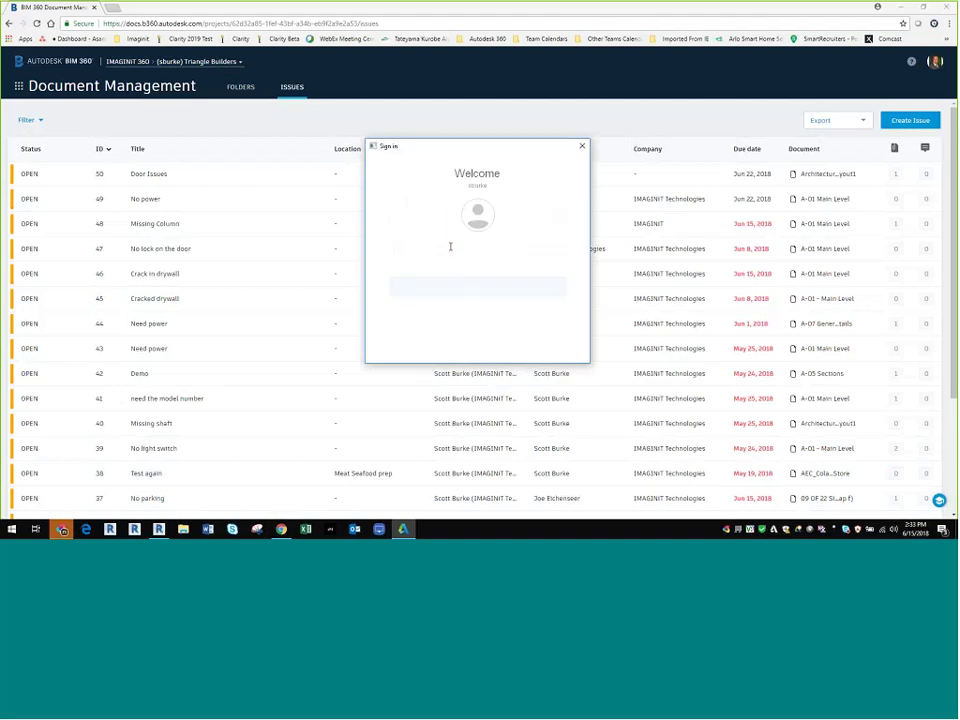
text(********)
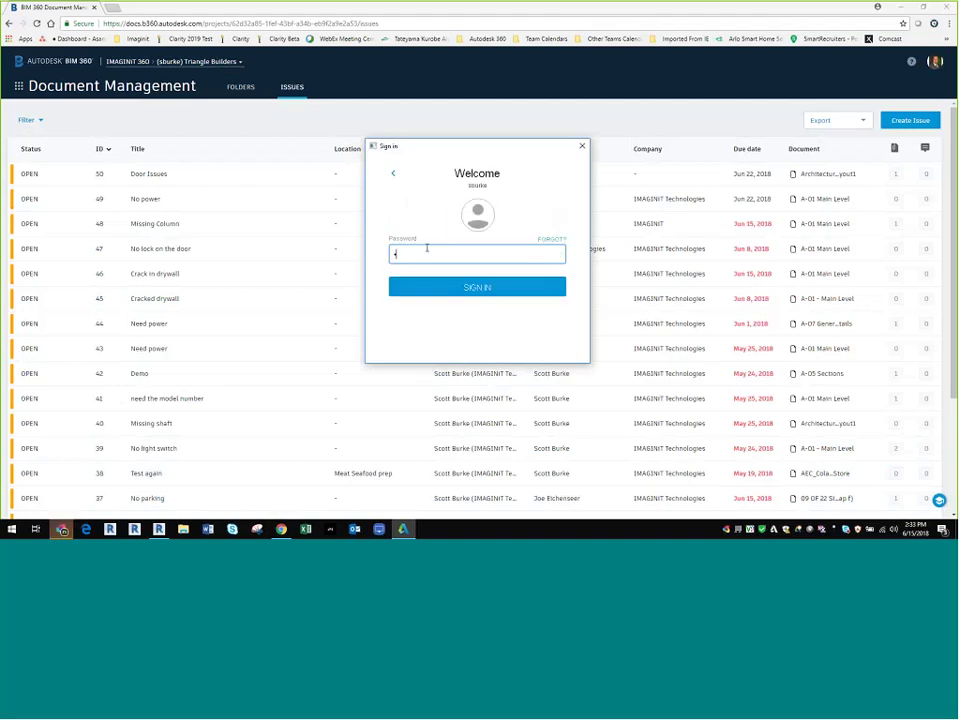
click(512, 290)
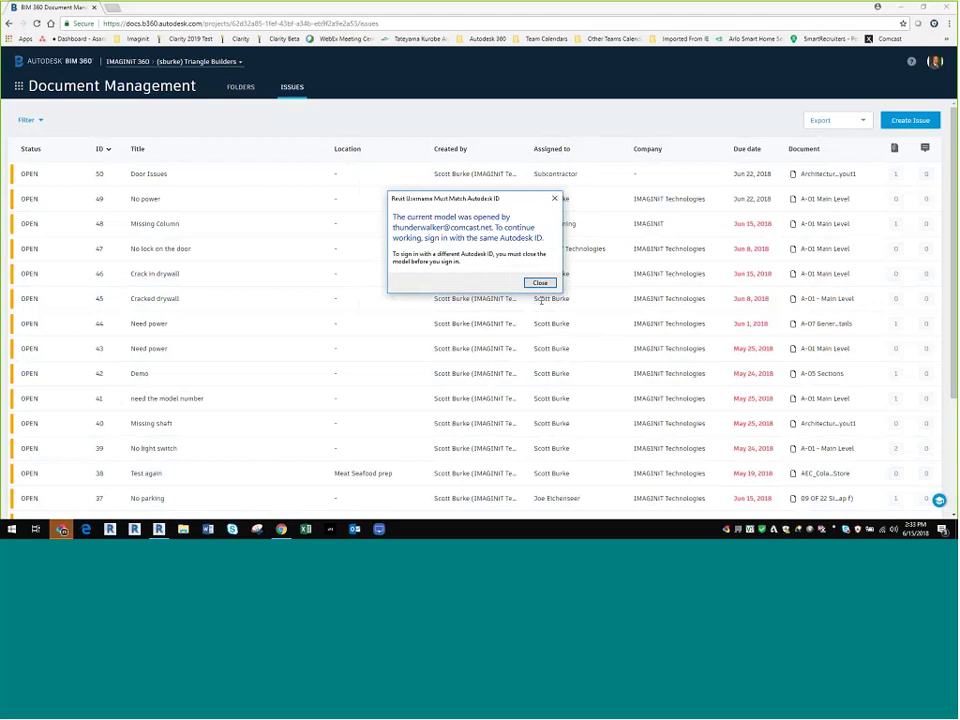
Step: Open and close the drives window, dismiss the Revit account mismatch warning, and minimize the browser
key(super+e)
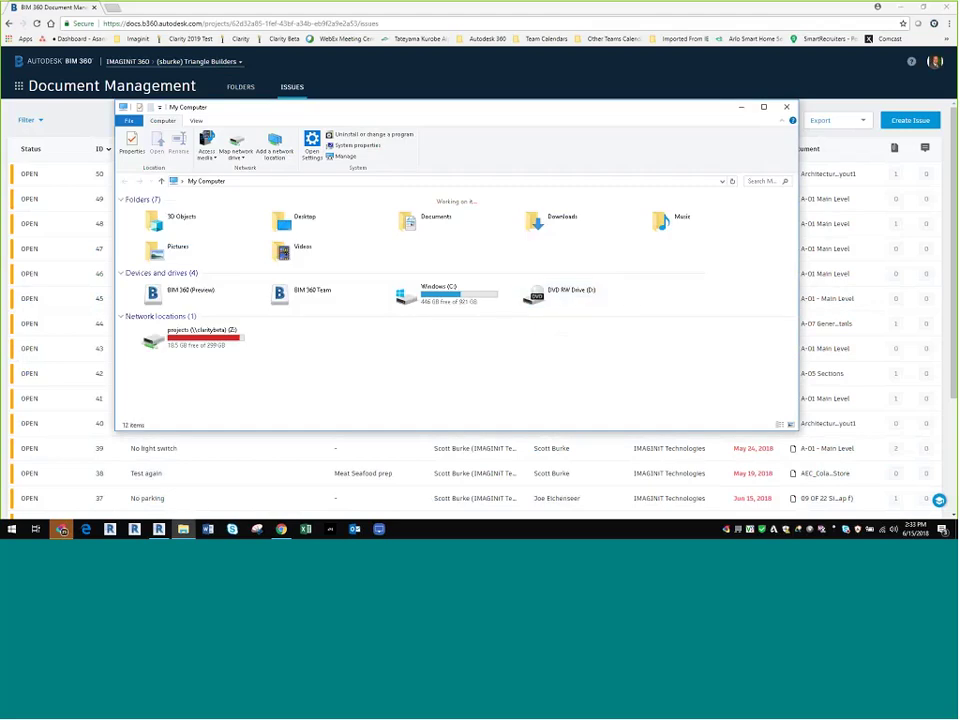
key(alt+F4)
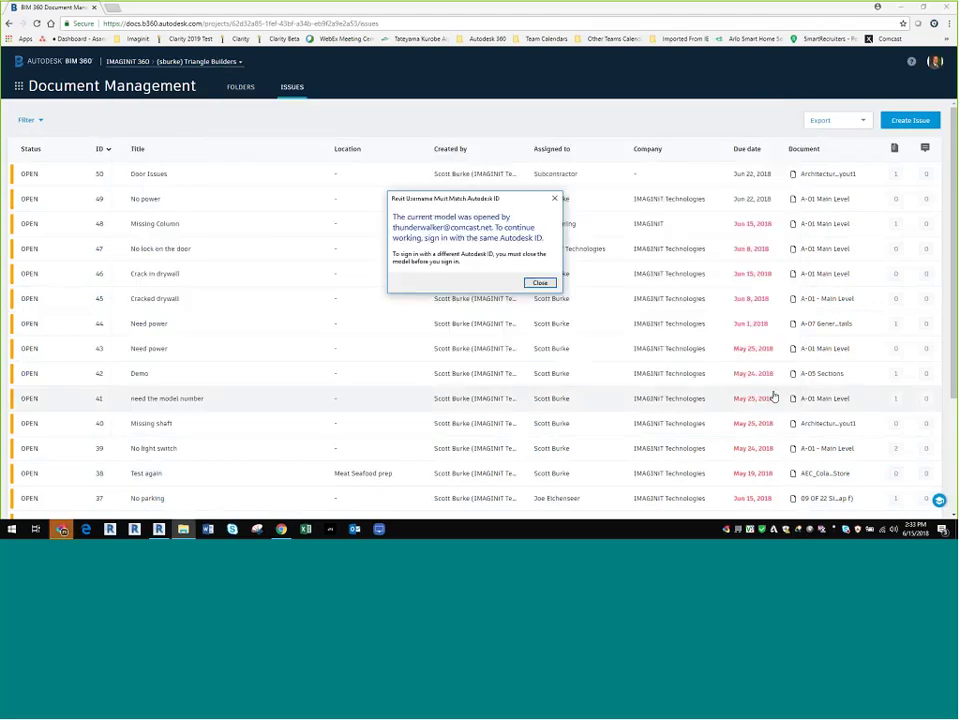
click(539, 282)
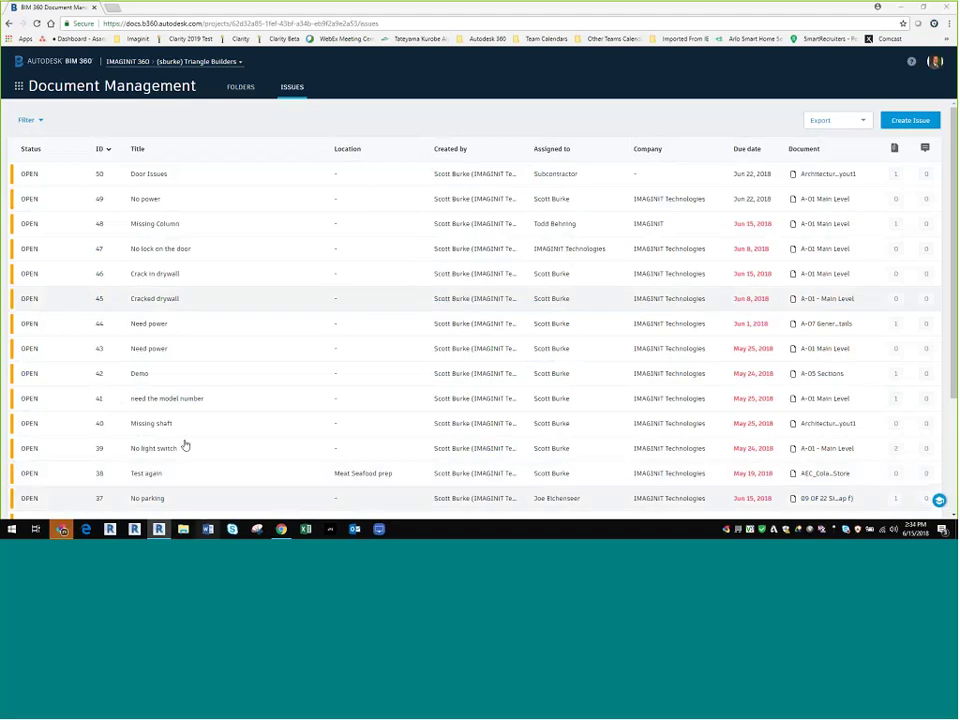
scroll(244, 366, down, 3)
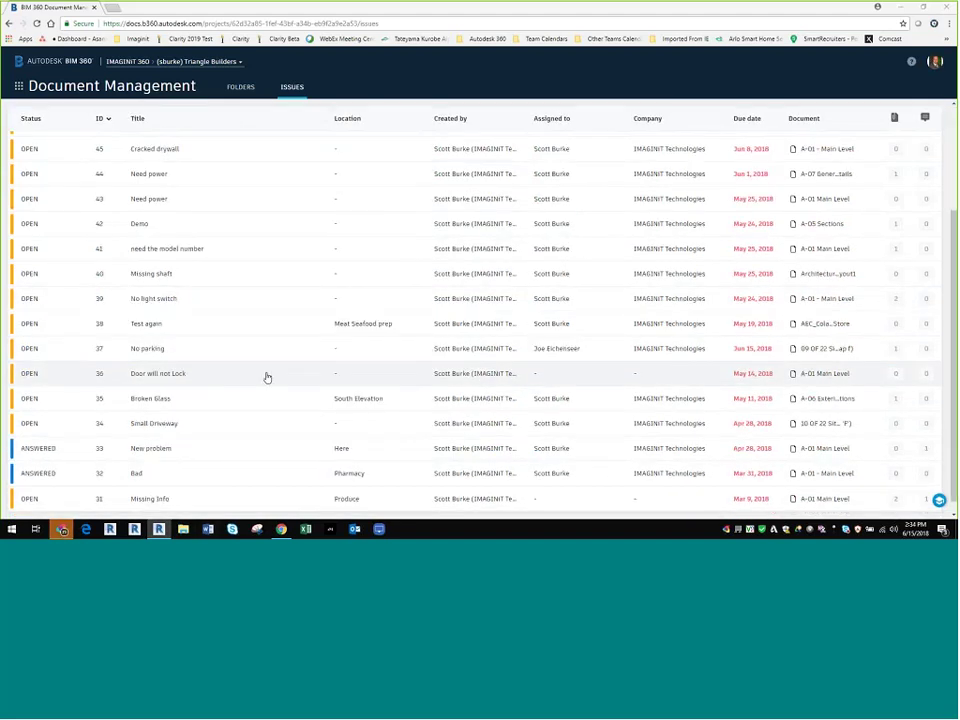
scroll(267, 377, up, 3)
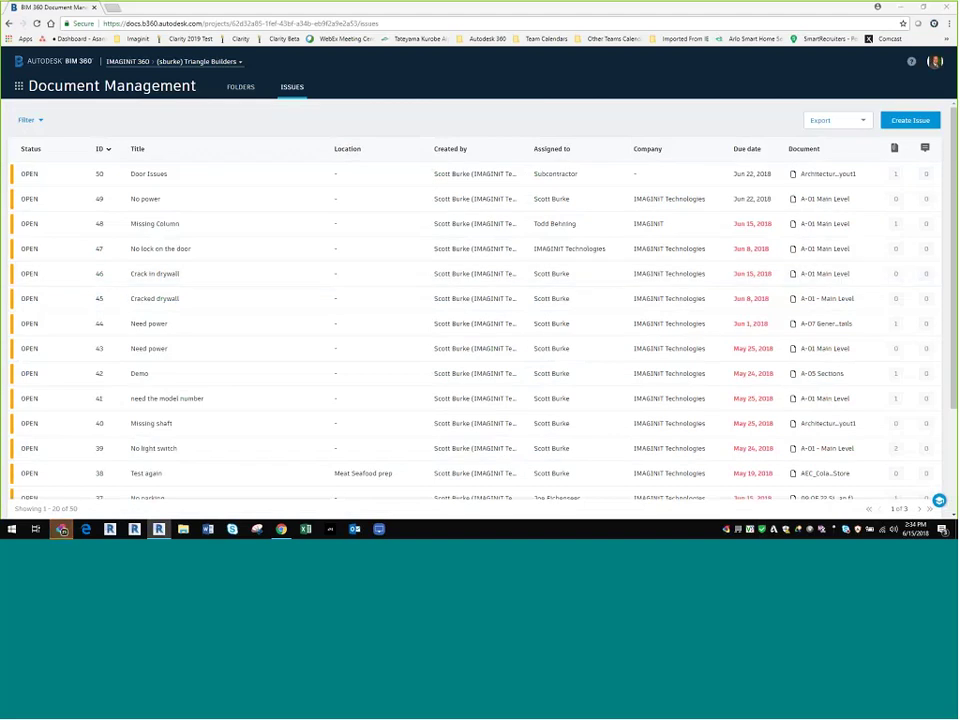
click(61, 529)
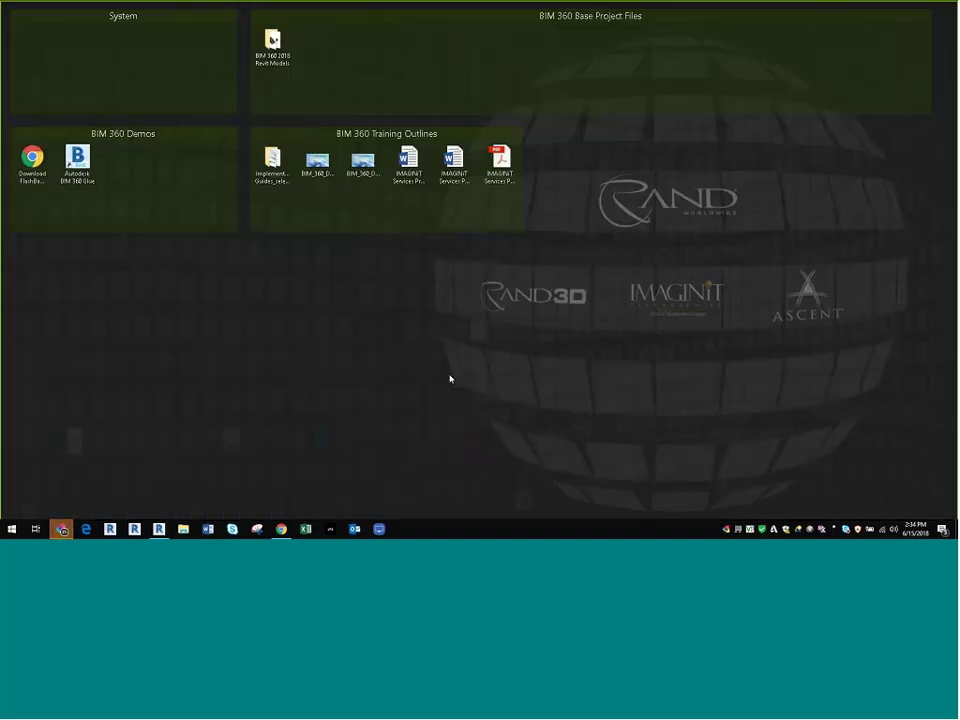
Step: Open File Explorer, browse the BIM 360 2018 Revit Models folder, then return to Desktop
right_click(13, 529)
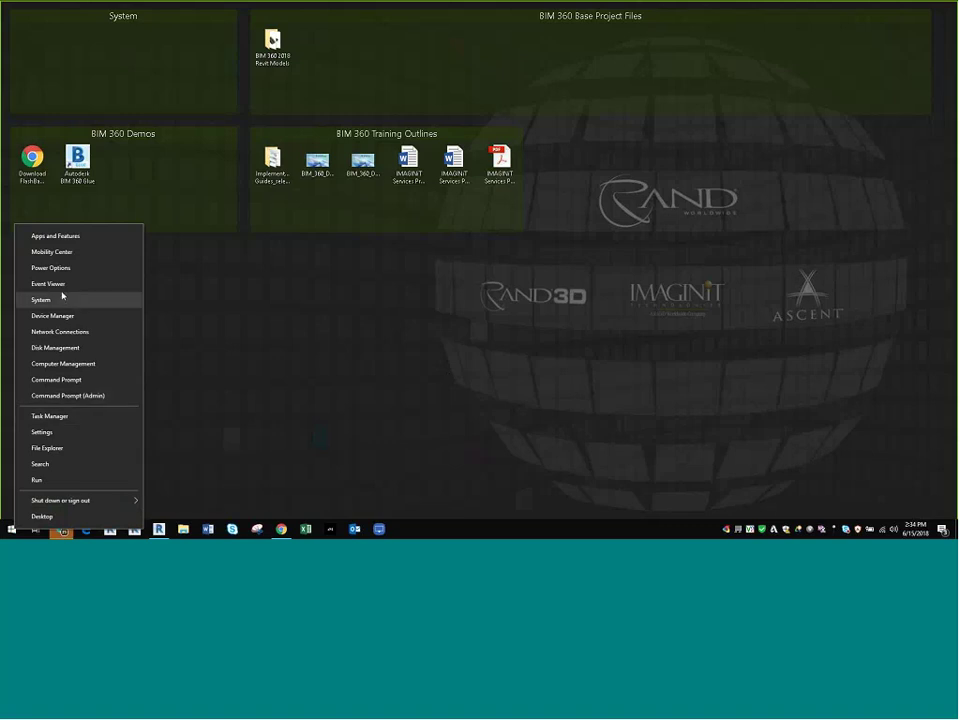
click(195, 429)
double_click(272, 45)
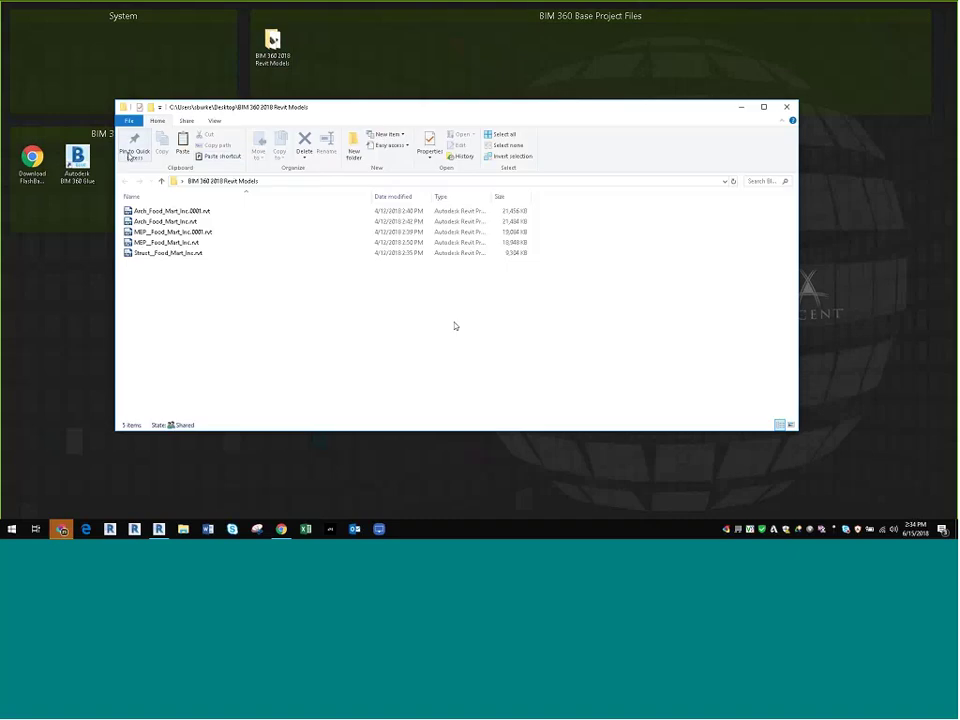
click(161, 181)
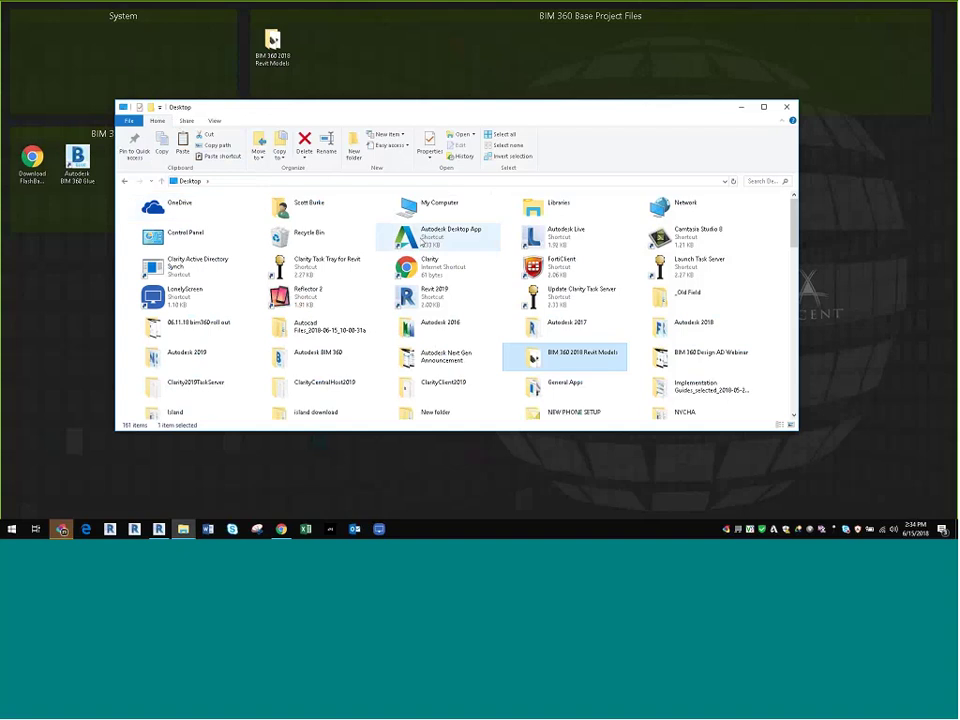
Step: Dismiss the address bar's recent locations and minimize Explorer with Win+D to show the desktop
click(278, 181)
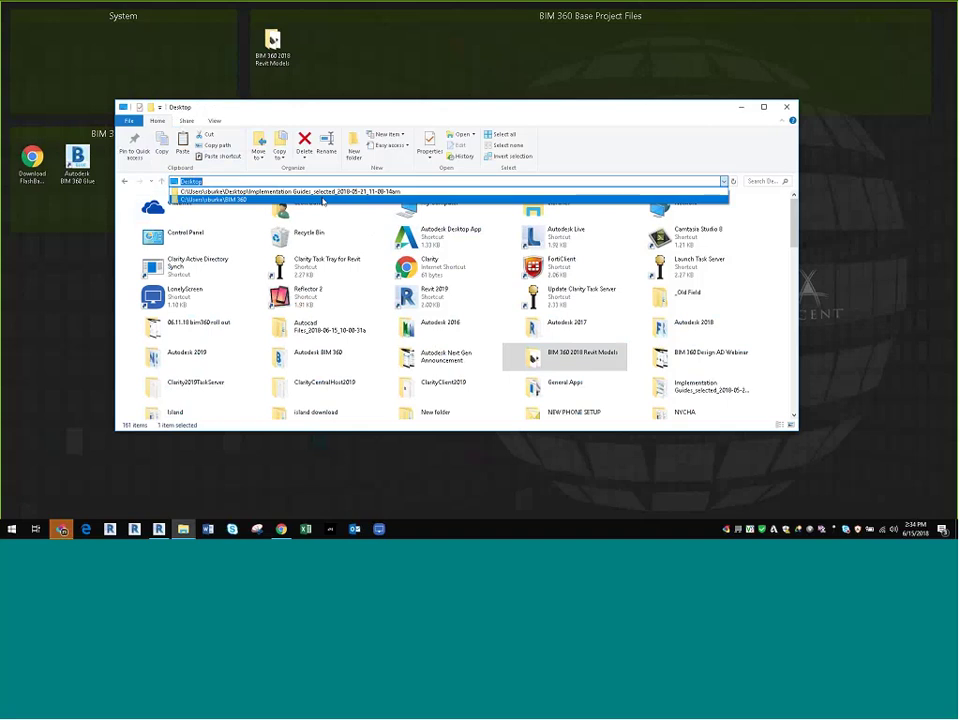
key(Escape)
scroll(204, 315, down, 10)
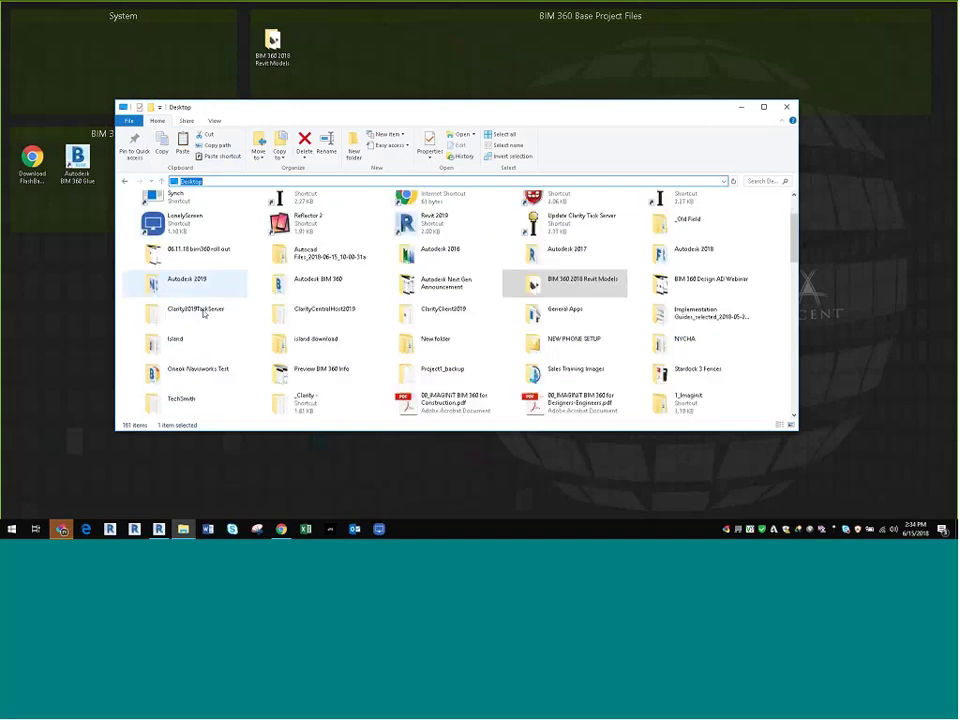
scroll(345, 394, up, 10)
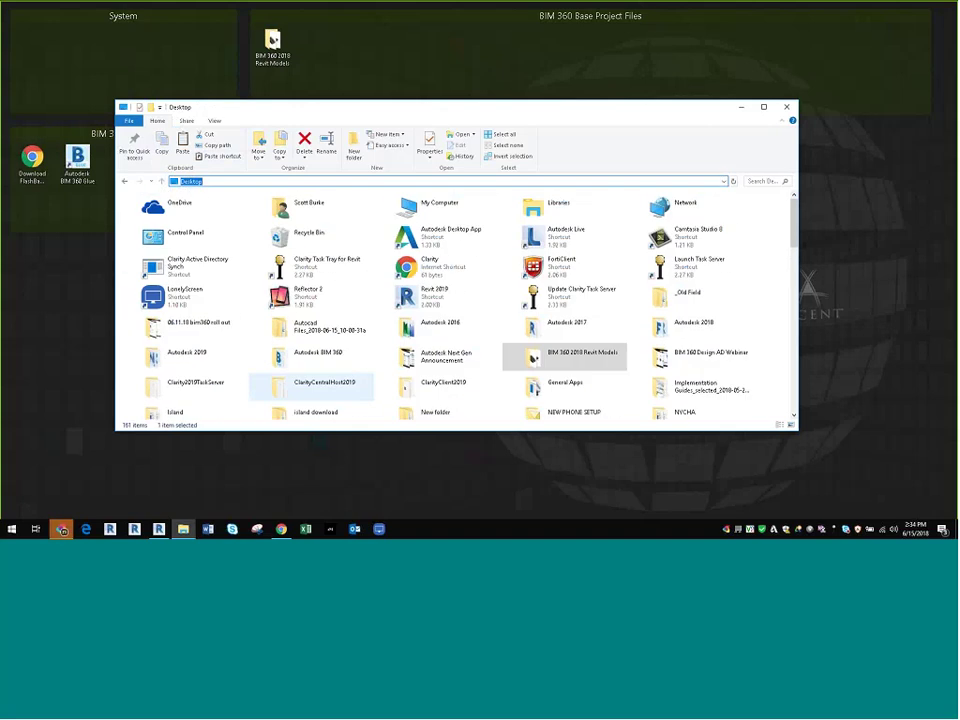
key(super+d)
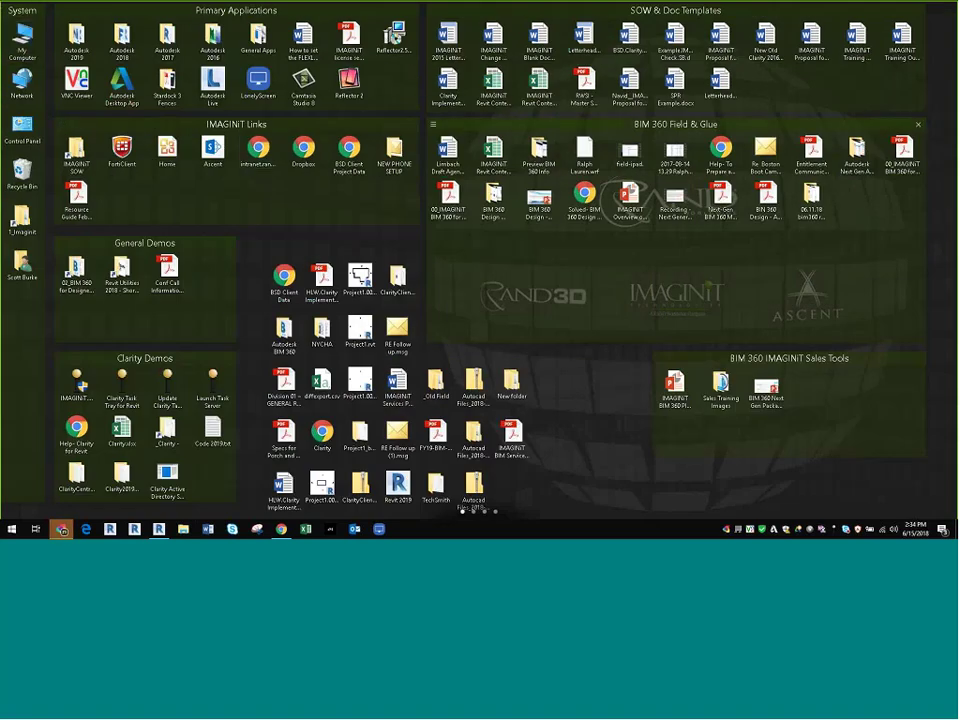
Step: Open the BIM 360 (Preview) drive from My Computer and sign in with the Autodesk e-mail and password
double_click(22, 40)
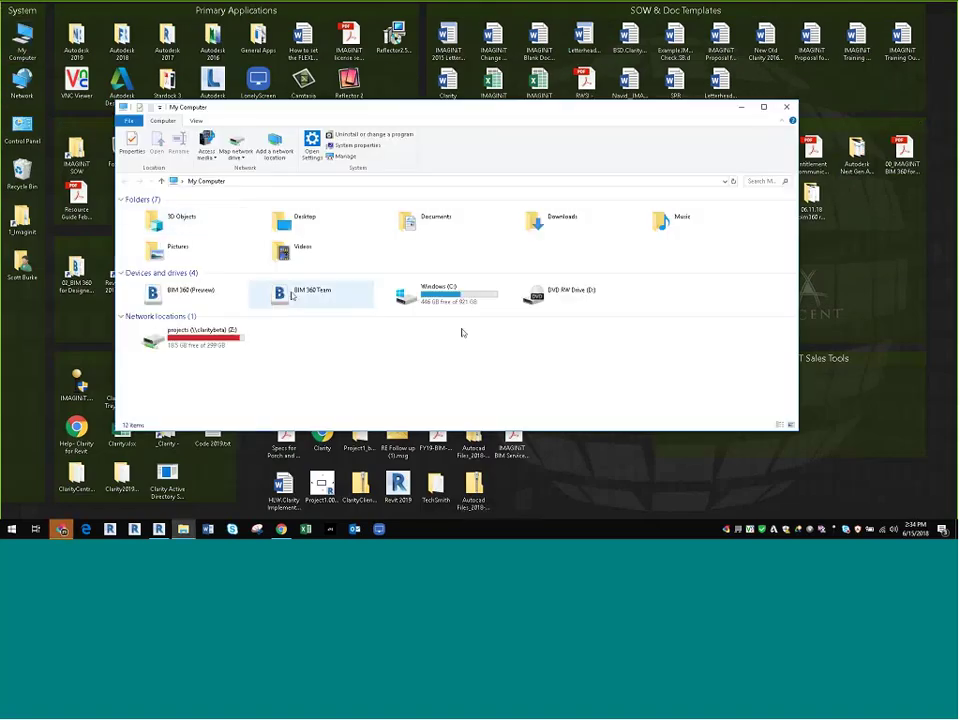
double_click(183, 292)
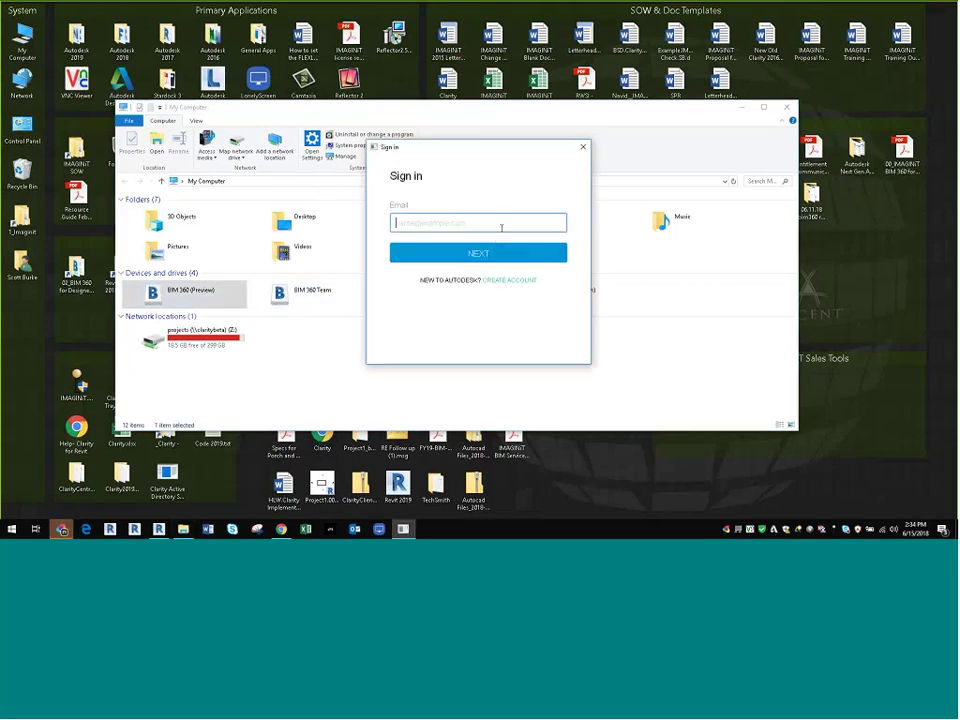
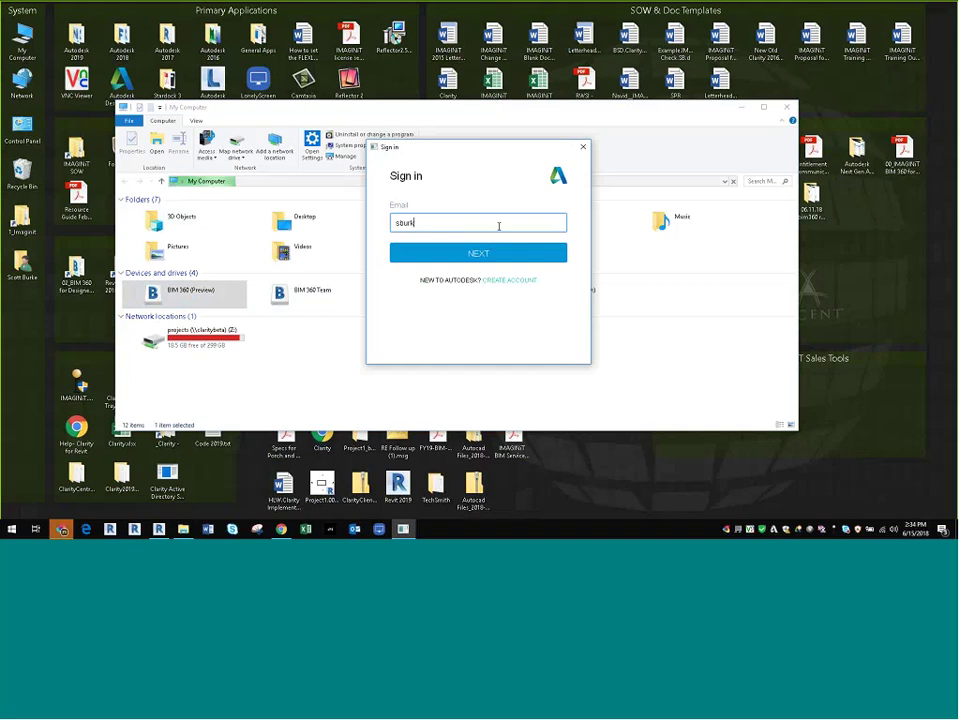
click(497, 257)
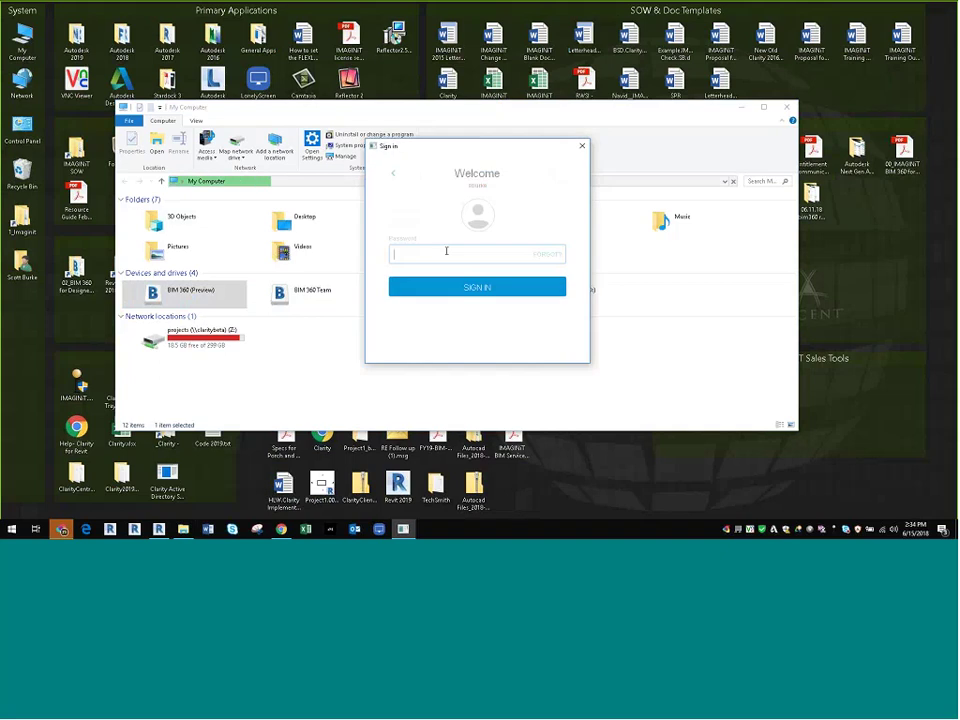
text(••••••)
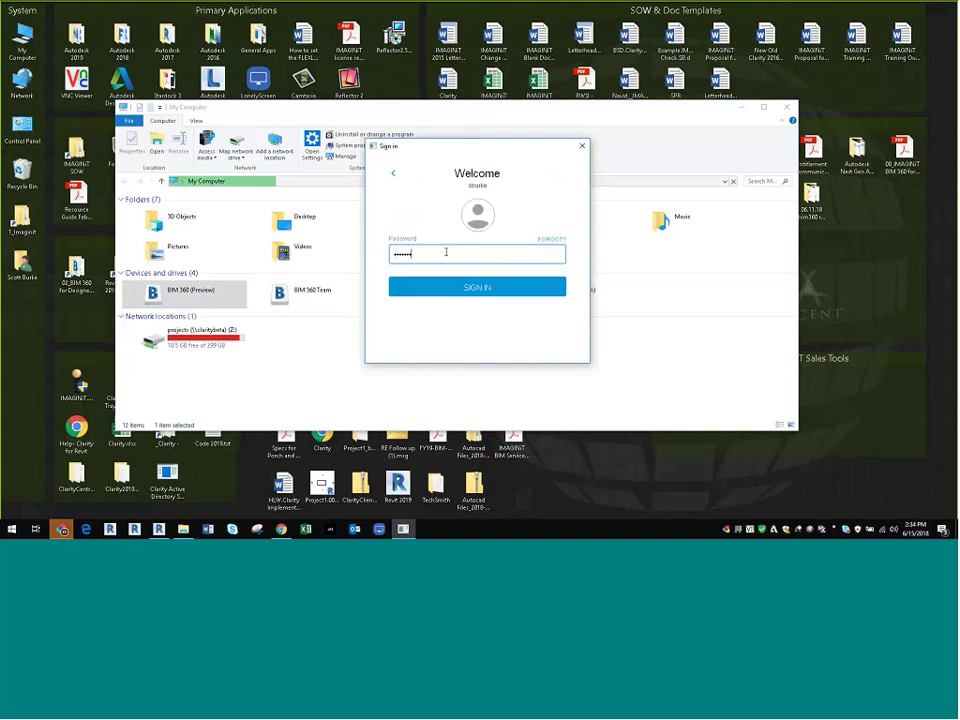
key(Return)
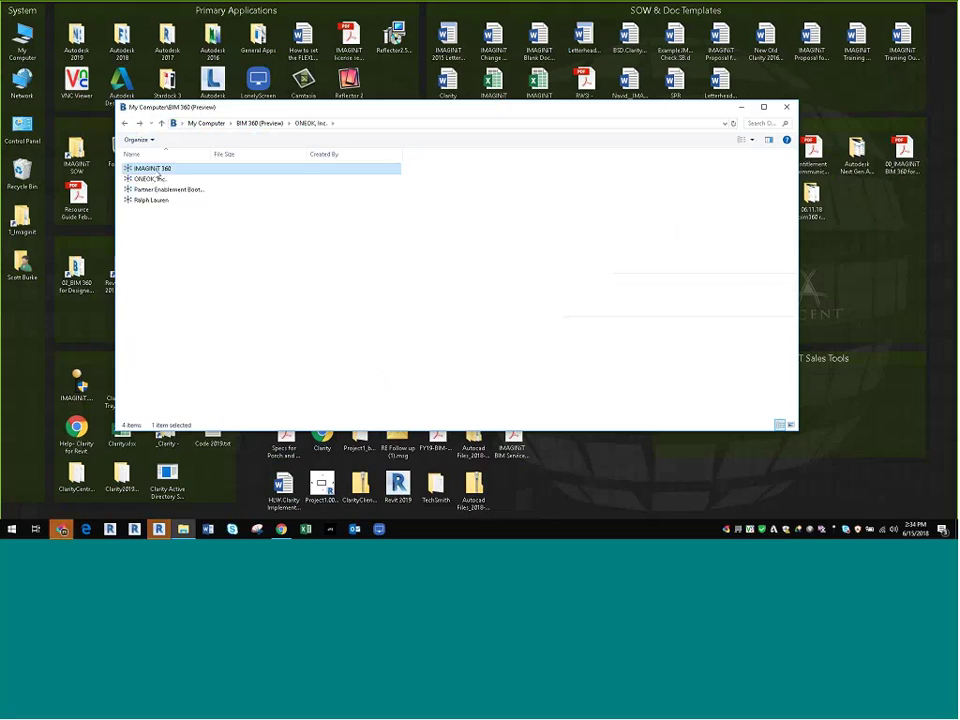
Step: Browse IMAGINiT 360 > Alpha to Omega Construction > Project Files > Design Models > Architectural Team, then close Explorer
double_click(156, 169)
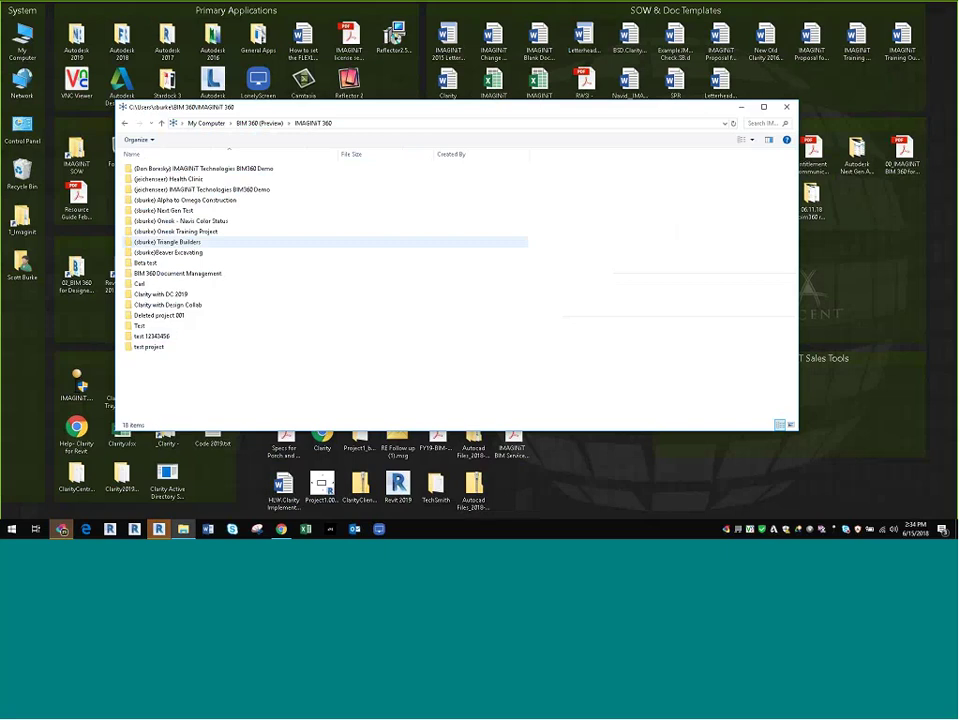
double_click(185, 200)
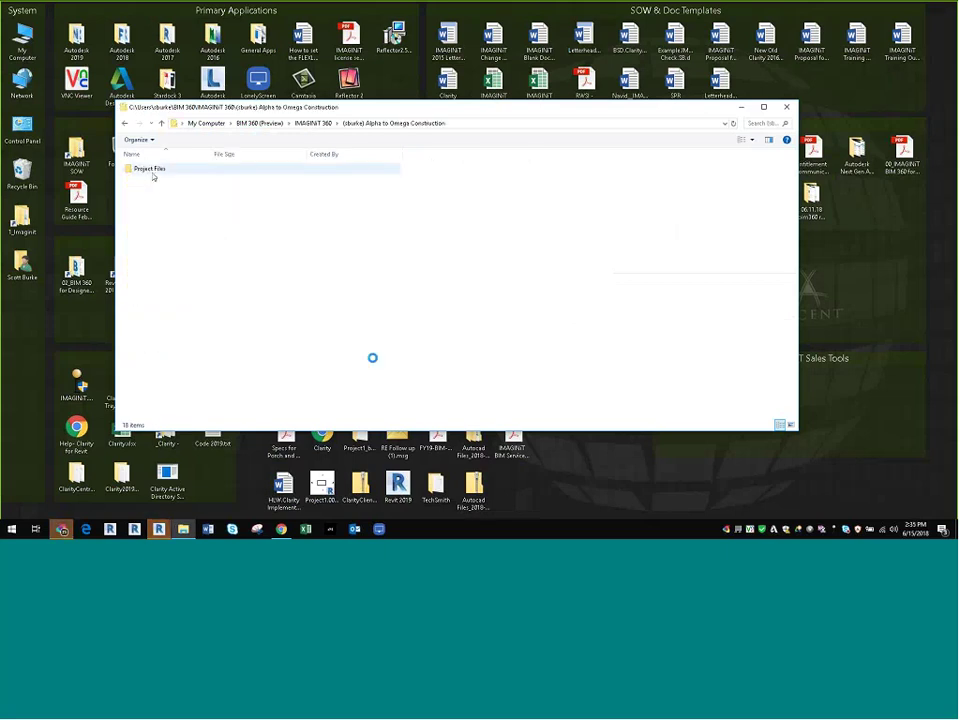
double_click(153, 169)
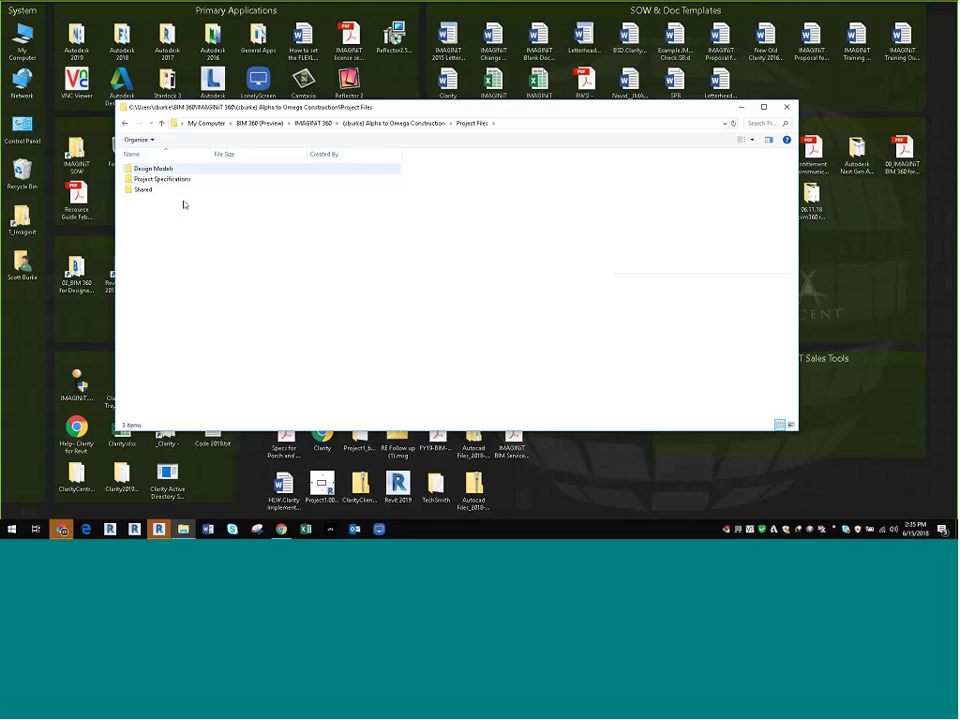
double_click(160, 168)
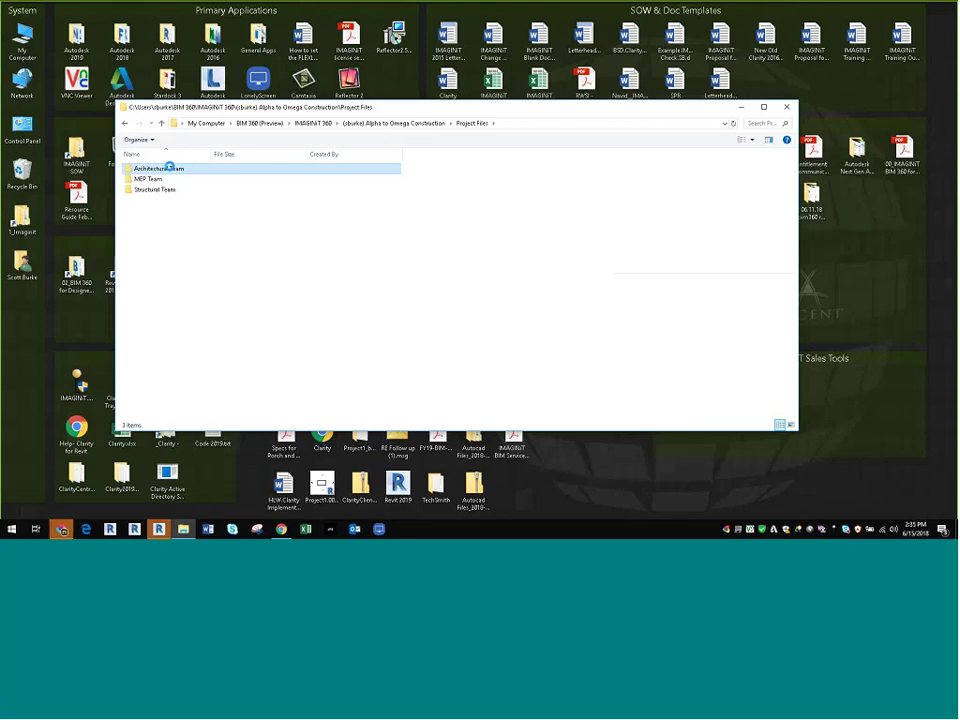
double_click(168, 168)
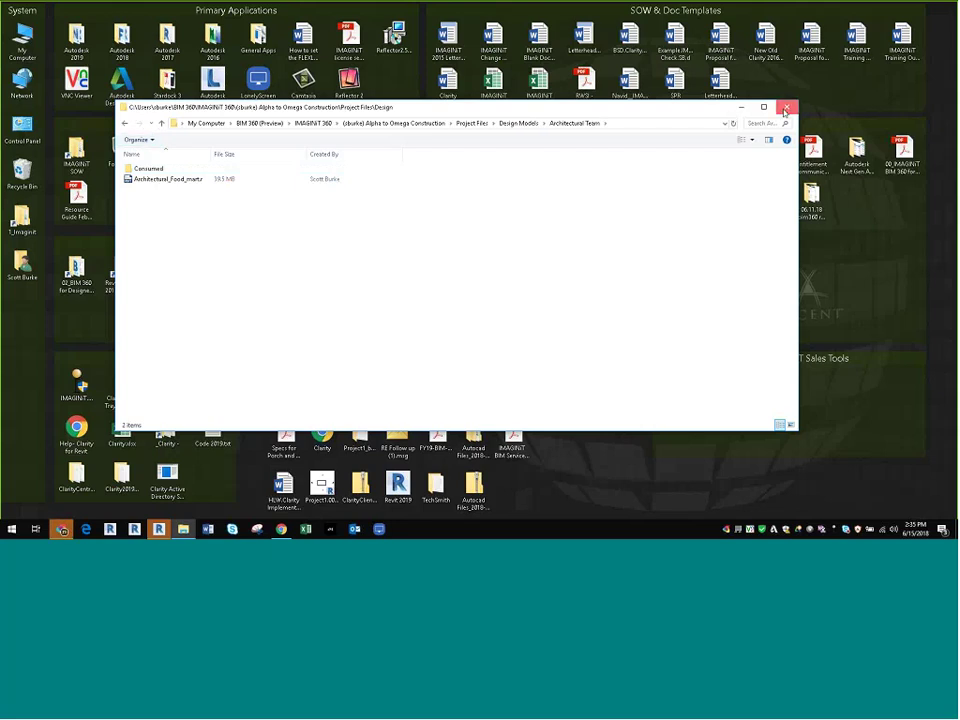
click(786, 108)
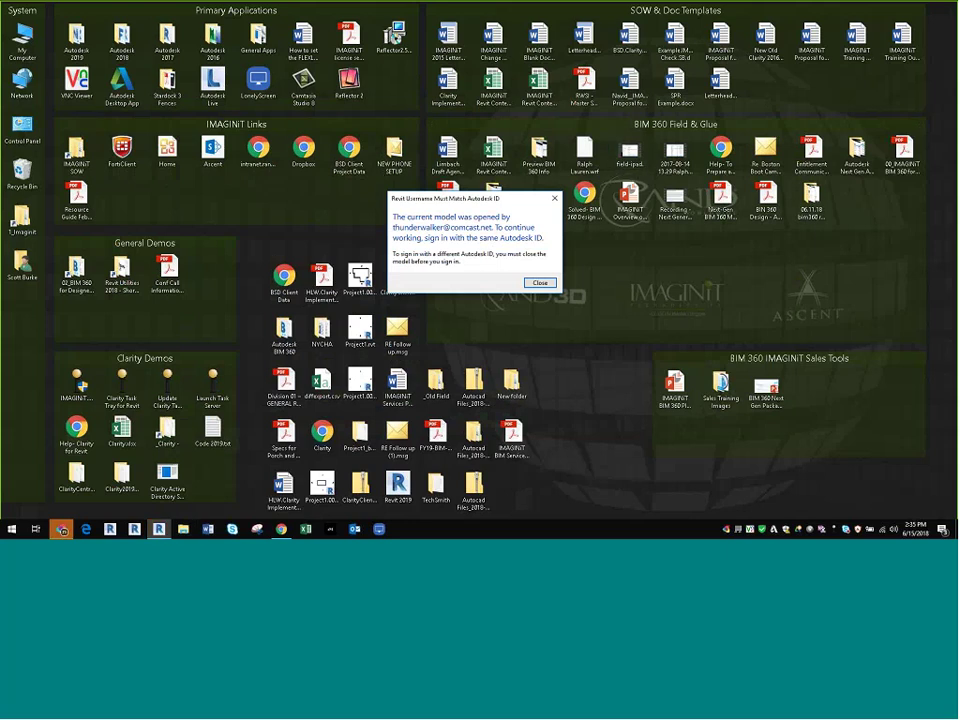
Step: Dismiss Revit's username-mismatch warning, view the Revit 2017 Audubon model, then return to the BIM 360 browser
click(539, 284)
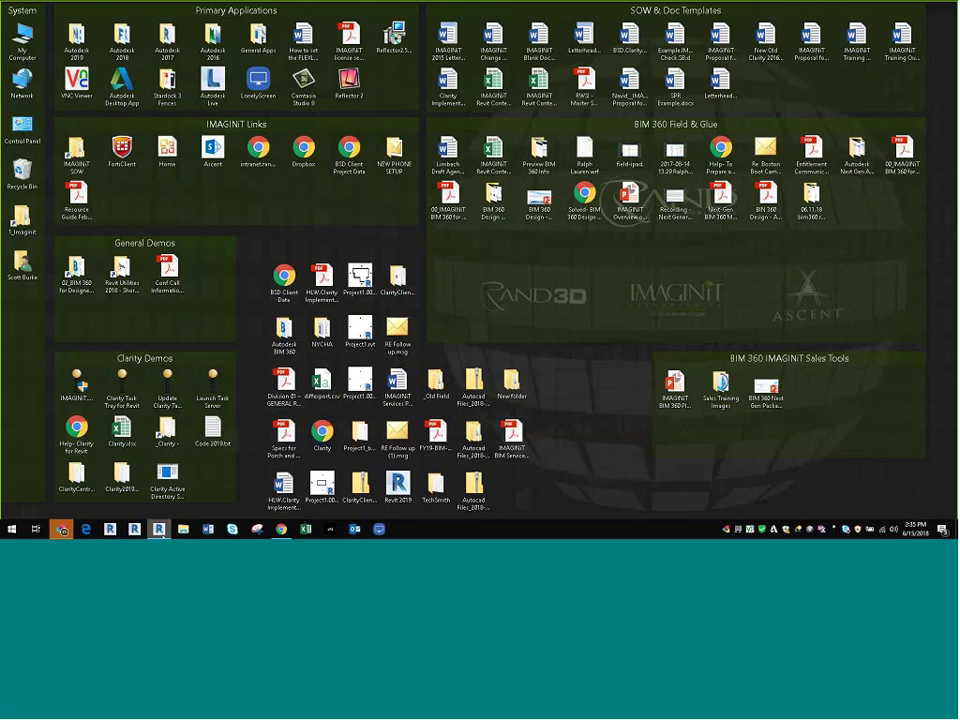
mouse_move(162, 533)
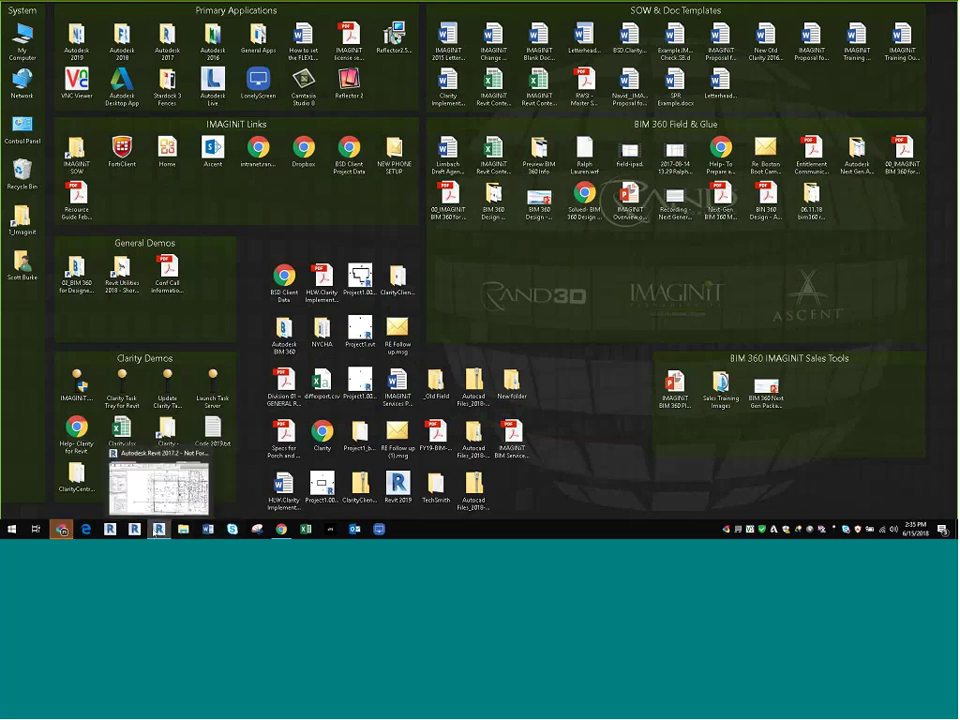
click(158, 528)
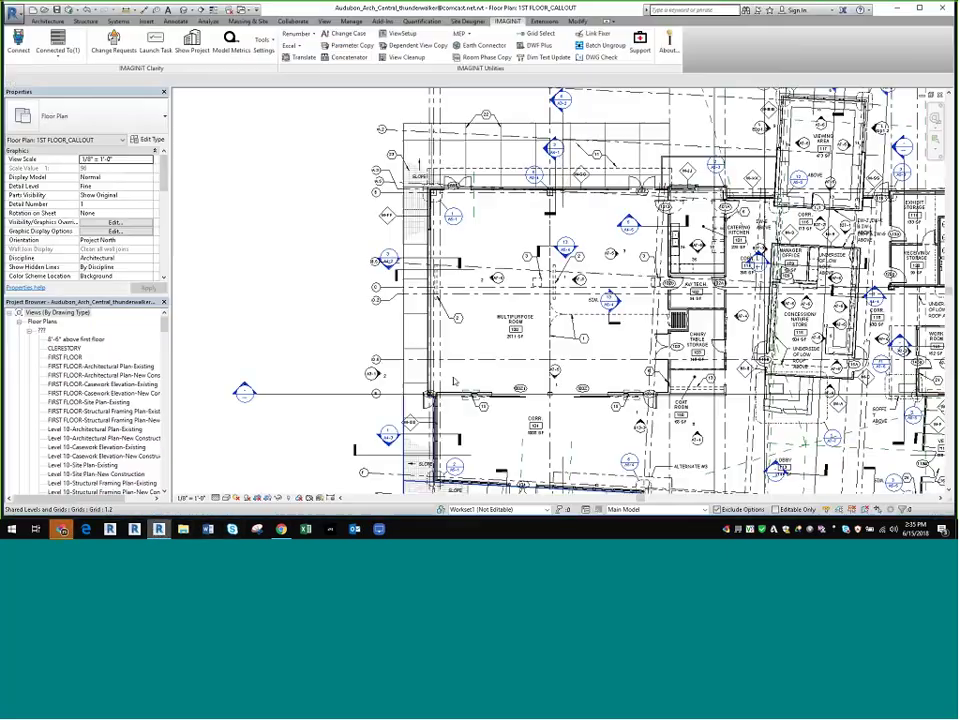
click(282, 530)
Step: Visit another BIM 360 module from Issues, then return to the Triangle Builders project's document folders
scroll(170, 207, down, 1)
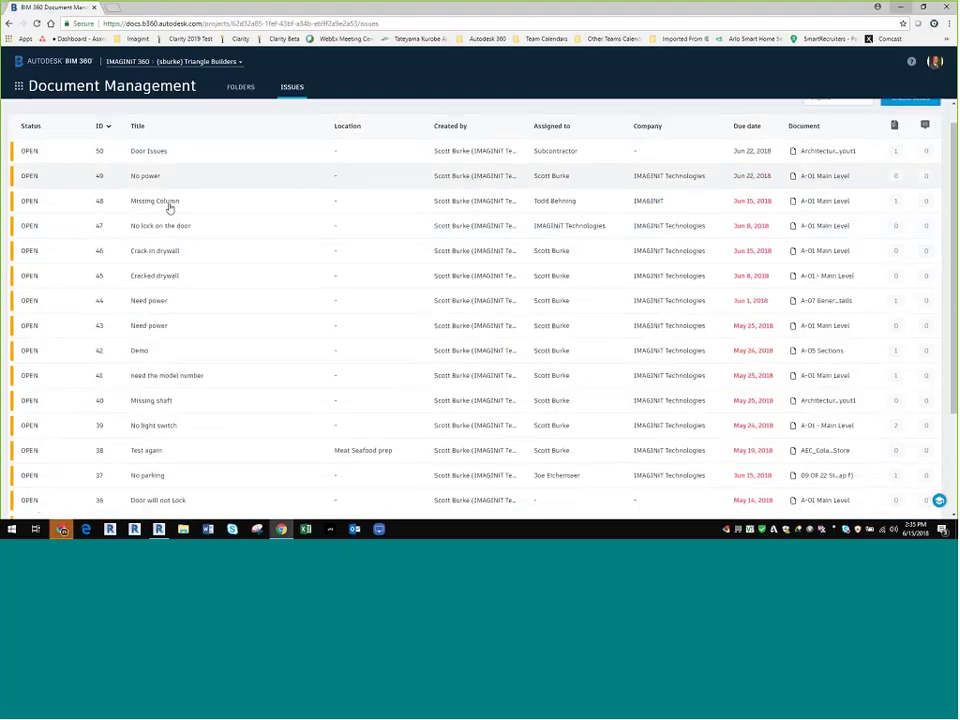
scroll(170, 207, down, 2)
click(18, 86)
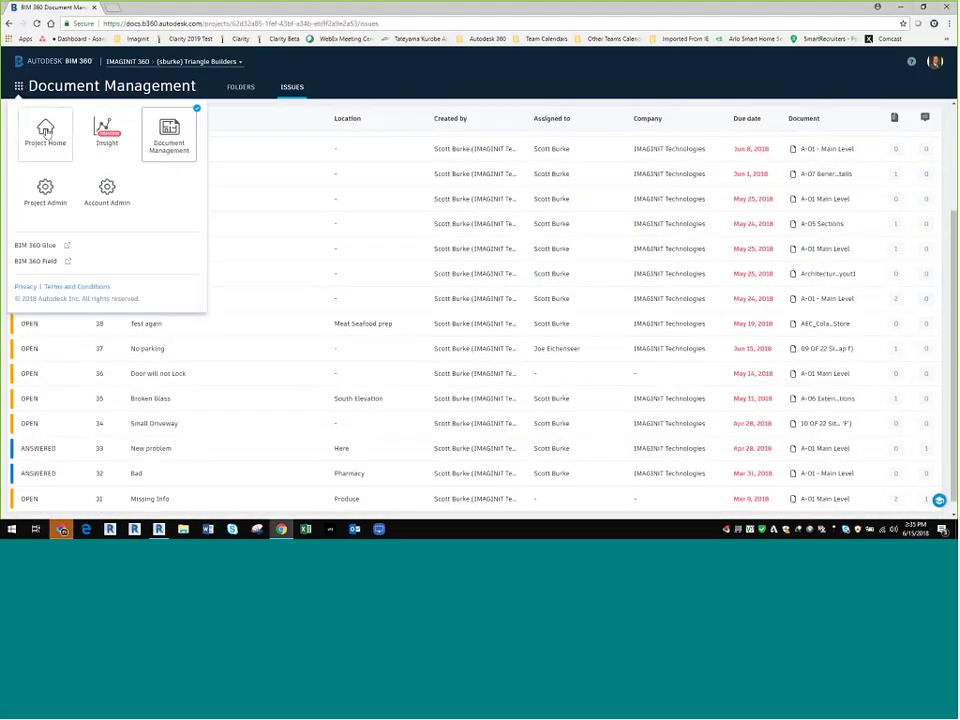
click(45, 133)
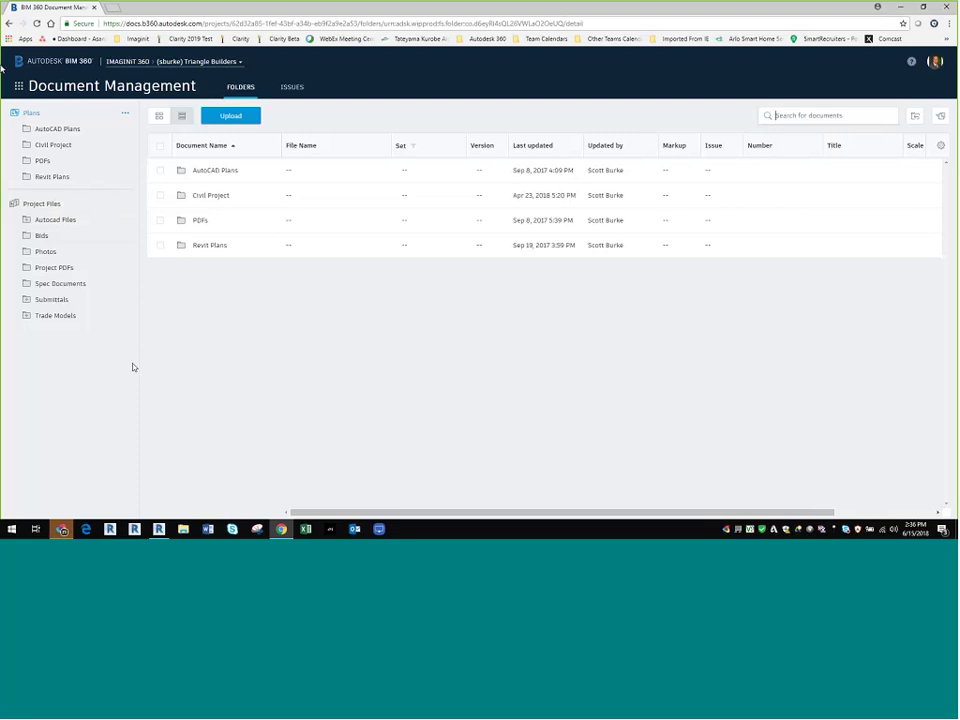
click(17, 61)
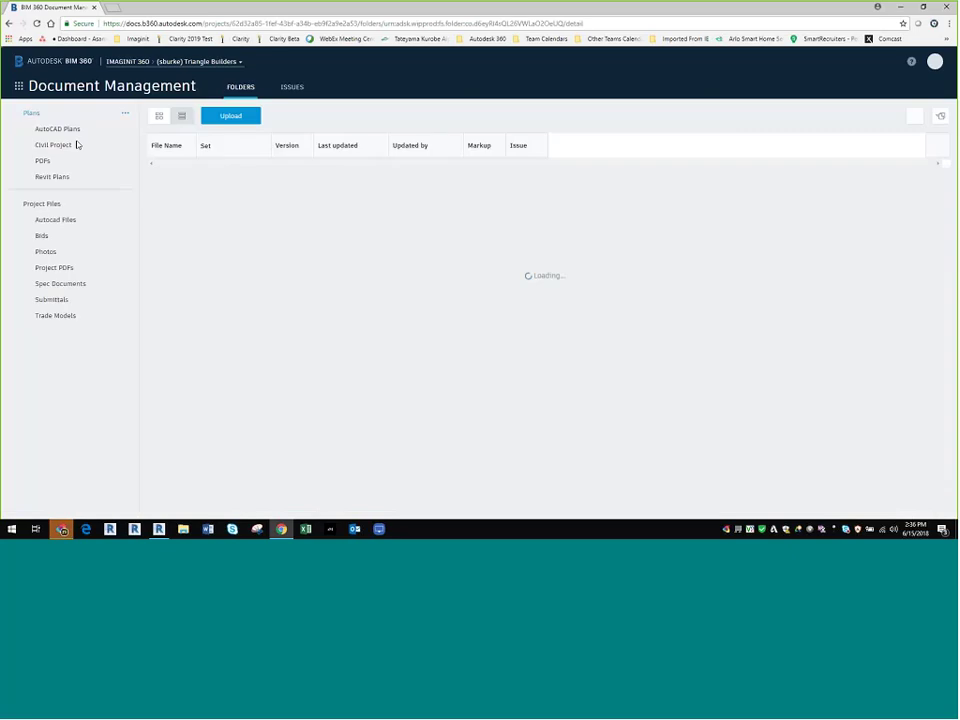
click(19, 87)
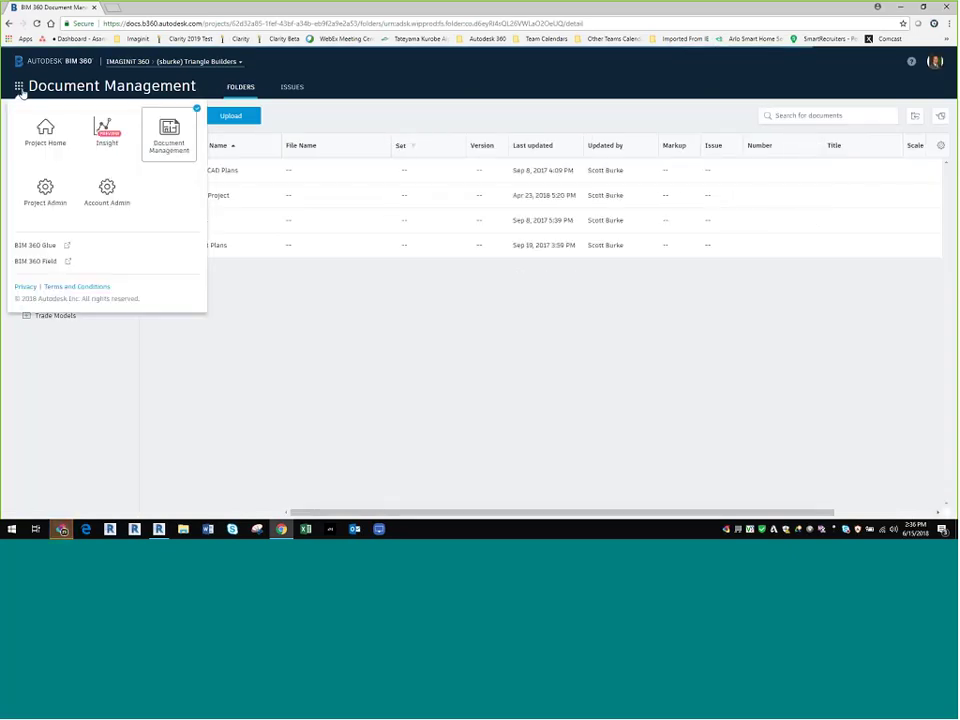
Step: Switch to the Alpha to Omega Construction project, then briefly view the BIM 360 modules list
click(200, 61)
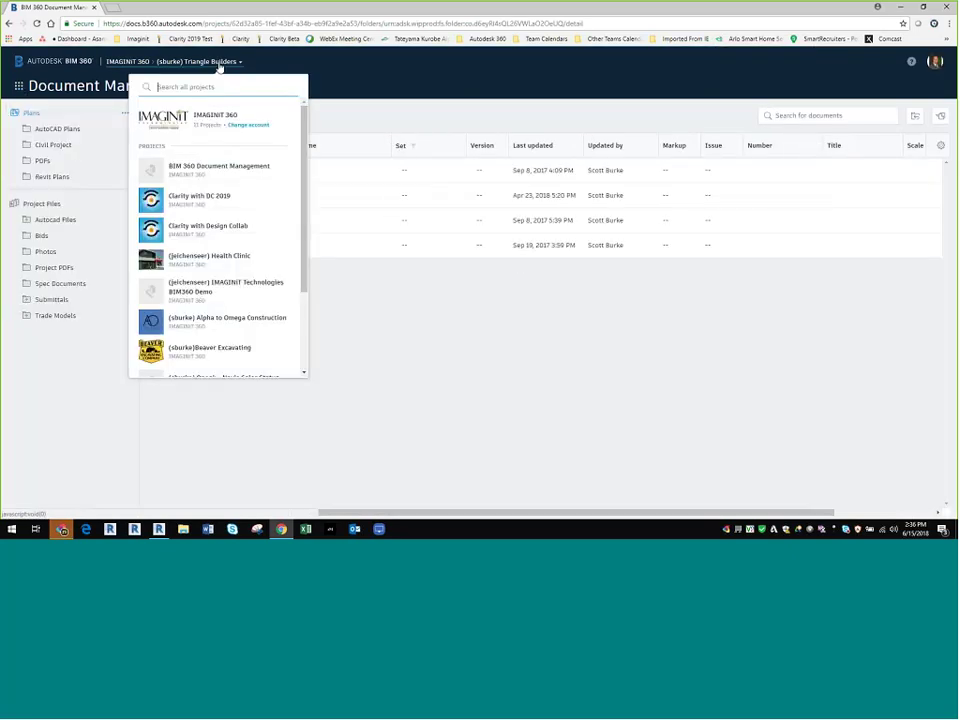
click(219, 64)
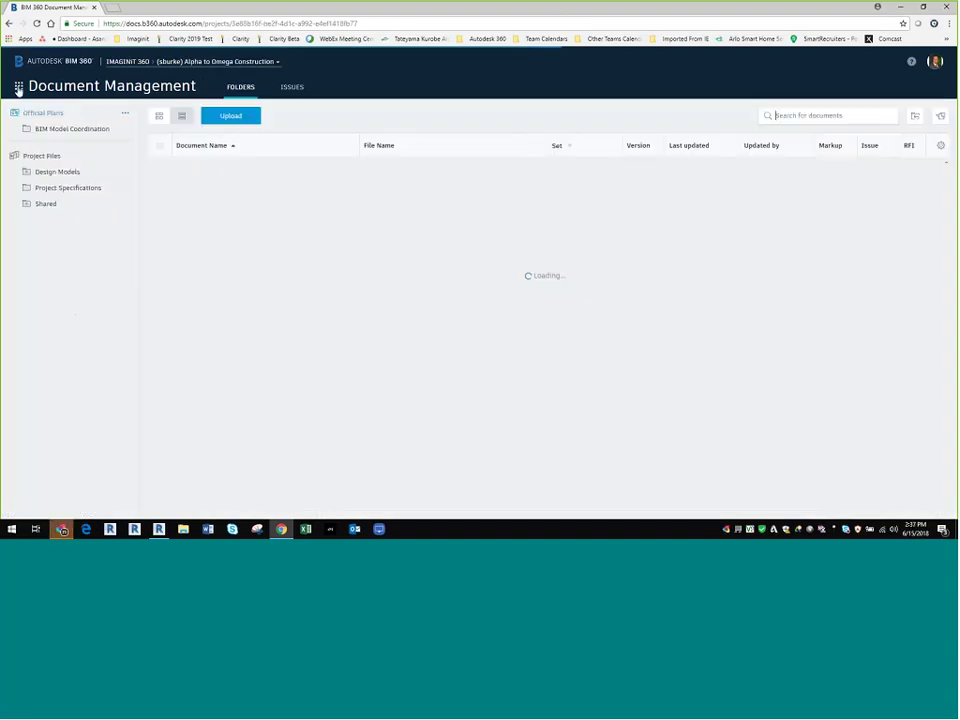
click(18, 86)
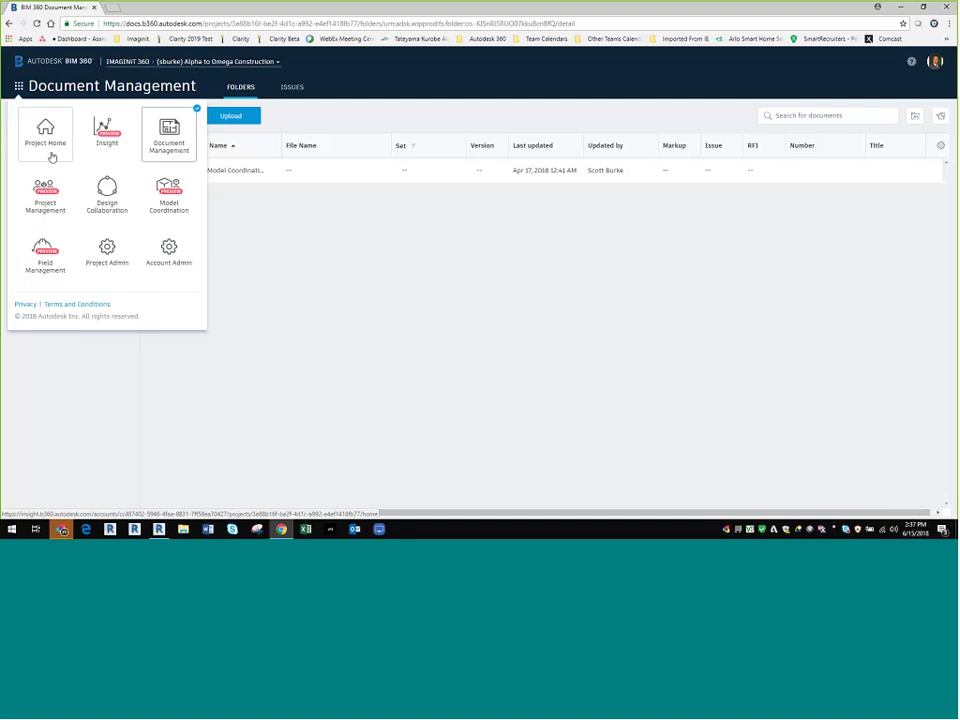
click(243, 90)
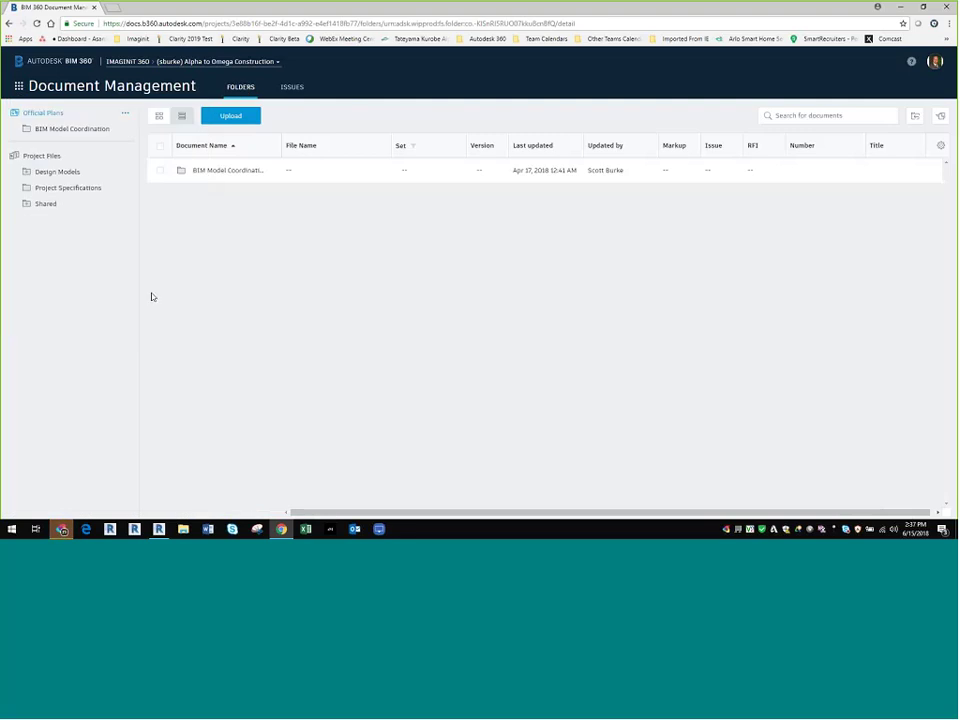